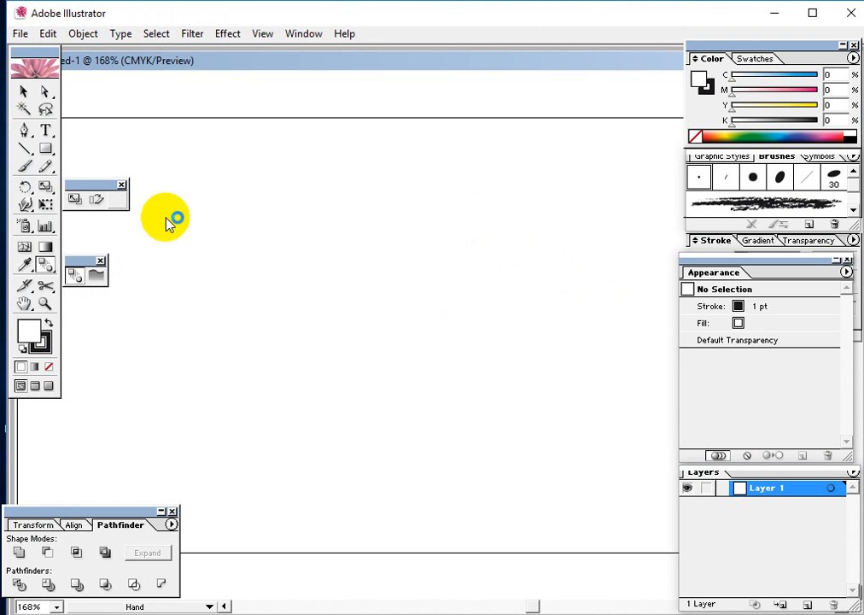
click(23, 90)
drag(348, 264, 430, 260)
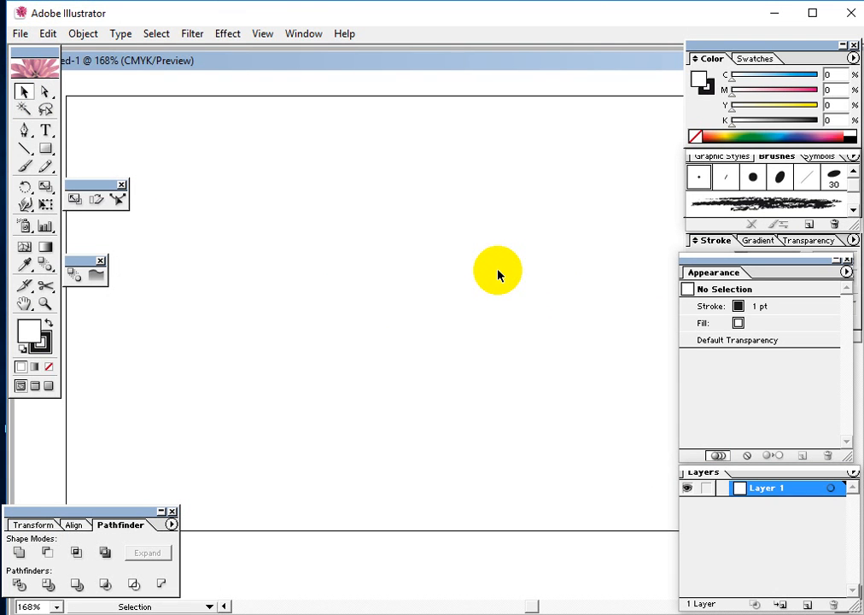
key(space)
drag(262, 224, 299, 216)
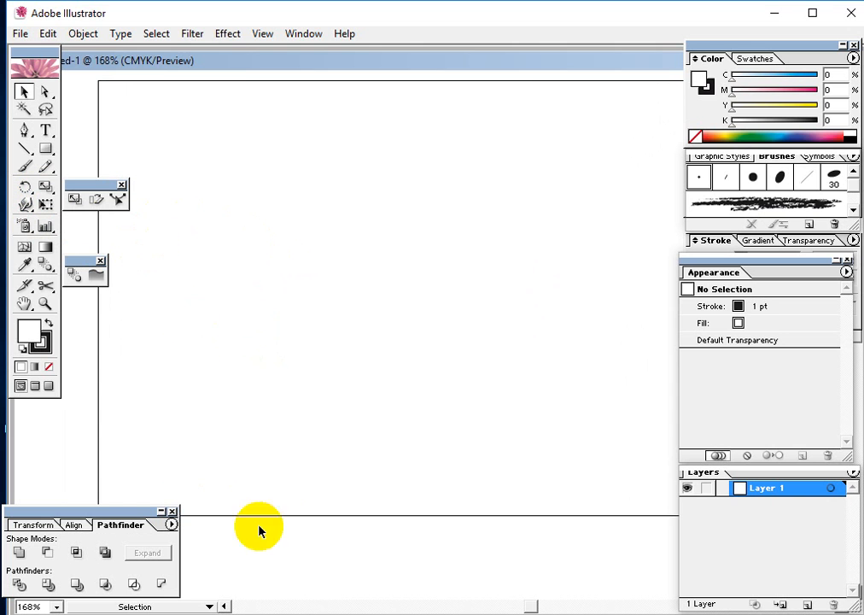
click(282, 614)
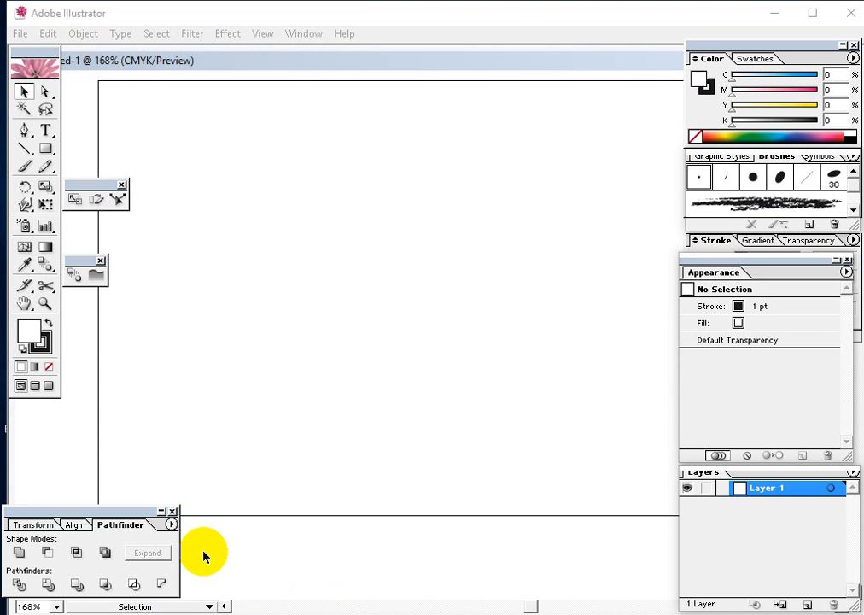
click(276, 308)
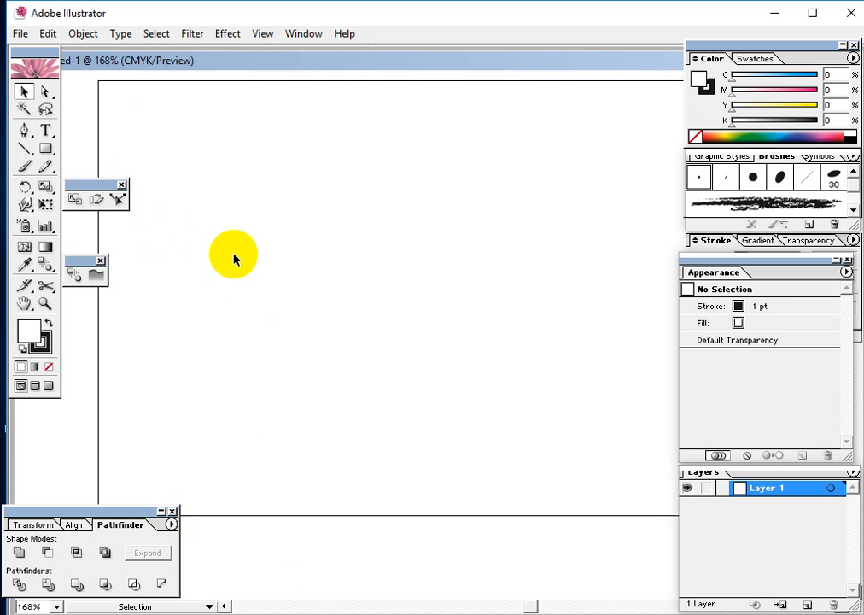
Draw a wide rectangle in the upper part of the artboard and fill it with teal green (C 92.16, M 0, Y 61.57, K 0)
click(46, 149)
drag(225, 173, 633, 267)
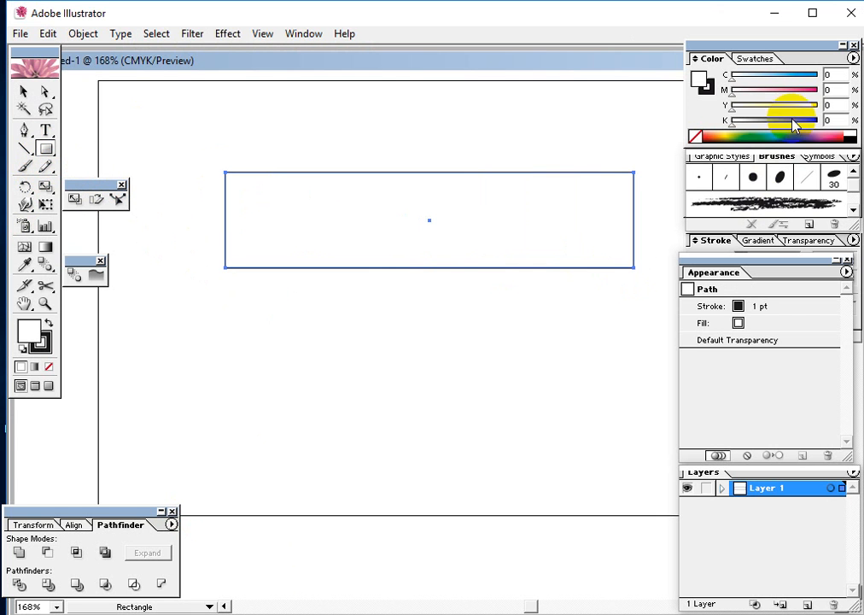
click(756, 134)
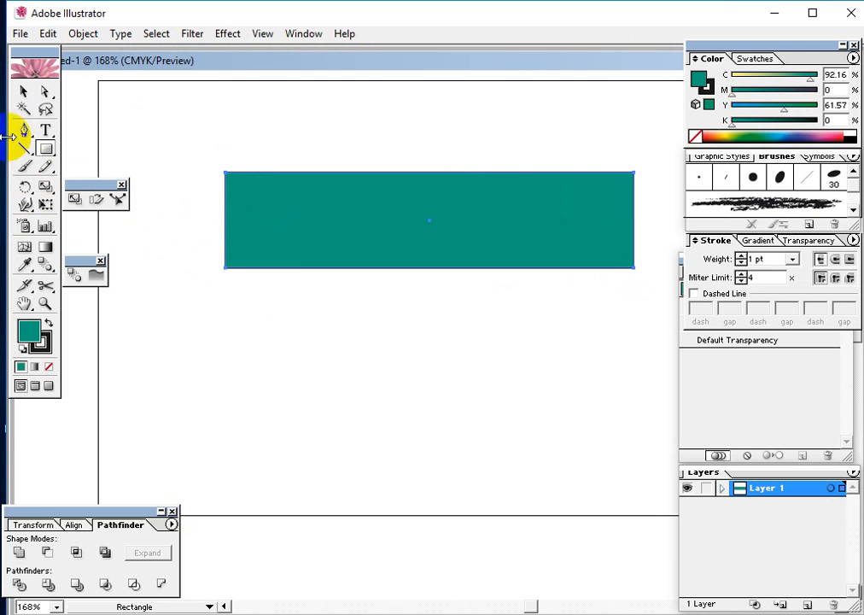
Shrink the teal rectangle into a shorter, slimmer bar and move it to the middle of the artboard
click(23, 92)
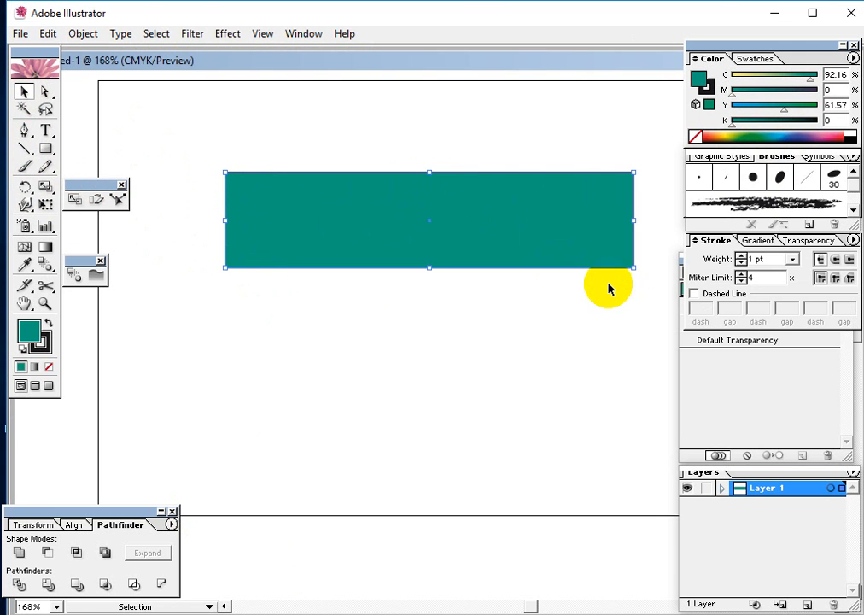
drag(632, 268, 538, 199)
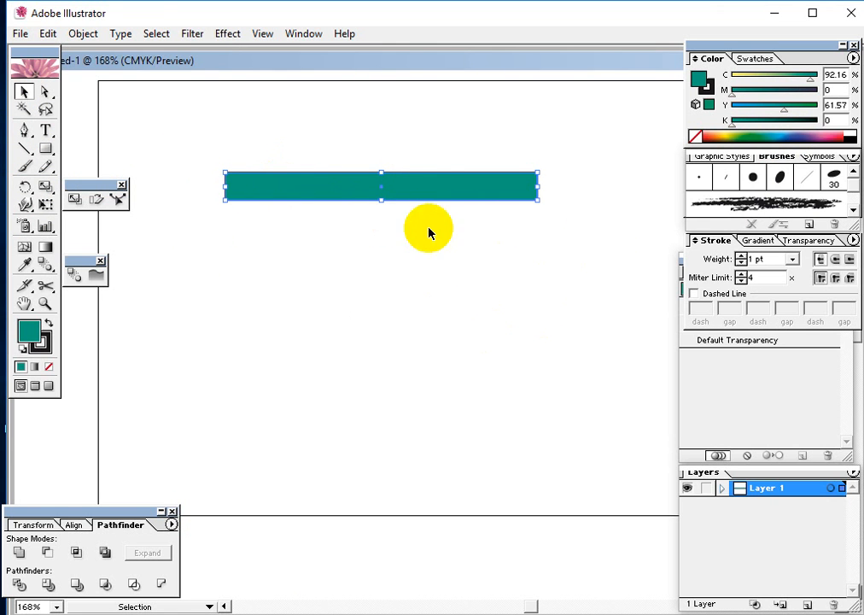
drag(381, 200, 357, 206)
drag(436, 208, 477, 281)
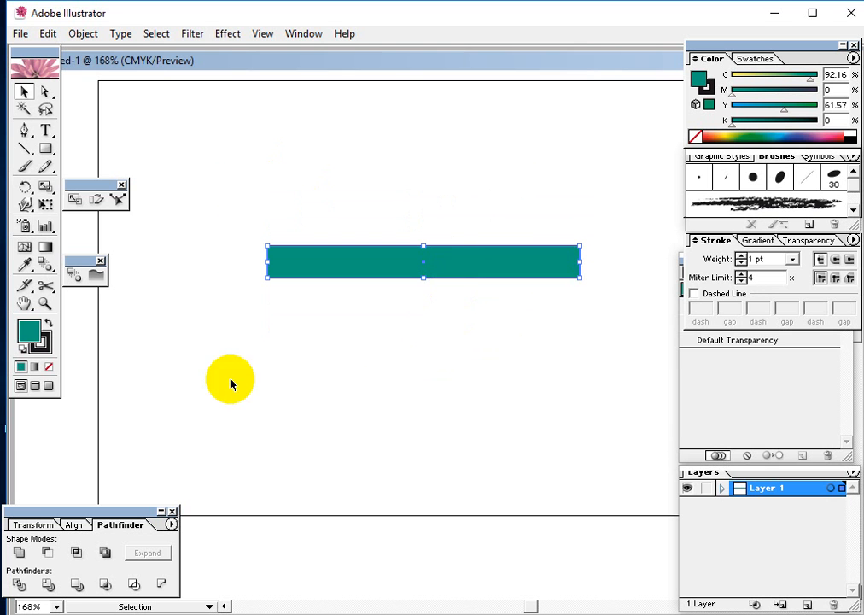
Preview a uniform 50% scale of the teal bar with the Scale tool's options
click(46, 186)
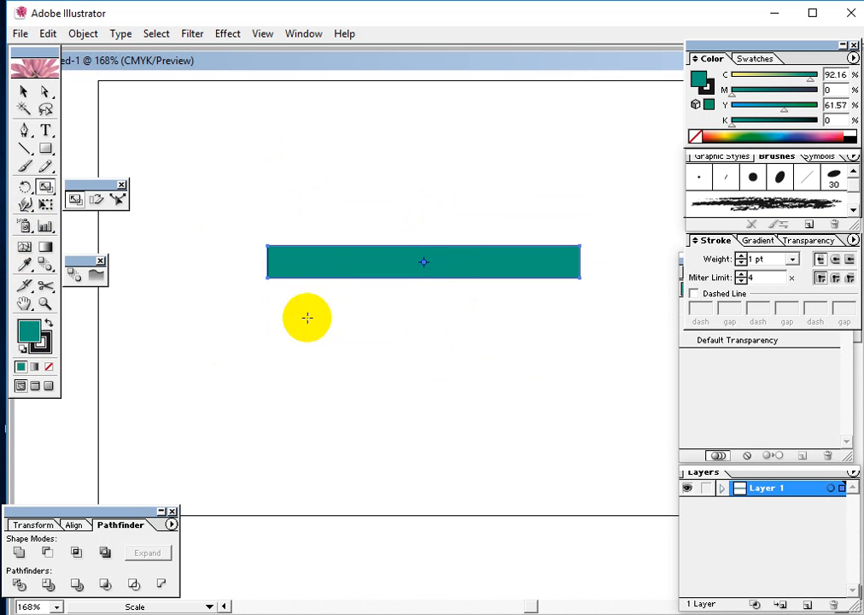
double_click(45, 186)
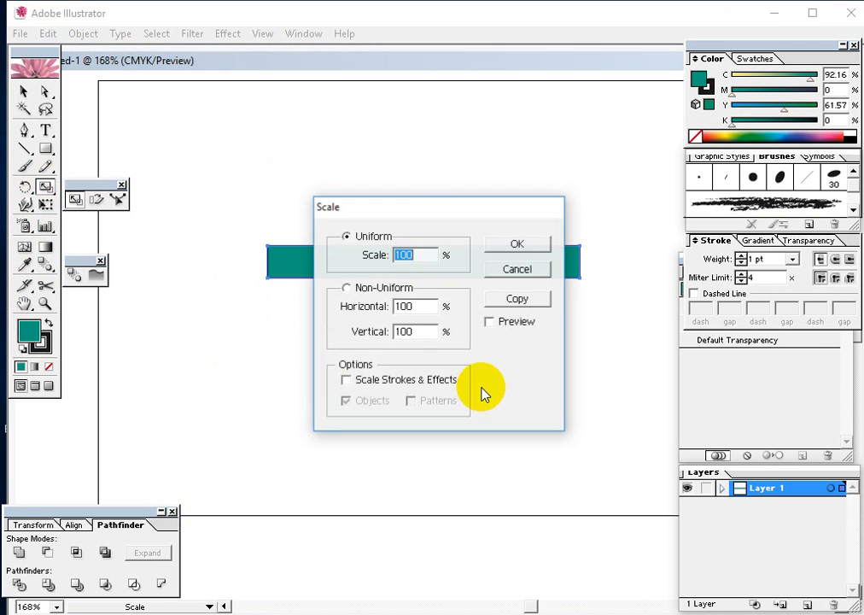
drag(411, 202, 386, 132)
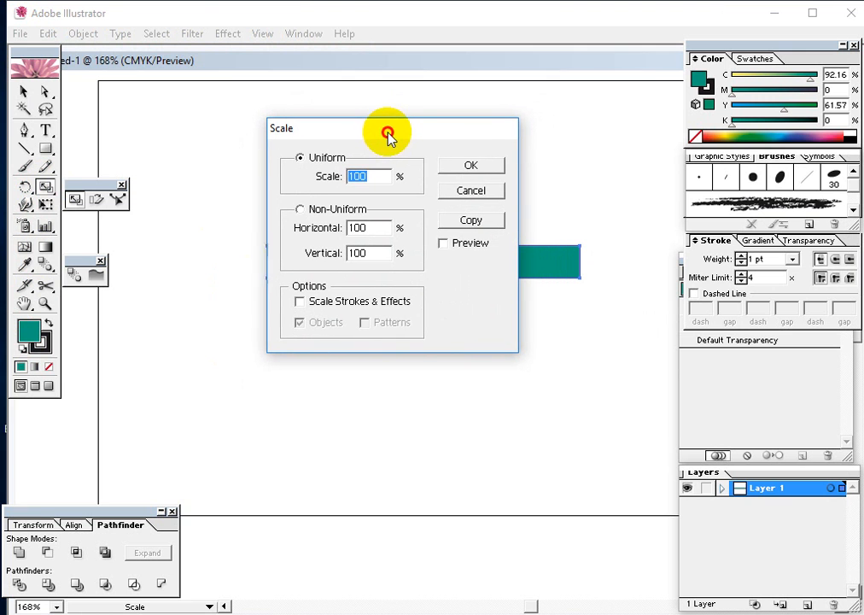
click(441, 243)
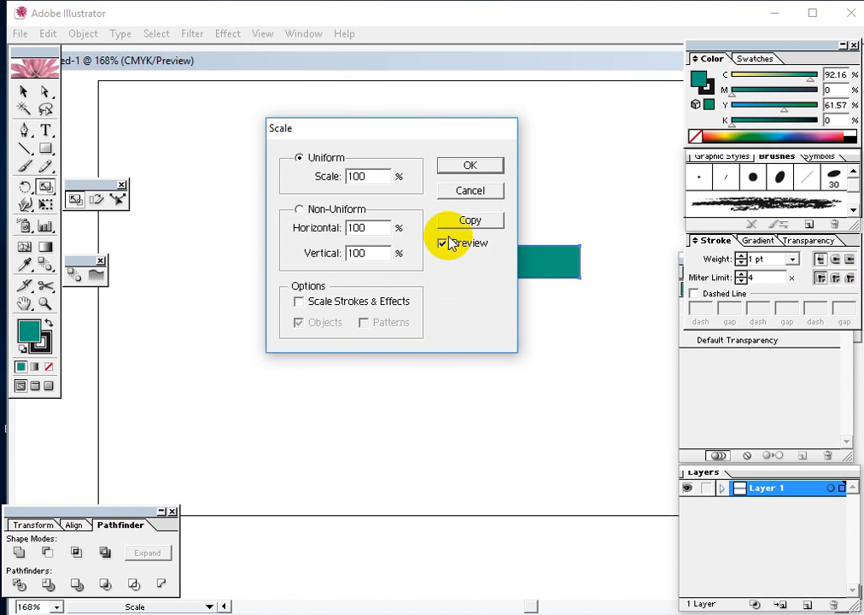
drag(392, 133, 707, 152)
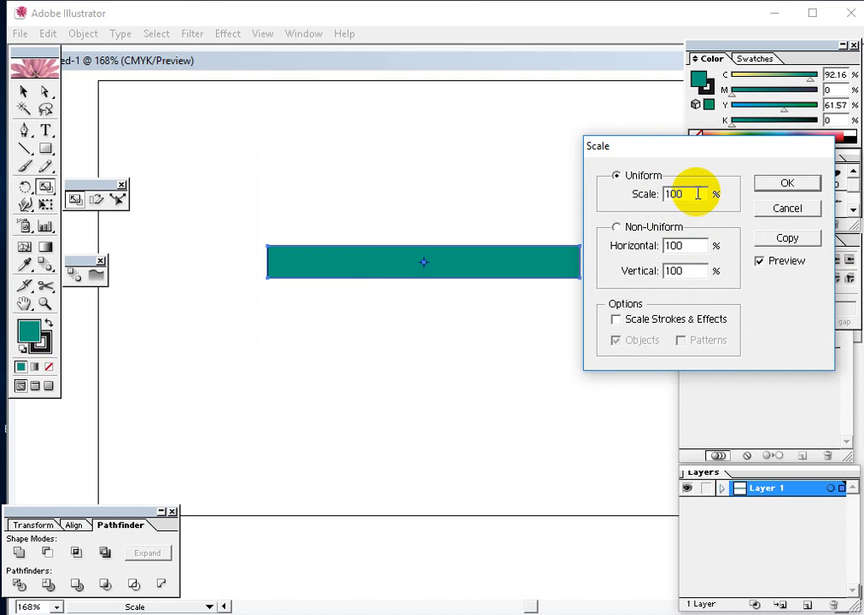
drag(698, 194, 641, 193)
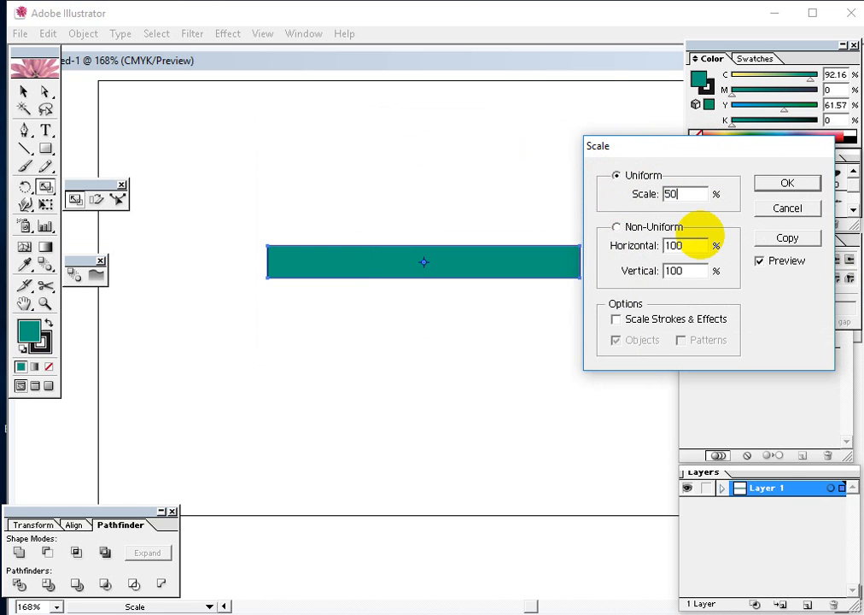
click(703, 246)
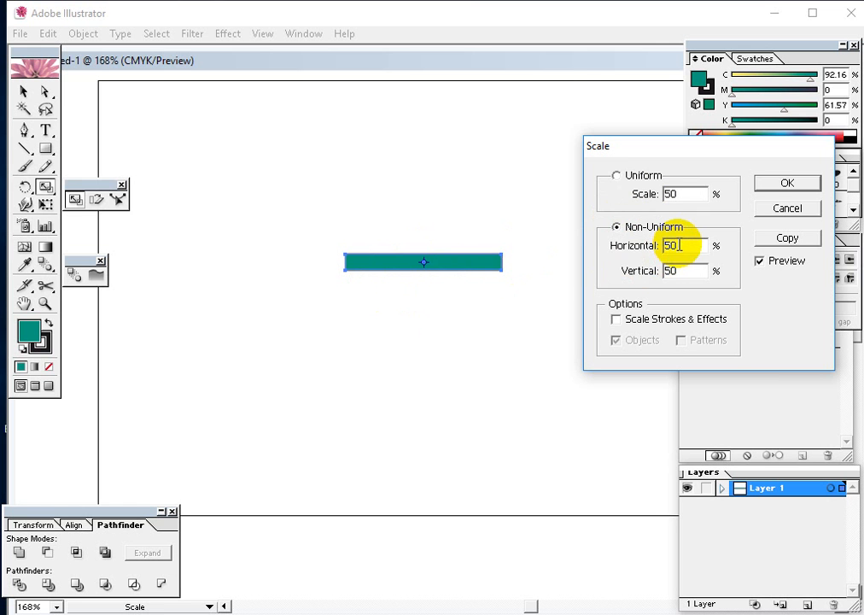
Set the previewed uniform scale of the bar back to 100%
drag(685, 249, 613, 245)
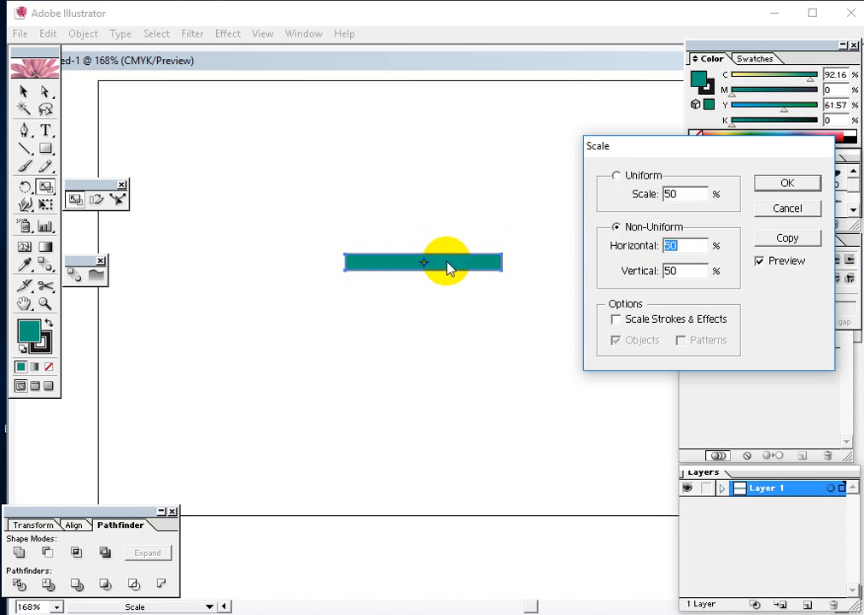
click(688, 195)
text(10)
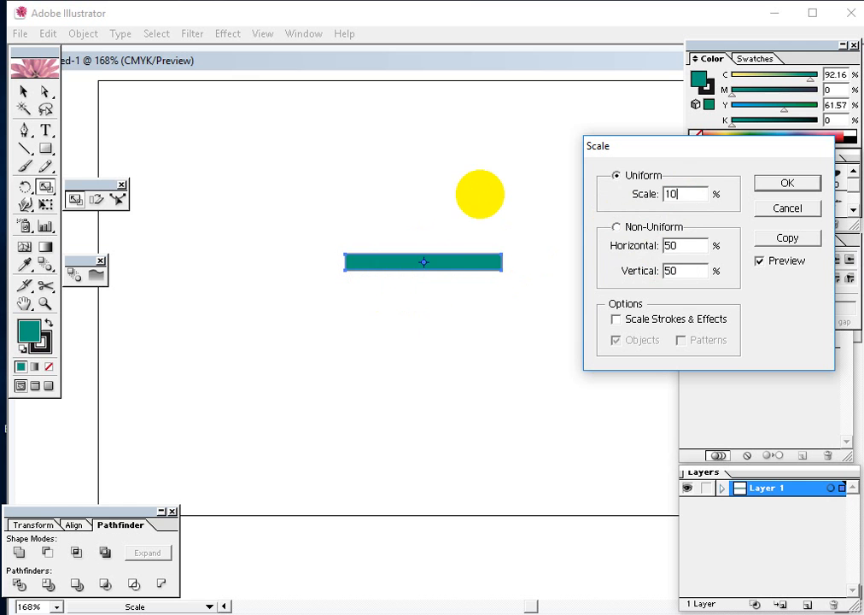
text(0)
double_click(685, 245)
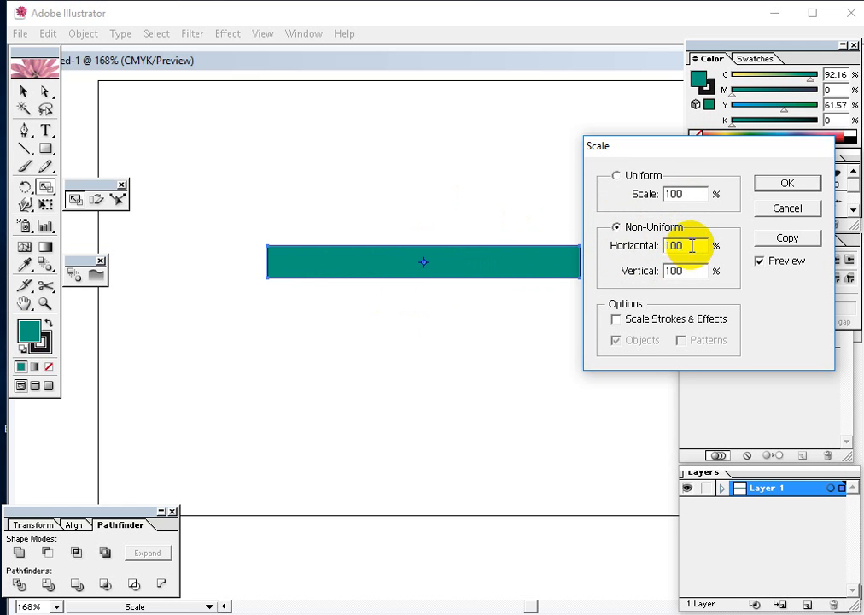
Preview a non-uniform scale of the bar with Horizontal at 50% and Vertical at 100%
drag(691, 246, 627, 251)
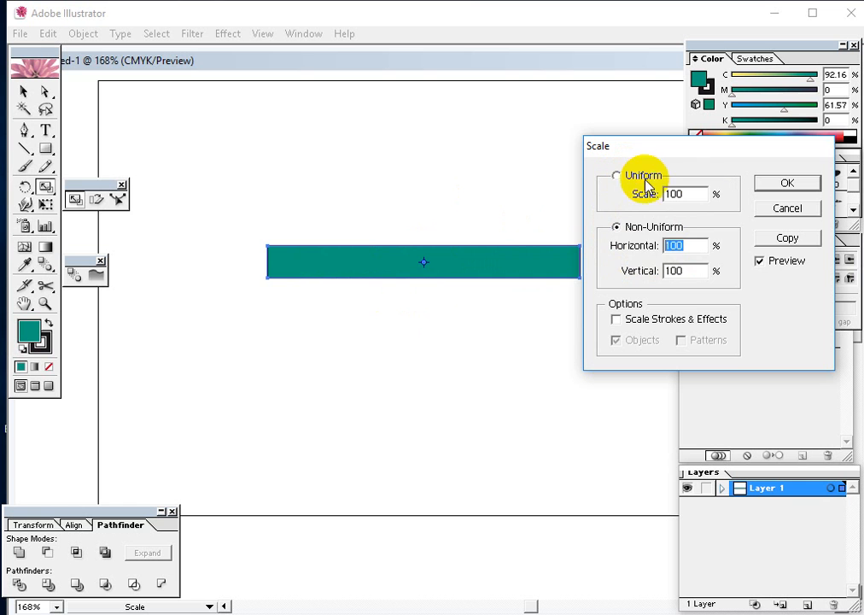
drag(692, 248, 662, 249)
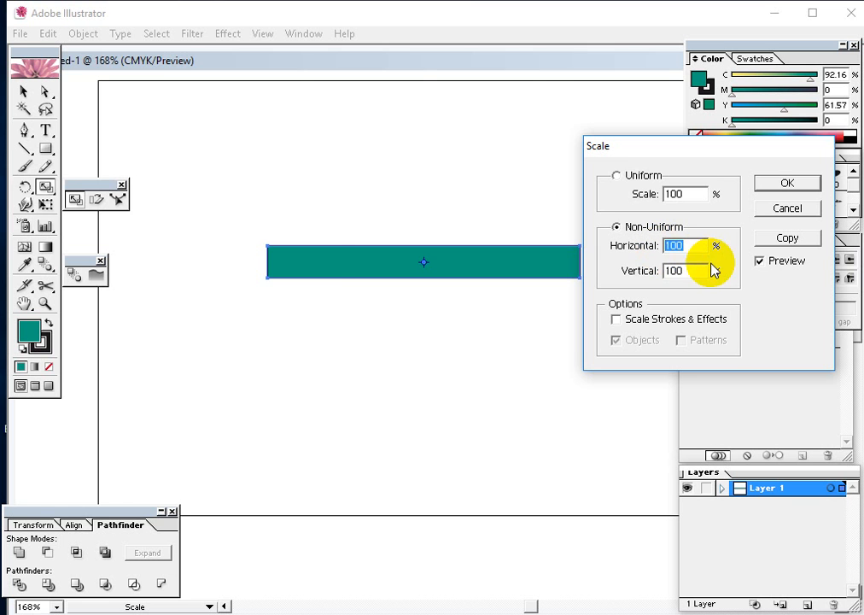
text(50)
click(680, 271)
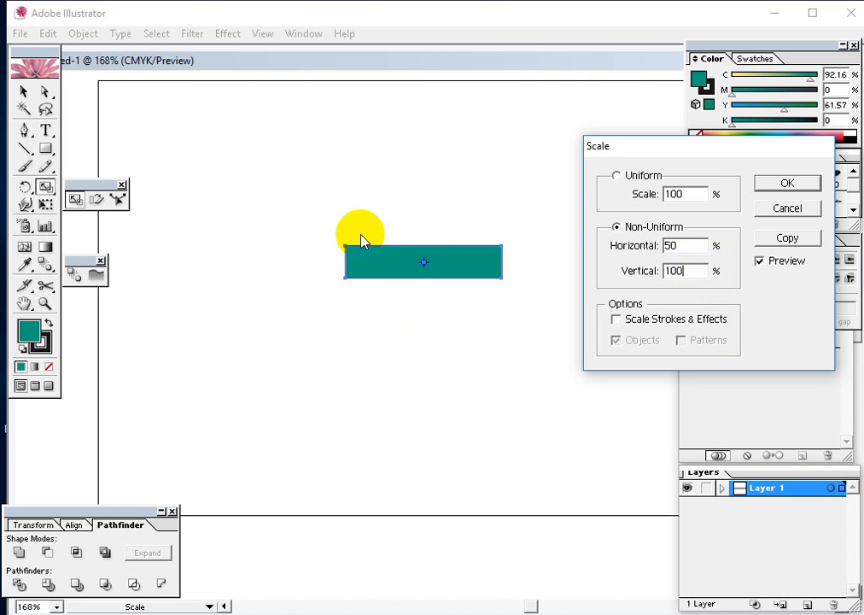
Return to uniform scaling at 100% and cancel the Scale operation
double_click(675, 270)
double_click(675, 245)
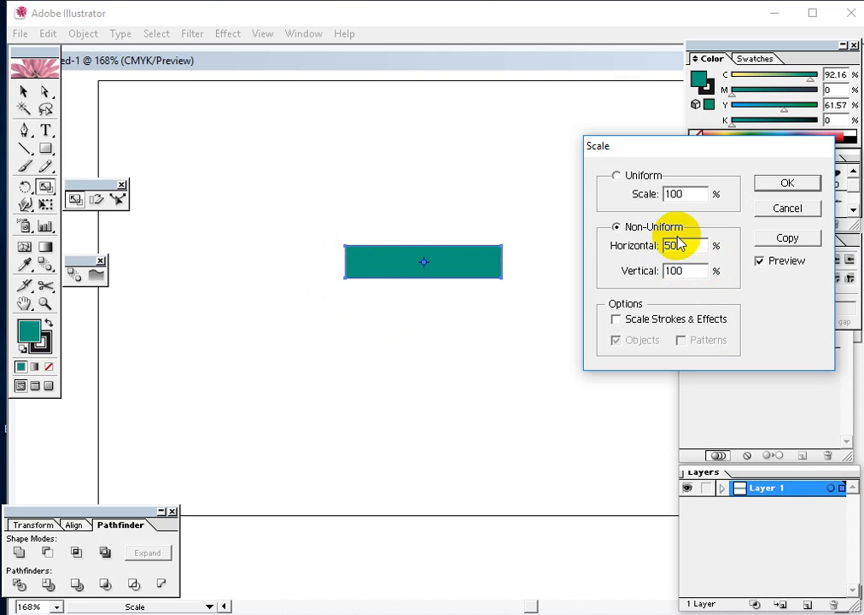
click(675, 194)
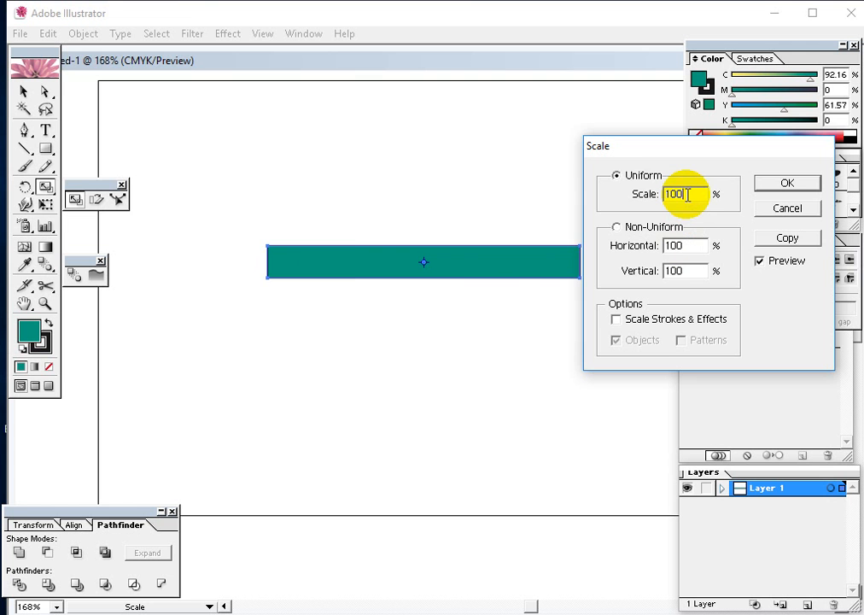
drag(640, 147, 618, 229)
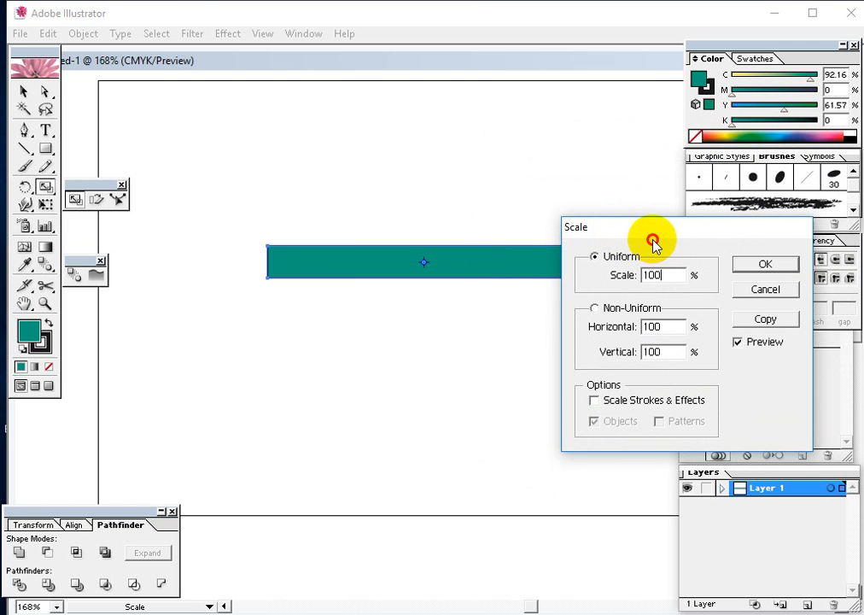
click(760, 290)
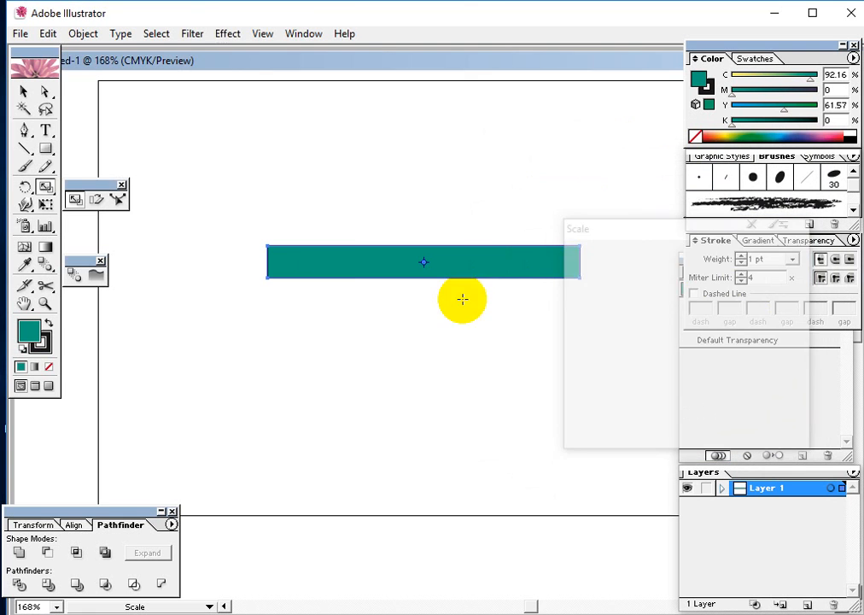
Remove the stroke from the teal bar so only its fill remains, and reselect the bar
click(23, 92)
drag(266, 207, 602, 338)
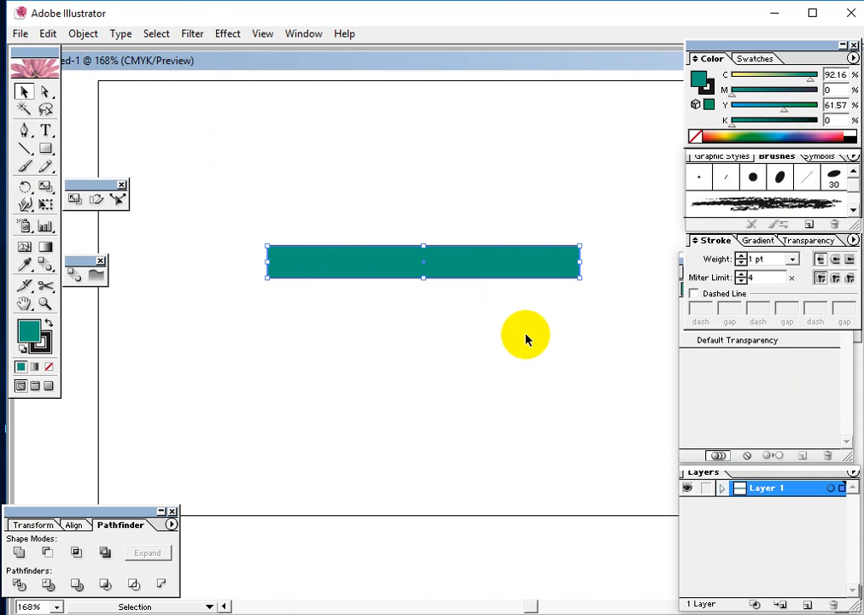
click(48, 367)
click(218, 273)
click(385, 260)
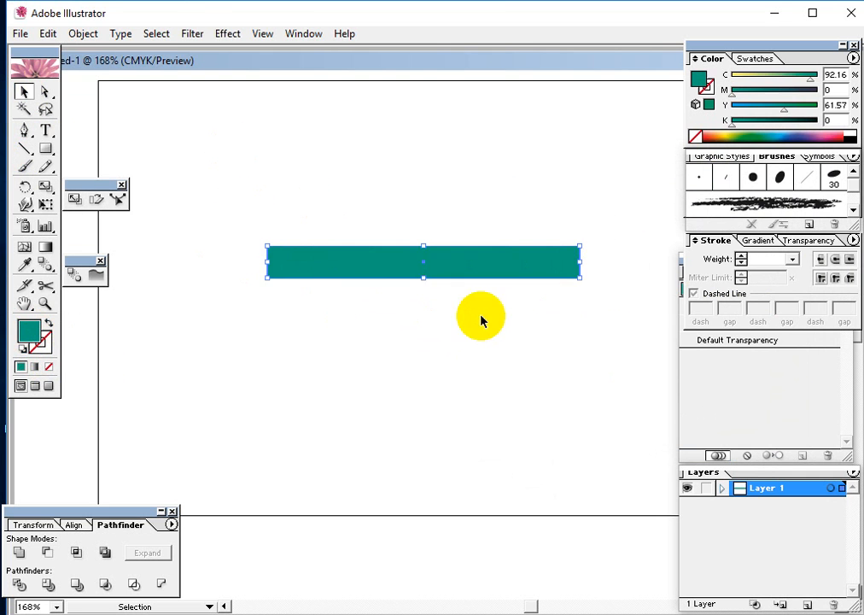
Move the teal bar lower on the artboard and reduce its height to a thin strip
drag(536, 262, 482, 345)
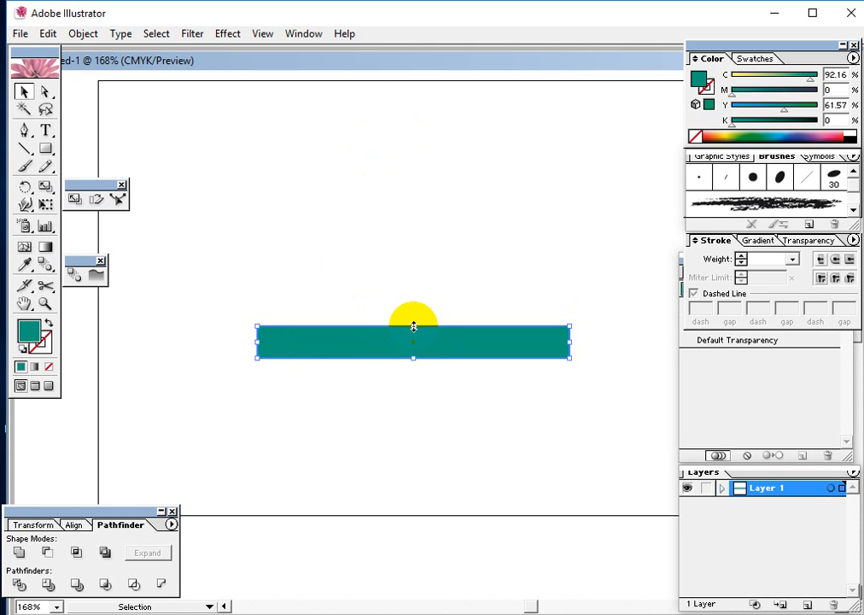
drag(414, 327, 409, 351)
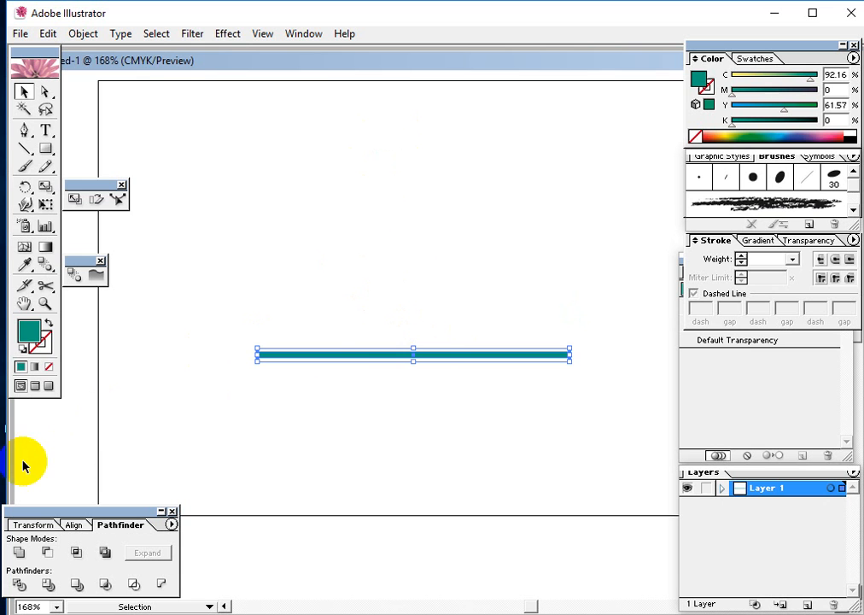
Show the rulers and place a vertical guide at each end of the teal strip
key(ctrl+r)
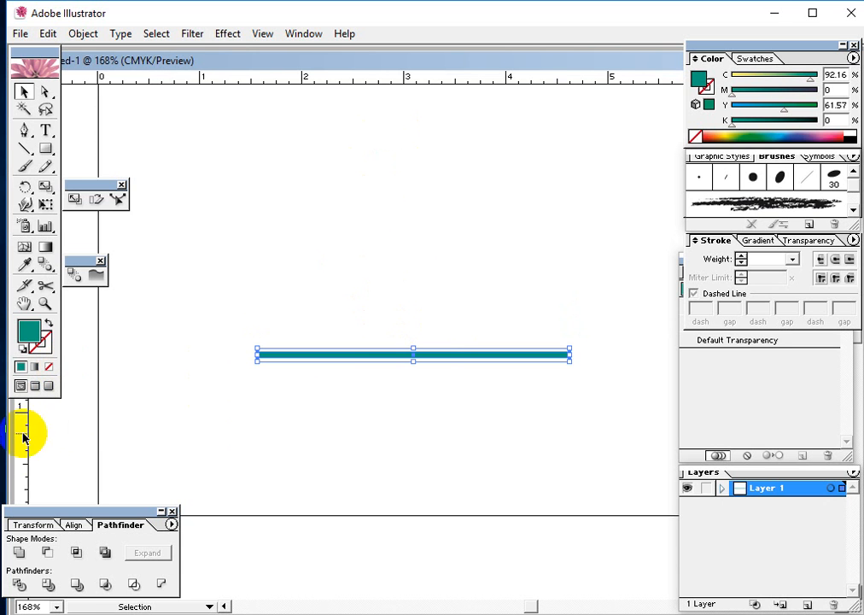
drag(25, 433, 254, 493)
drag(26, 434, 570, 513)
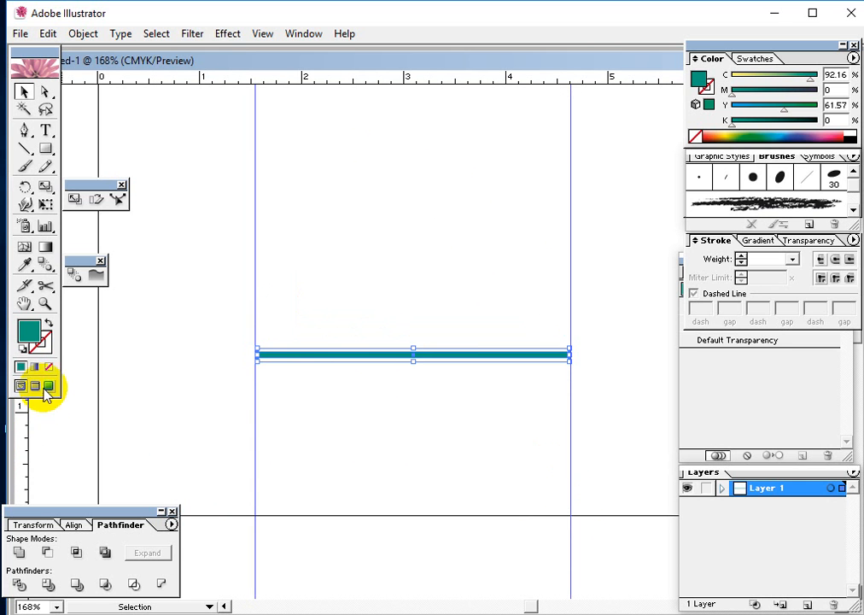
Add two more vertical guides across the strip, inset from its ends at about 2 and 4.1 on the horizontal ruler
drag(25, 441, 305, 475)
key(space)
drag(389, 256, 366, 419)
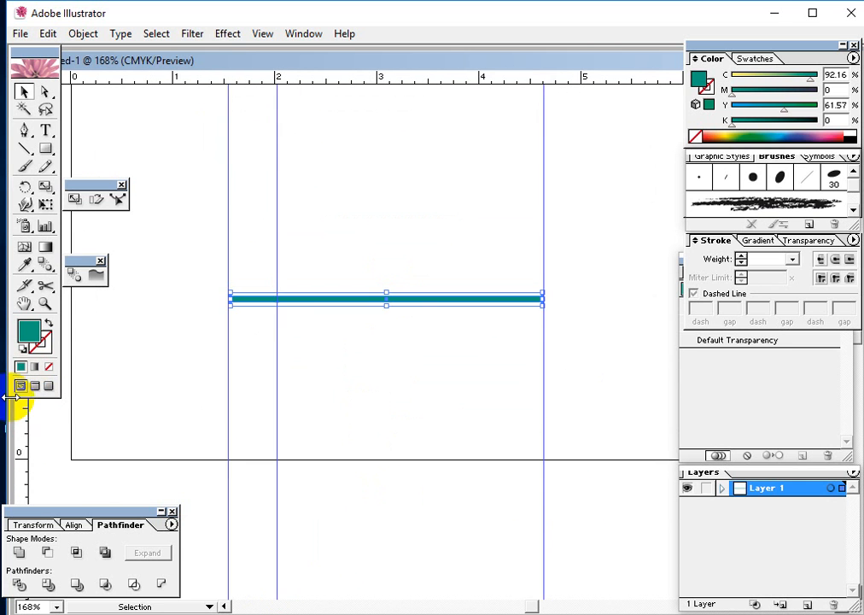
drag(23, 424, 495, 443)
drag(278, 239, 496, 245)
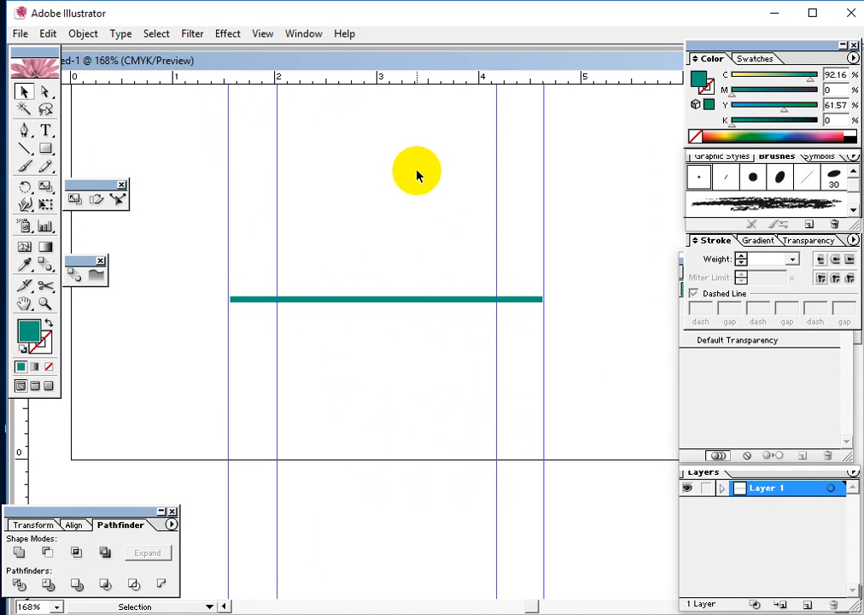
Remove all the vertical guides around the teal strip
key(Delete)
key(ctrl+z)
key(ctrl+z)
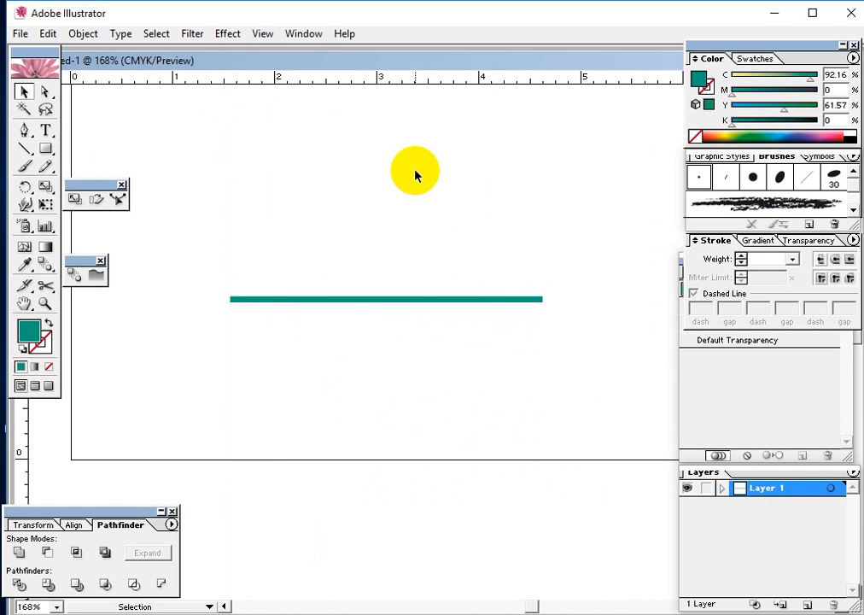
Move the teal strip lower on the artboard and widen it to span about 1.5 to 5.25 on the horizontal ruler
drag(247, 252, 461, 403)
drag(432, 300, 459, 343)
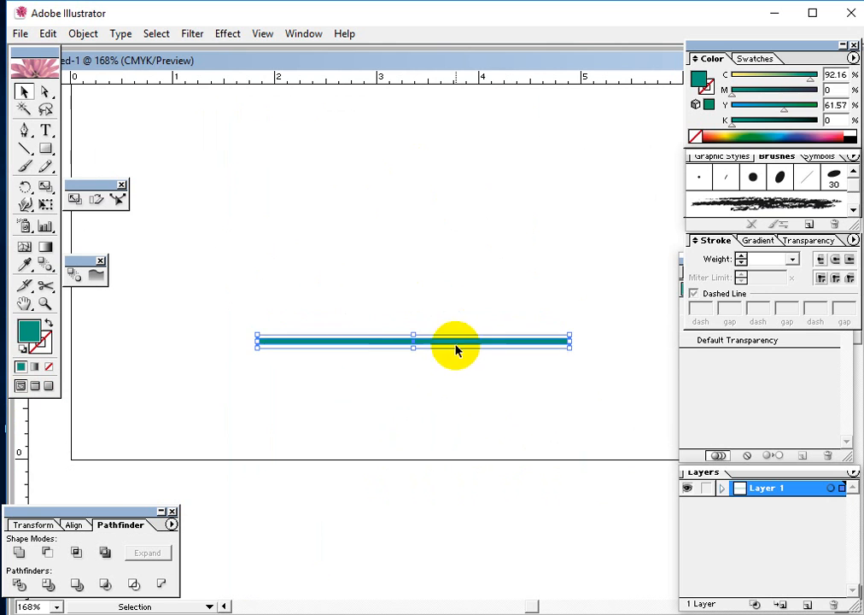
drag(339, 297, 493, 393)
mouse_move(472, 348)
mouse_down()
mouse_move(459, 351)
mouse_move(483, 356)
mouse_move(472, 362)
mouse_up()
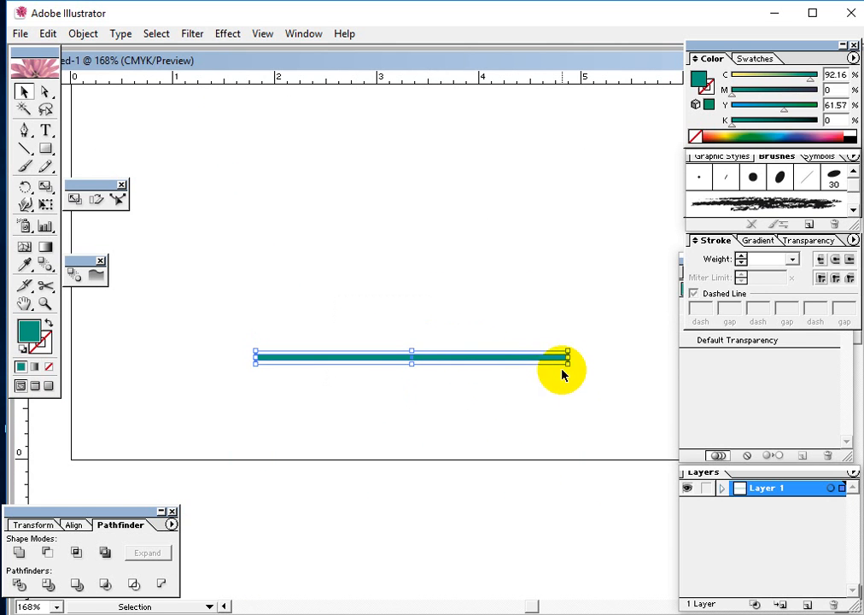
drag(567, 357, 641, 355)
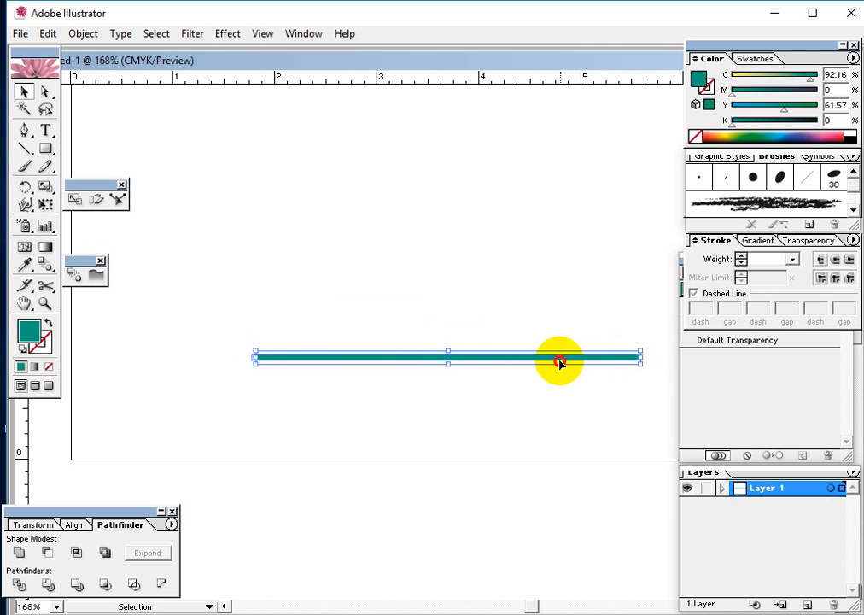
drag(558, 361, 527, 364)
click(440, 381)
drag(397, 314, 442, 414)
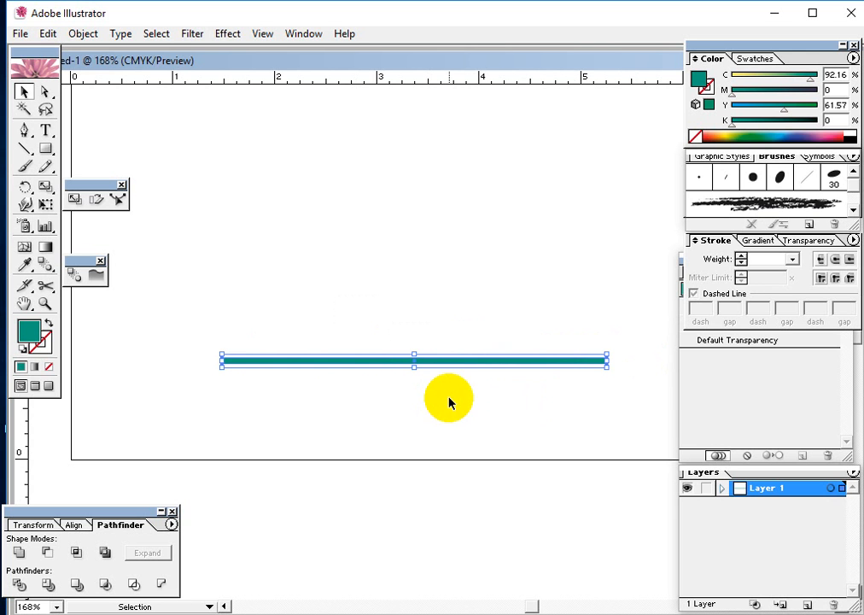
With the Scale tool, set the reference point well above the strip's centre and make a slightly smaller scaled copy just above the strip
click(45, 187)
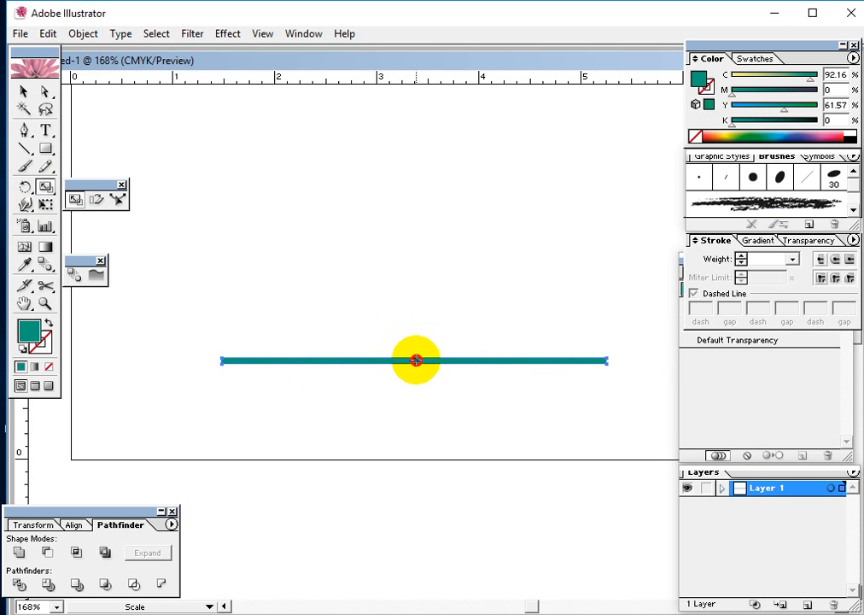
mouse_move(416, 359)
mouse_down()
mouse_move(405, 285)
mouse_move(408, 354)
mouse_move(416, 361)
mouse_up()
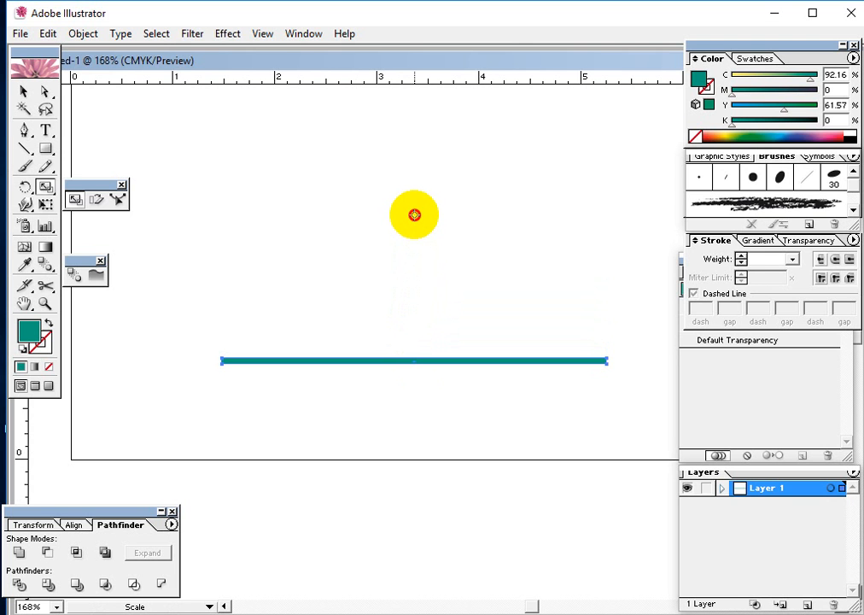
click(414, 214)
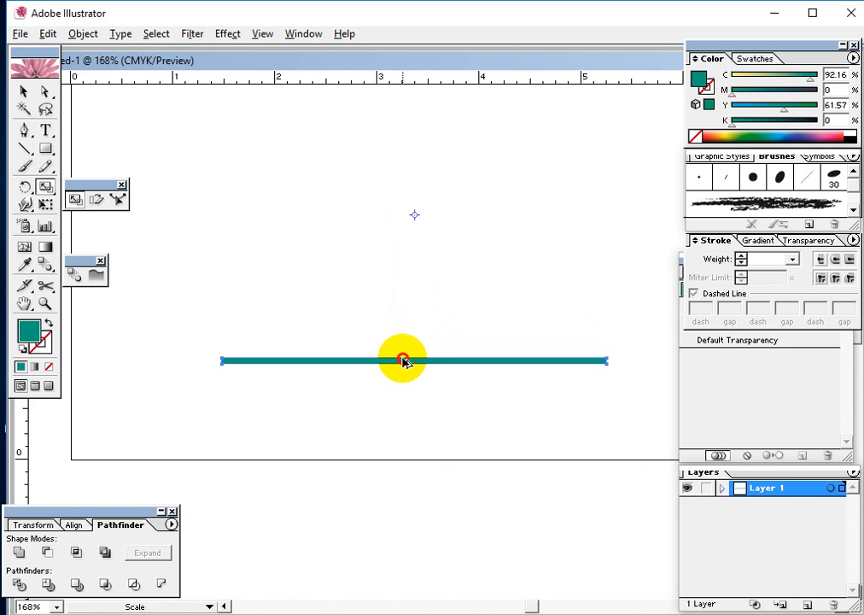
drag(402, 358, 403, 350)
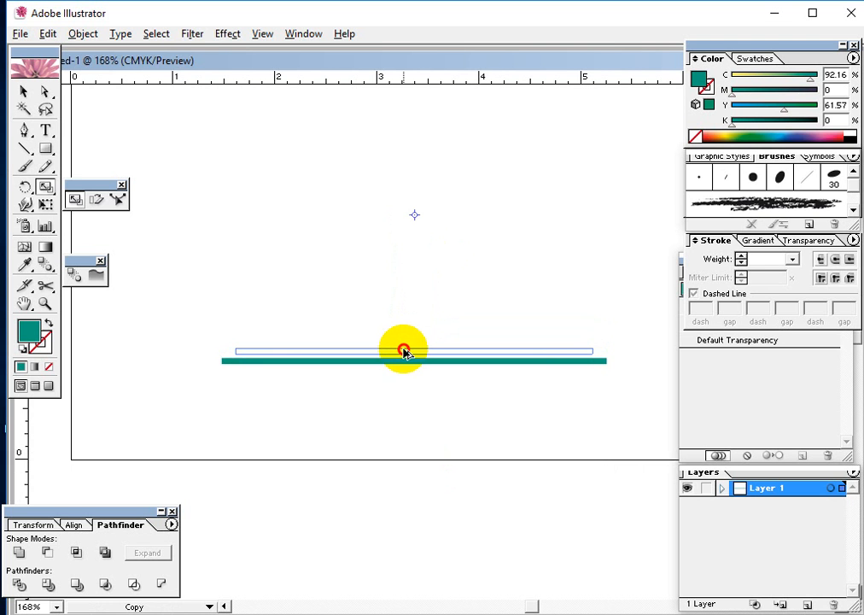
drag(403, 350, 403, 347)
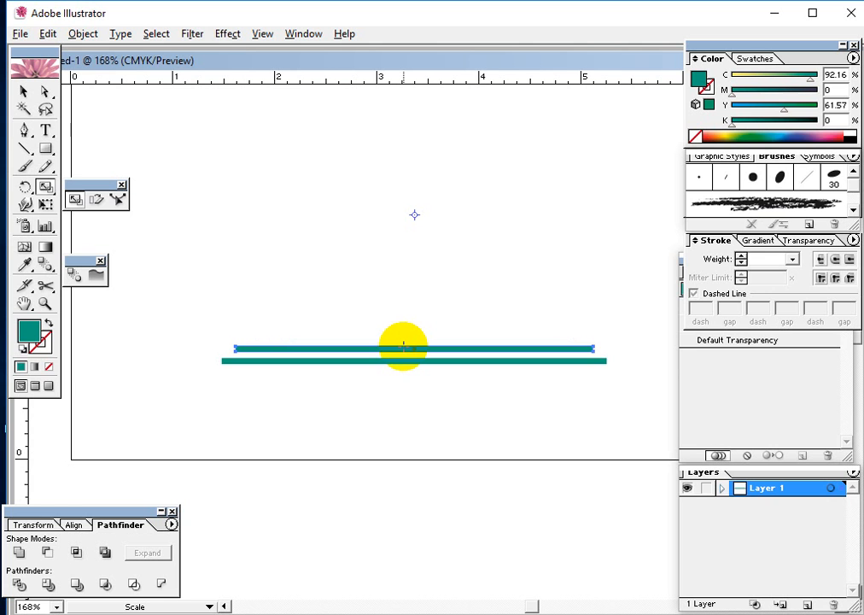
key(v)
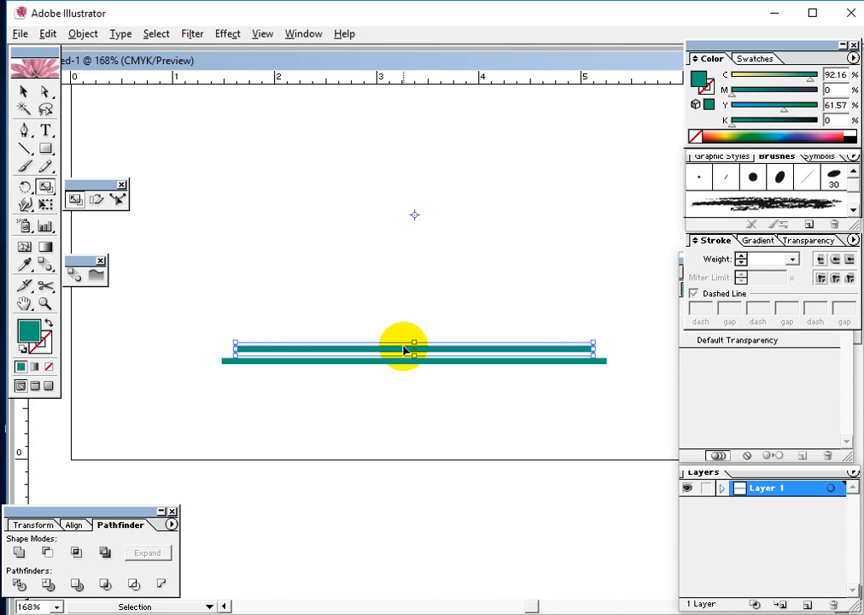
Repeat the scaled copy until eight teal strips recede upward in a tapering stack
key(ctrl+d)
key(ctrl+d)
key(ctrl+d)
key(ctrl+d)
key(ctrl+d)
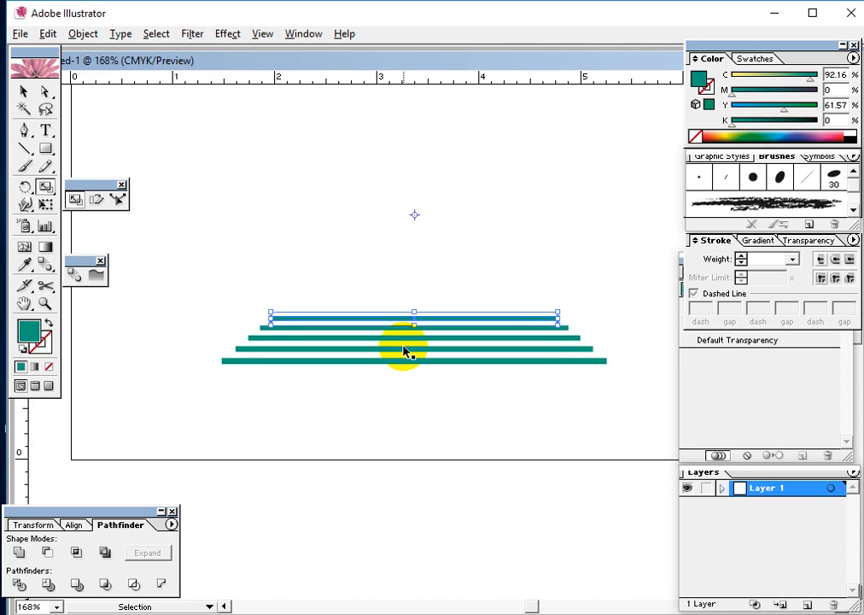
click(26, 91)
drag(299, 193, 431, 415)
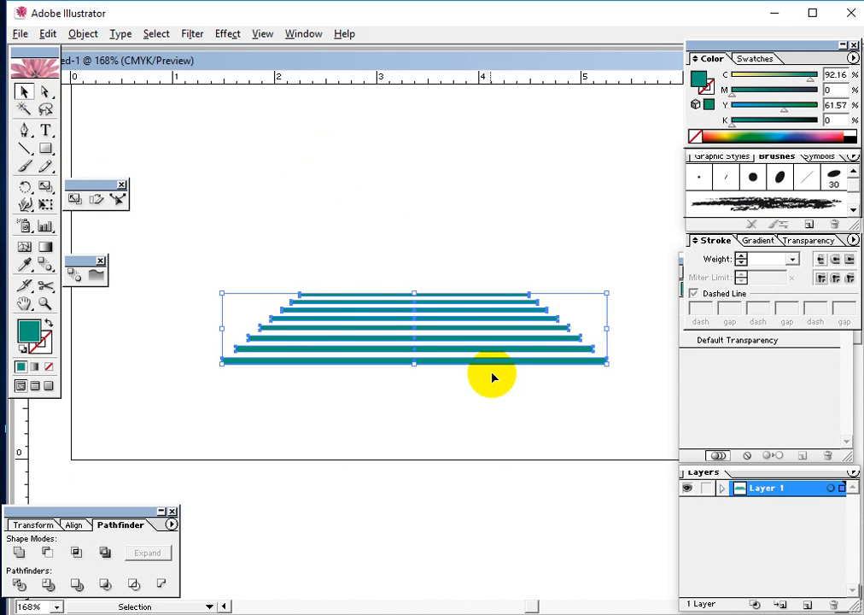
click(498, 440)
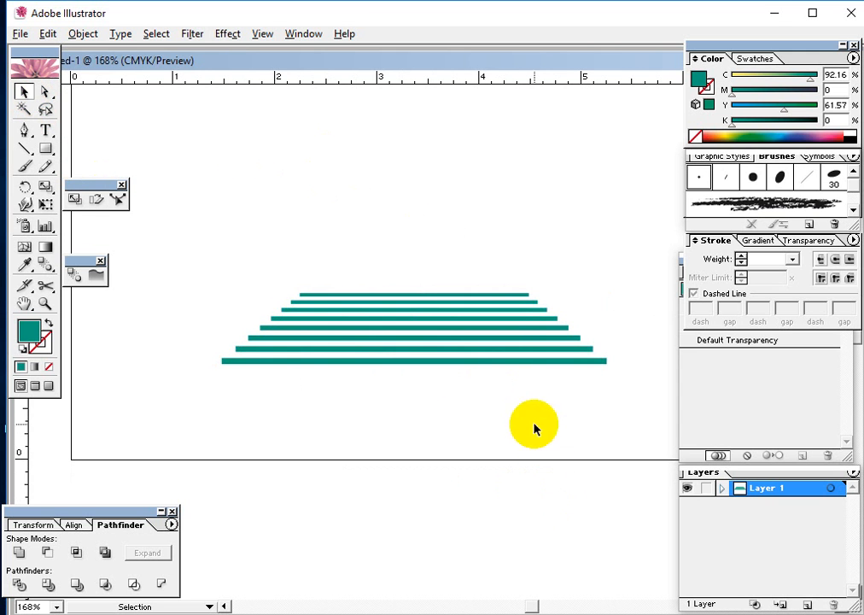
drag(530, 413, 386, 273)
click(360, 436)
drag(400, 255, 399, 367)
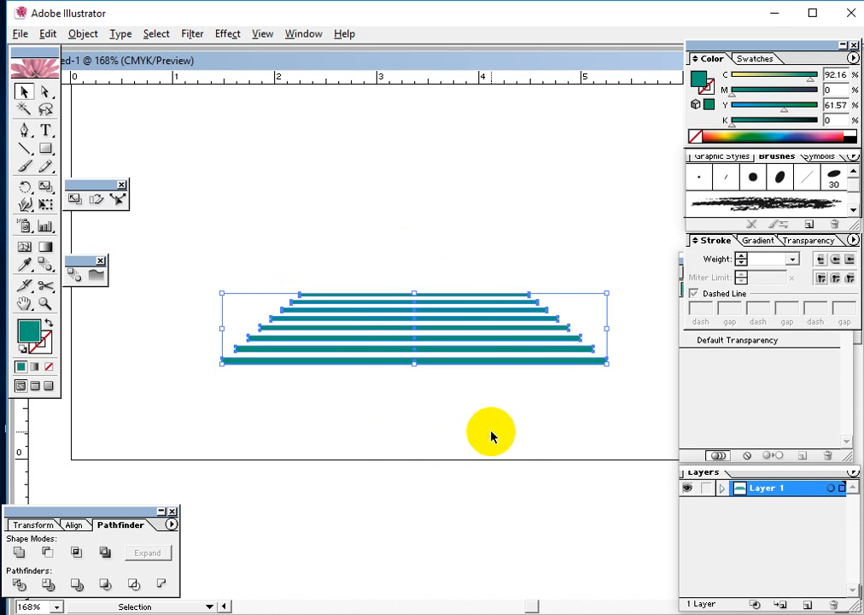
drag(482, 455, 368, 270)
click(491, 457)
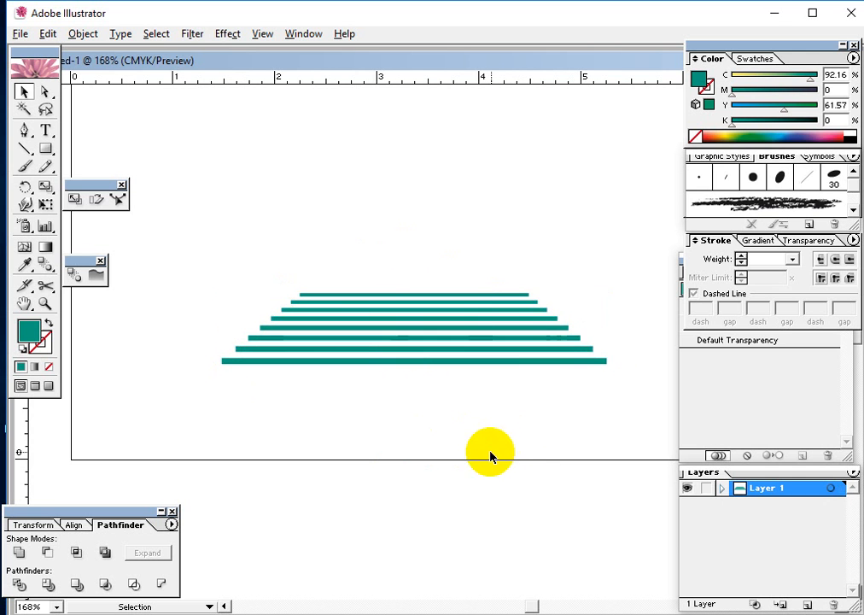
drag(491, 457, 353, 247)
click(456, 456)
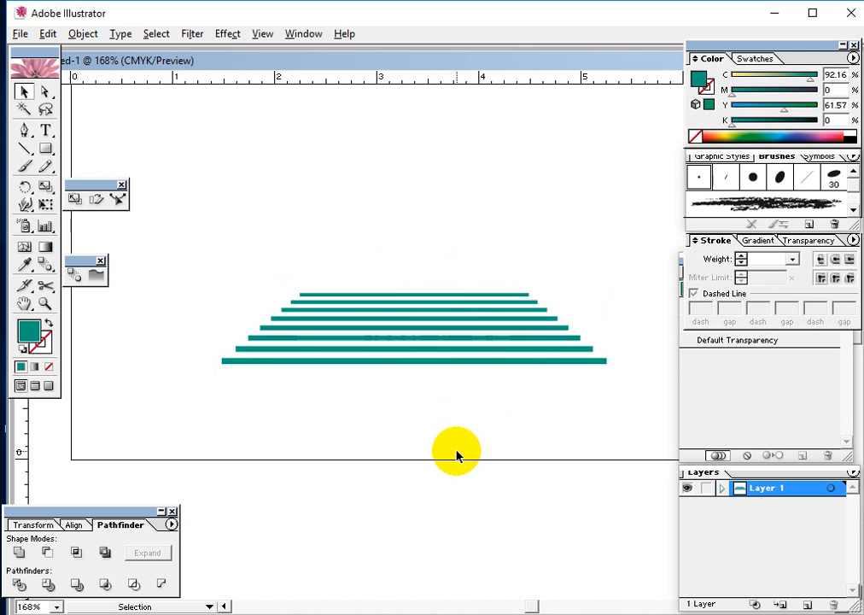
Nudge the seven upper strips upward together to widen the gap above the lowest strip
drag(425, 245, 452, 356)
key(Up)
key(Up)
key(Up)
key(Up)
key(Up)
key(Up)
key(Up)
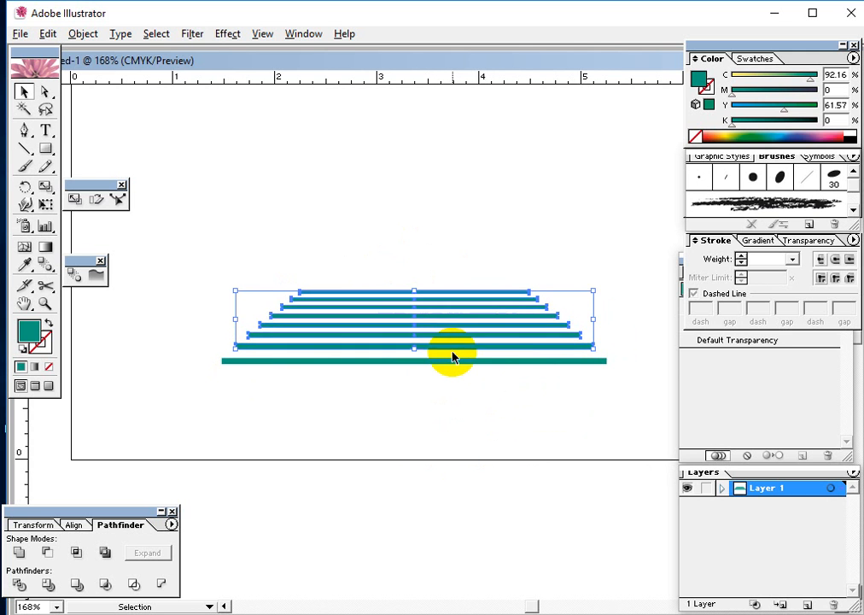
key(Up)
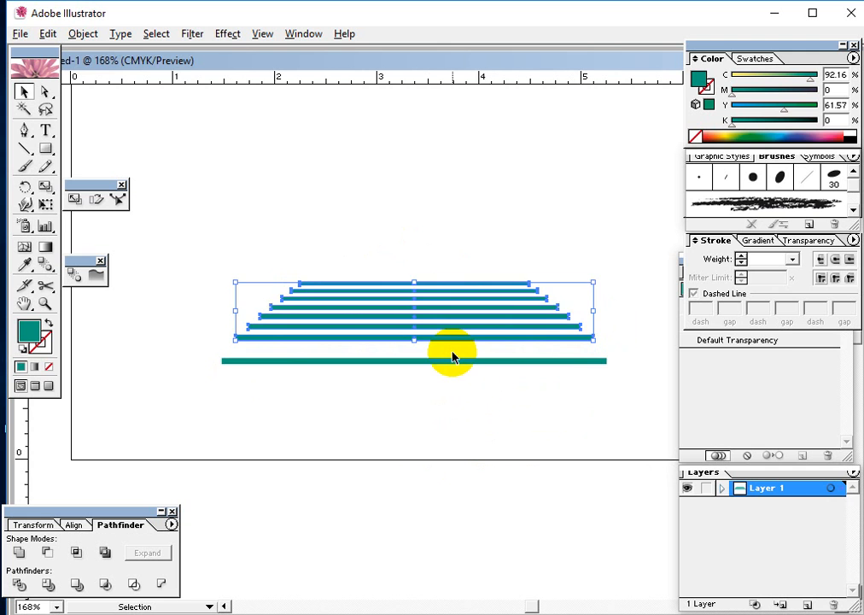
click(448, 444)
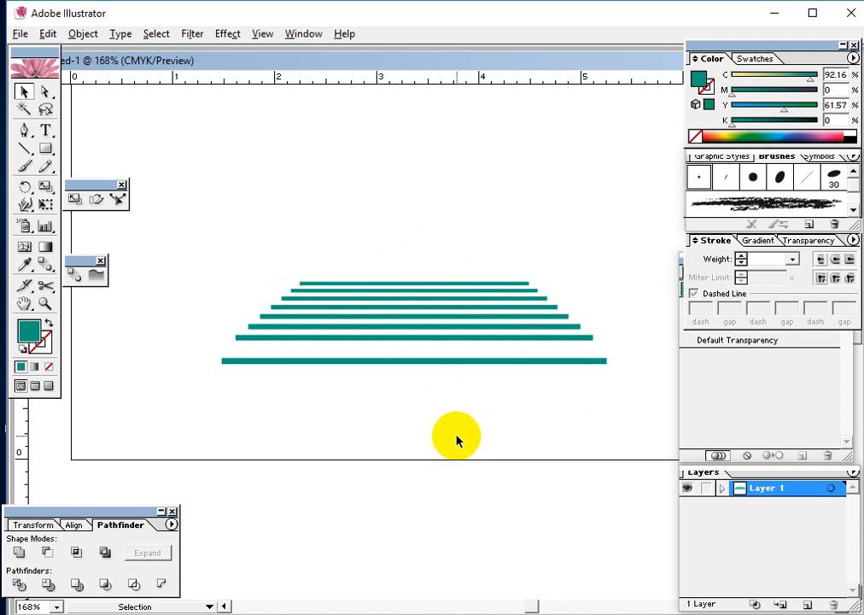
Thicken the lowest teal strip by extending its upper edge
click(411, 360)
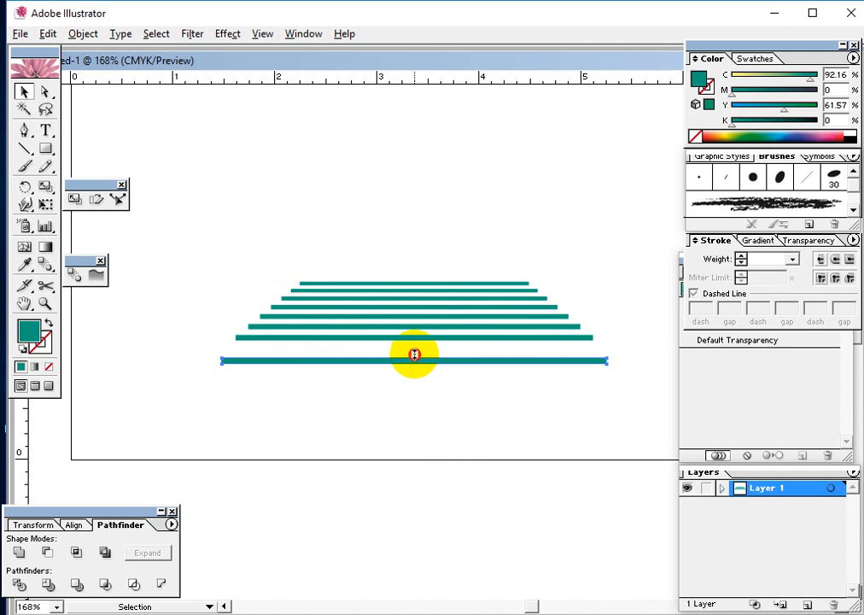
drag(414, 353, 415, 349)
click(430, 425)
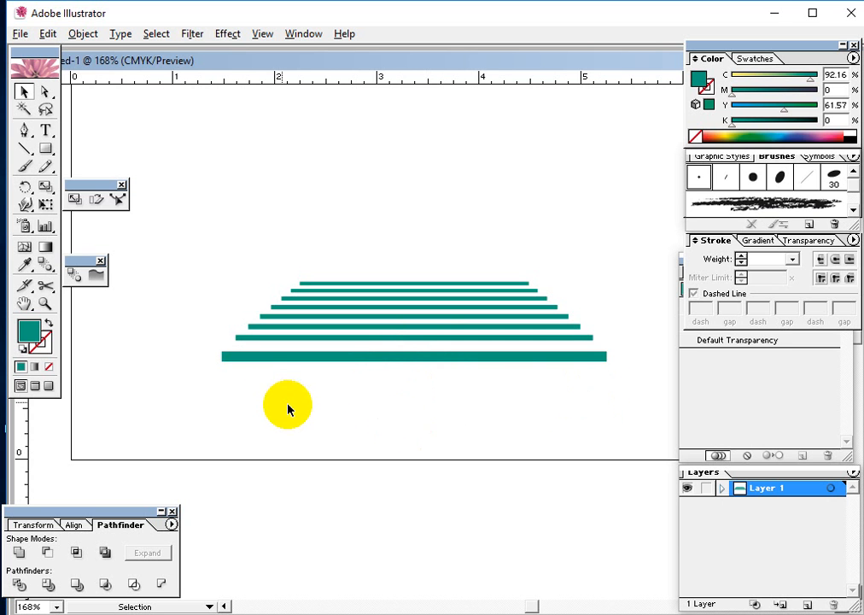
Duplicate the thick bottom strip in place and nudge the copy upward over the original
key(ctrl+plus)
key(ctrl+plus)
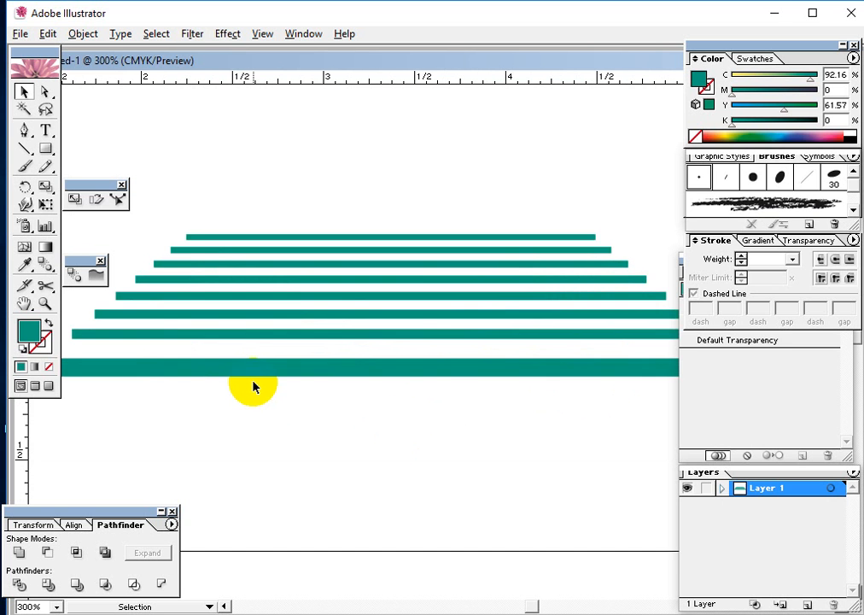
drag(252, 382, 344, 367)
click(350, 338)
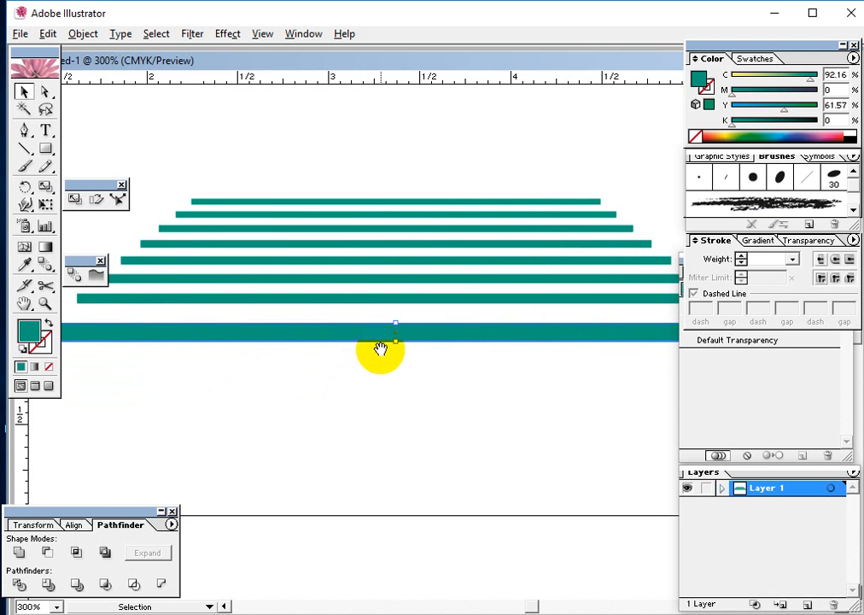
drag(381, 349, 453, 421)
key(Up)
key(Up)
key(Up)
key(Up)
key(Up)
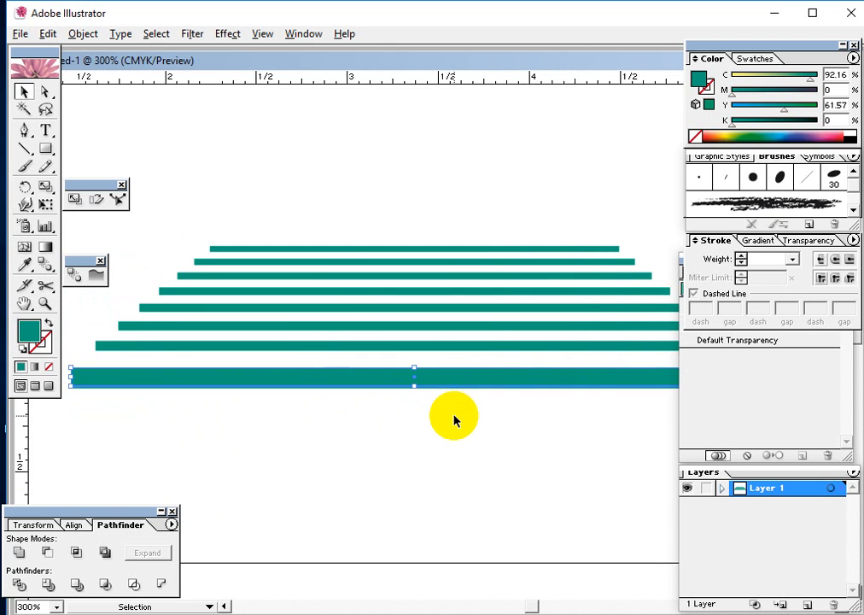
Fill the copied strip with blue (C 88.24, M 76.86) and raise it until it sits directly on the teal strip's upper edge
click(793, 137)
key(Up)
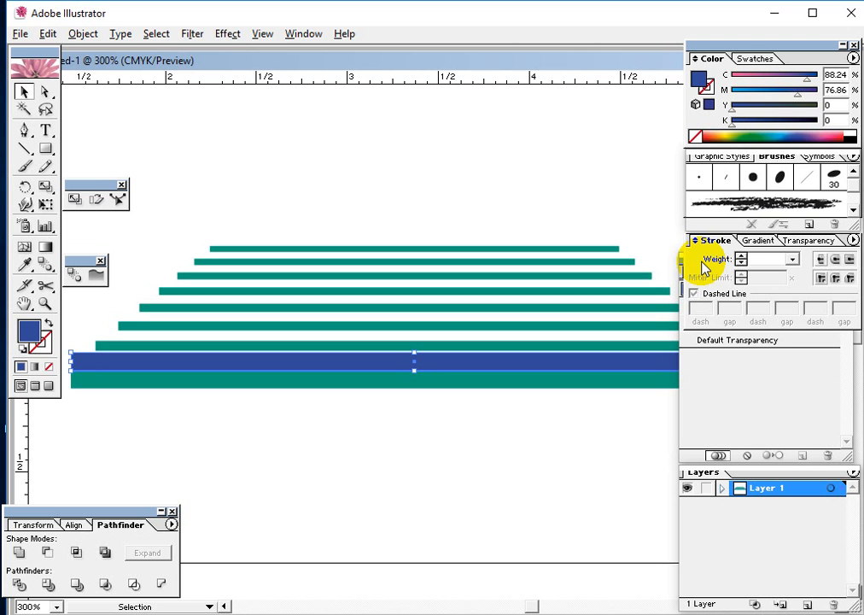
click(351, 613)
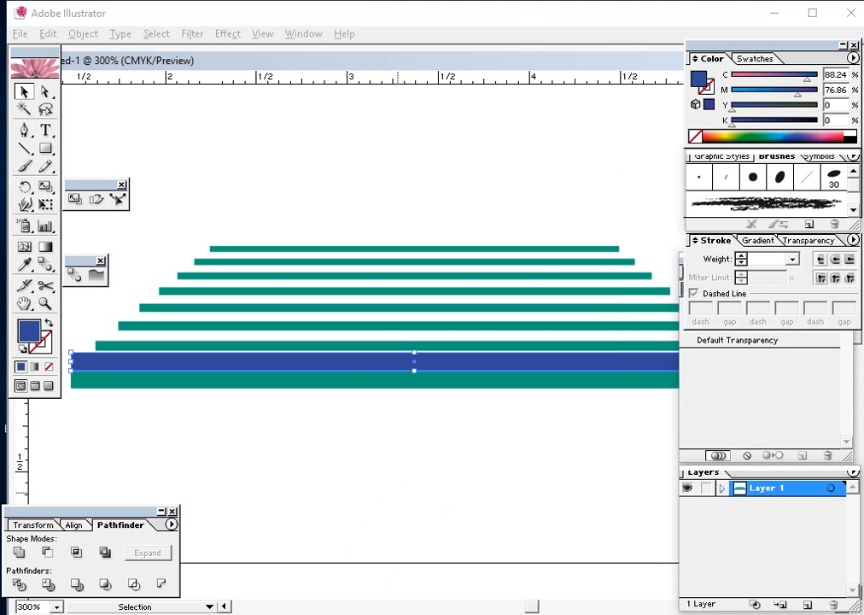
click(397, 497)
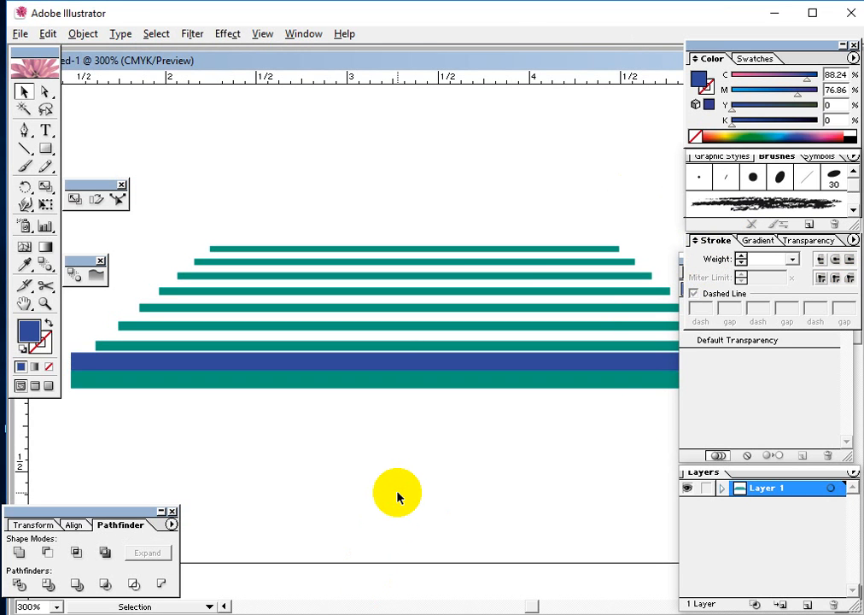
Slant the blue strip's left end by moving its upper-left anchor point inward to line up with the left end of the teal strip above
key(ctrl+plus)
key(ctrl+plus)
key(ctrl+plus)
key(space)
drag(292, 453, 717, 449)
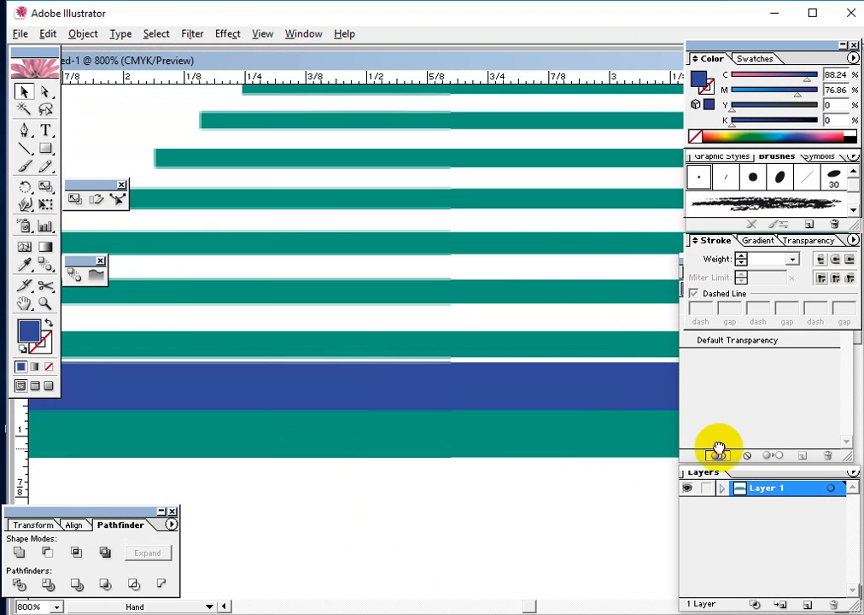
drag(286, 427, 561, 427)
drag(381, 429, 385, 414)
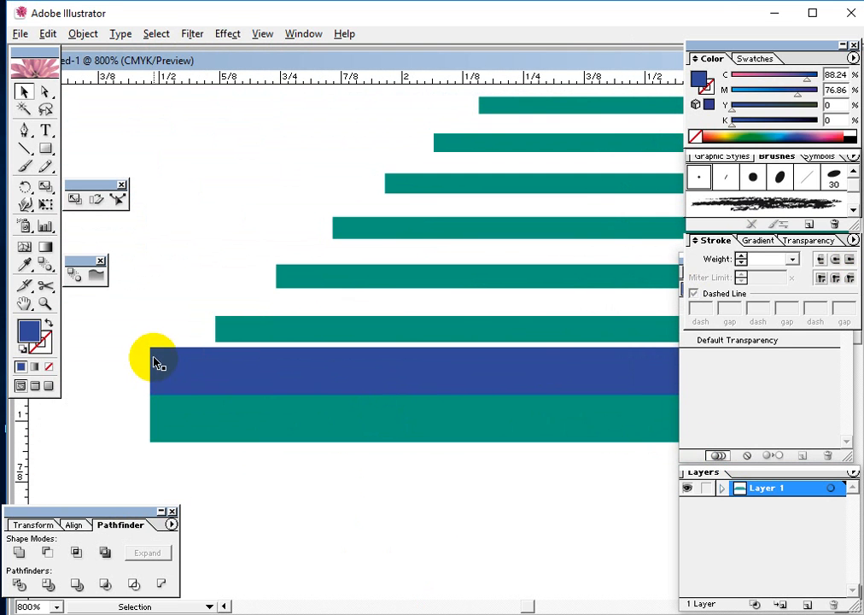
click(182, 427)
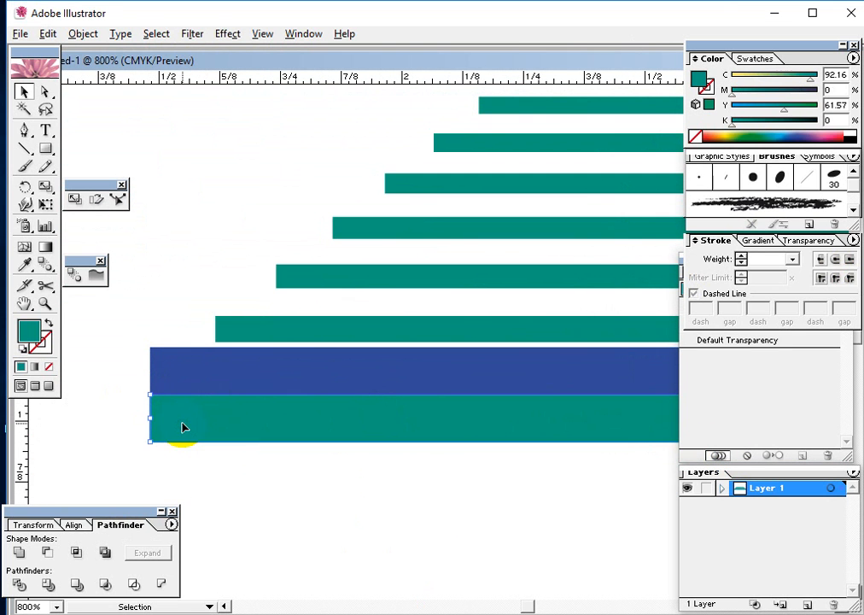
click(205, 376)
key(space)
drag(303, 430, 275, 449)
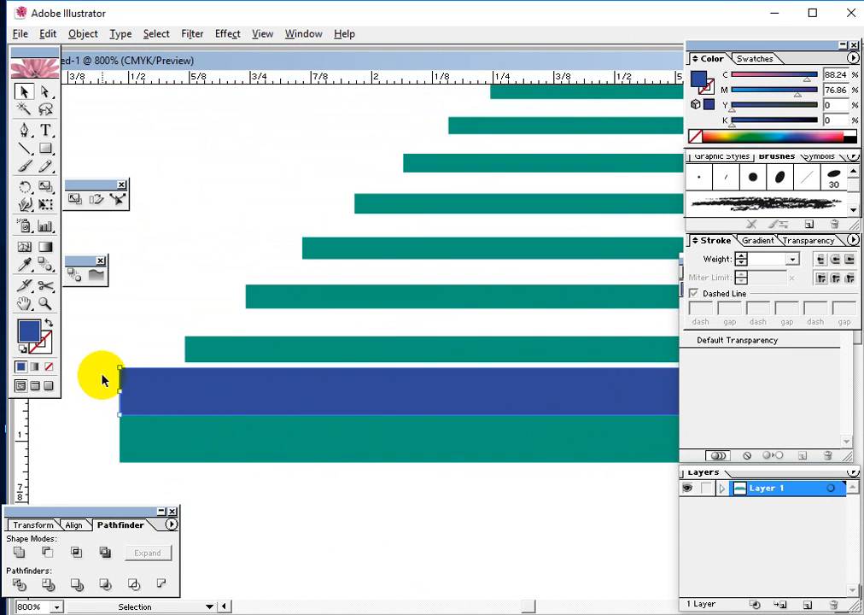
click(46, 92)
click(115, 356)
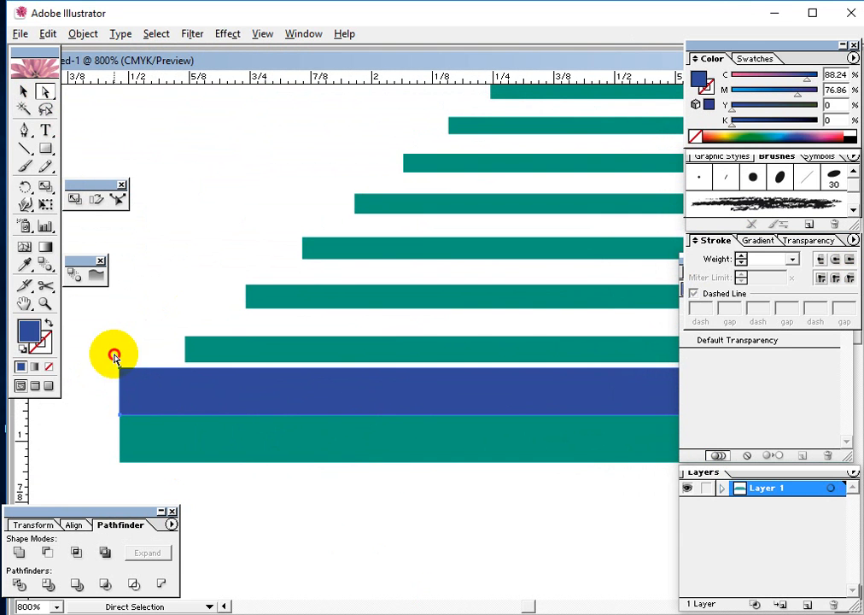
click(125, 371)
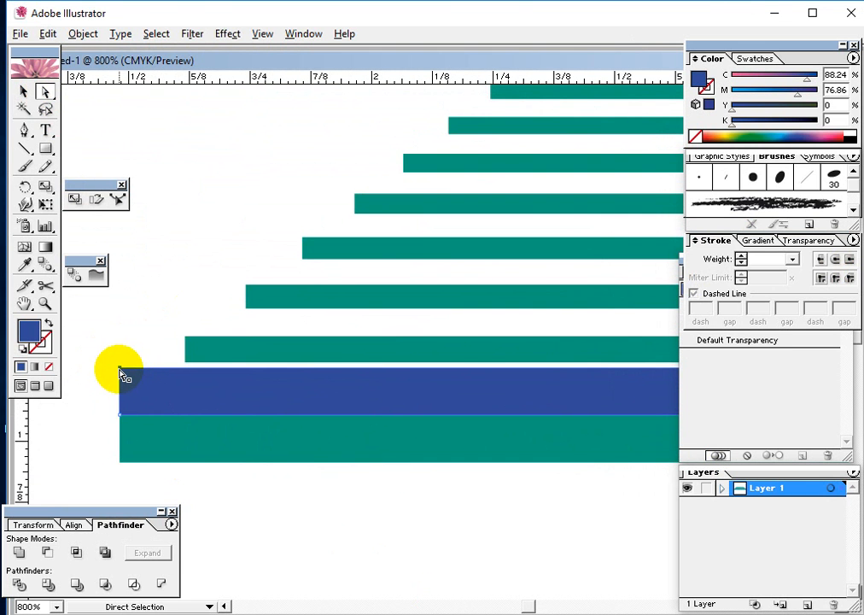
drag(119, 374, 184, 370)
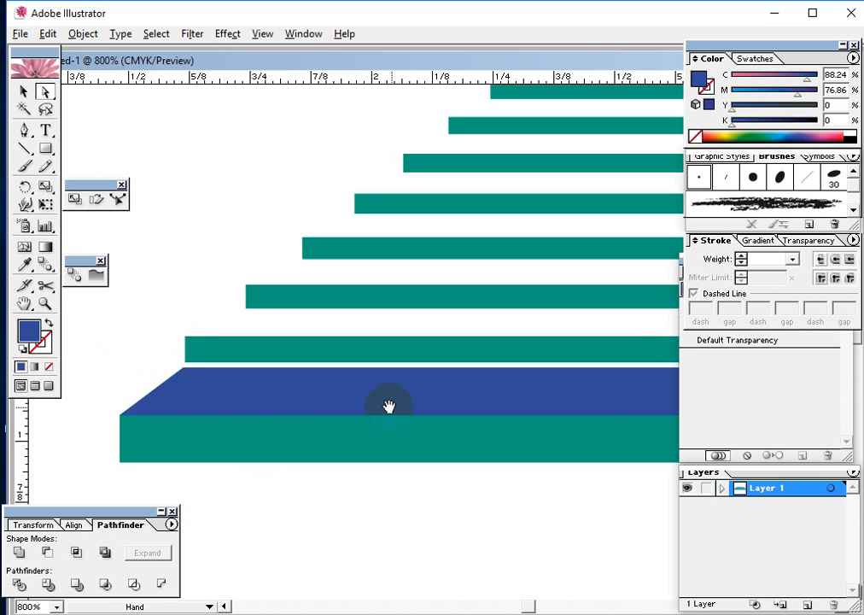
Slant the blue strip's right end by moving its upper-right anchor point inward to line up with the right end of the teal strip above
drag(390, 407, 86, 401)
drag(659, 433, 171, 420)
drag(470, 421, 124, 412)
mouse_move(522, 423)
mouse_down()
mouse_move(272, 427)
mouse_move(261, 437)
mouse_up()
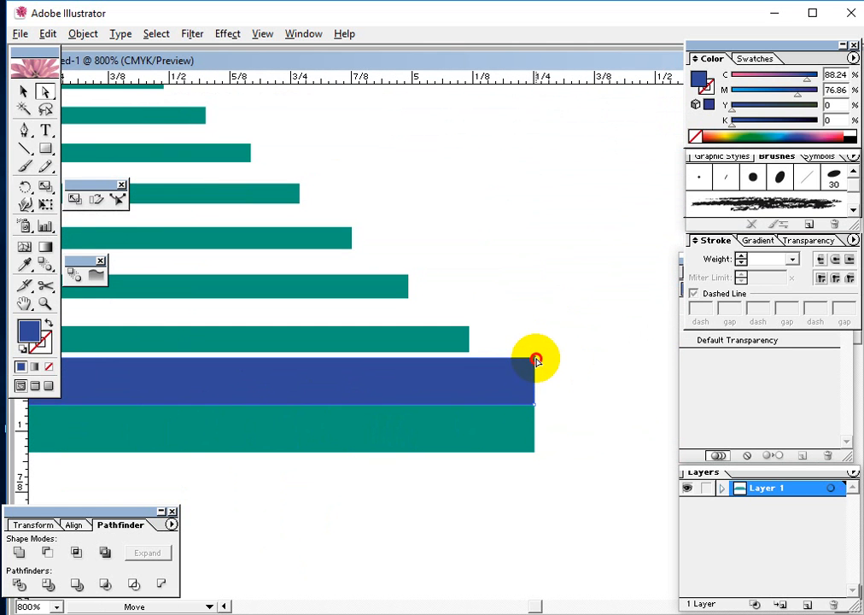
drag(534, 359, 471, 358)
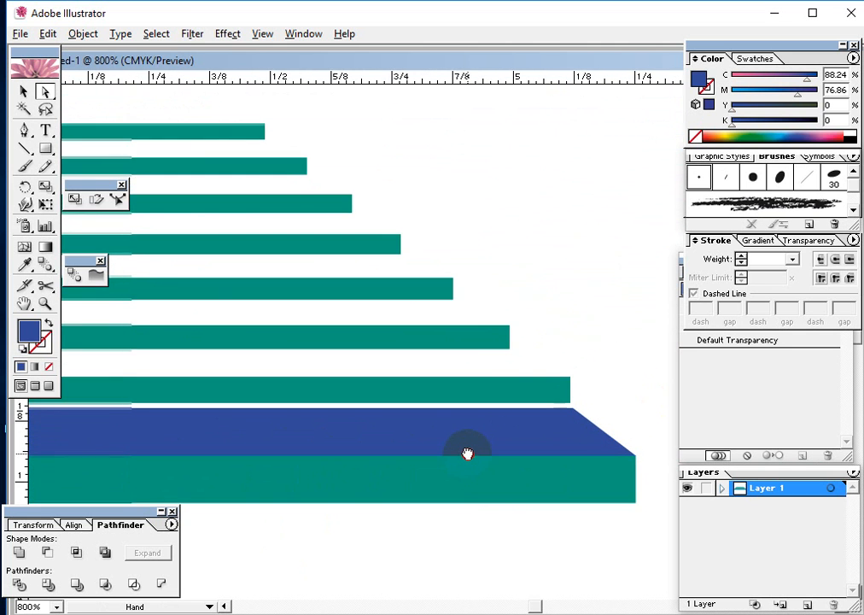
Recolor the blue tread surface to light peach (M 16.86, Y 26.67) and deselect it
drag(367, 408, 505, 424)
key(ctrl+minus)
key(ctrl+minus)
key(ctrl+minus)
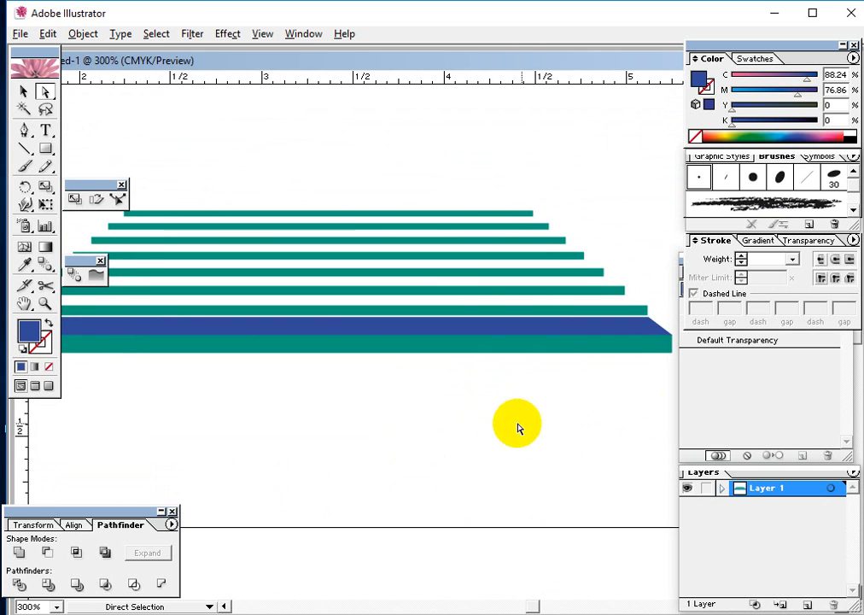
drag(322, 351, 348, 386)
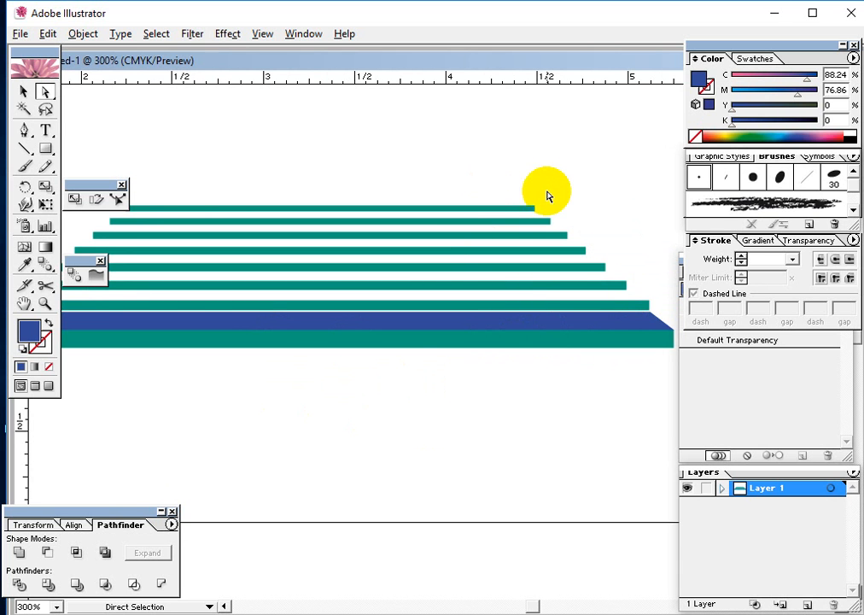
drag(547, 196, 442, 353)
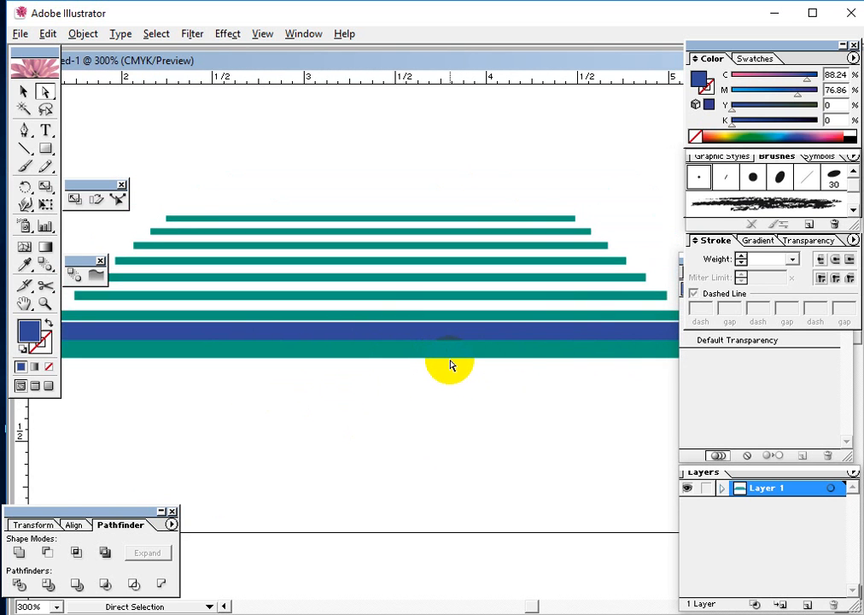
key(ctrl+plus)
key(ctrl+plus)
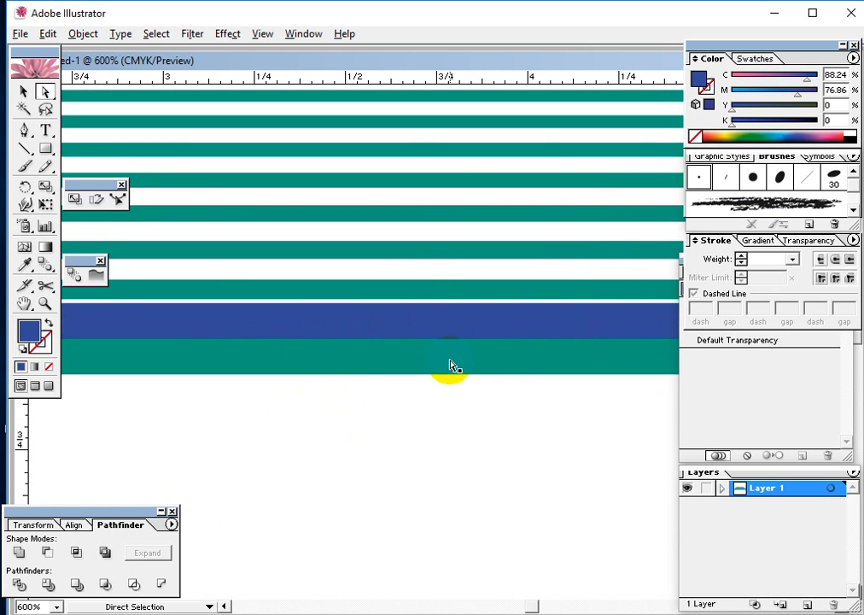
click(725, 137)
mouse_move(724, 137)
mouse_down()
mouse_move(729, 128)
mouse_move(743, 132)
mouse_move(718, 125)
mouse_move(717, 135)
mouse_move(712, 127)
mouse_move(702, 134)
mouse_move(724, 125)
mouse_up()
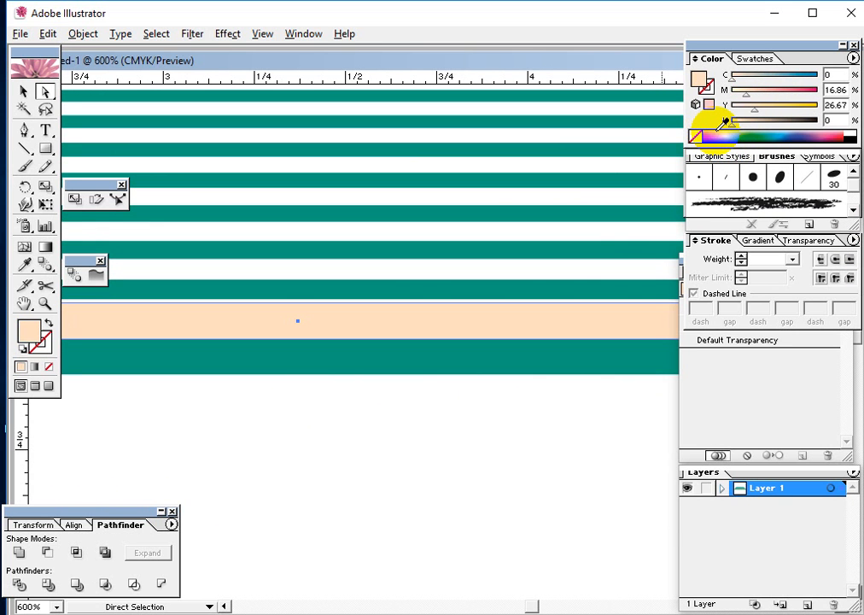
click(24, 91)
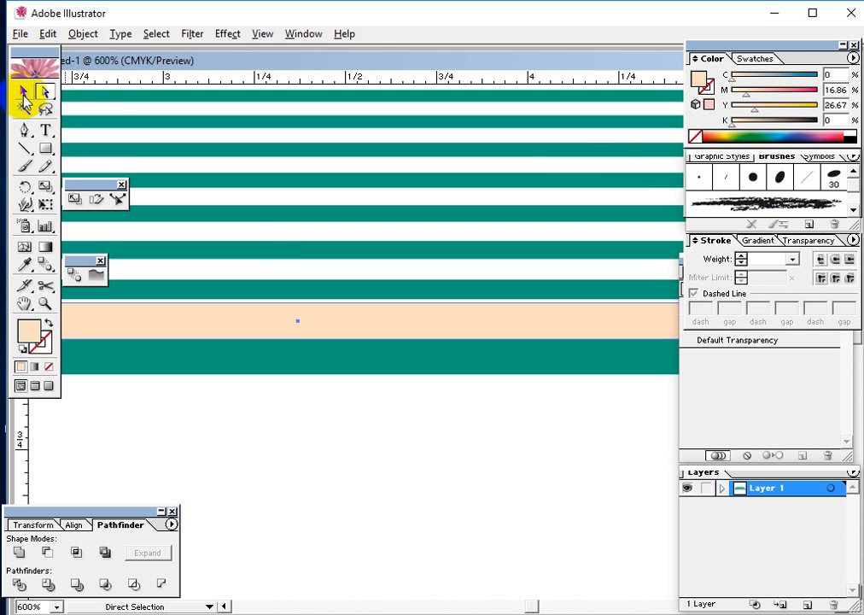
click(444, 433)
Review the whole staircase, examining the peach tread and thick bottom riser against the topmost teal strip
key(space)
mouse_move(316, 350)
mouse_down()
mouse_move(401, 380)
mouse_move(504, 373)
mouse_up()
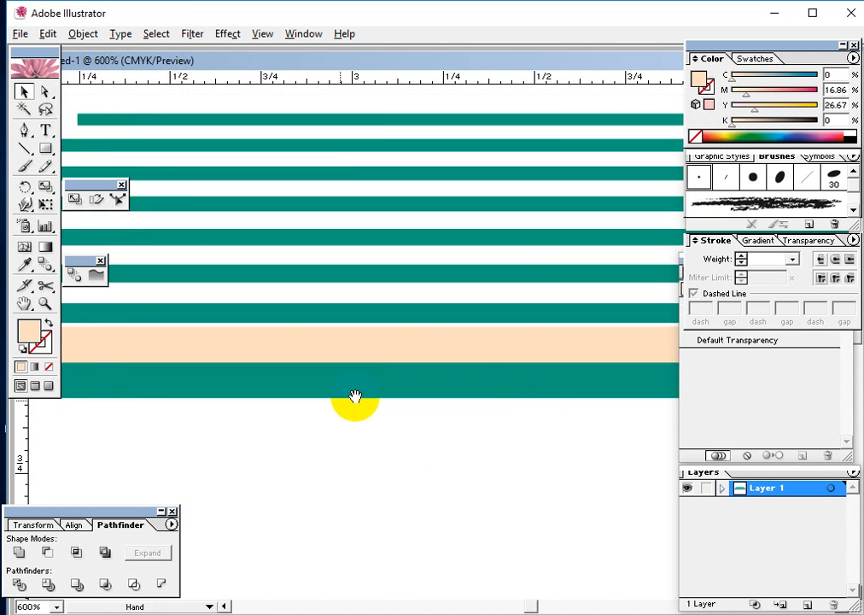
drag(356, 397, 561, 394)
drag(460, 409, 394, 447)
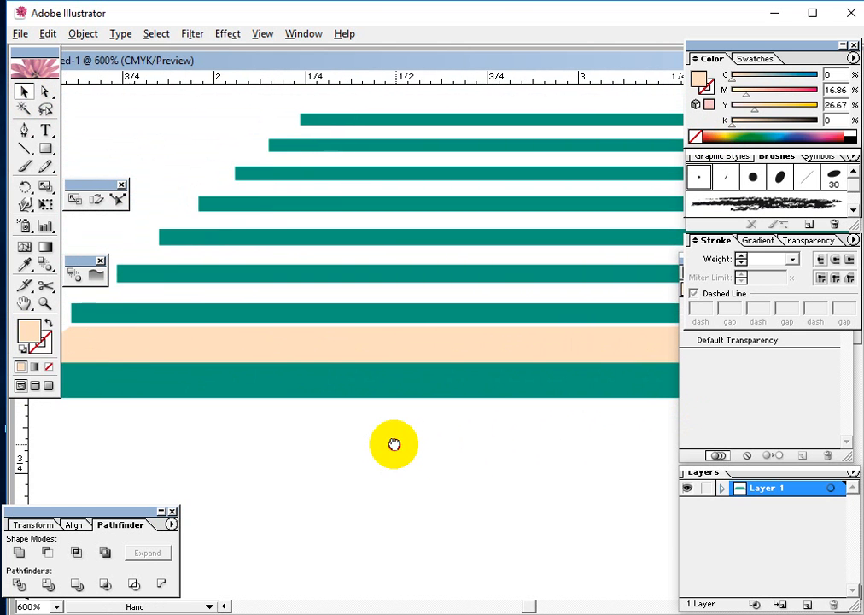
key(ctrl+minus)
key(ctrl+minus)
key(space)
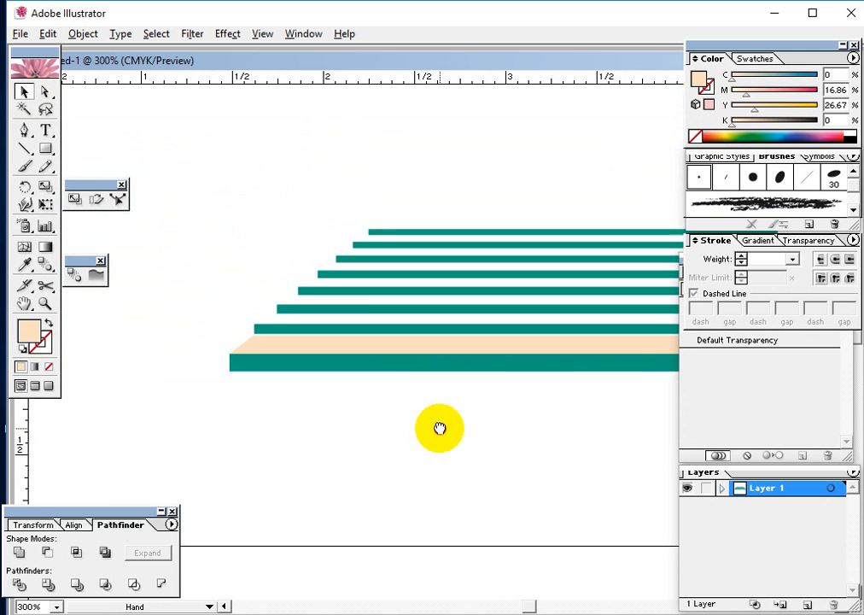
drag(439, 427, 263, 394)
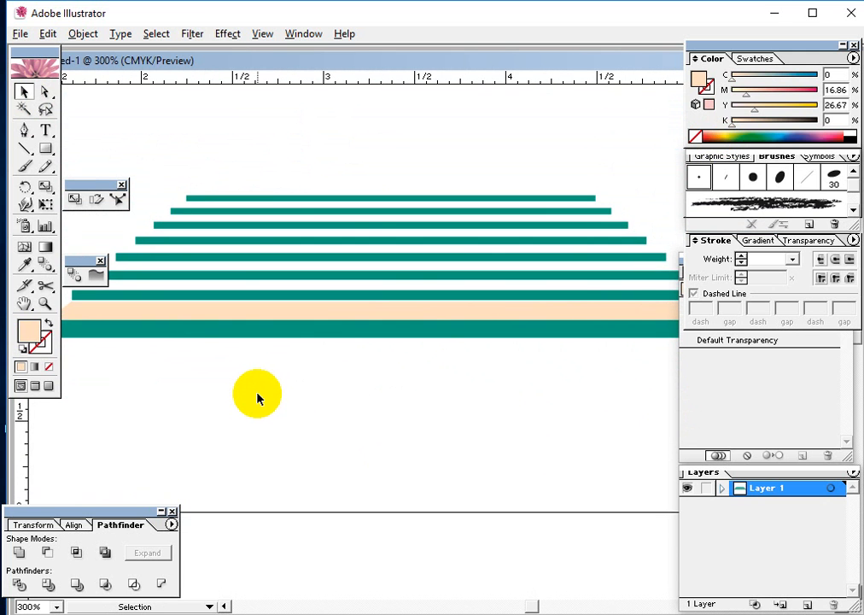
key(ctrl+minus)
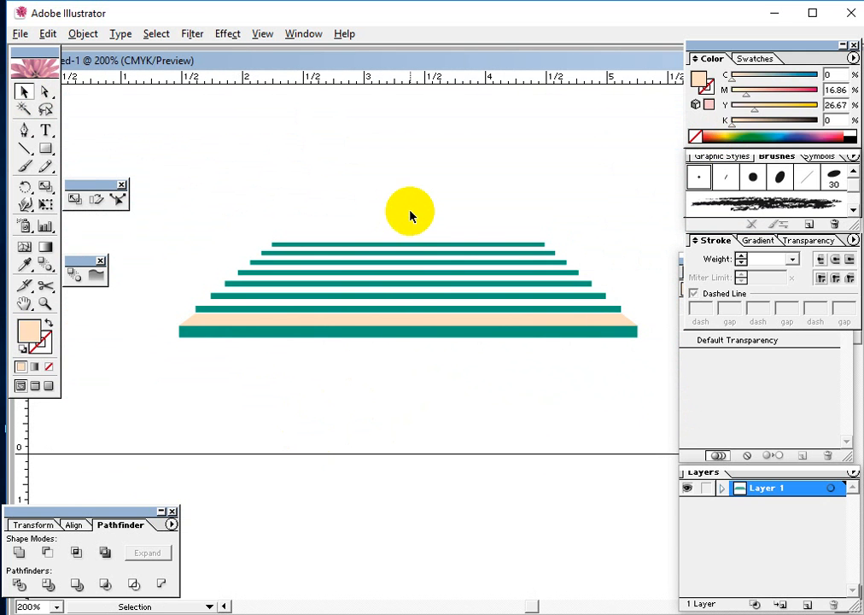
drag(469, 410, 357, 325)
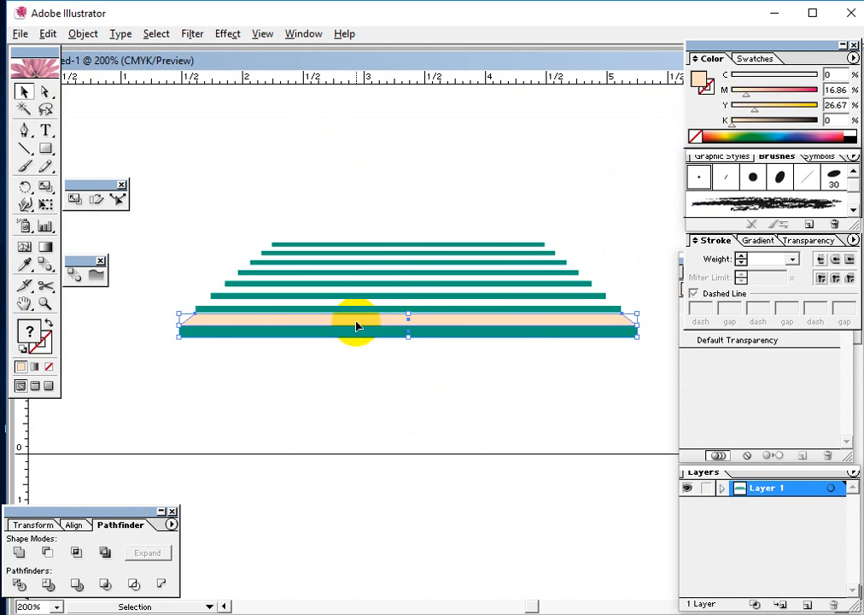
click(392, 428)
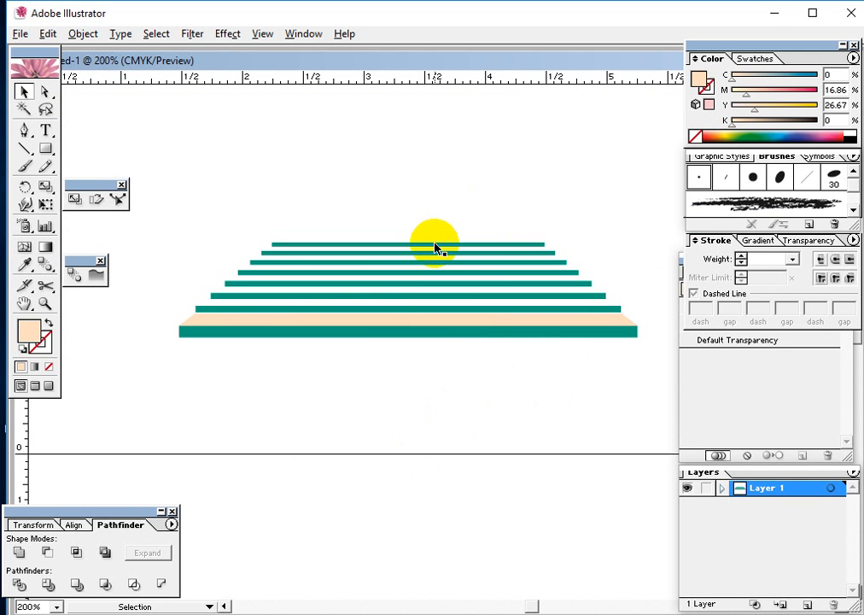
click(440, 246)
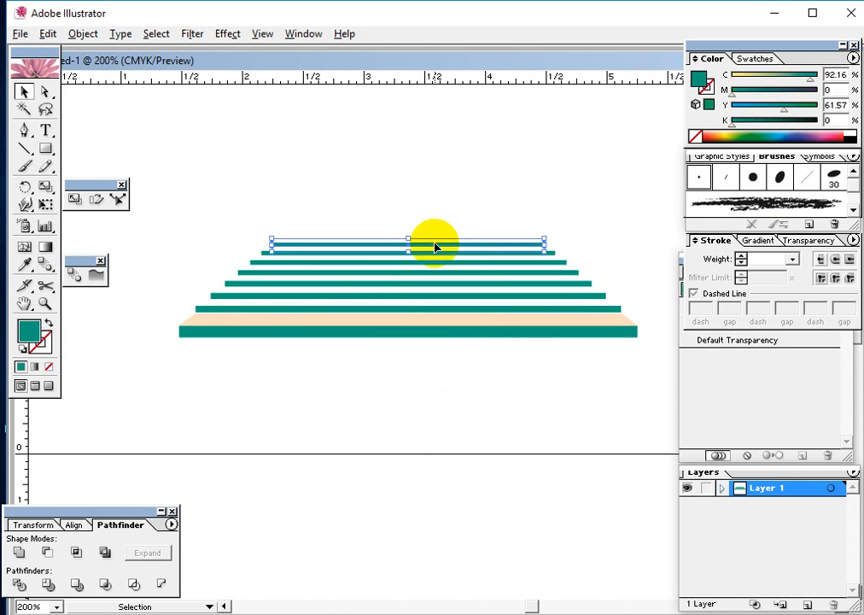
click(419, 338)
click(430, 349)
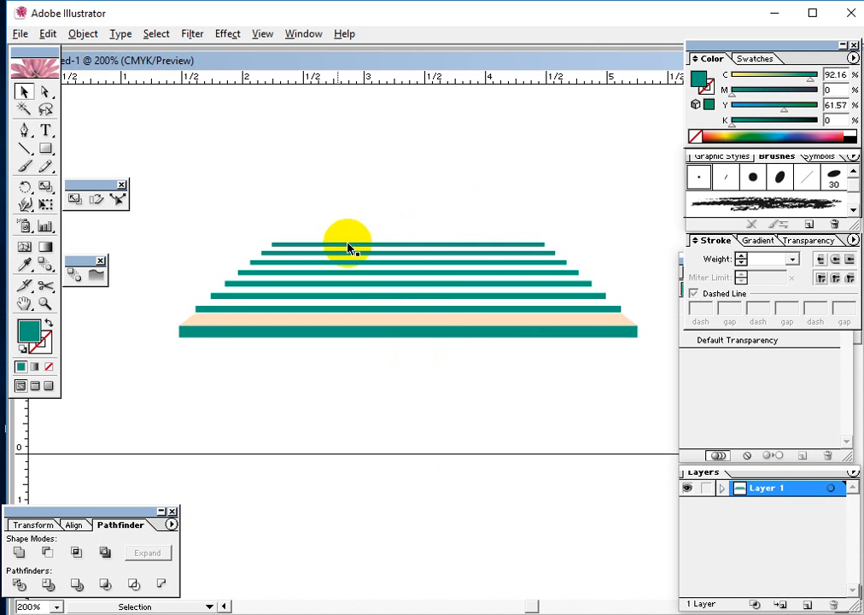
drag(260, 261, 437, 240)
Delete the entire staircase and draw a new thin teal rectangle about 3.1 inches wide
drag(527, 428, 297, 134)
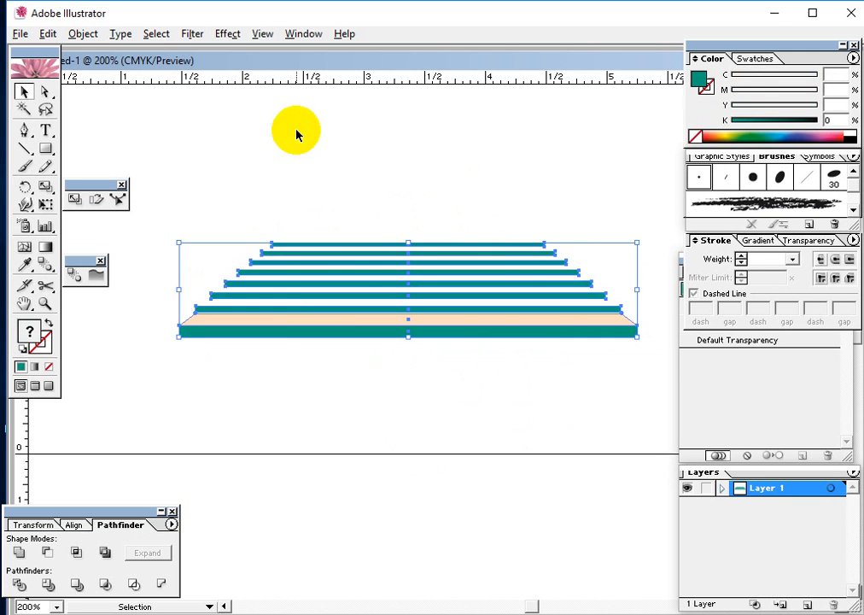
key(Delete)
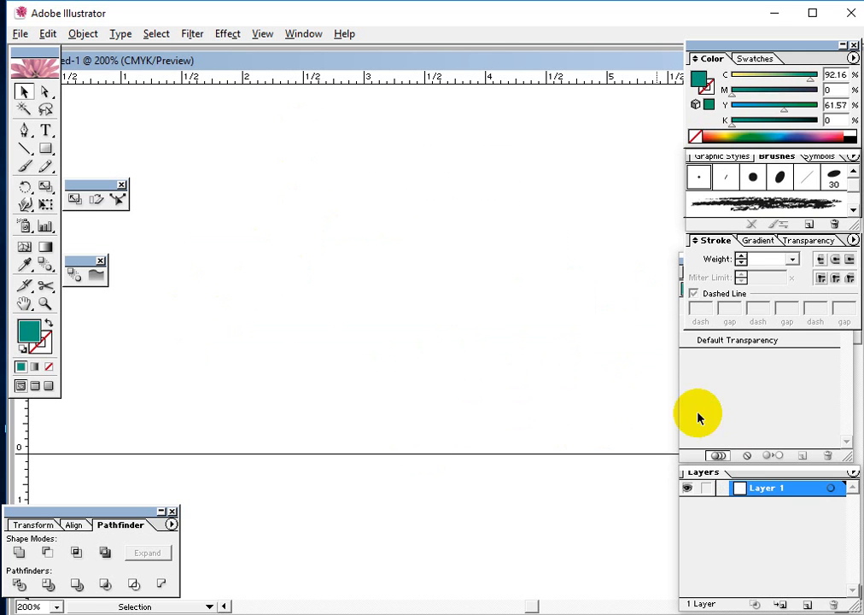
click(45, 148)
drag(260, 307, 642, 322)
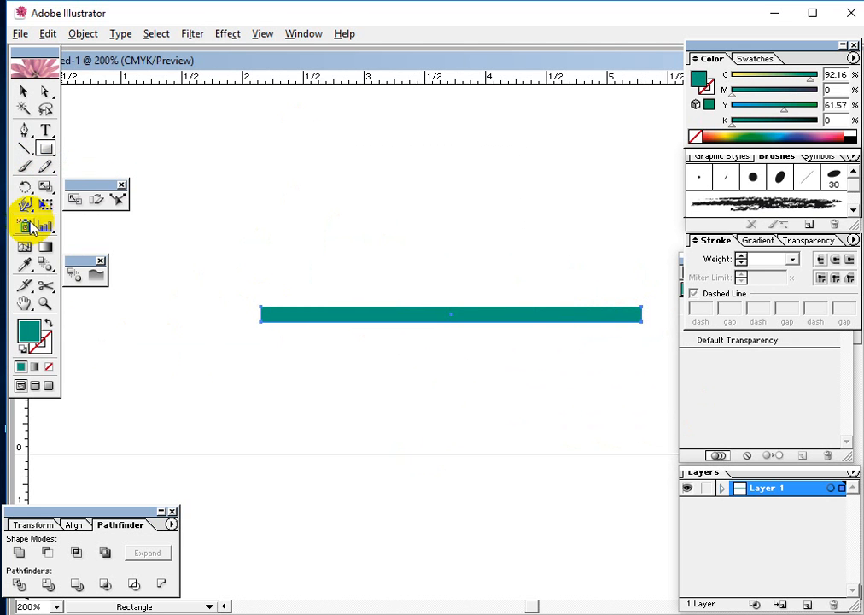
Add a vertical guide through the strip's center and scale a narrower copy upward about an origin on the guide above the strip
click(45, 188)
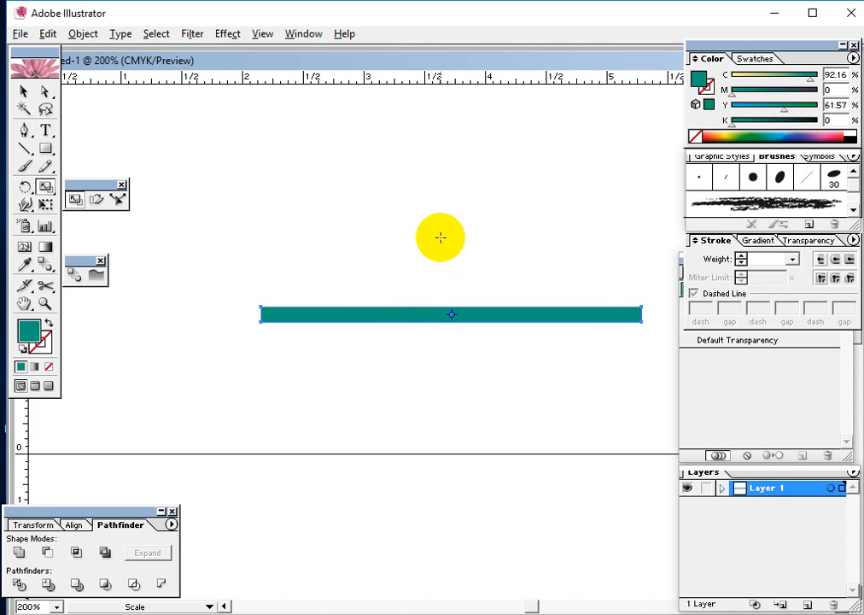
drag(23, 457, 451, 507)
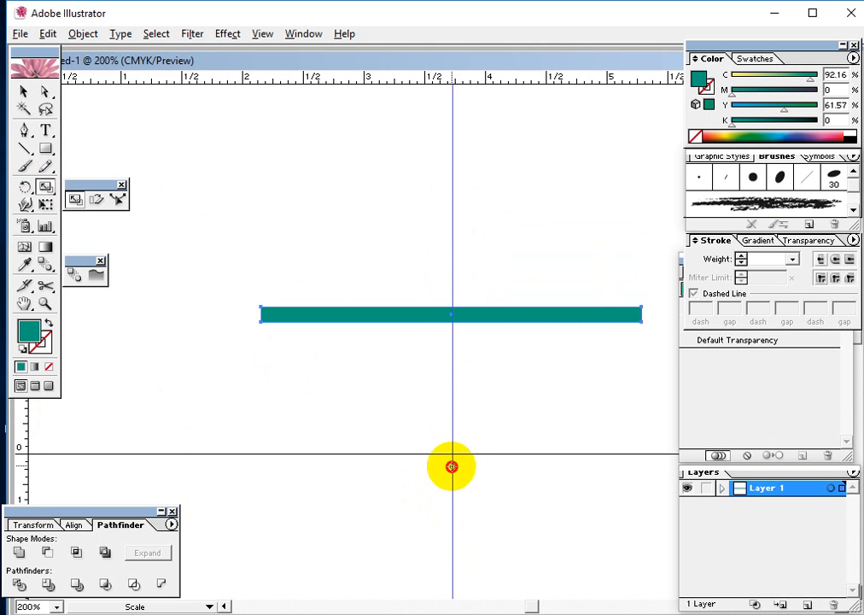
click(452, 168)
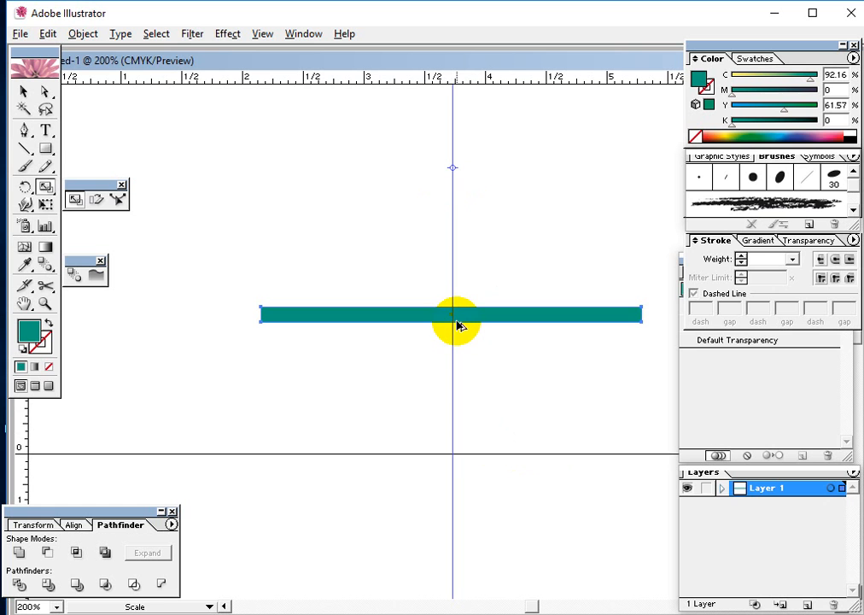
drag(457, 320, 458, 292)
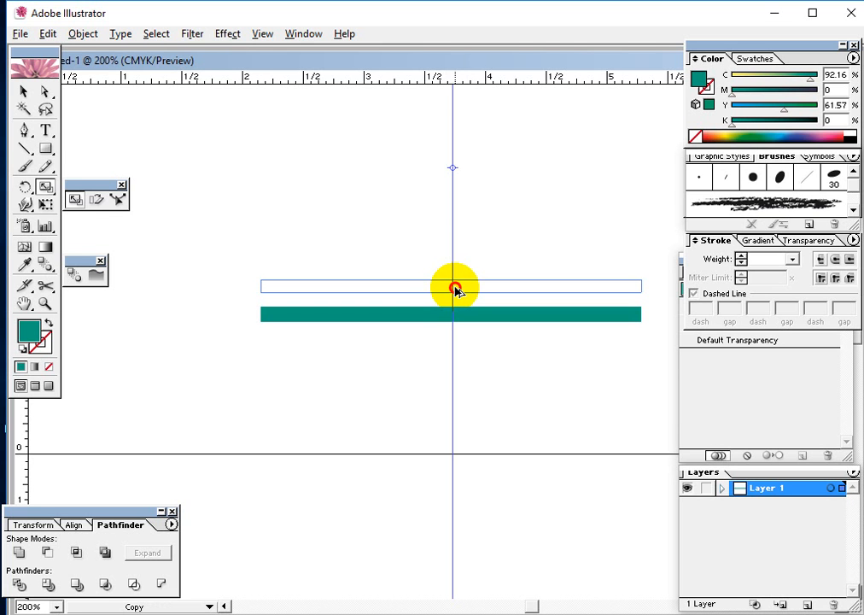
drag(457, 291, 453, 298)
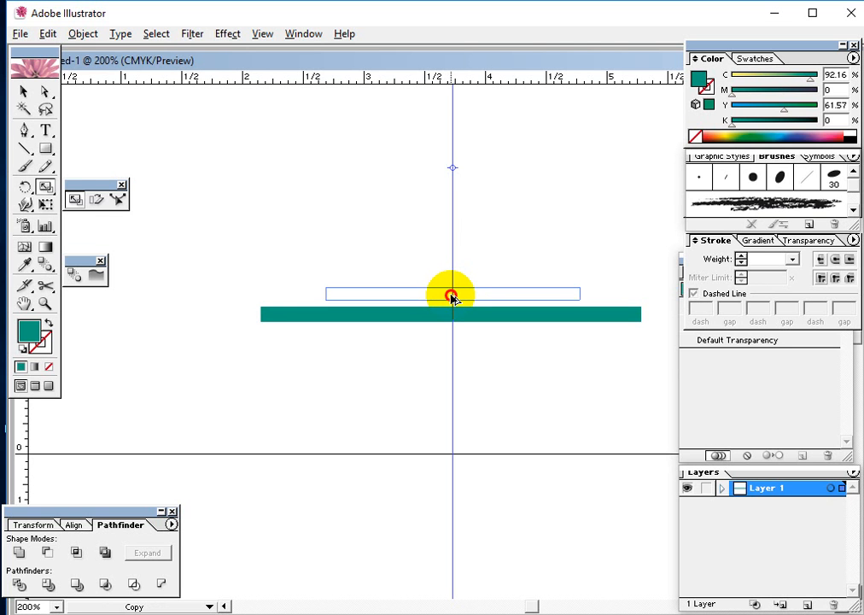
drag(450, 295, 452, 295)
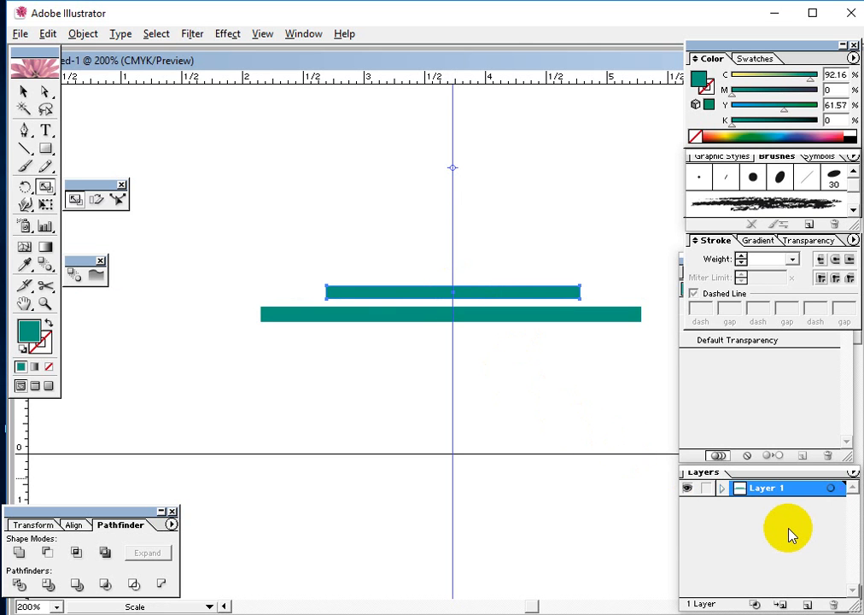
Repeat the scaled copy three times to stack progressively smaller teal strips upward
key(ctrl+d)
key(ctrl+d)
key(ctrl+d)
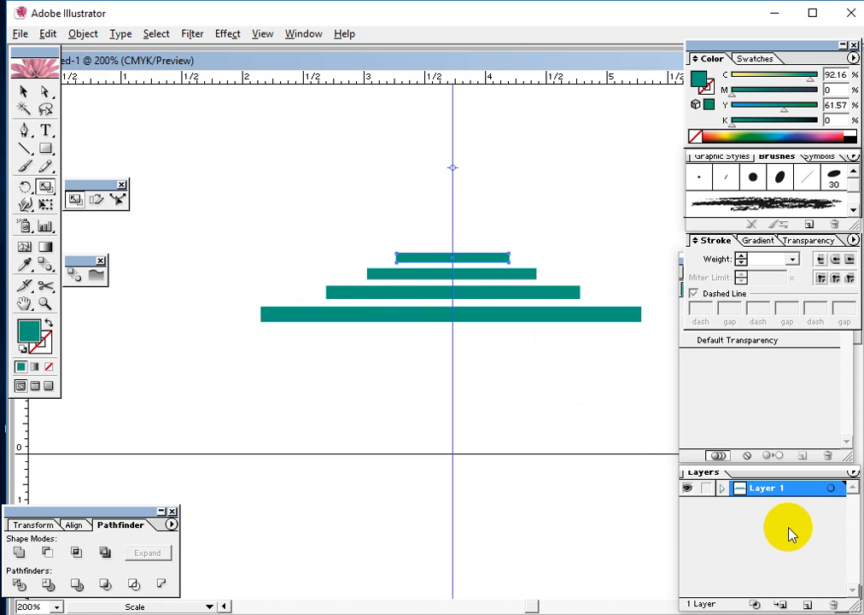
click(23, 90)
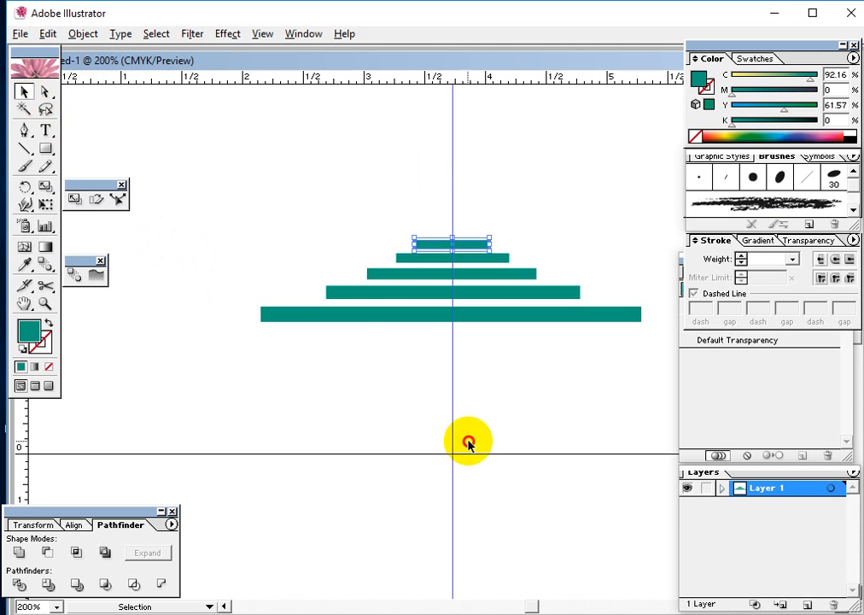
drag(469, 442, 367, 164)
click(480, 472)
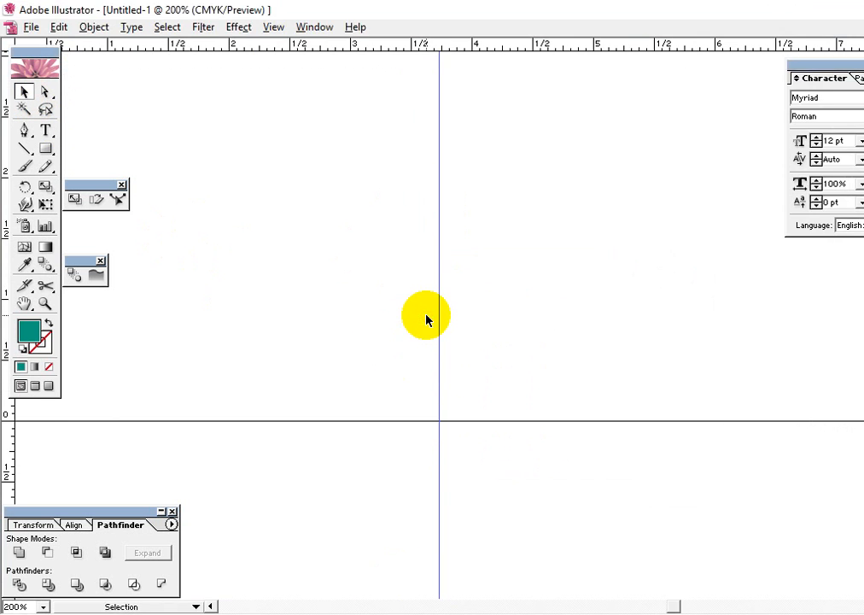
Draw a slender, curved teal leaf shape about 1.3 inches tall with the Pen tool, beside the vertical guide, and deselect it
click(24, 130)
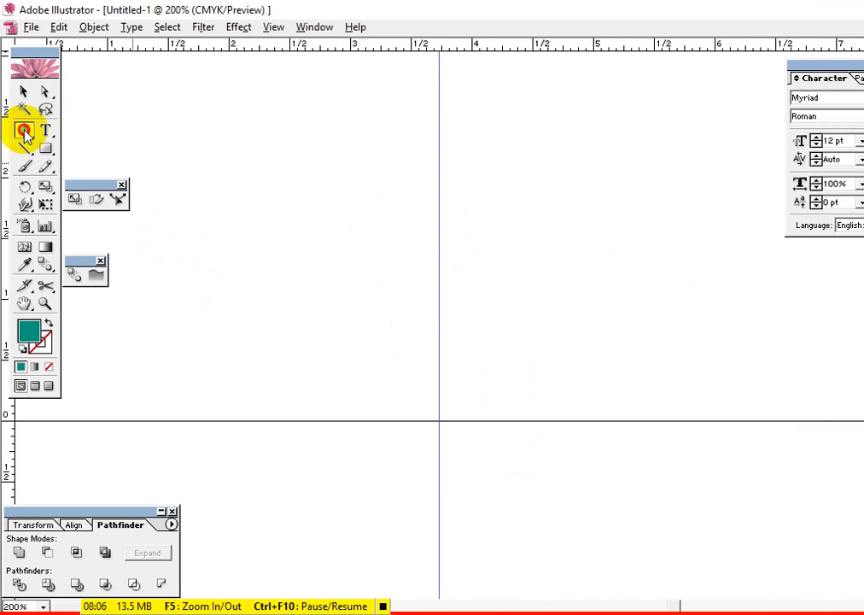
click(490, 312)
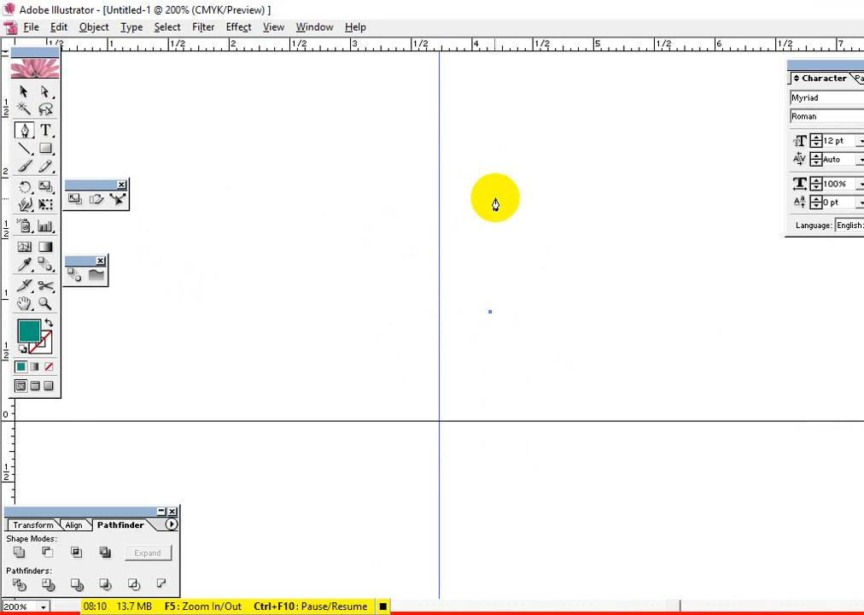
click(506, 167)
drag(507, 167, 536, 109)
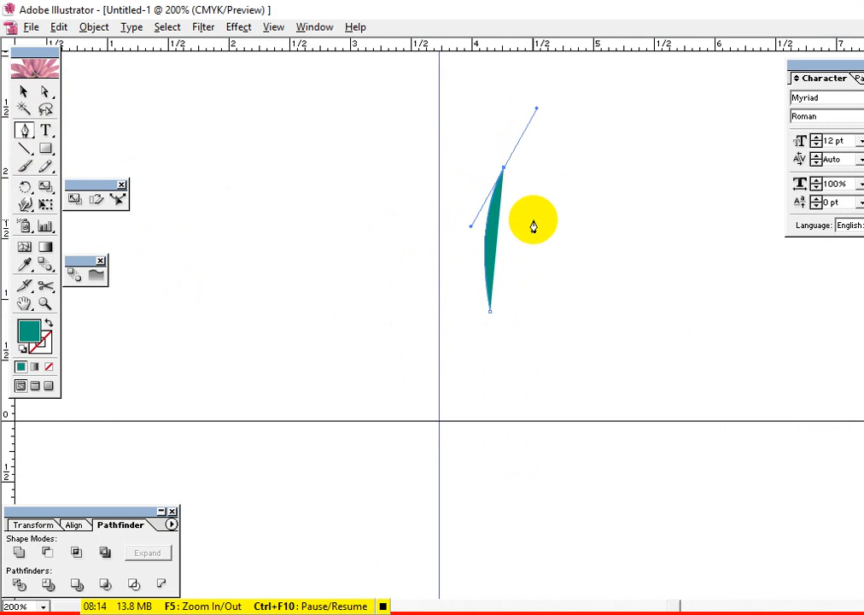
drag(491, 320, 495, 371)
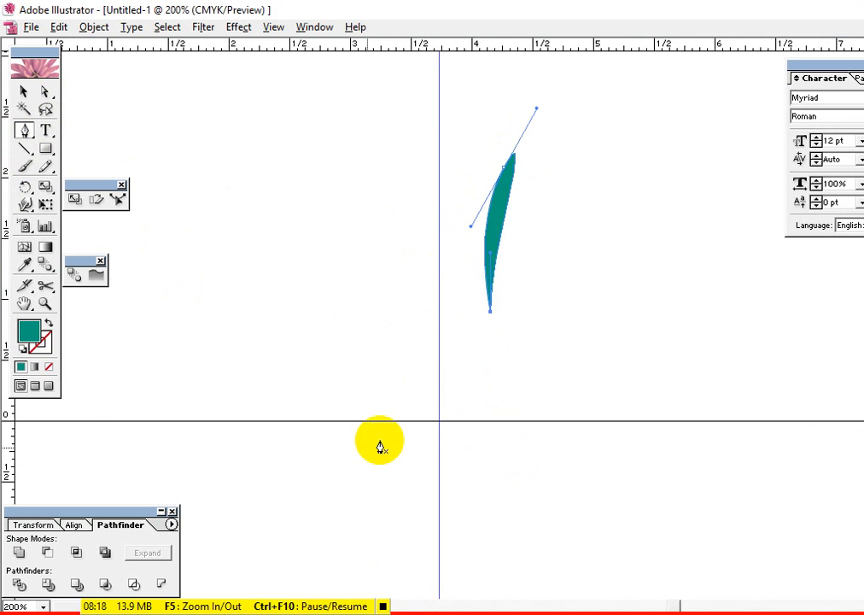
click(24, 92)
click(569, 189)
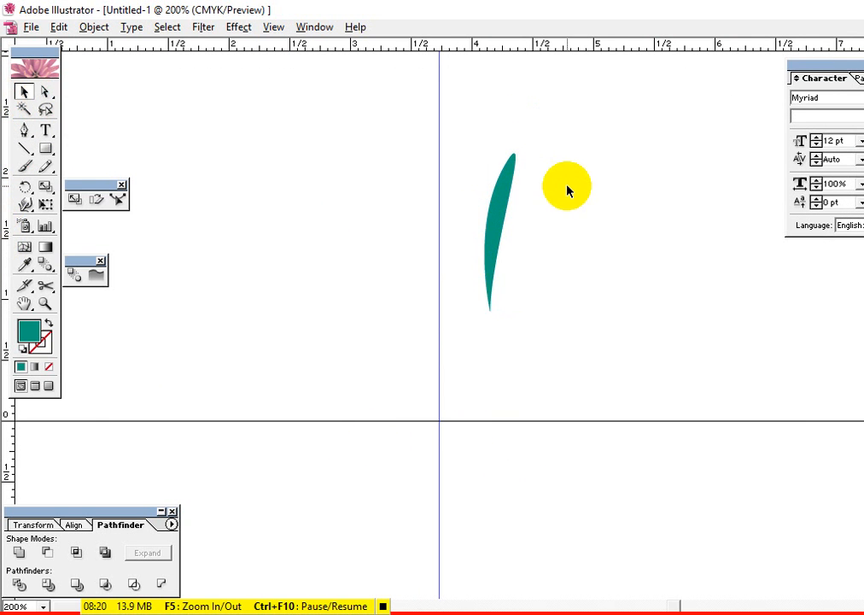
drag(547, 159, 317, 407)
click(594, 246)
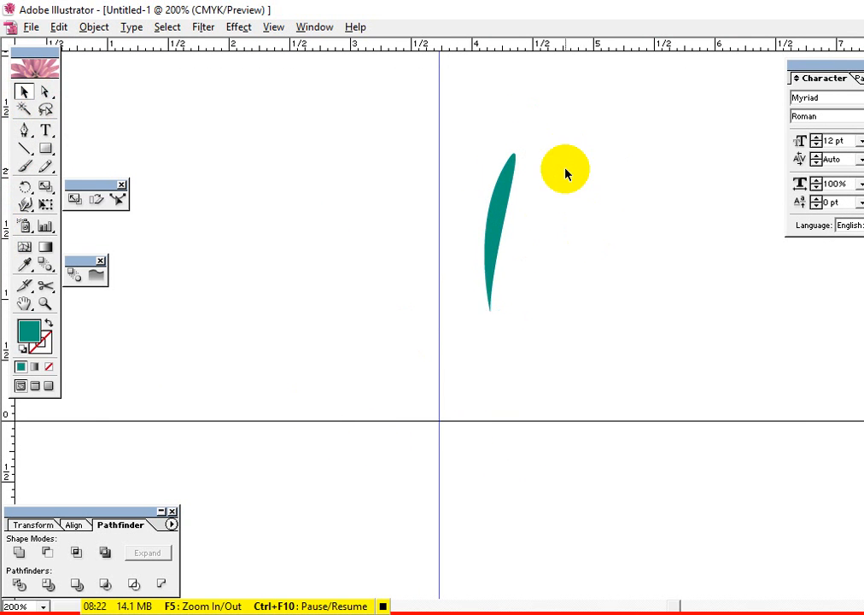
Tilt the teal leaf clockwise and place its lower tip where the vertical guide meets the horizontal line
drag(566, 173, 463, 347)
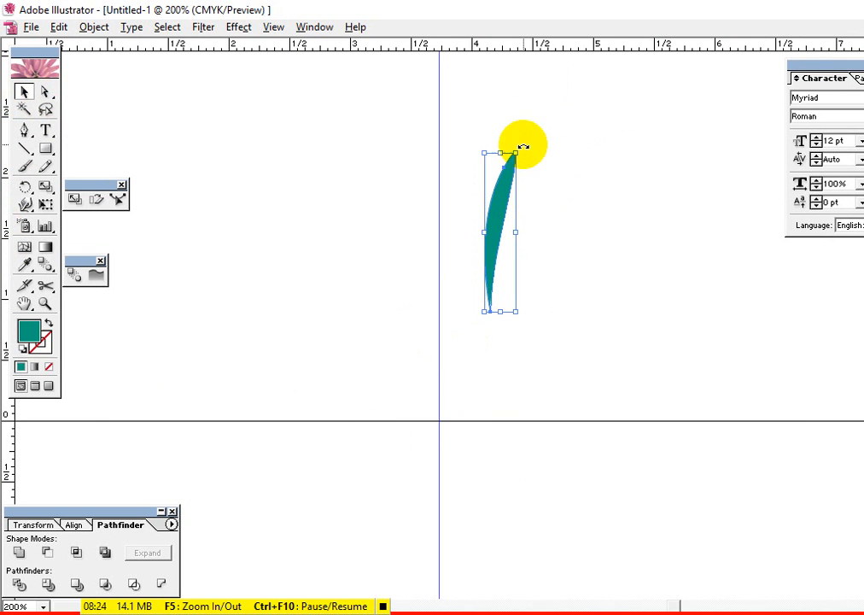
drag(524, 147, 490, 325)
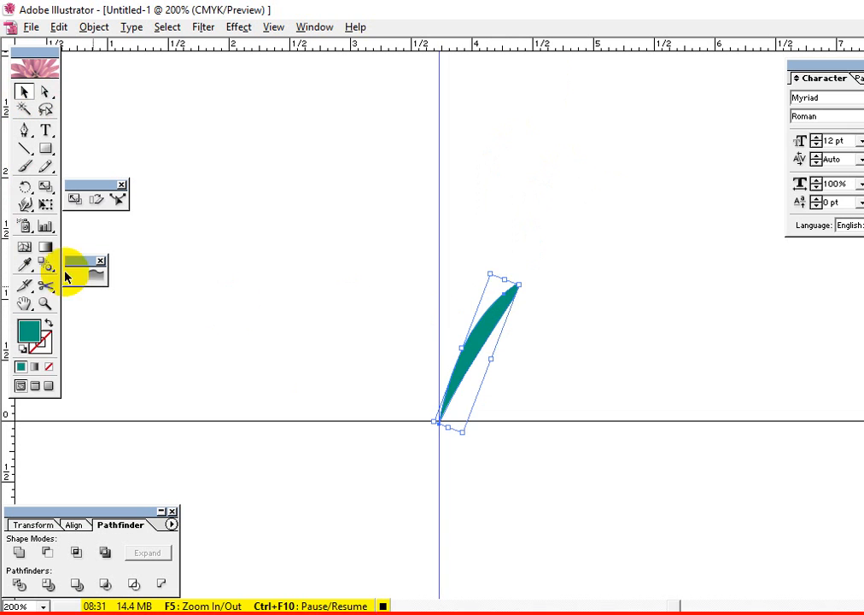
Scale a slightly larger copy of the leaf about its lower tip and repeat it three times to form a feather
click(44, 188)
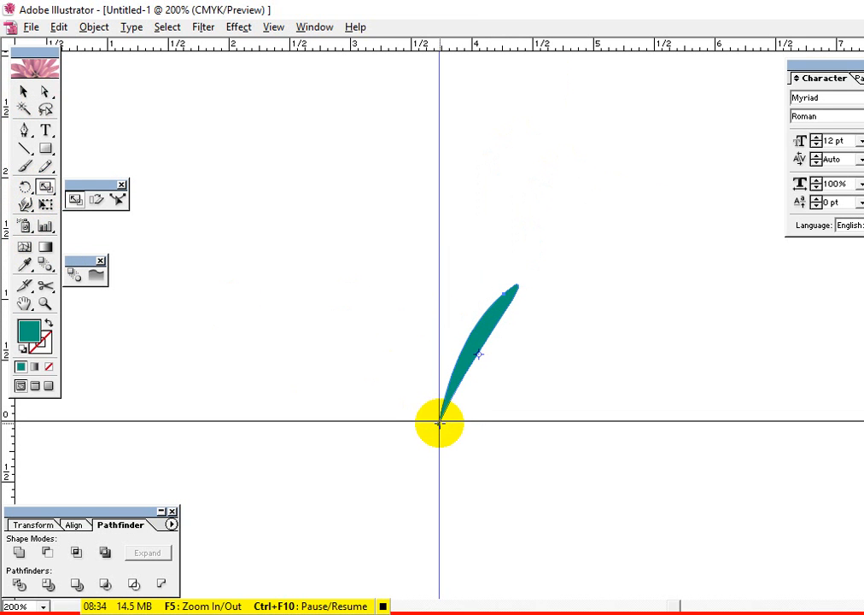
click(438, 422)
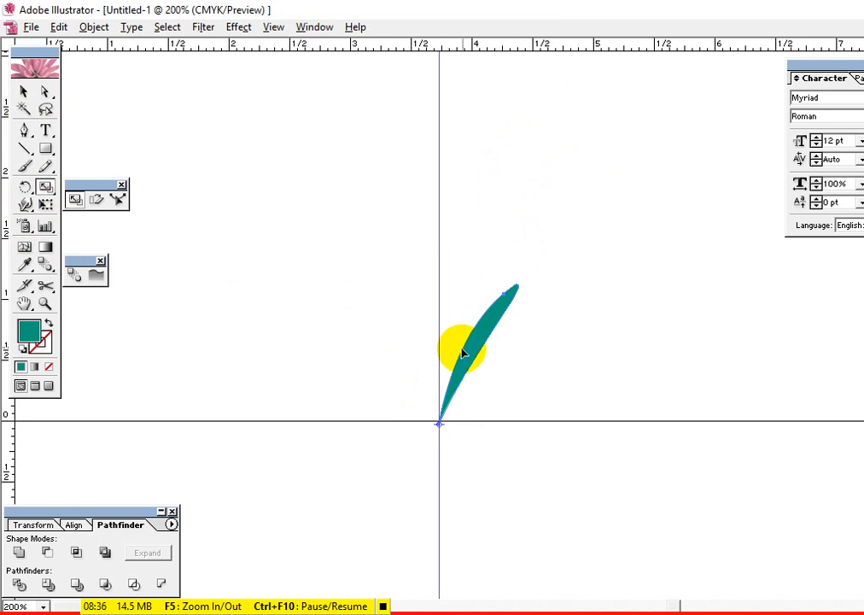
drag(468, 342, 476, 341)
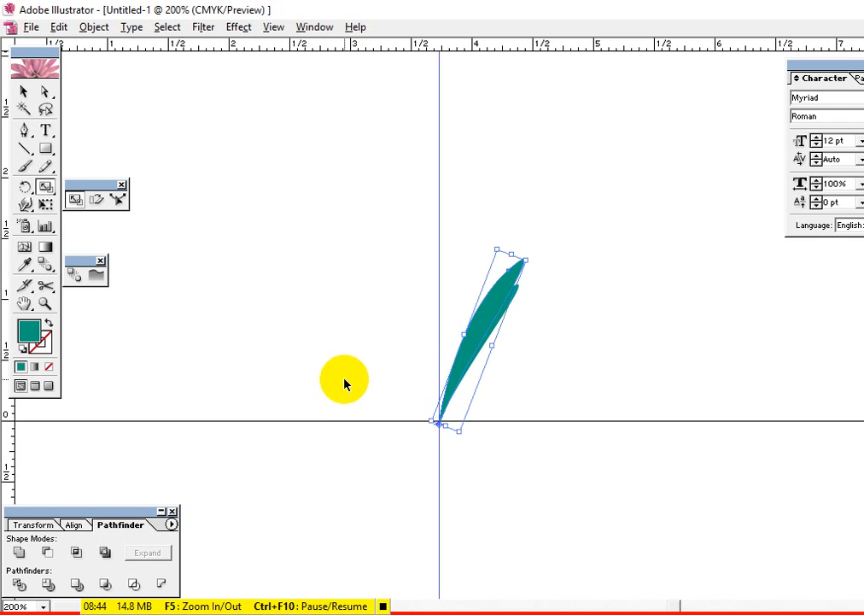
click(234, 301)
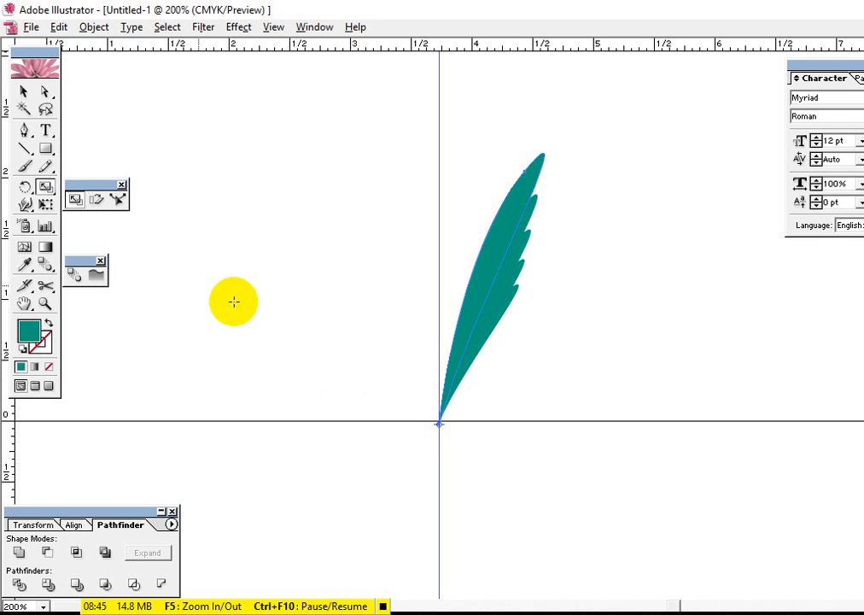
Select all five teal leaves and rotate the feather further clockwise to a diagonal
click(21, 94)
drag(386, 156, 561, 246)
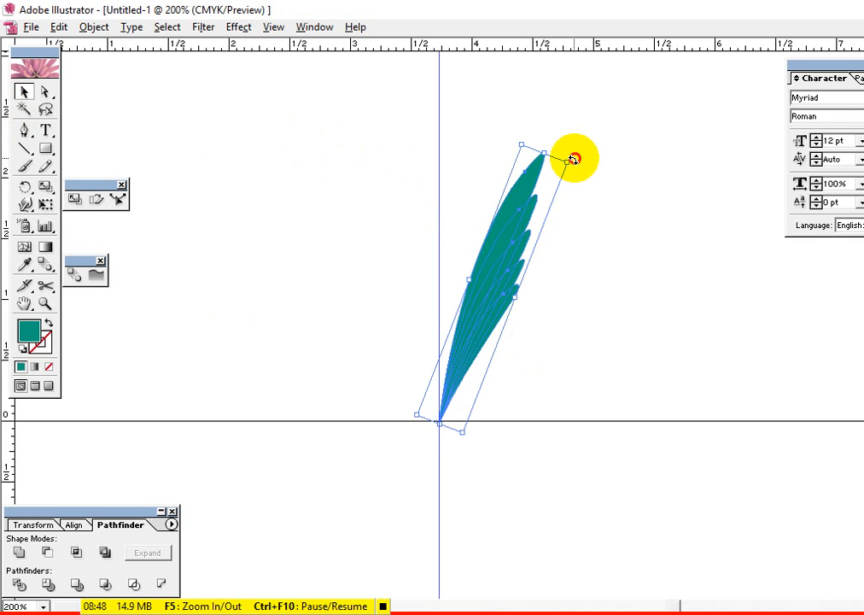
drag(573, 158, 617, 205)
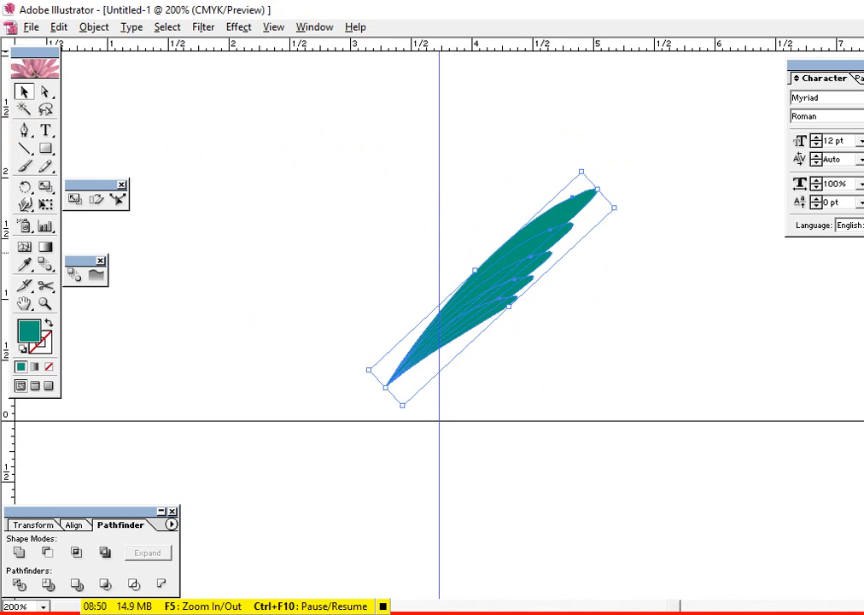
Set the feather's leaves to Multiply blending and recolor them blue, leaving the feather deselected
key(ctrl+shift+e)
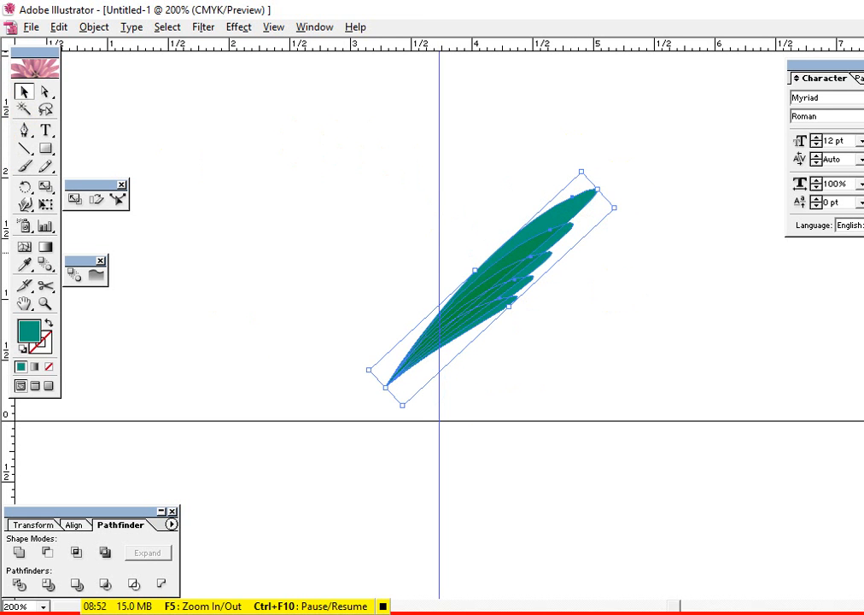
click(666, 346)
click(498, 254)
click(739, 295)
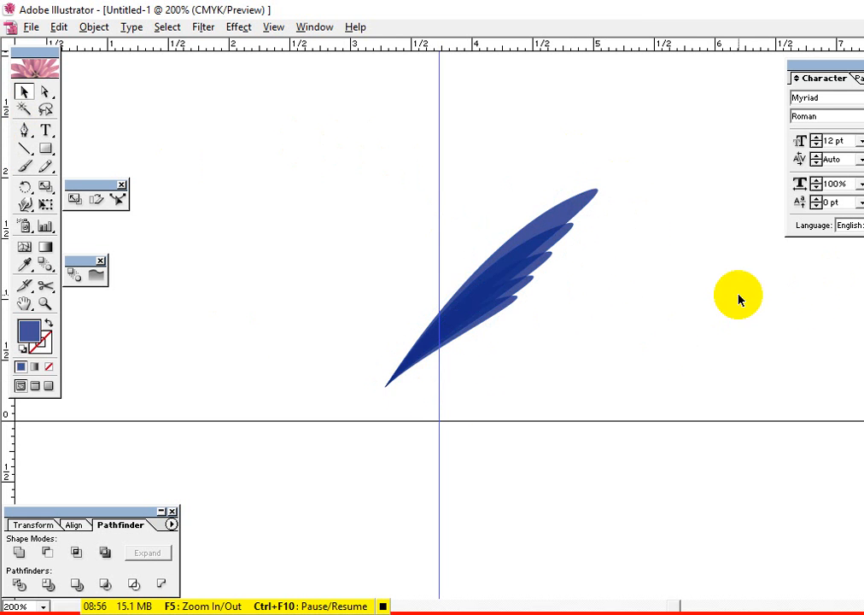
Fill the feather with a linear white-to-black gradient at 41.3° and move it up and to the left, away from the guide
drag(590, 430, 411, 216)
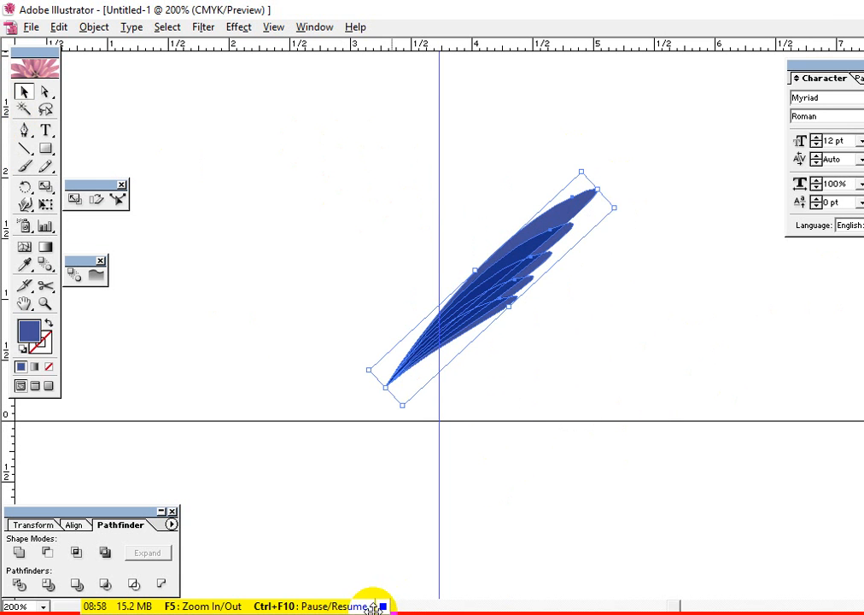
drag(517, 396, 442, 243)
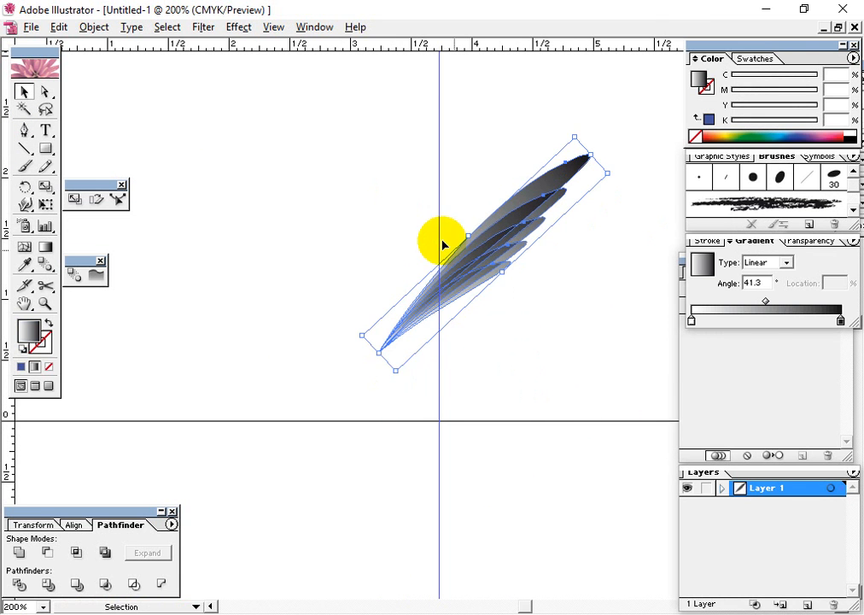
click(541, 427)
drag(534, 346, 416, 210)
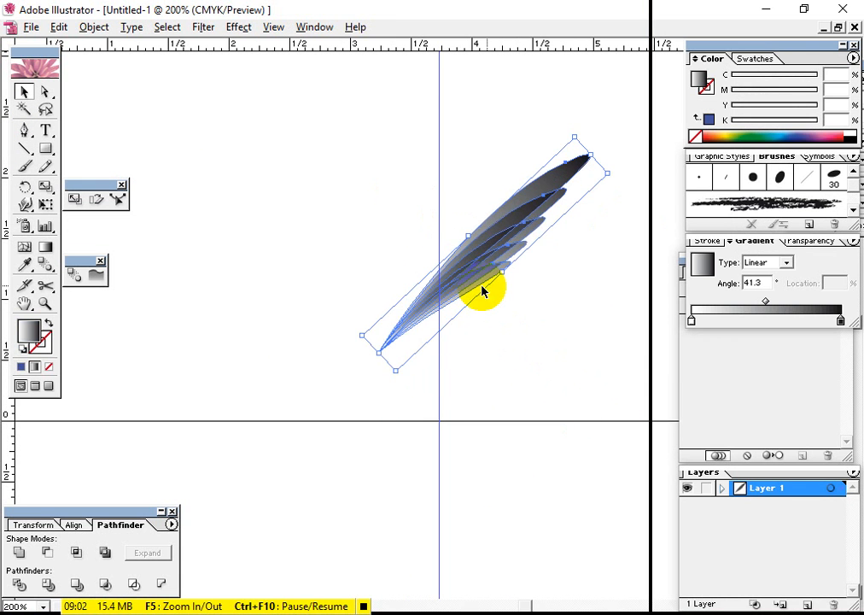
drag(457, 276, 292, 100)
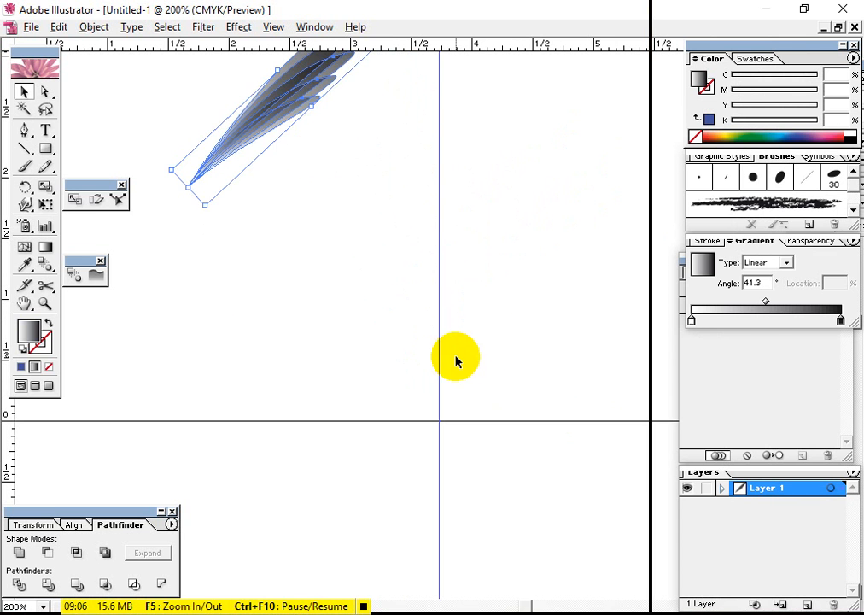
click(461, 362)
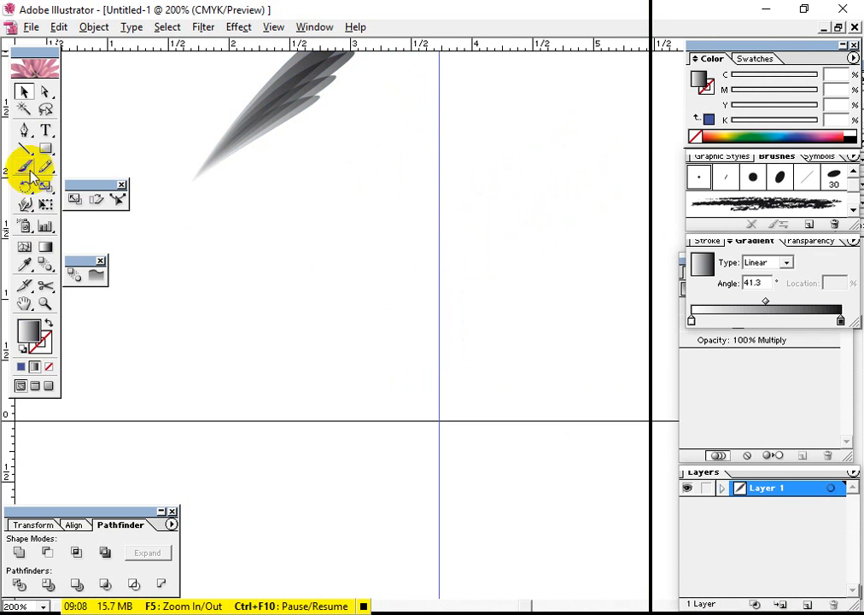
click(24, 132)
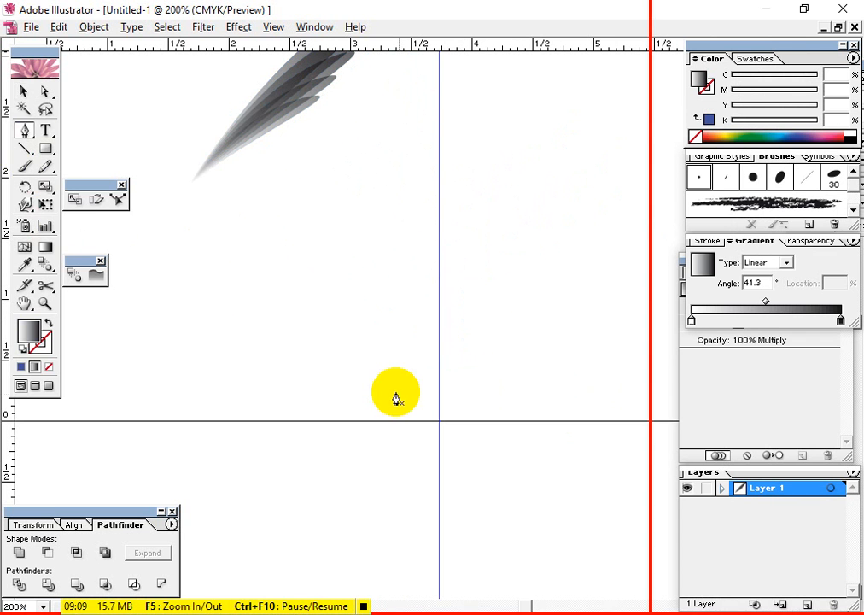
click(438, 420)
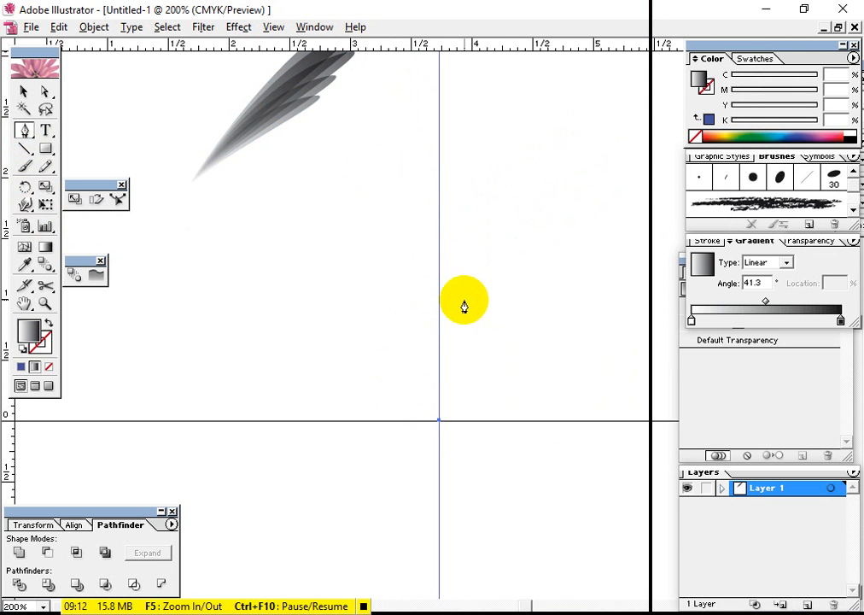
drag(515, 312, 590, 297)
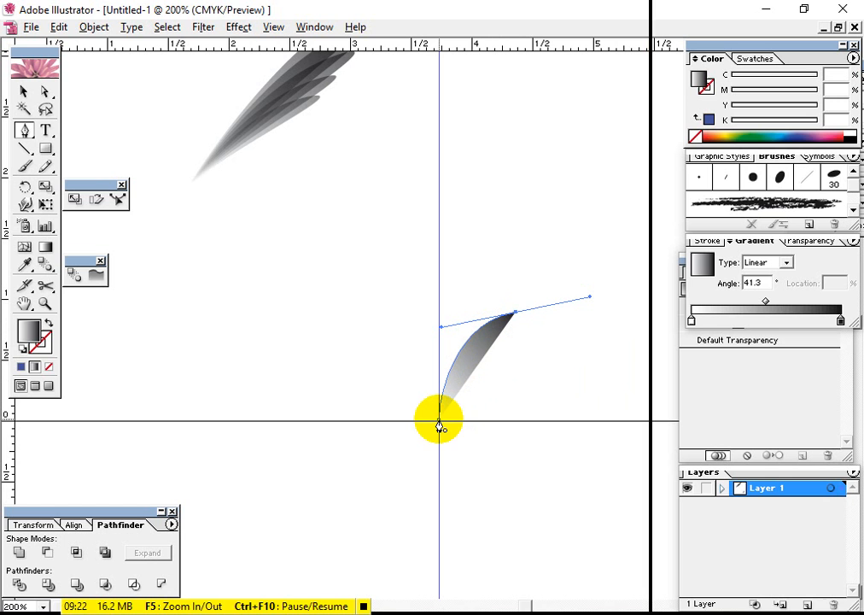
drag(439, 422, 406, 483)
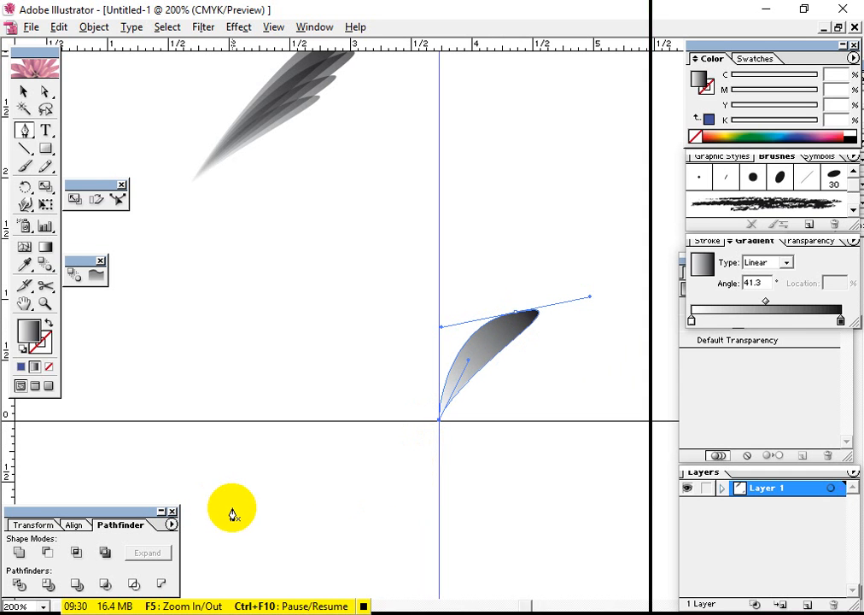
click(23, 88)
click(527, 253)
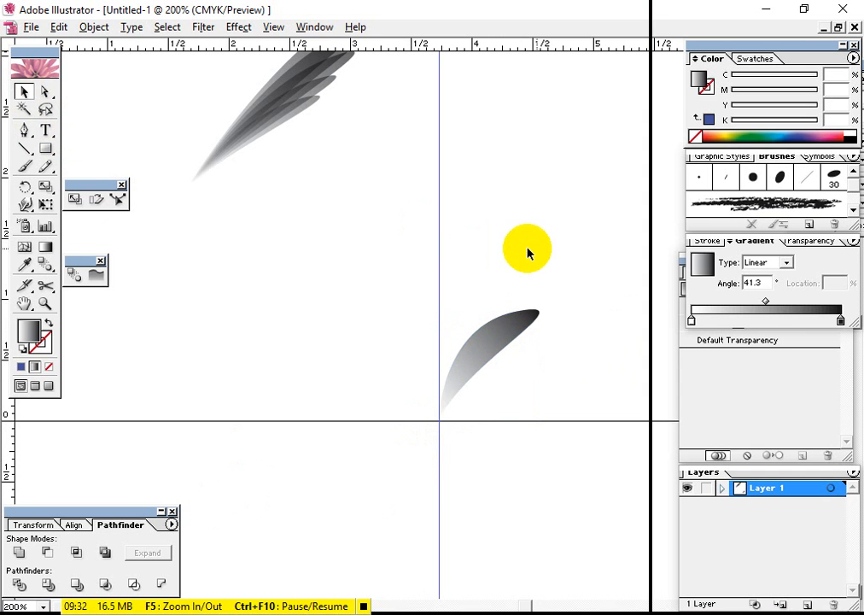
drag(526, 253, 402, 497)
key(Delete)
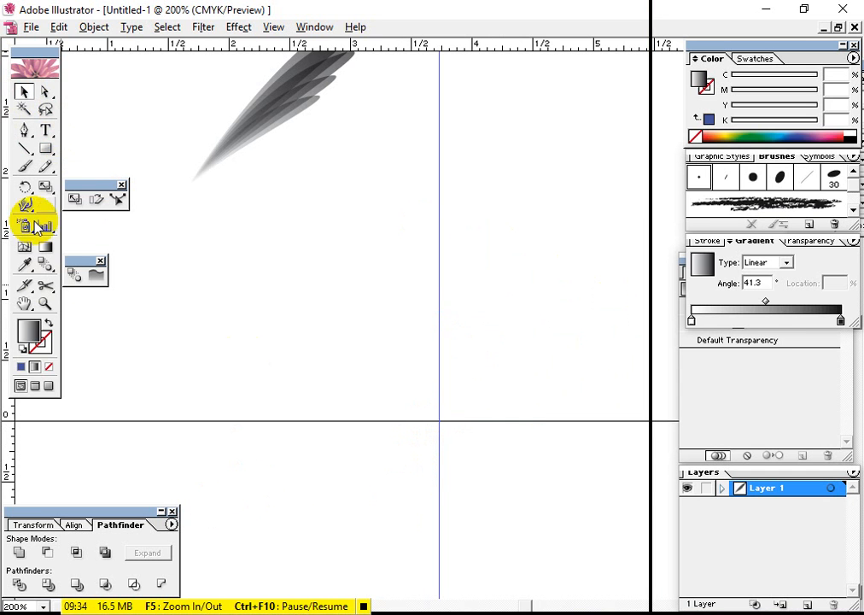
Draw a curved leaf about 0.95 inch wide with the Pen tool, starting where the guide meets the horizontal line, and deselect it
click(23, 131)
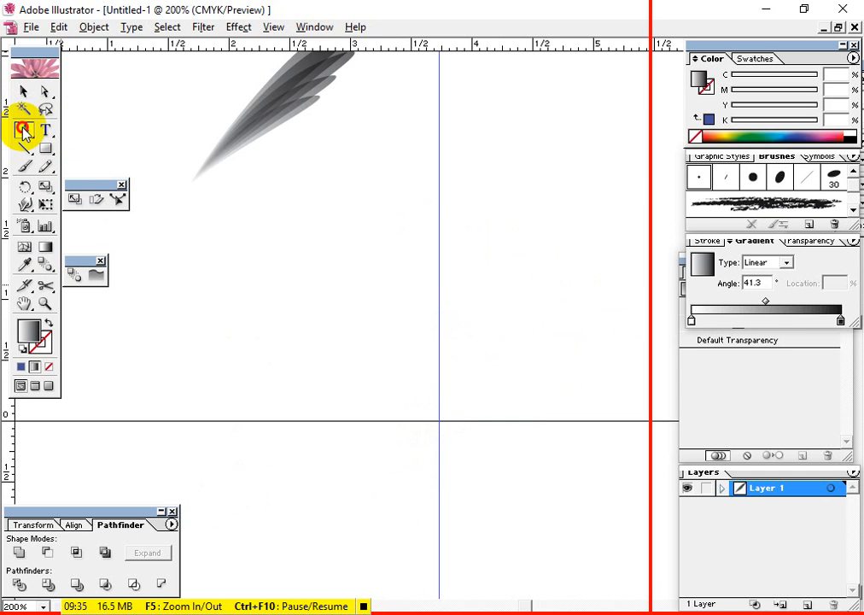
click(439, 421)
click(530, 321)
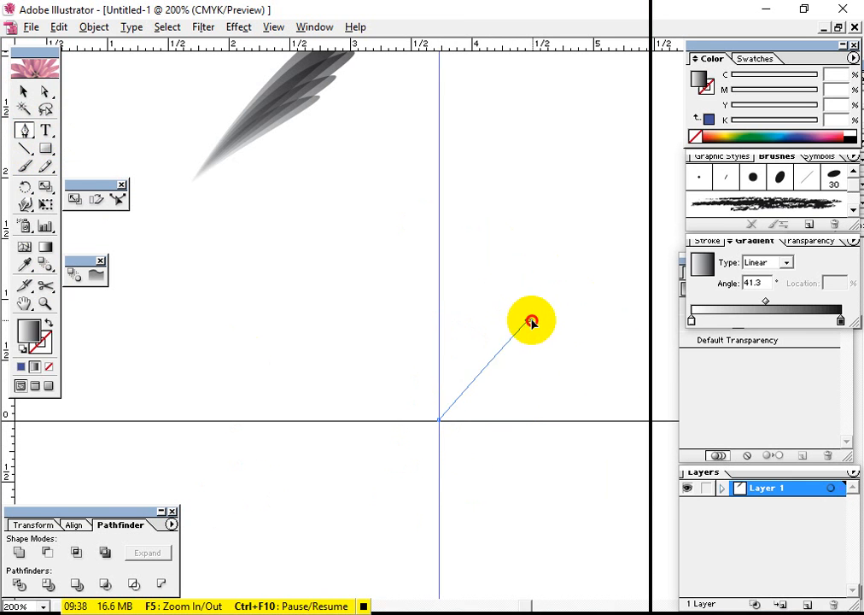
drag(531, 321, 608, 293)
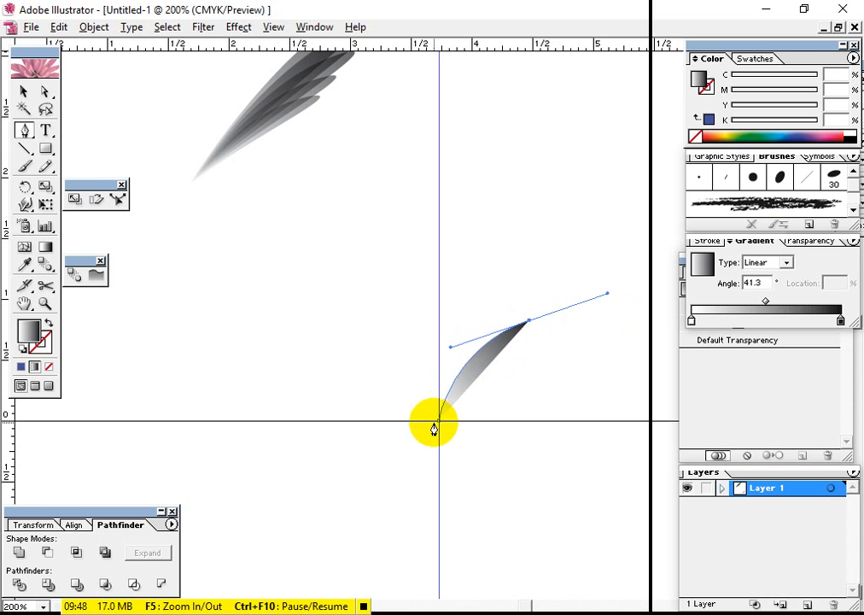
drag(438, 426, 406, 471)
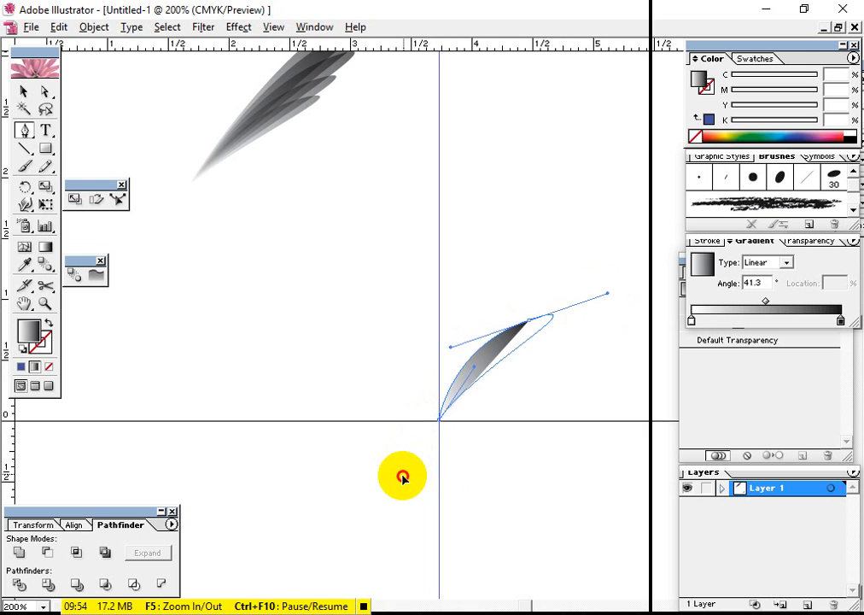
click(24, 92)
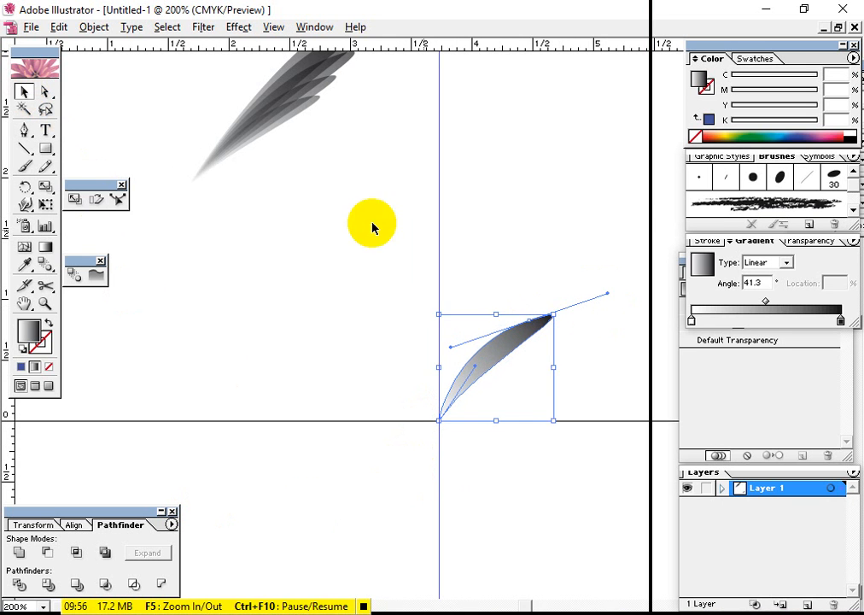
click(524, 270)
Fill the new curved leaf with solid black, K 100, and deselect it
drag(595, 264, 417, 407)
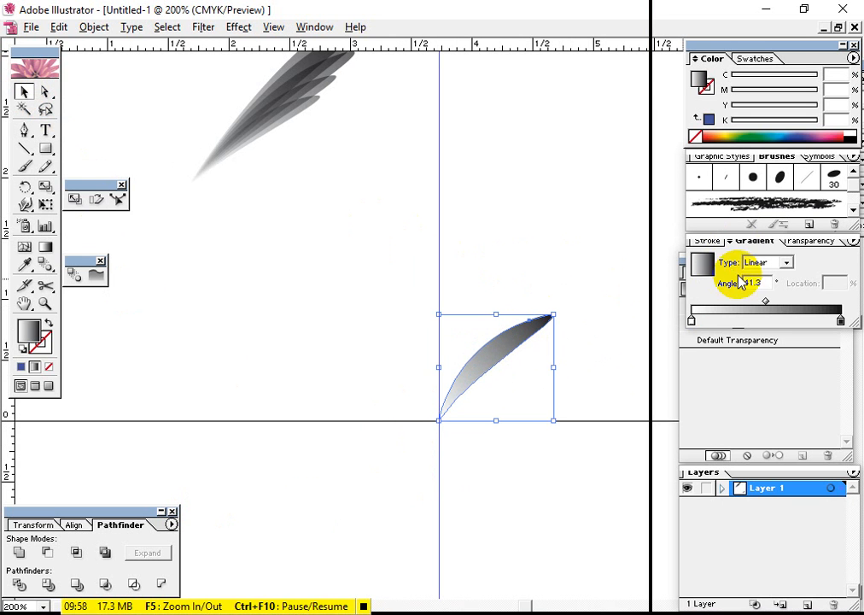
click(850, 139)
drag(594, 280, 382, 511)
click(493, 541)
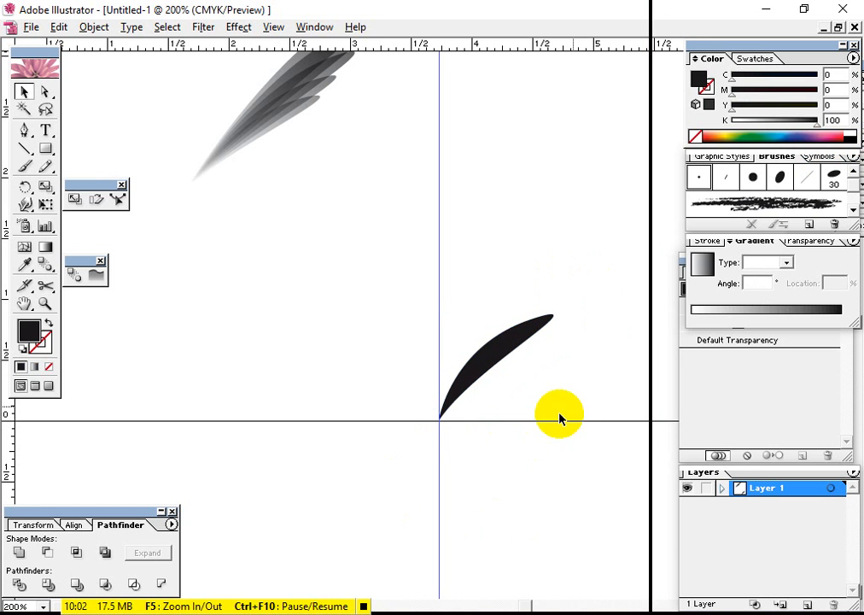
Scale a slightly larger copy of the black leaf about its lower tip on the guide
drag(584, 300, 449, 402)
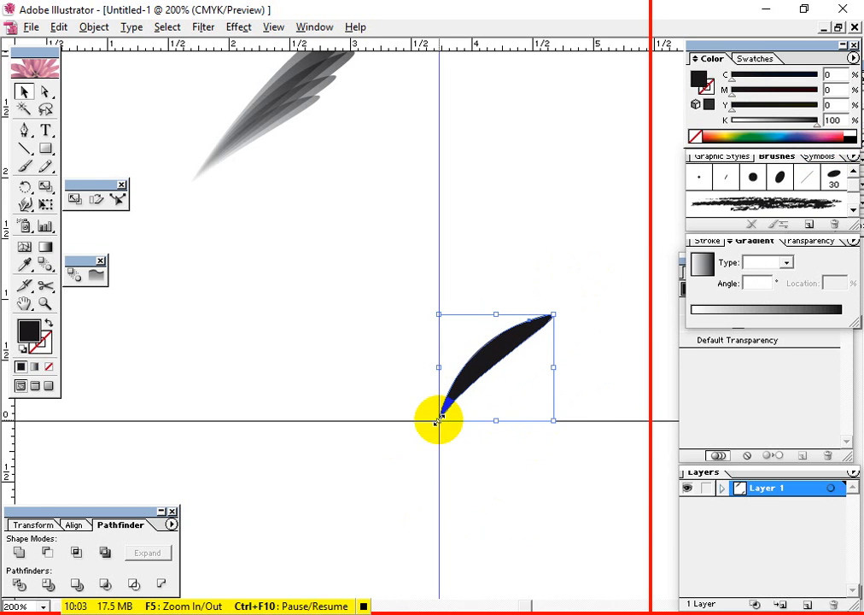
click(51, 185)
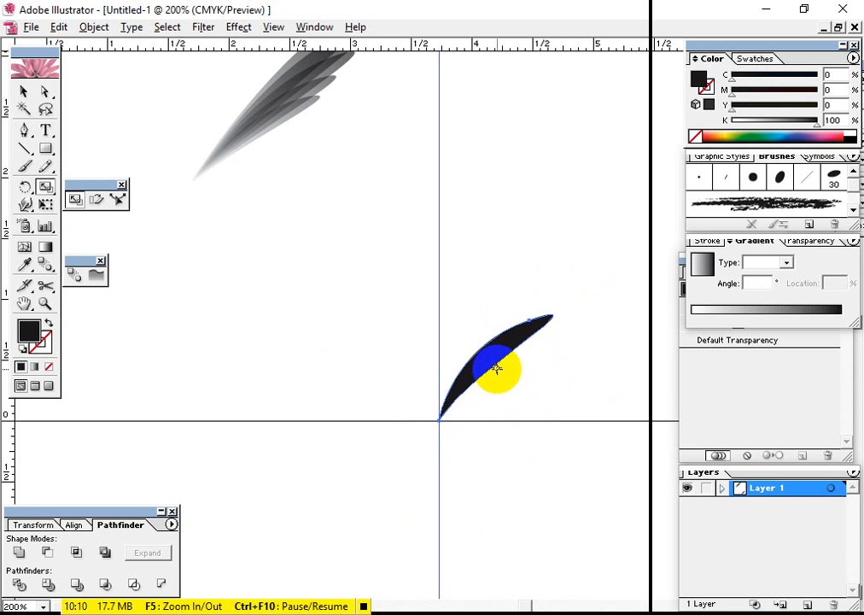
drag(497, 369, 440, 420)
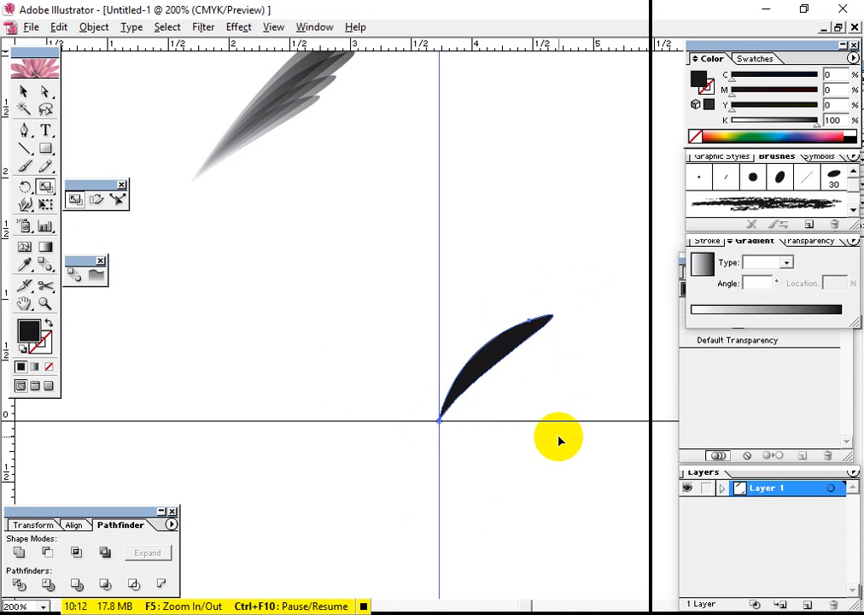
click(502, 352)
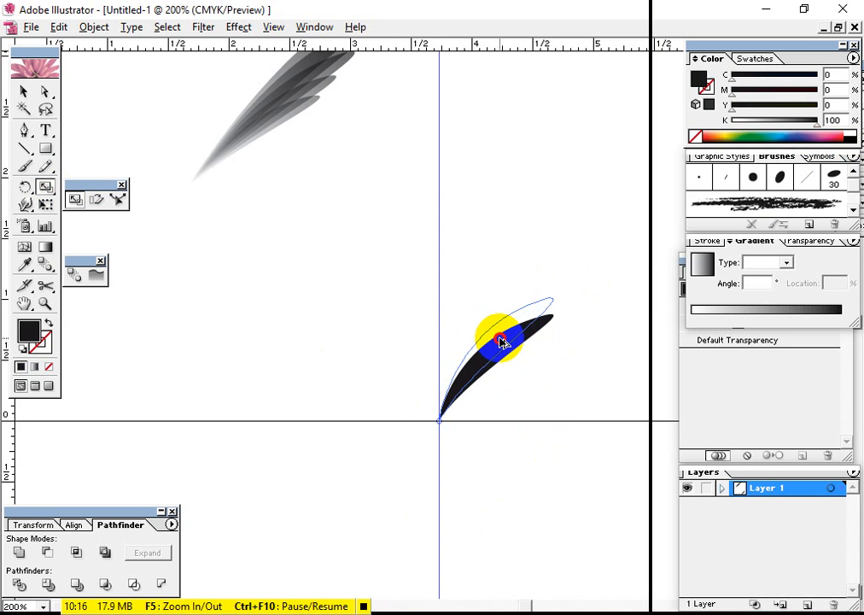
mouse_move(505, 338)
mouse_down()
mouse_move(518, 324)
mouse_move(486, 276)
mouse_move(521, 294)
mouse_move(523, 466)
mouse_move(359, 367)
mouse_move(492, 286)
mouse_move(528, 302)
mouse_move(507, 335)
mouse_up()
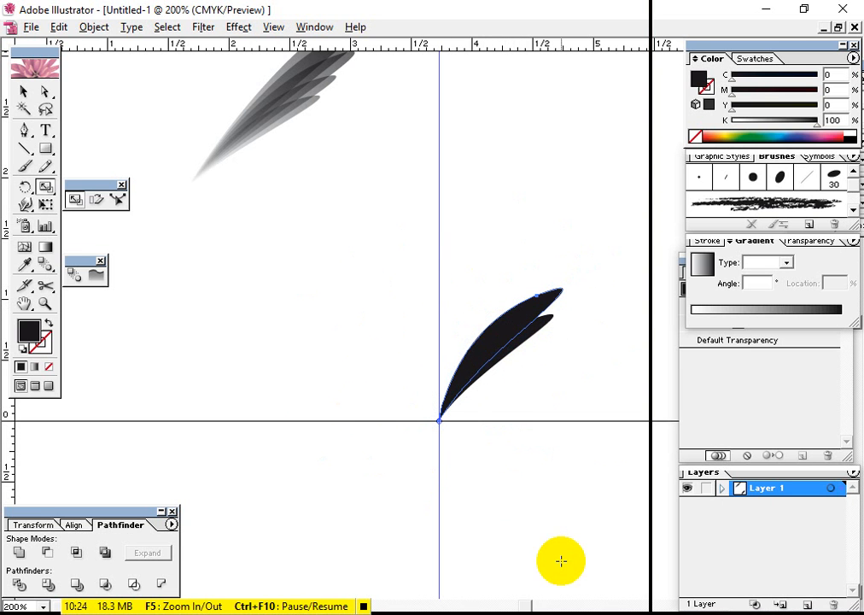
Repeat the scaled copy five times to fan progressively larger black leaves upward from the shared tip
key(v)
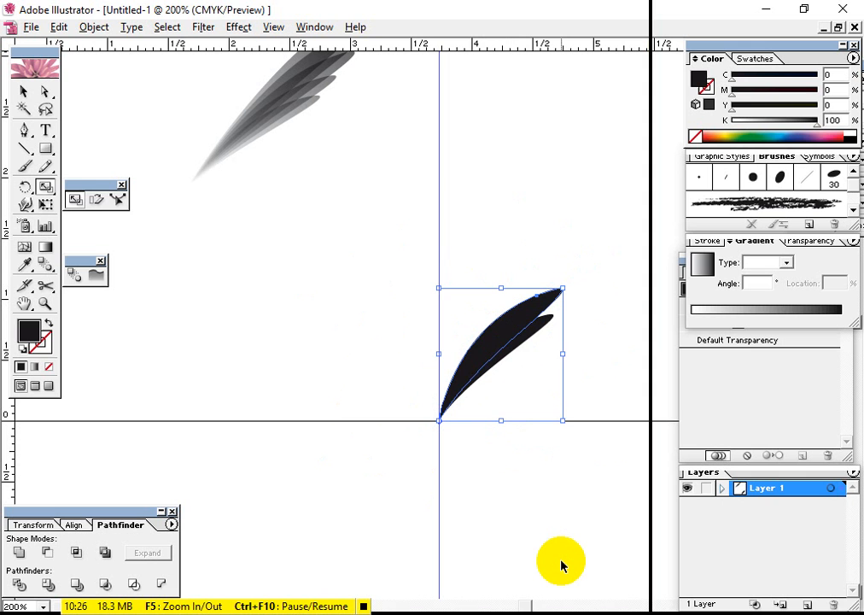
key(ctrl+d)
key(ctrl+d)
key(ctrl+d)
key(ctrl+d)
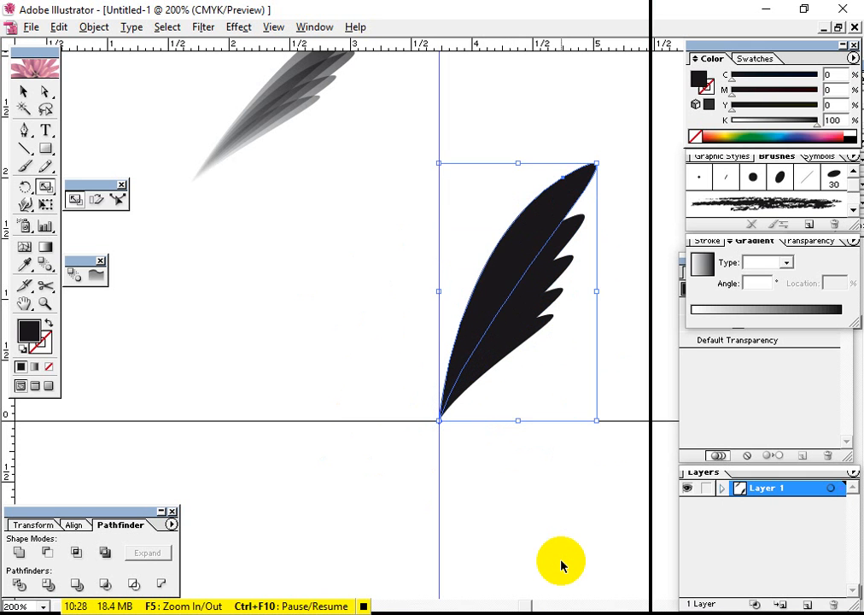
click(561, 565)
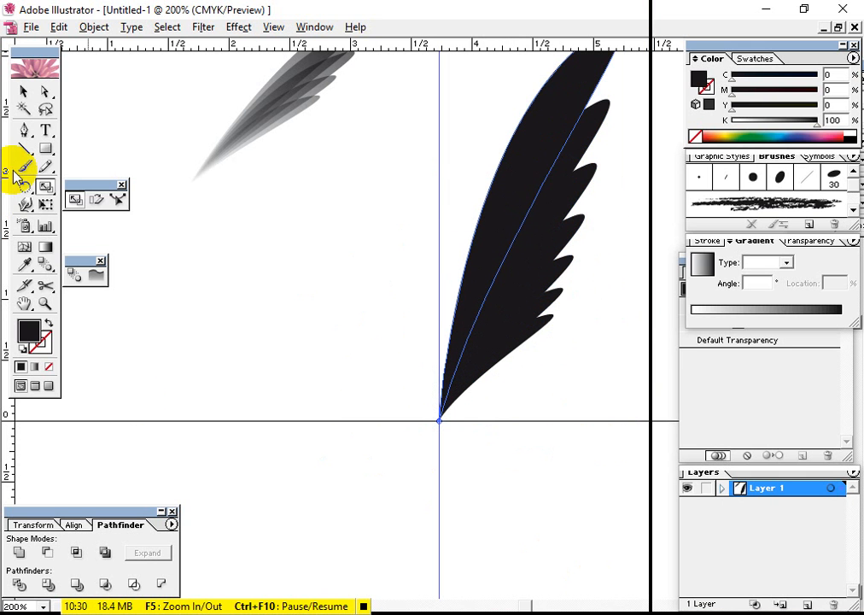
Move the fan of black leaves down and rotate it slightly clockwise, then reposition it over the guide
click(44, 96)
click(24, 91)
click(387, 194)
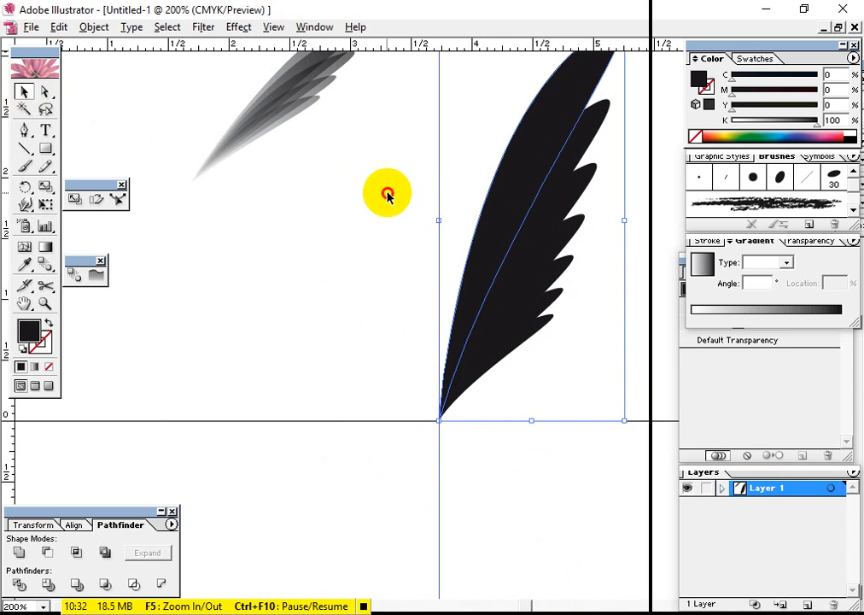
drag(545, 287, 479, 395)
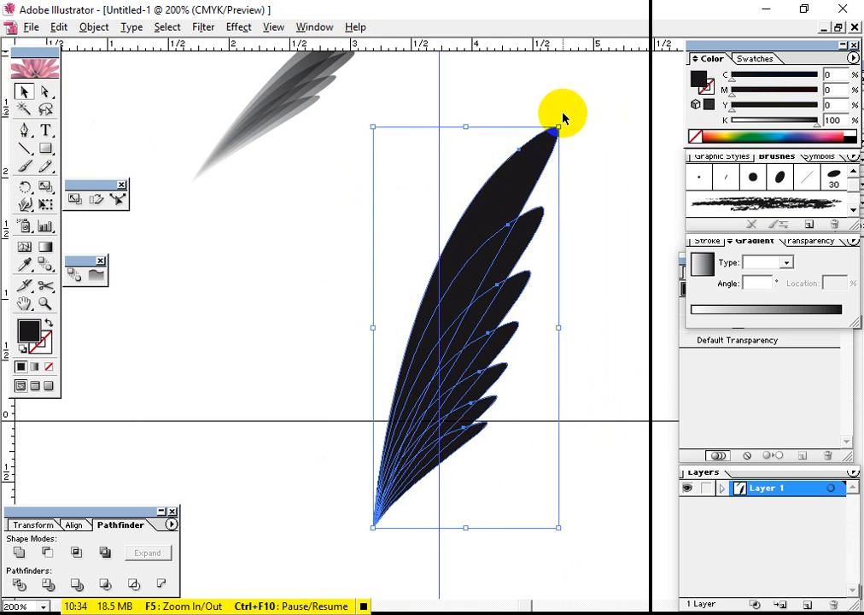
drag(560, 125, 582, 141)
drag(448, 361, 475, 308)
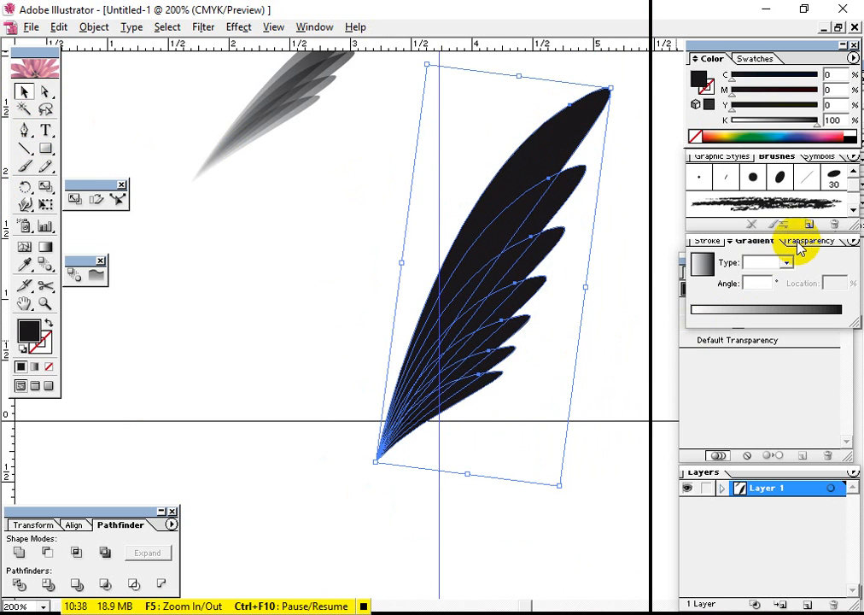
Fill the black leaves with a linear gradient and try several gradient directions running from the shared tip toward the upper leaf
click(760, 313)
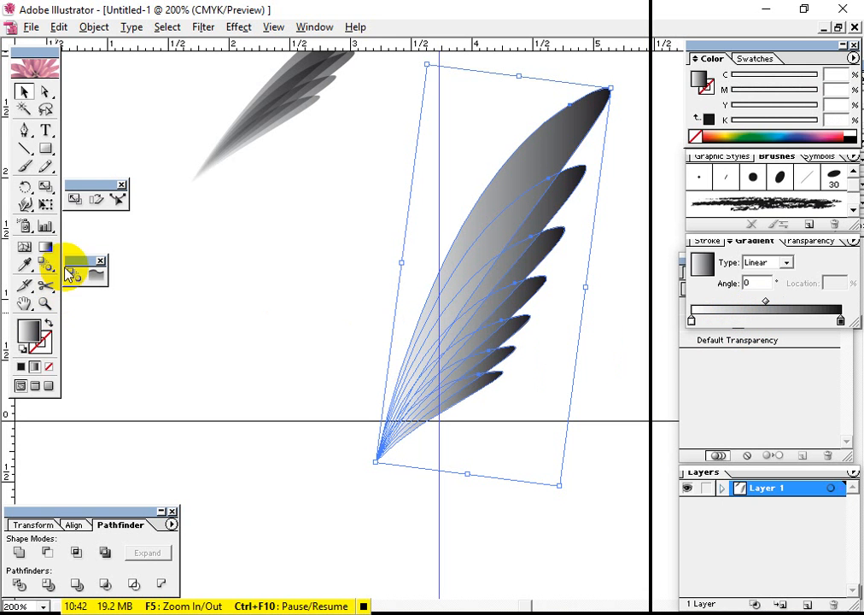
click(43, 247)
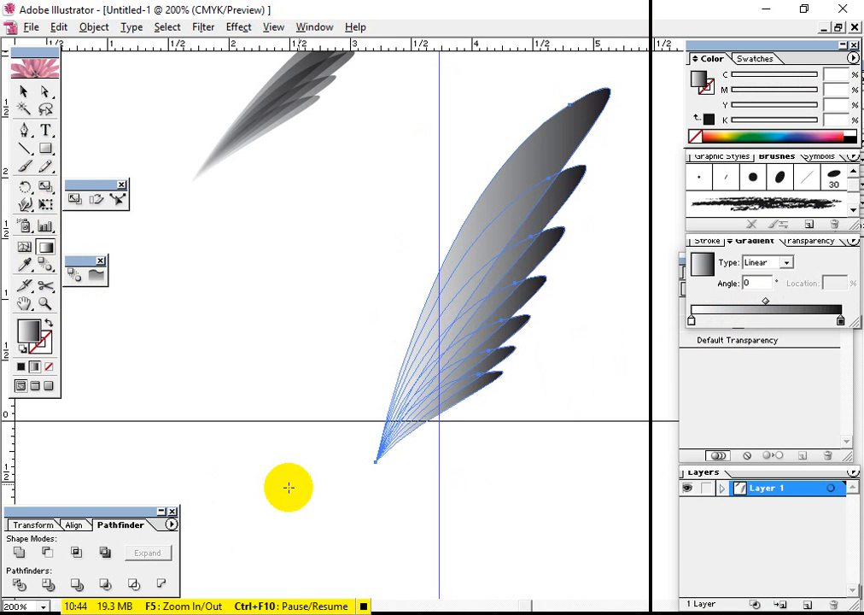
drag(428, 375, 443, 349)
drag(366, 488, 461, 266)
drag(355, 468, 547, 138)
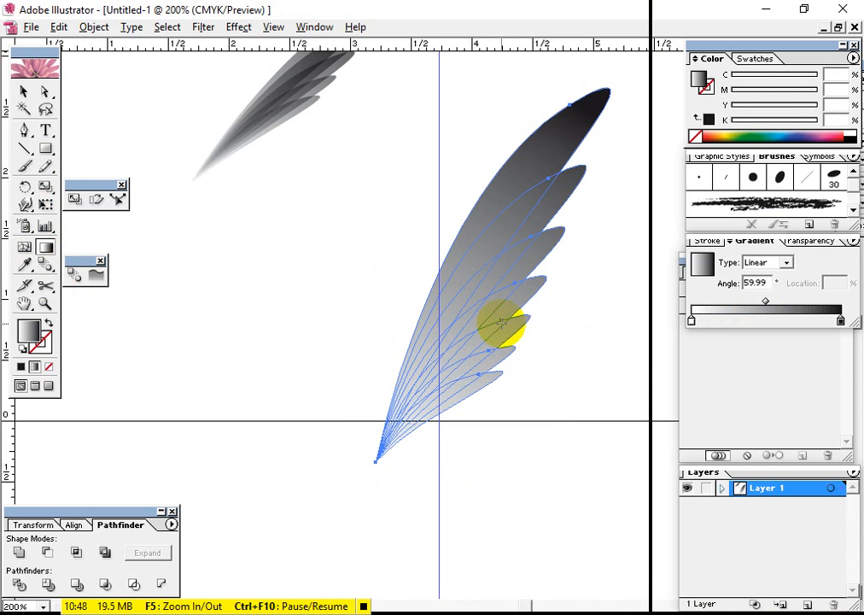
drag(501, 322, 582, 241)
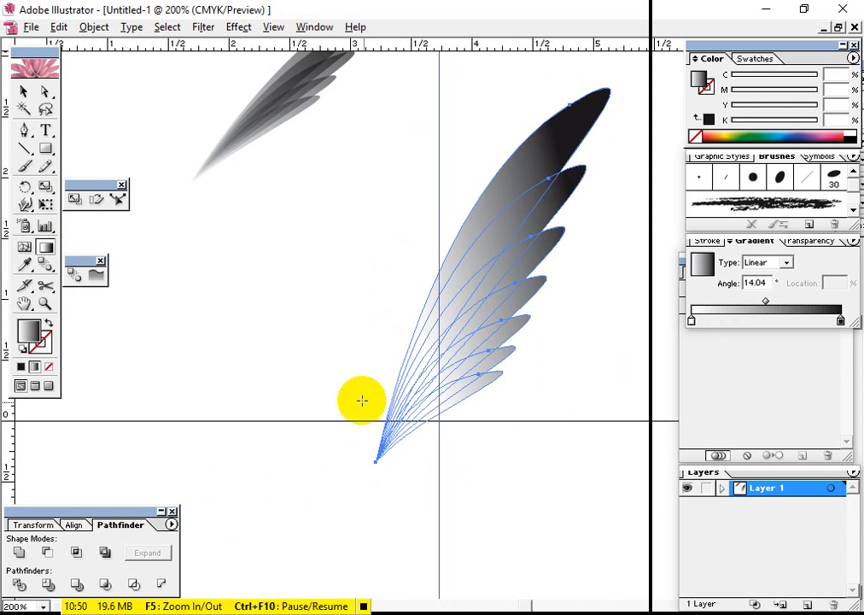
drag(362, 397, 456, 295)
drag(351, 462, 495, 309)
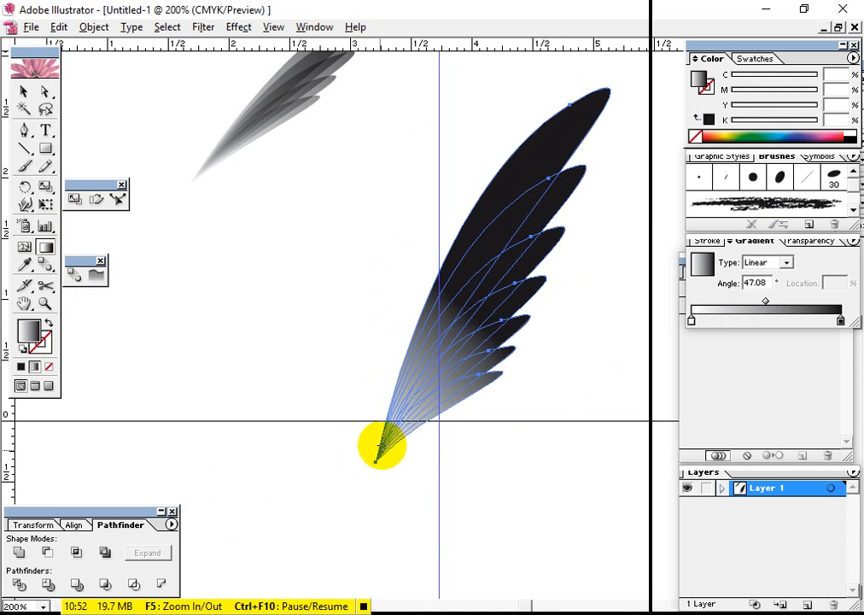
drag(376, 446, 627, 138)
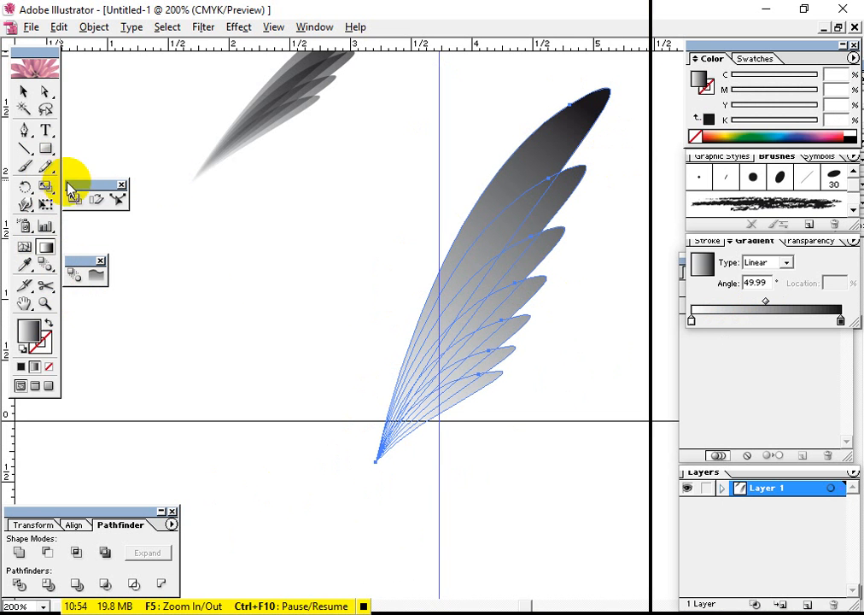
drag(420, 347, 543, 166)
Fill the leaves with solid blue, C 86.27 and M 77.65, and set their blending mode to Multiply
click(23, 91)
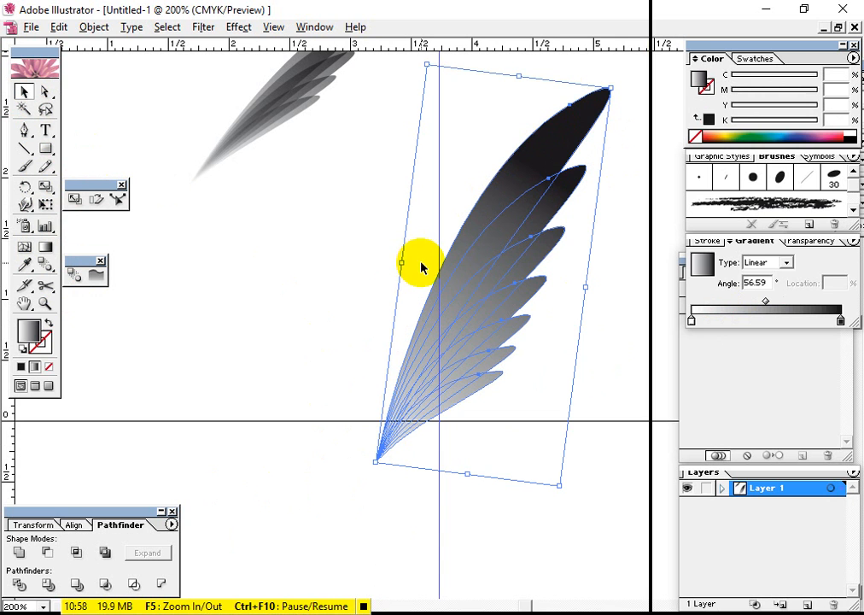
click(809, 130)
click(820, 241)
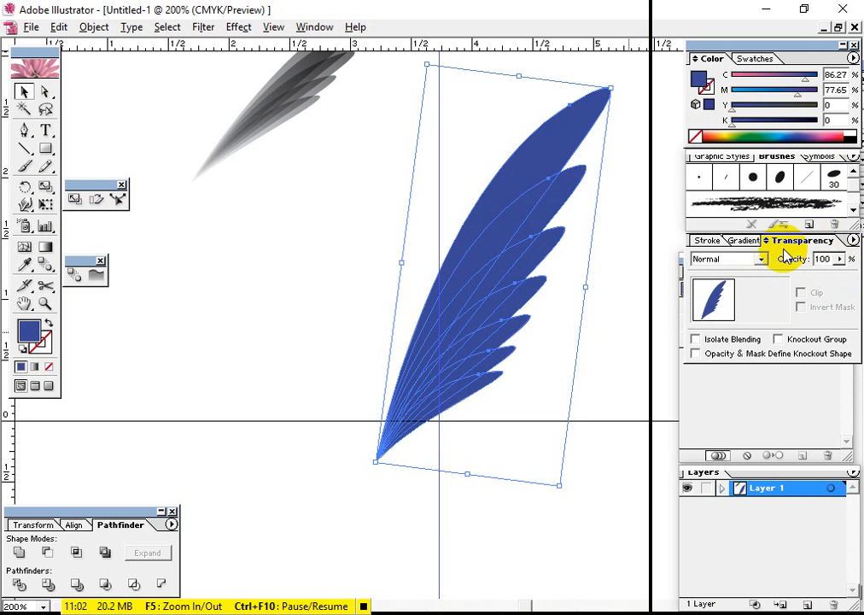
click(761, 259)
click(708, 309)
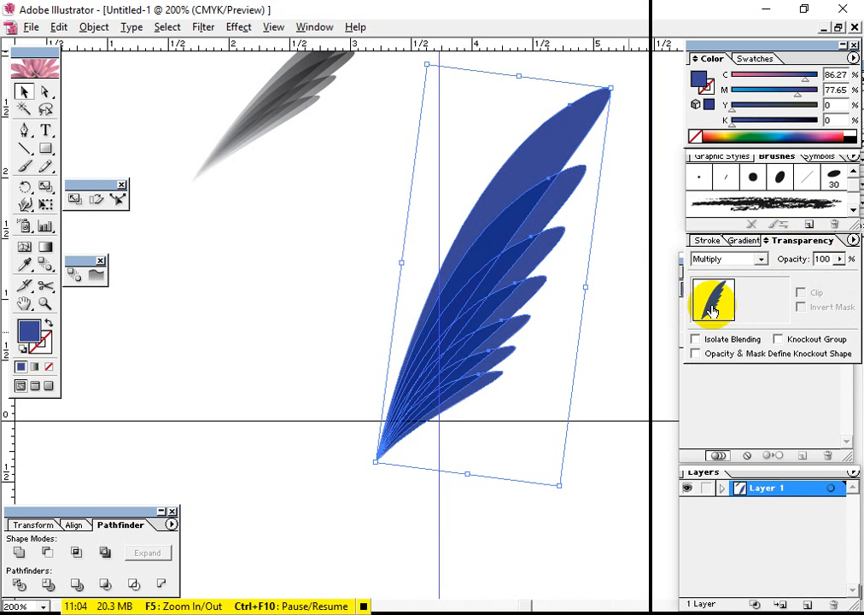
click(579, 542)
Replace the blue fill of the leaves with a white-to-black linear gradient at 0° and deselect them
drag(554, 566, 435, 394)
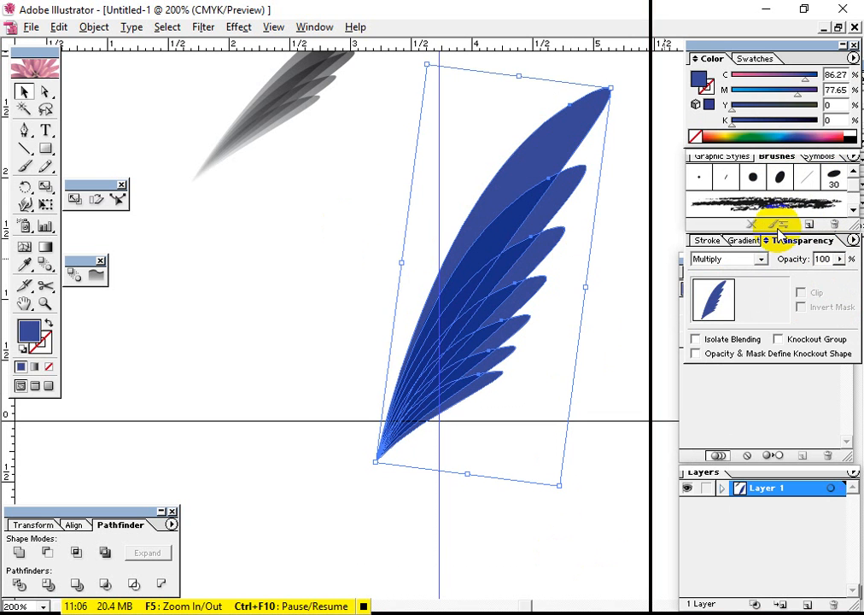
click(754, 241)
click(766, 318)
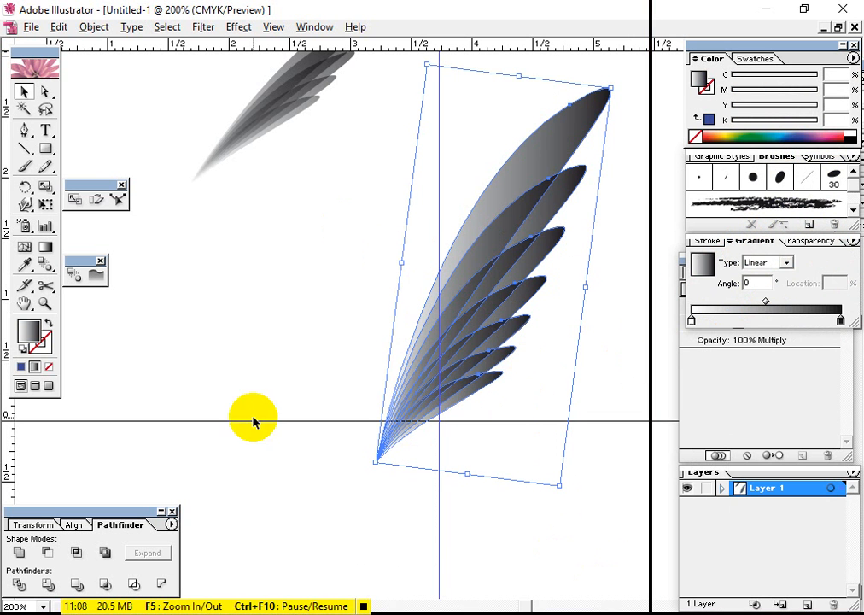
click(328, 316)
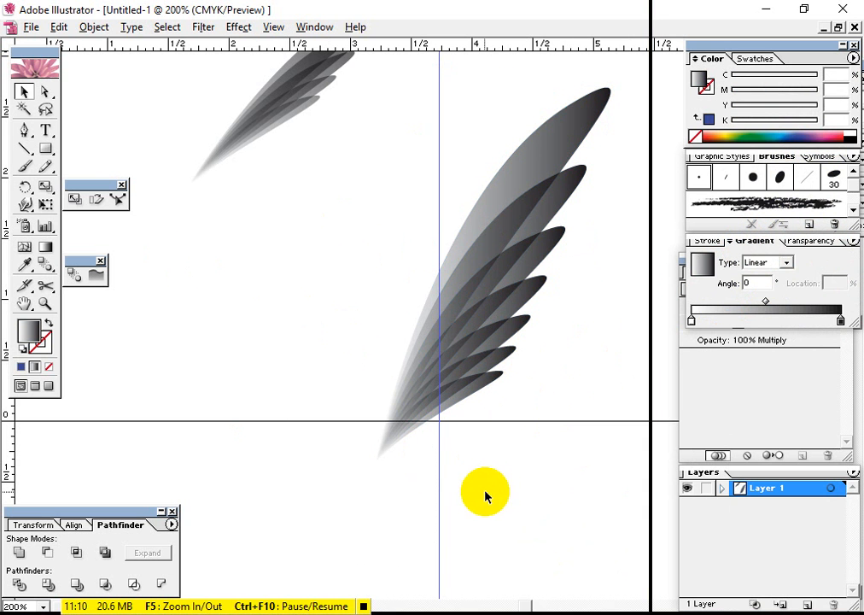
Reflect a copy of the wing about a vertical axis just beside its lower tip, and move the copy closer to the original
drag(511, 514, 401, 401)
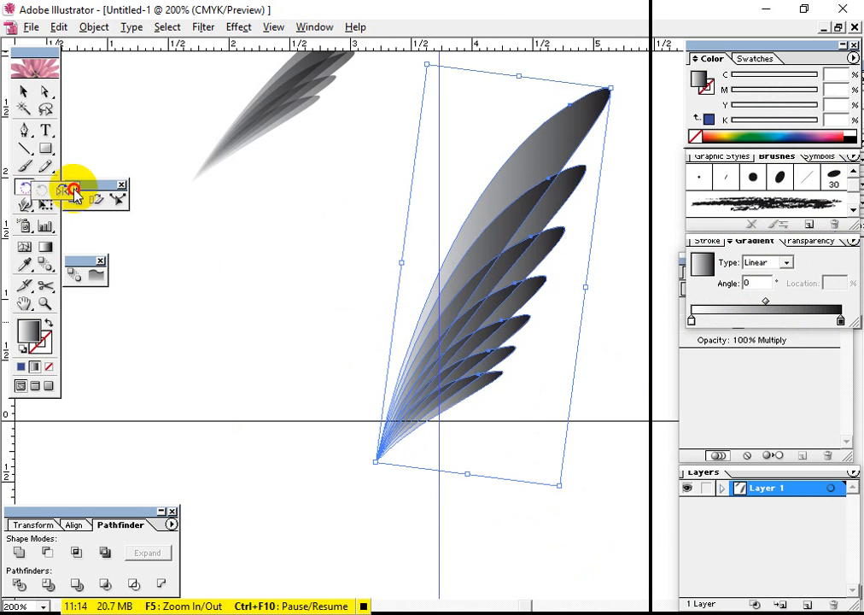
click(75, 194)
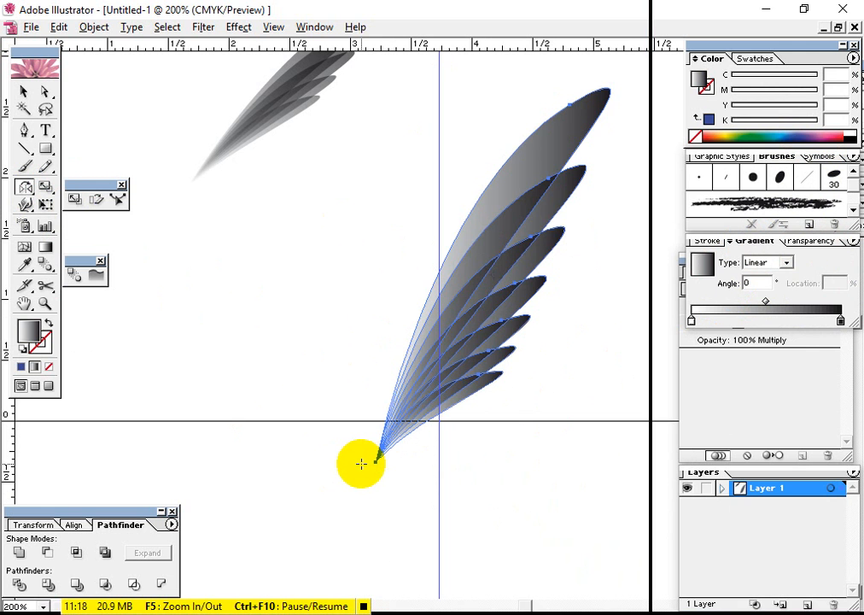
alt+click(361, 464)
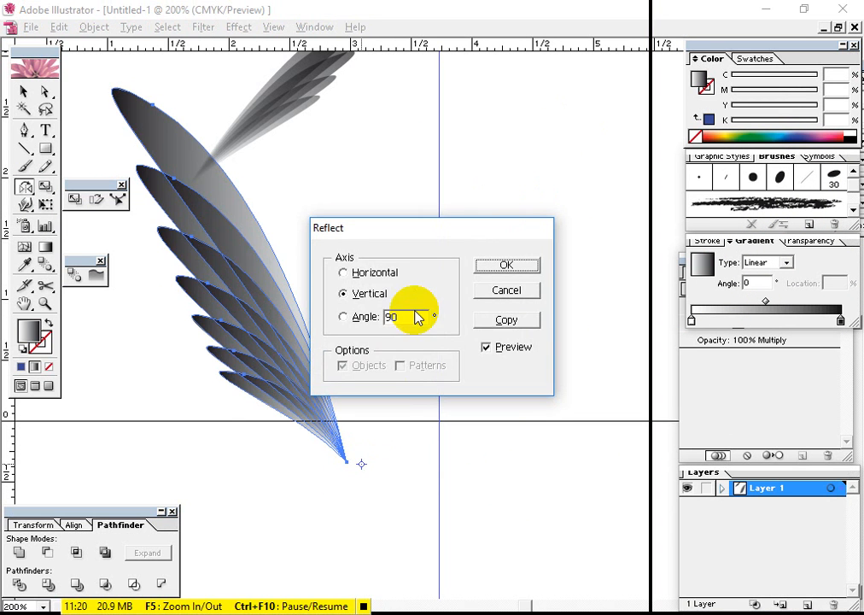
click(507, 319)
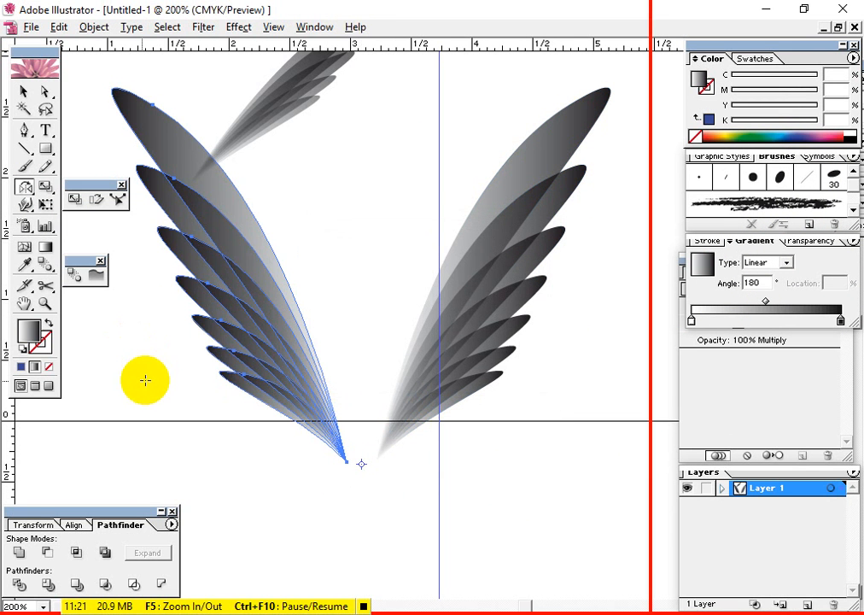
click(24, 93)
drag(295, 391, 314, 377)
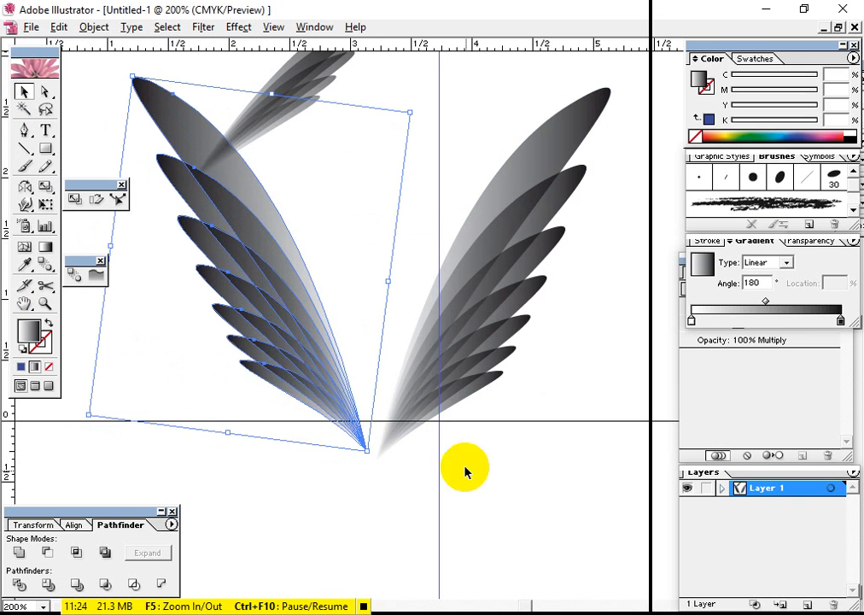
Move both large wings down together and delete the smaller gradient wing above them
drag(475, 542, 210, 265)
drag(268, 287, 306, 374)
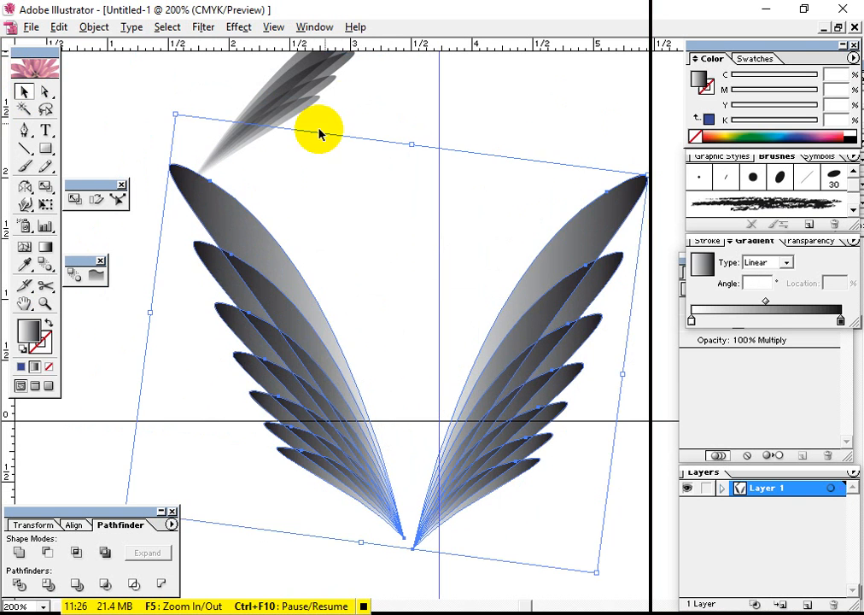
click(339, 110)
scroll(282, 77, up, 4)
key(Delete)
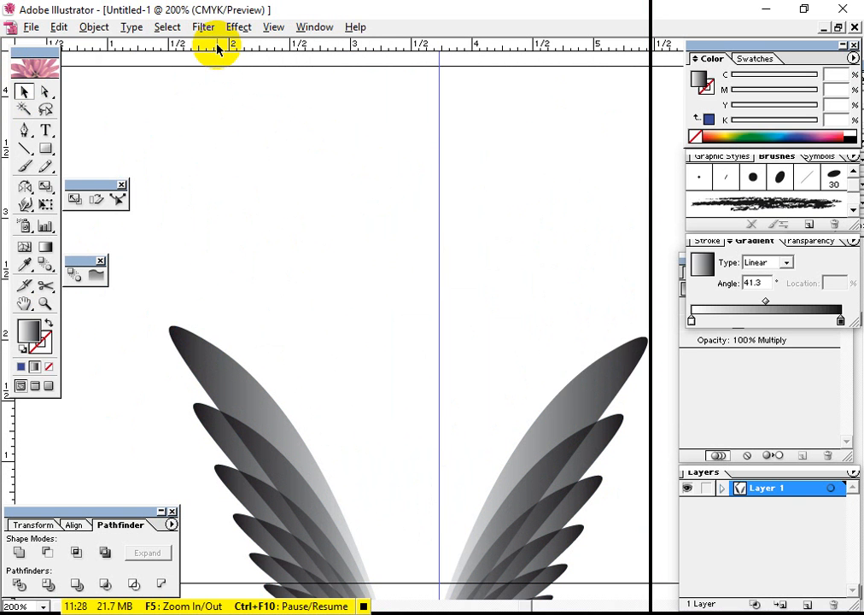
Nudge the right wing up until it is level with the mirrored wing, and deselect it
key(space)
drag(387, 293, 406, 240)
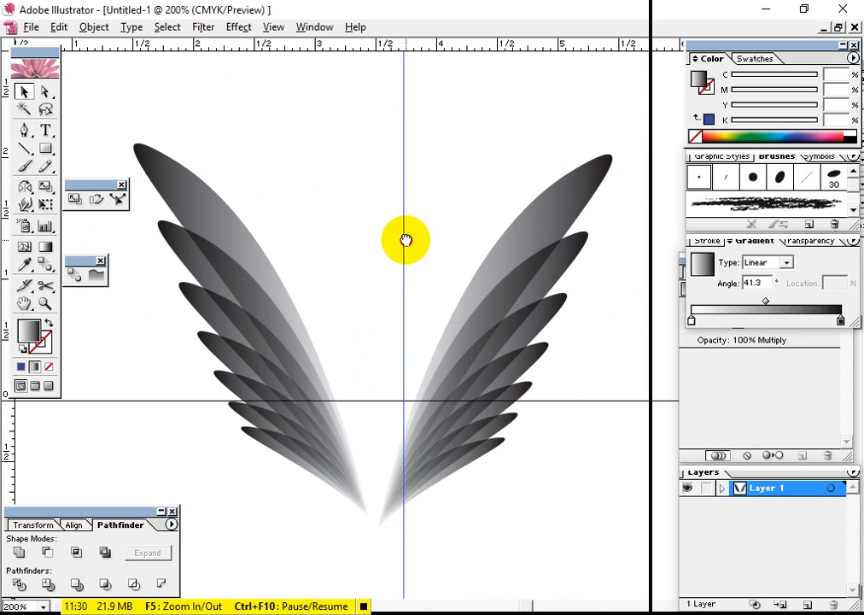
drag(435, 291, 432, 252)
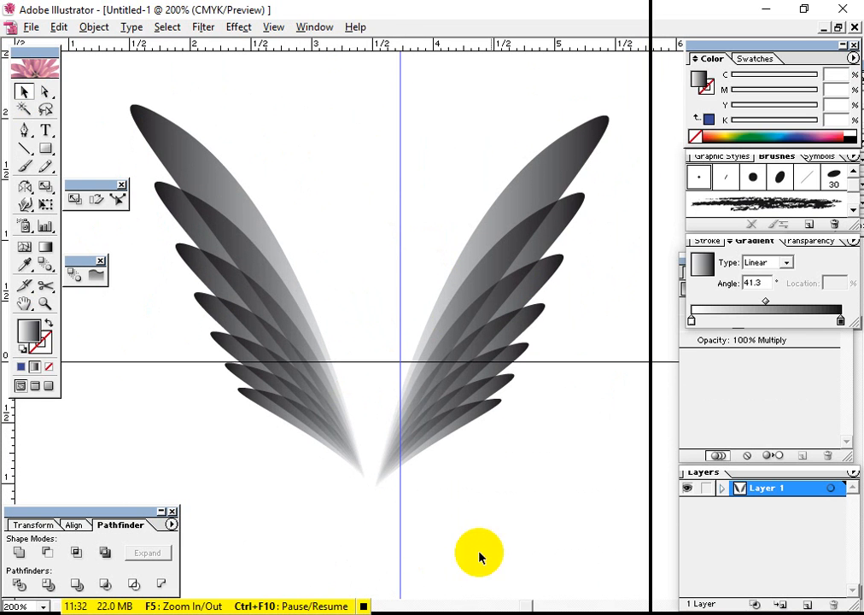
drag(478, 557, 421, 271)
key(Up)
key(Up)
key(Up)
key(Up)
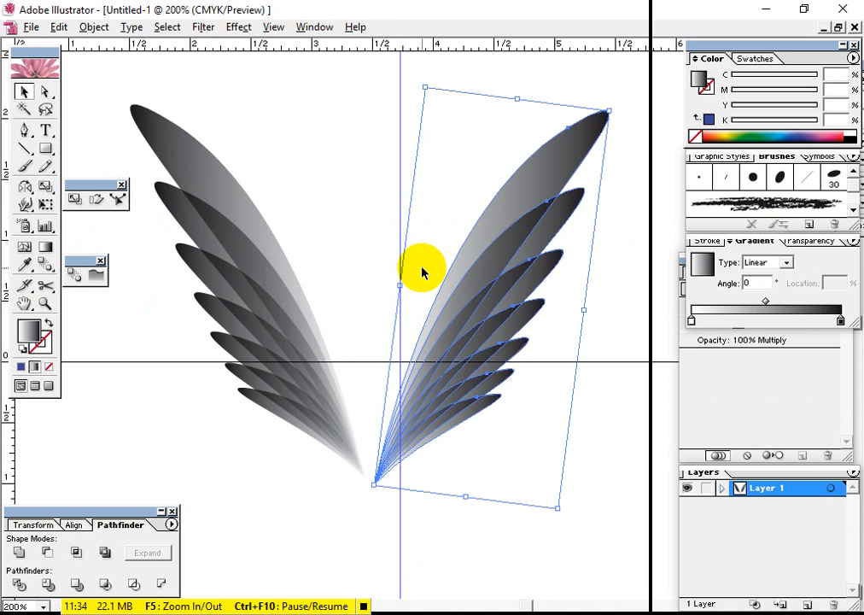
click(369, 323)
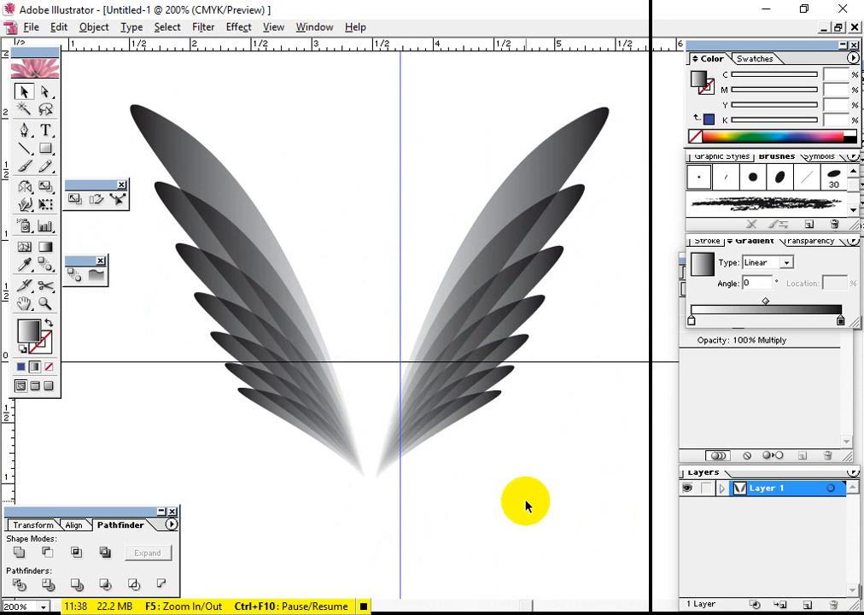
Move both wings up above the horizontal page line, centred near the vertical guide, and deselect them
click(255, 234)
drag(288, 315, 342, 162)
click(469, 455)
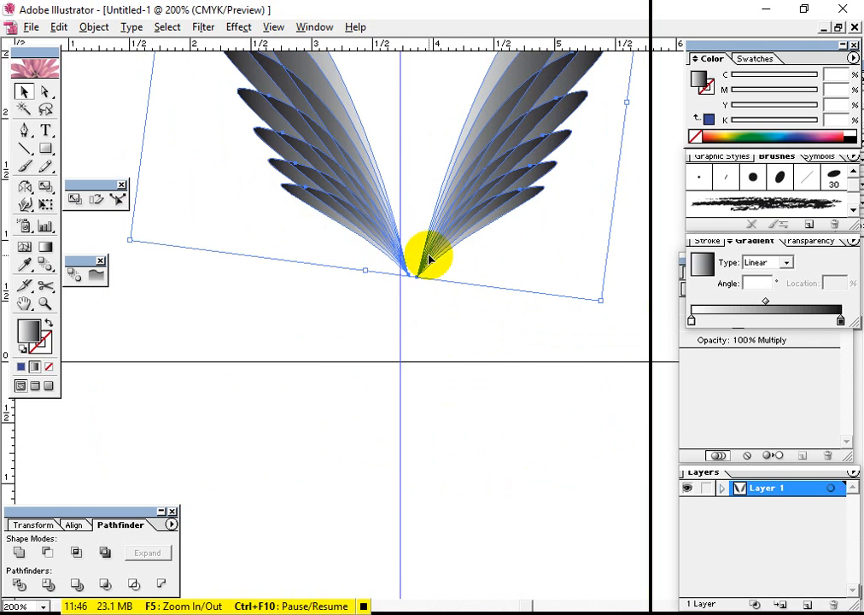
click(472, 344)
drag(379, 247, 378, 393)
drag(430, 373, 463, 168)
drag(454, 251, 457, 223)
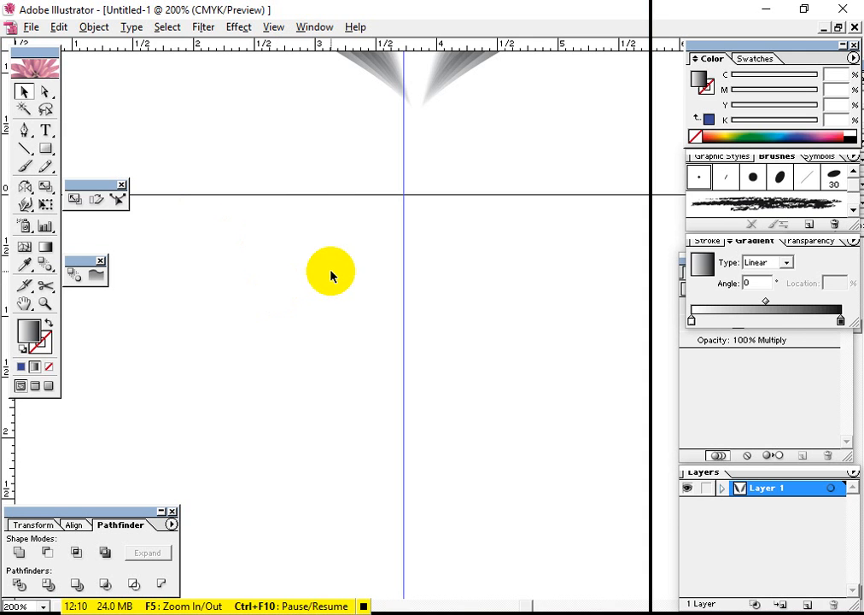
drag(453, 173, 382, 495)
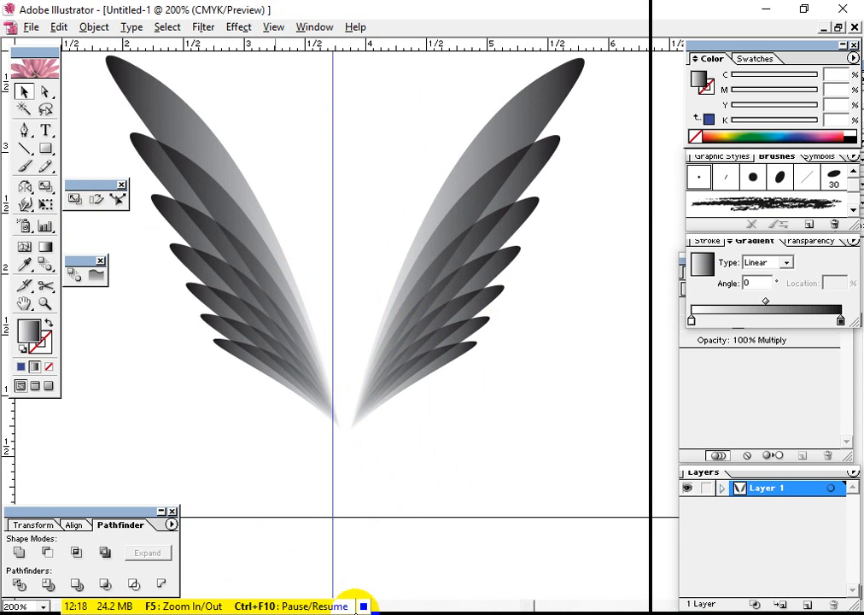
click(364, 607)
Draw a circle about 1.3 inches in diameter in the empty area below the wings and fill it with black, K 100
drag(375, 488, 340, 162)
drag(363, 285, 392, 265)
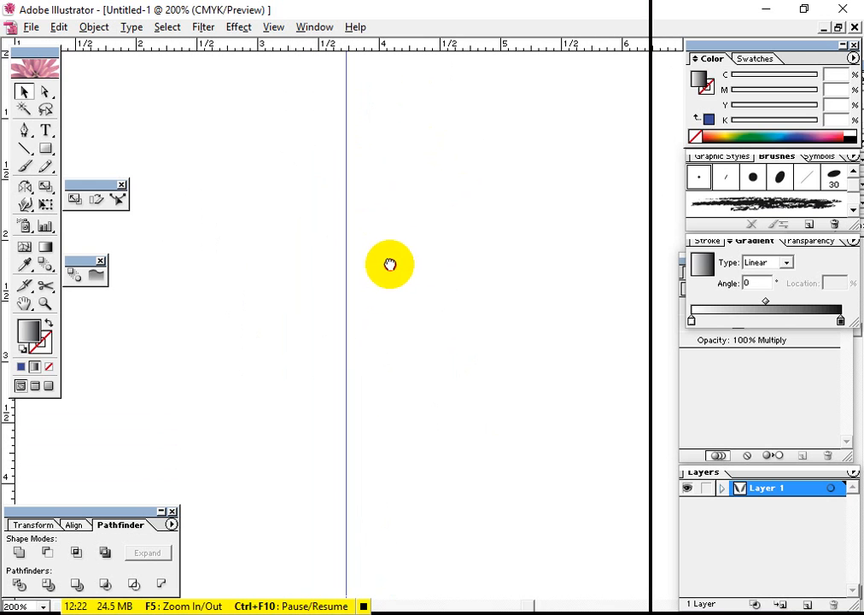
drag(49, 154, 112, 160)
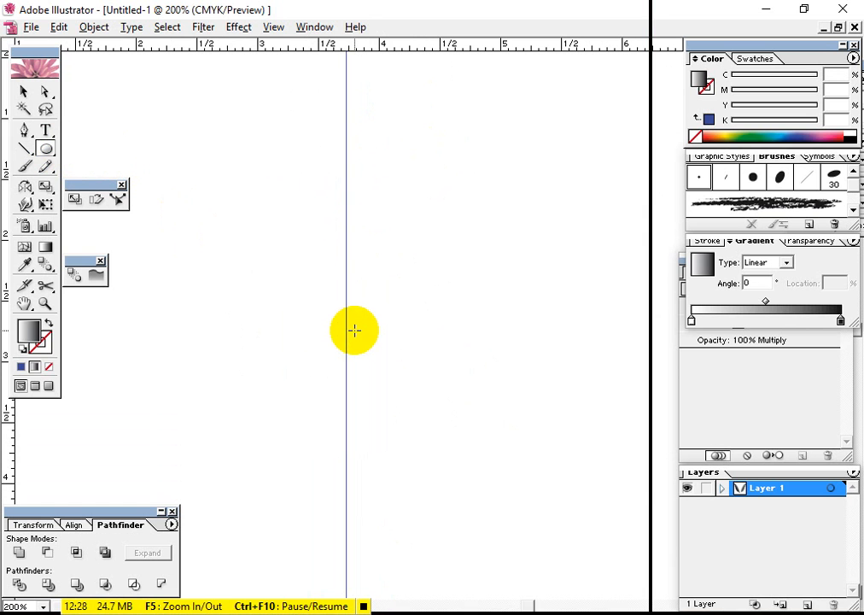
drag(394, 340, 326, 273)
click(49, 366)
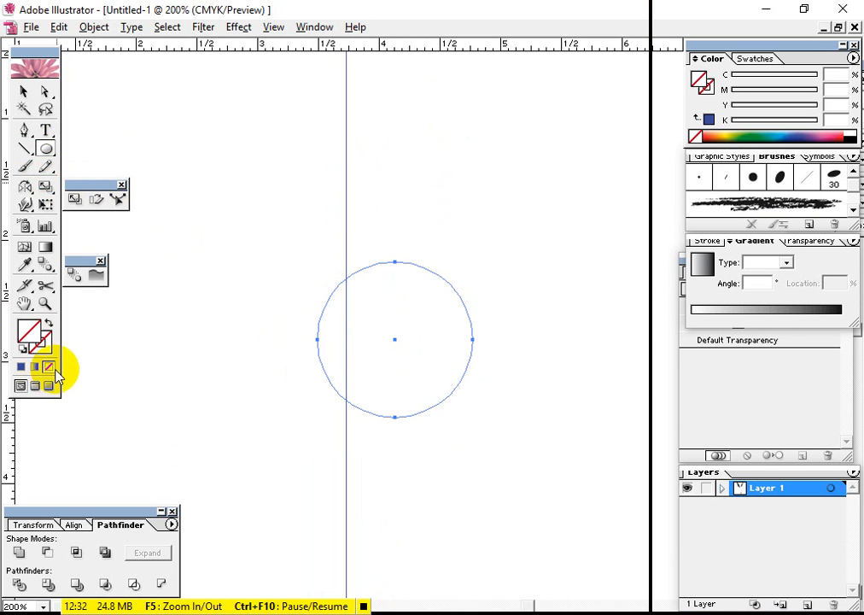
click(835, 134)
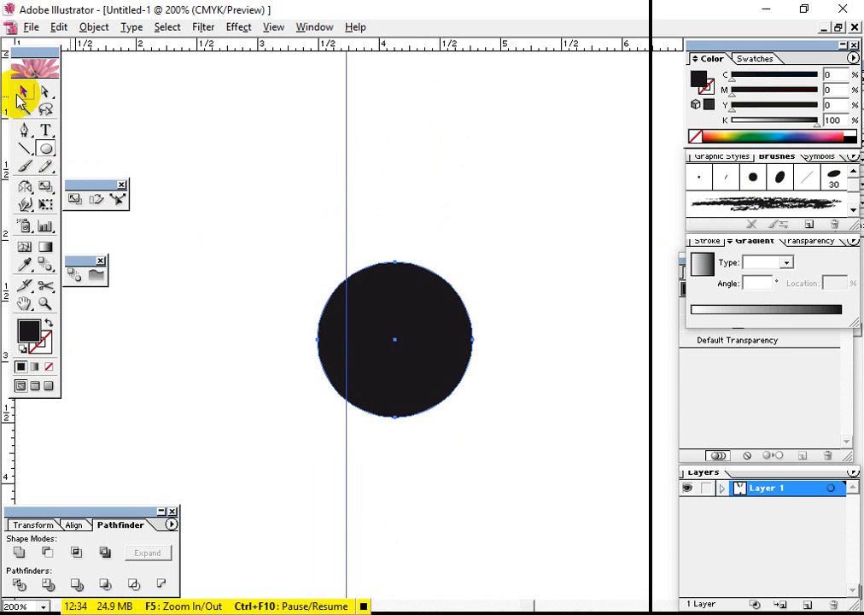
Shift the black circle slightly to the right and place an overlapping copy about 0.2 inch to its right
drag(365, 325, 389, 331)
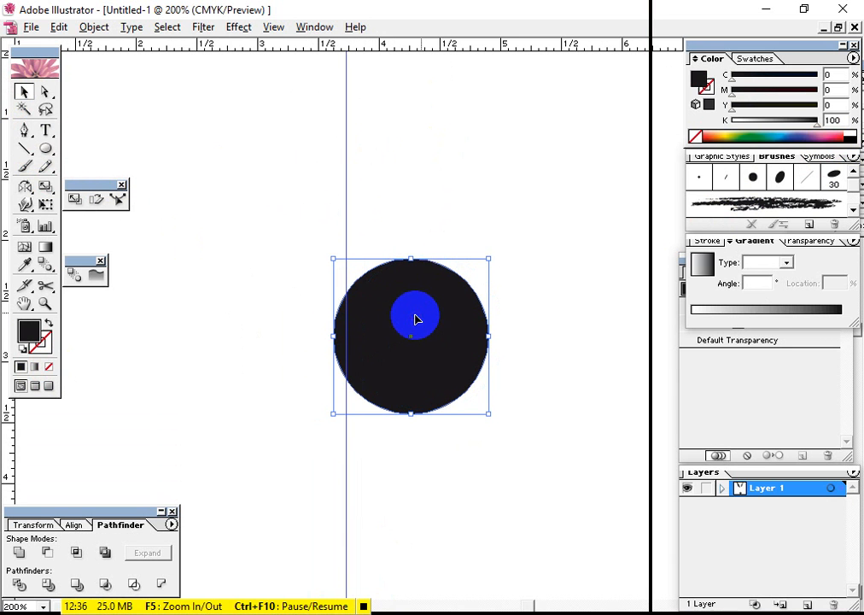
drag(387, 372, 416, 369)
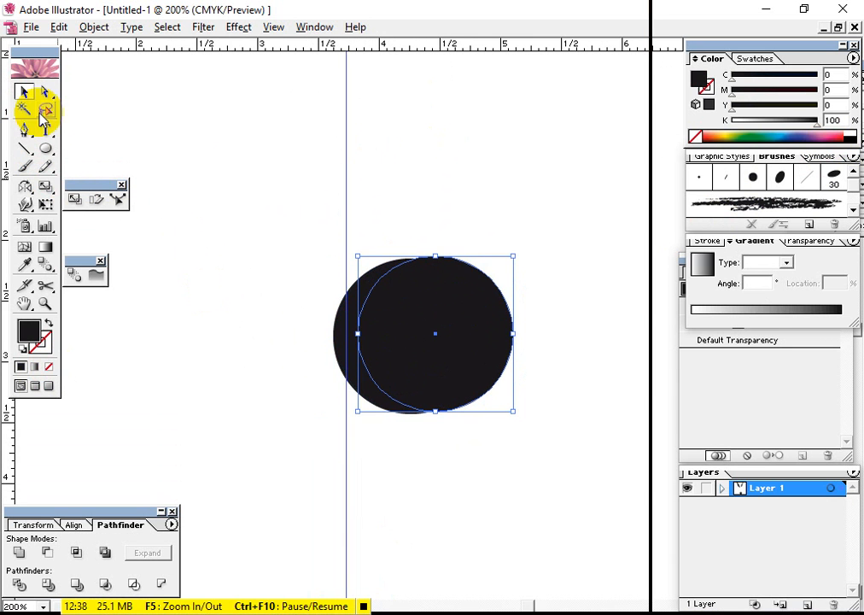
Shrink the overlapping circle copy to about 1.1 inches in diameter and shift it slightly left over the larger circle
drag(515, 256, 502, 268)
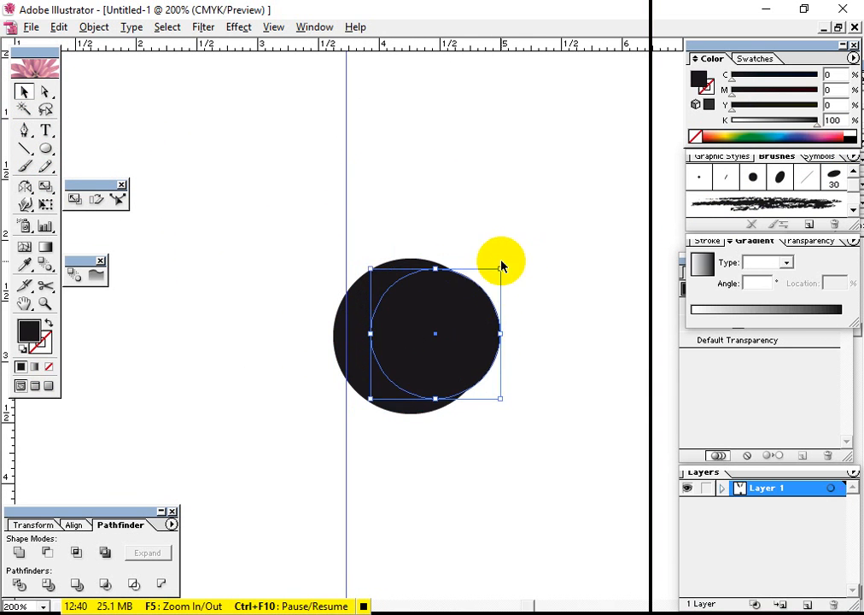
drag(459, 314, 456, 315)
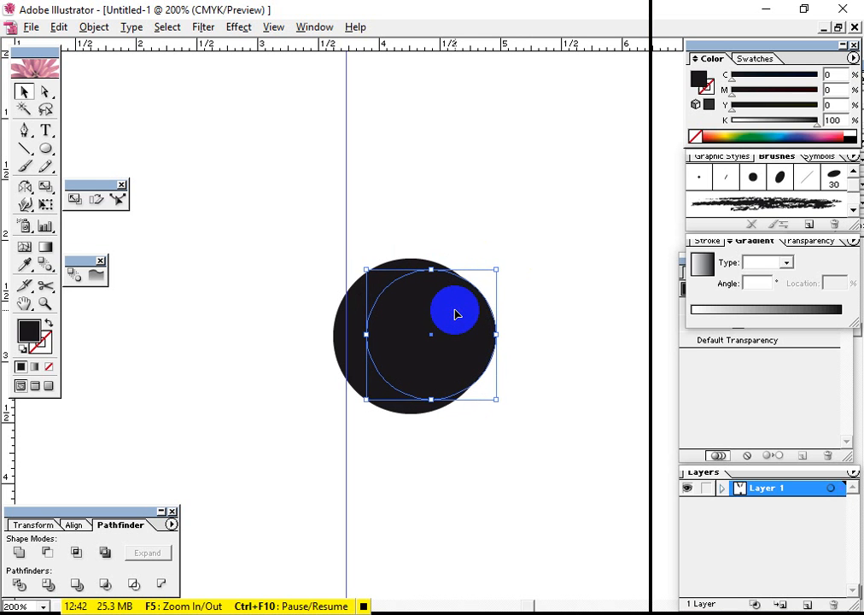
Divide the two overlapping circles with Pathfinder, ungroup the result and move the smaller circle out of the crescent
drag(524, 232, 247, 465)
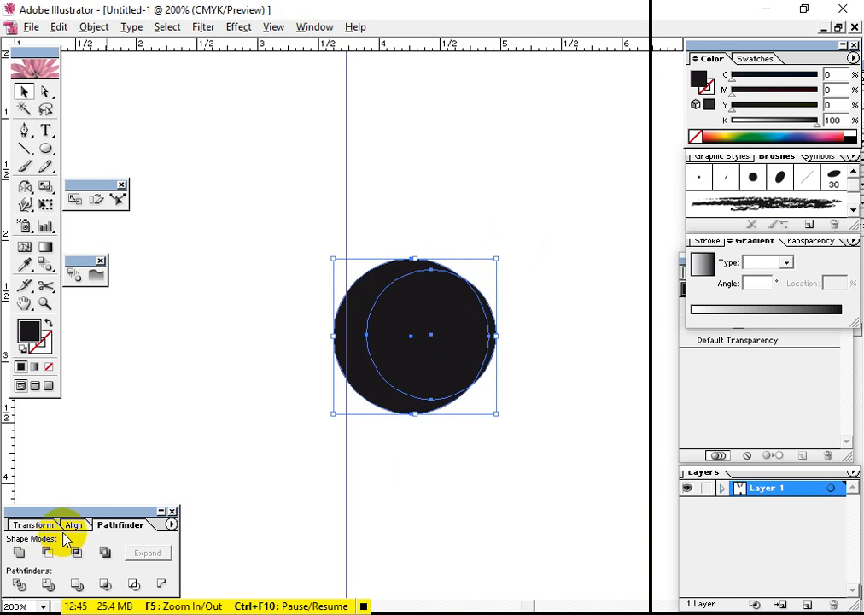
click(18, 585)
right_click(425, 361)
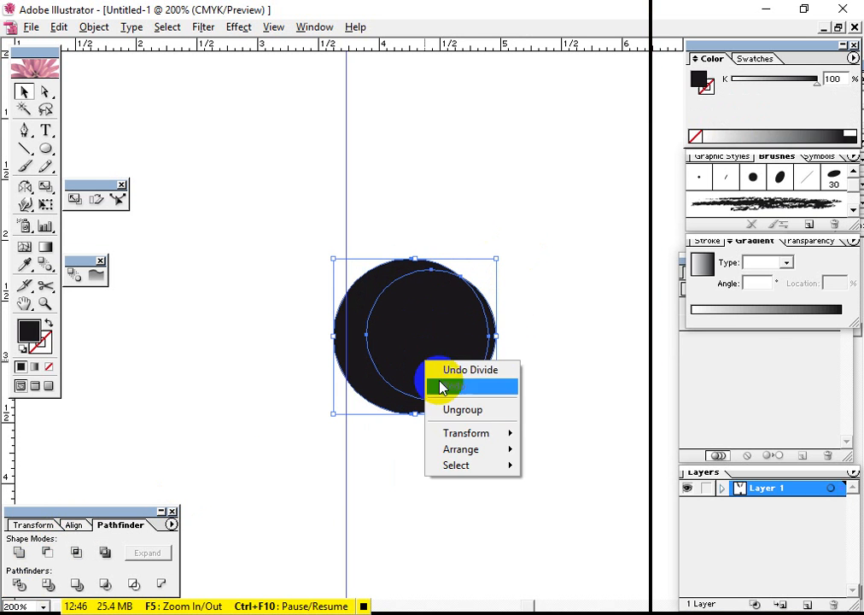
click(453, 411)
drag(449, 347, 573, 308)
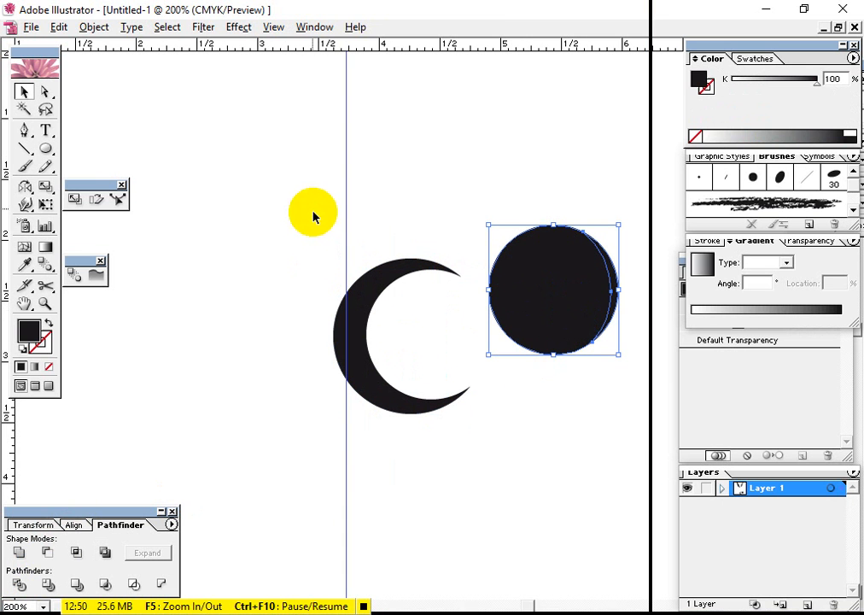
Delete the crescent and the separated circle pieces
drag(314, 209, 632, 433)
key(Delete)
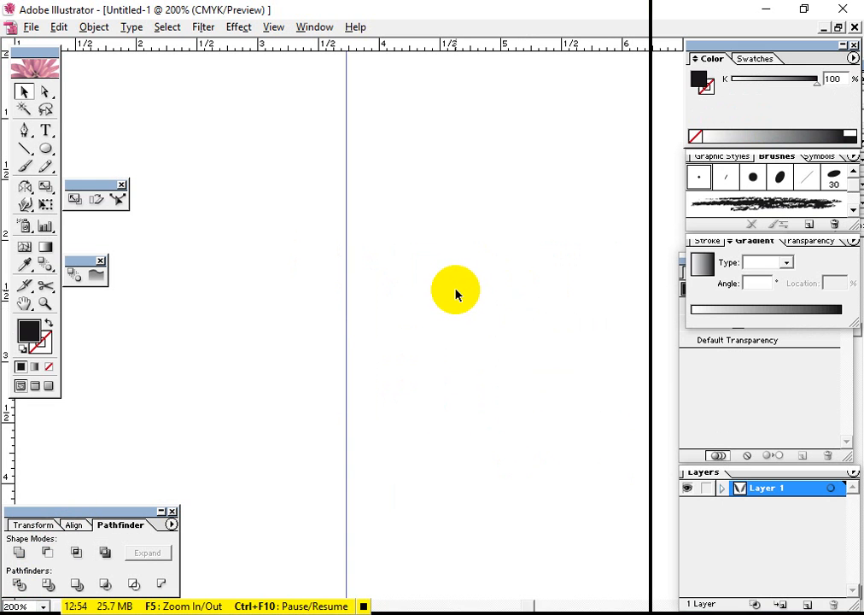
key(space)
drag(458, 256, 479, 290)
key(ctrl+minus)
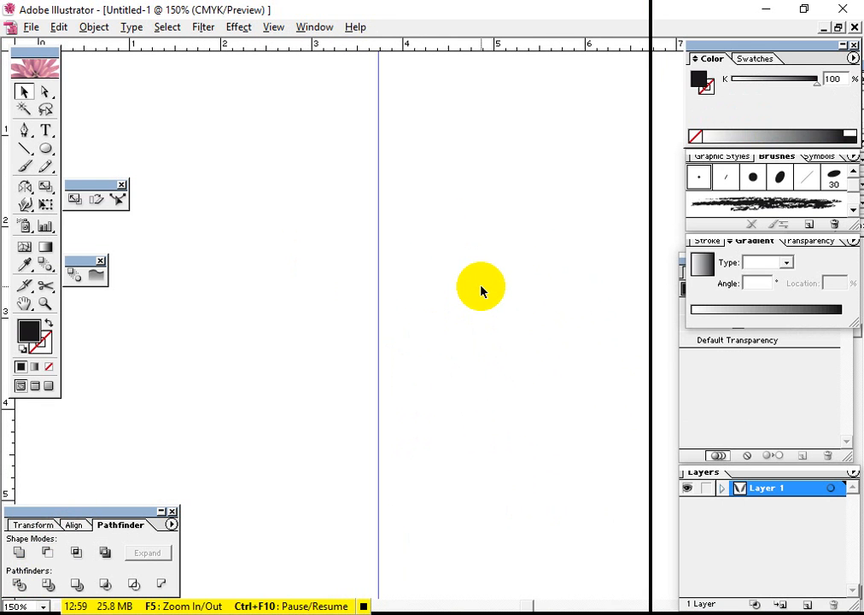
key(space)
drag(378, 340, 451, 274)
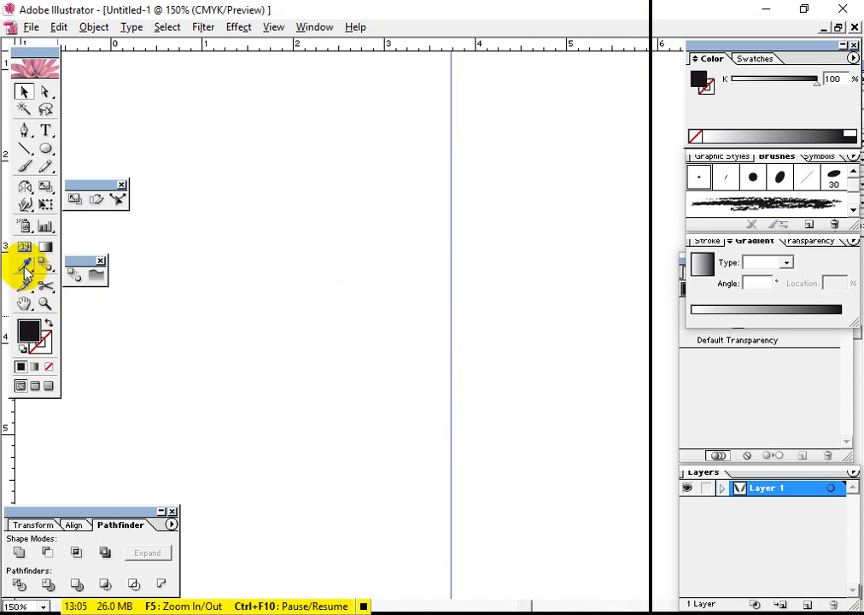
click(24, 130)
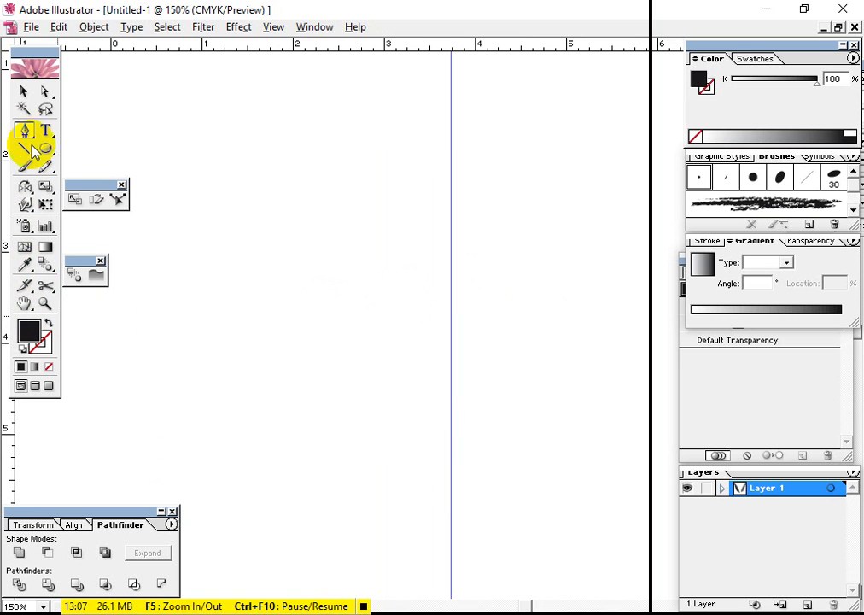
drag(197, 493, 227, 398)
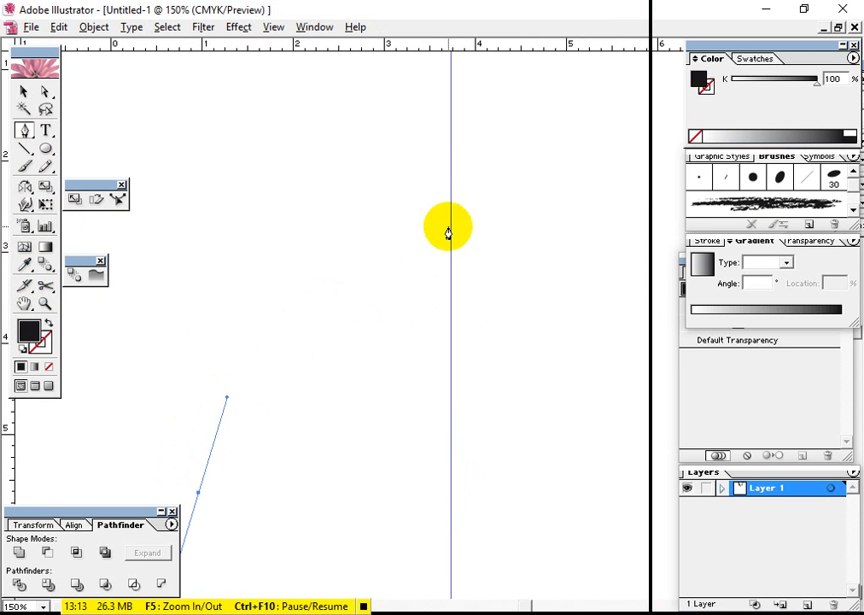
drag(450, 229, 452, 92)
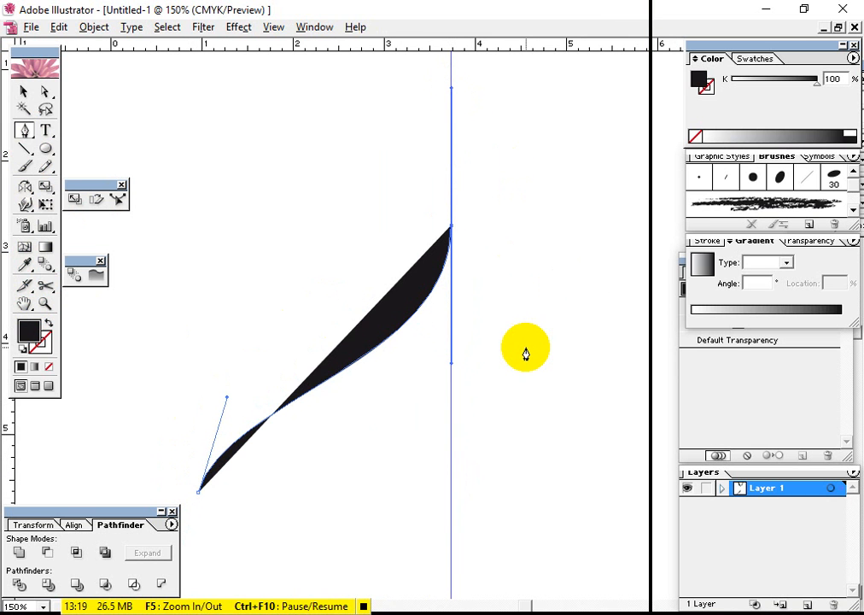
key(ctrl+z)
key(ctrl+z)
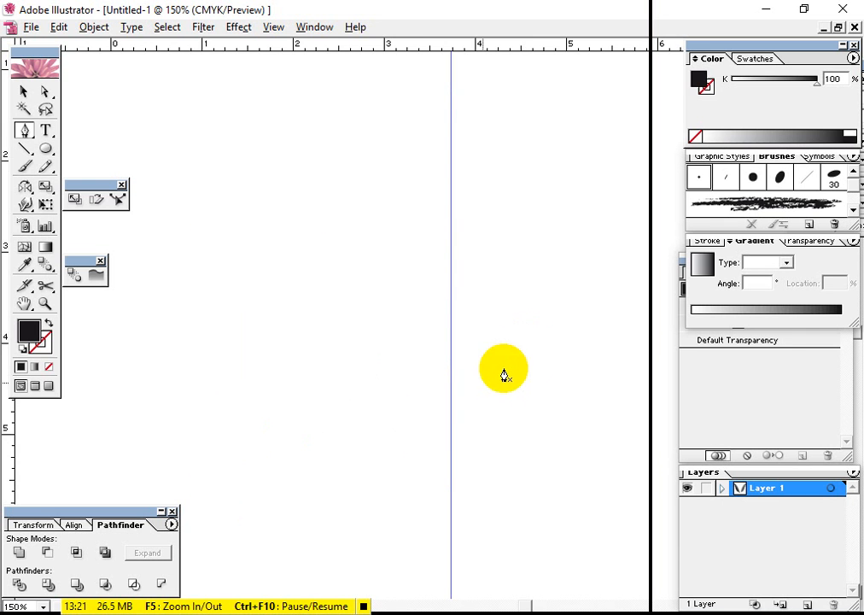
Draw an S-shaped Pen path below the page, rising to the vertical guide, about 6.5 inches wide and 5.6 inches tall
drag(353, 436, 447, 342)
key(ctrl+minus)
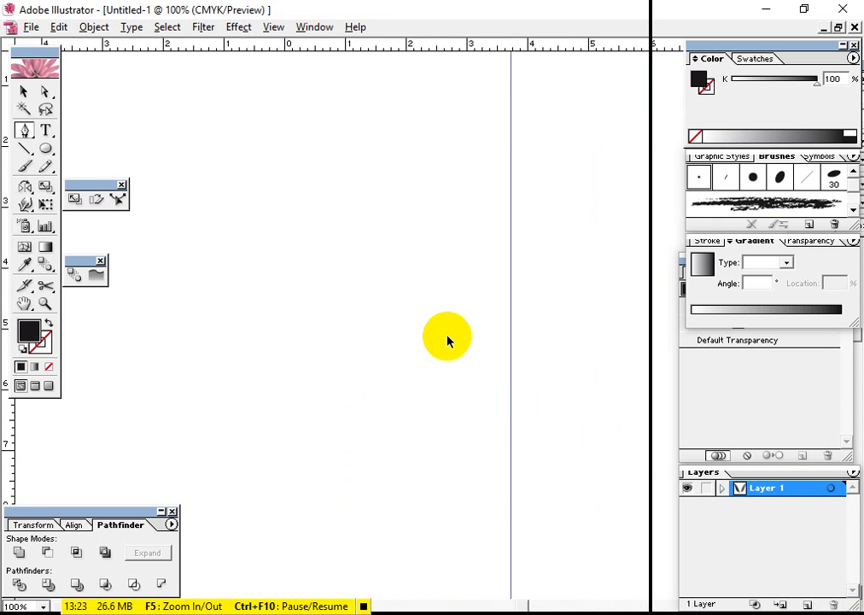
key(ctrl+minus)
drag(220, 492, 255, 416)
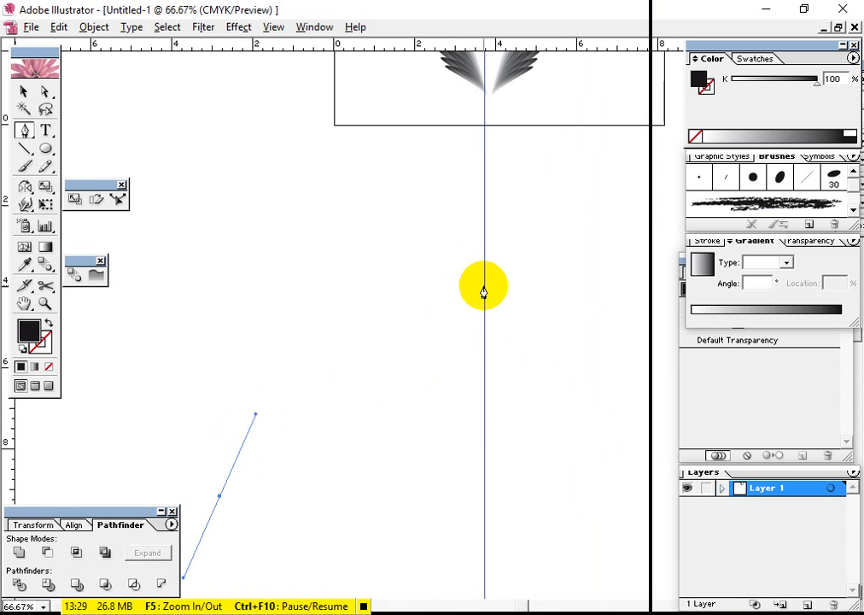
drag(484, 268, 485, 175)
drag(485, 159, 480, 89)
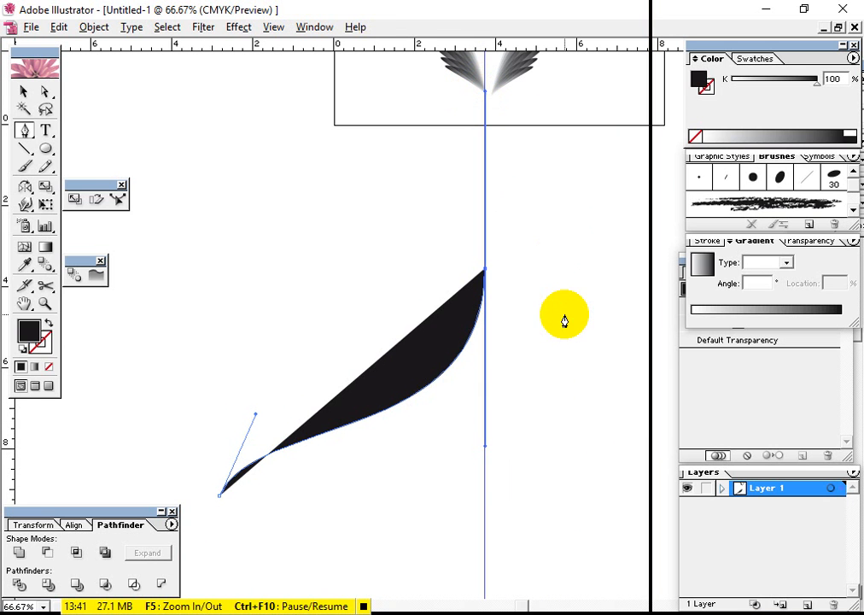
Give the S-shaped curve no fill and a black stroke, and deselect it
click(30, 334)
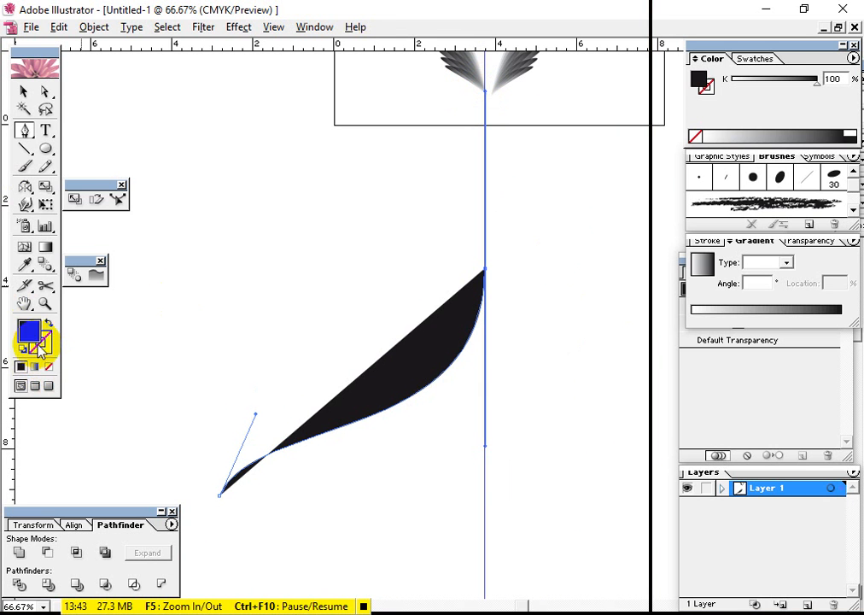
click(48, 367)
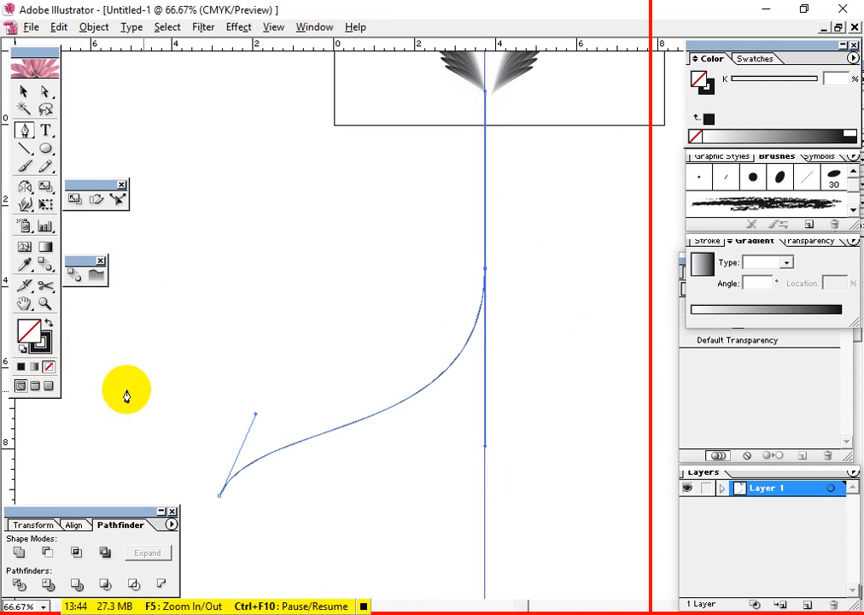
click(23, 96)
click(352, 233)
Reflect a copy of the curve across the vertical guide, with the origin at the curve's upper endpoint
drag(486, 348, 440, 290)
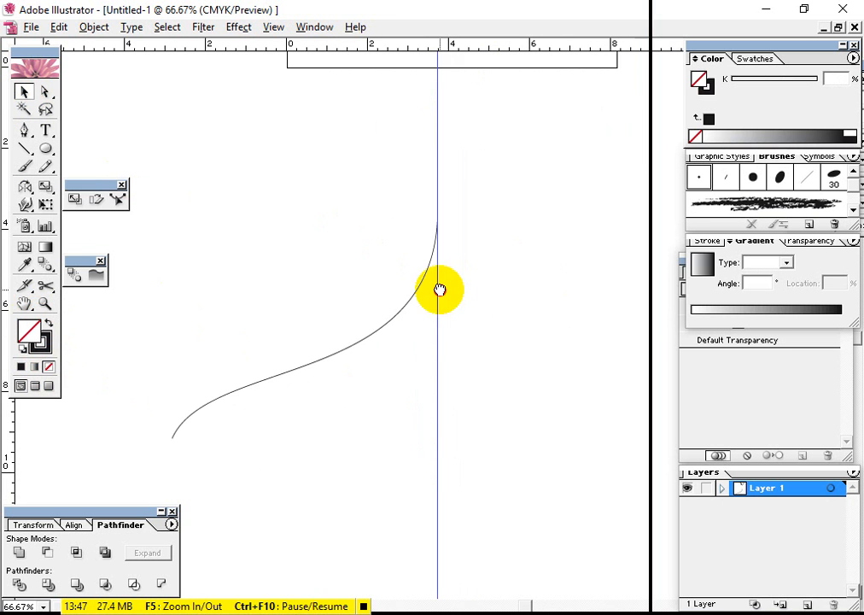
drag(336, 273, 352, 284)
click(353, 284)
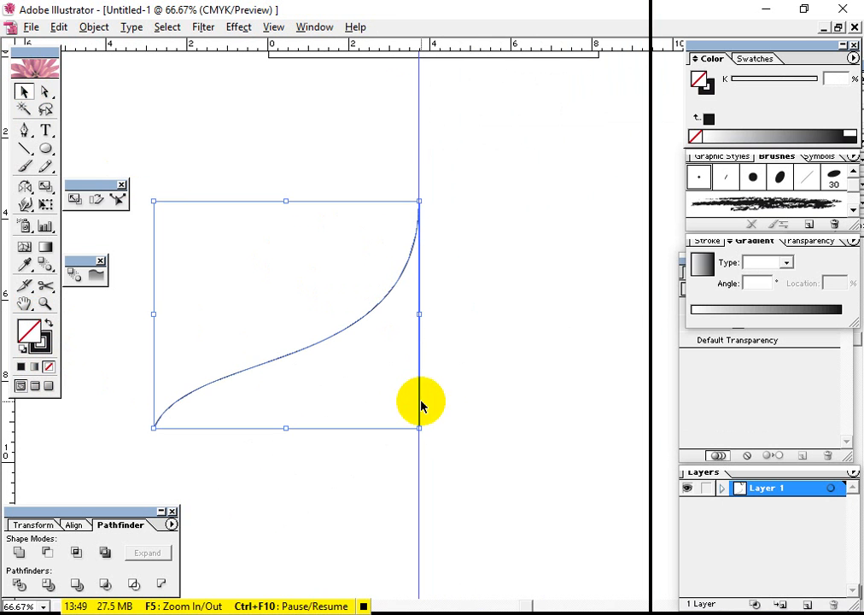
click(24, 184)
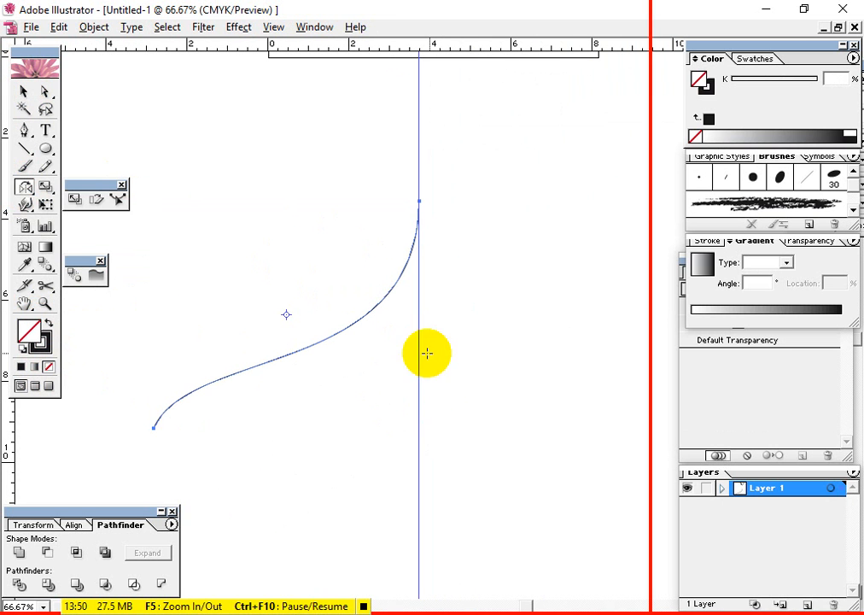
alt+click(419, 201)
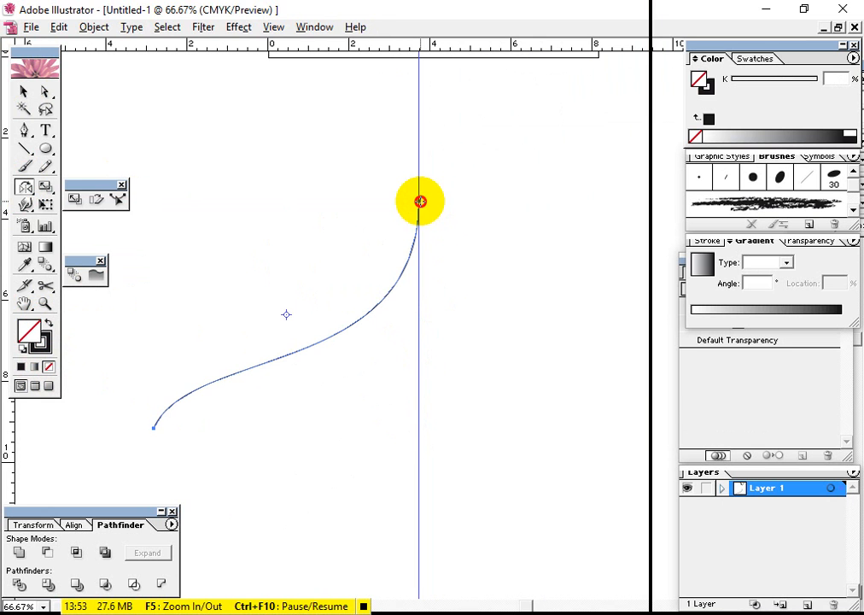
click(505, 320)
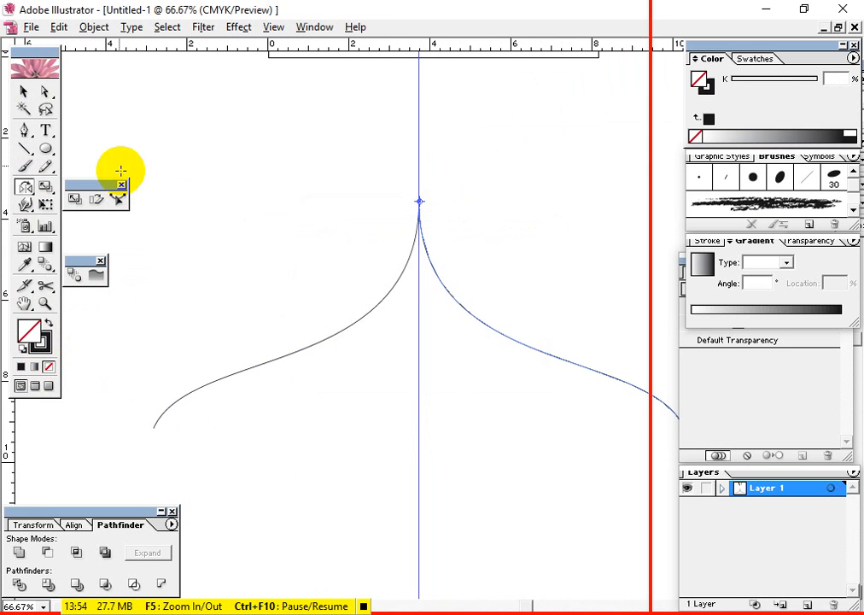
Nudge the mirrored curve one increment left so it meets the original at the upper tip, and deselect it
click(23, 92)
click(439, 344)
click(457, 325)
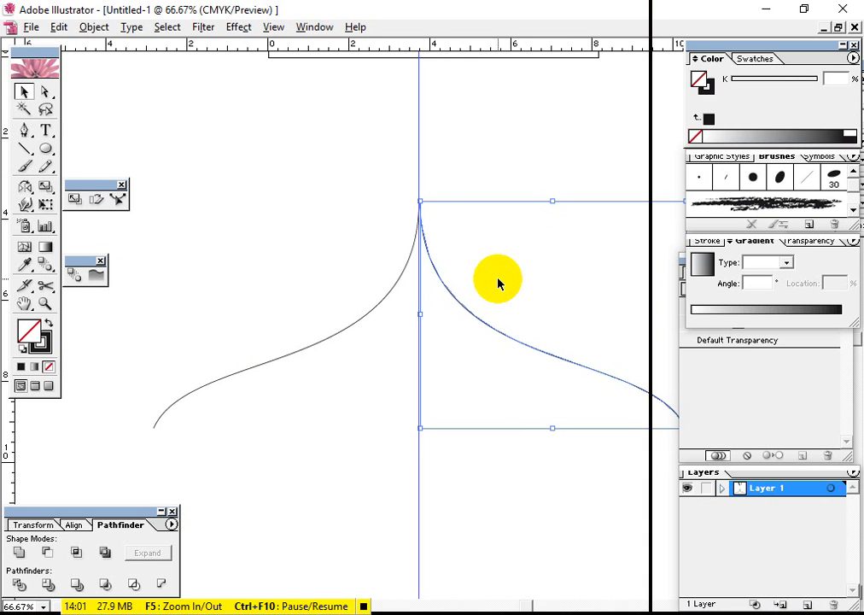
click(384, 462)
drag(529, 410, 507, 305)
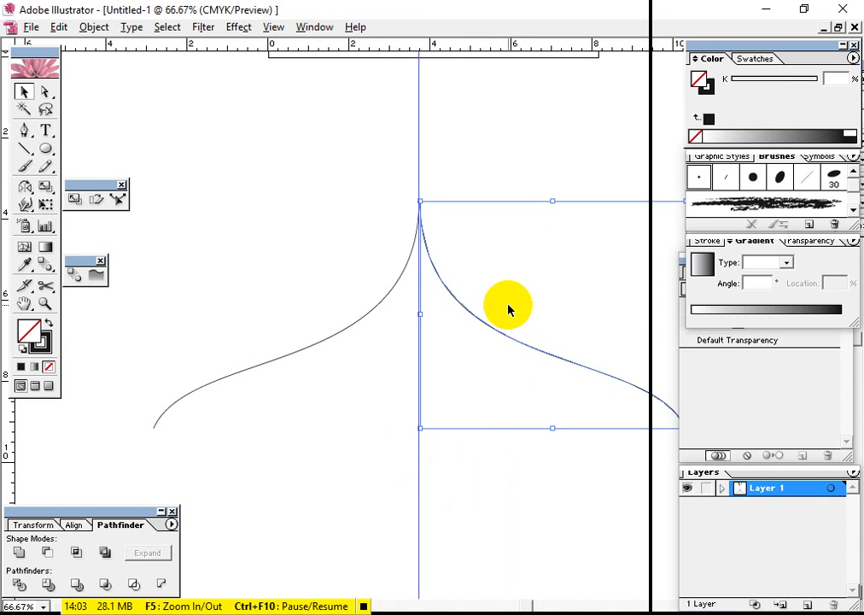
key(Left)
click(370, 486)
Blend the two curves with the Blend tool, from the right curve's lower endpoint to the left curve's lower endpoint
drag(502, 466, 466, 437)
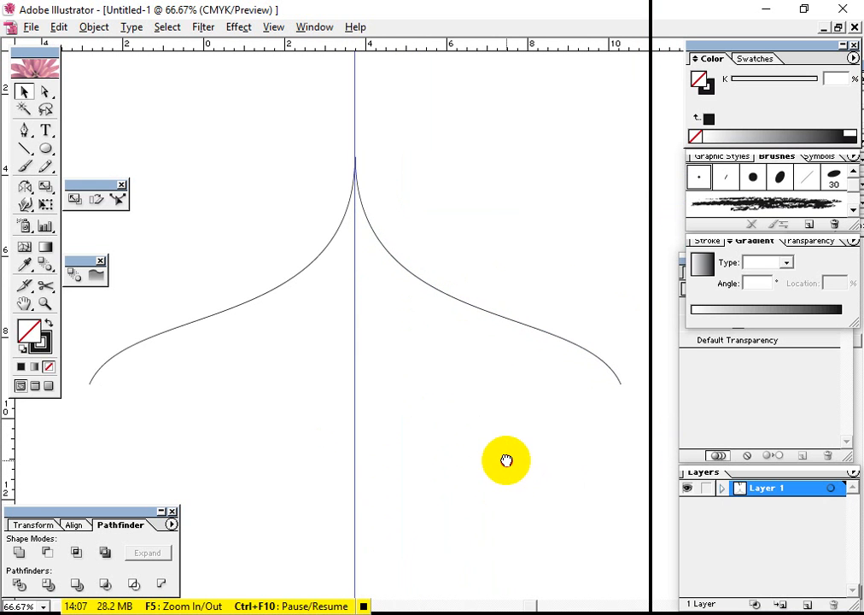
drag(600, 285, 506, 446)
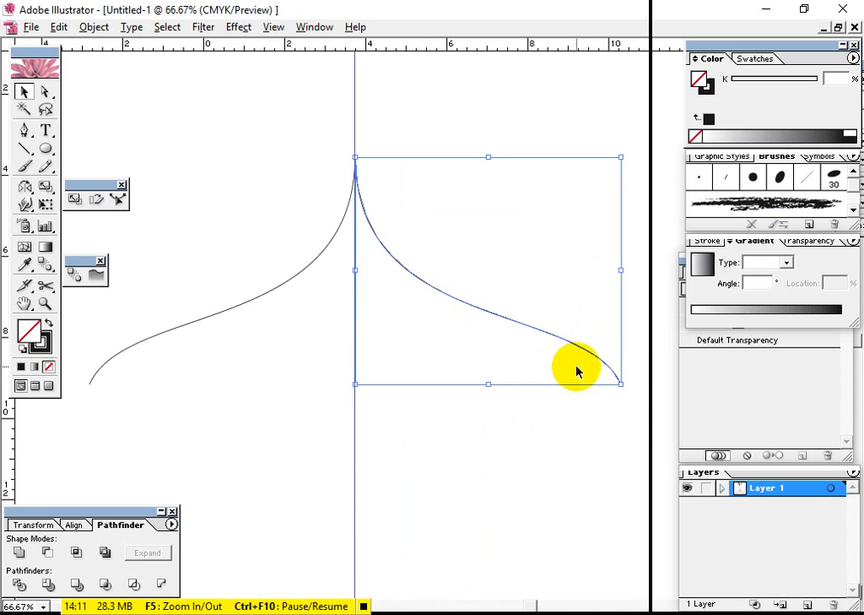
click(268, 285)
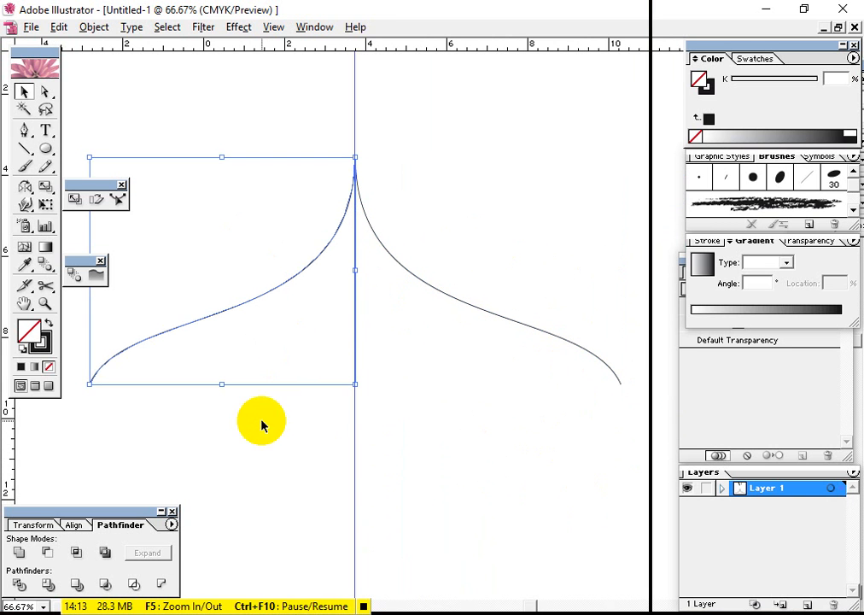
drag(592, 442, 546, 251)
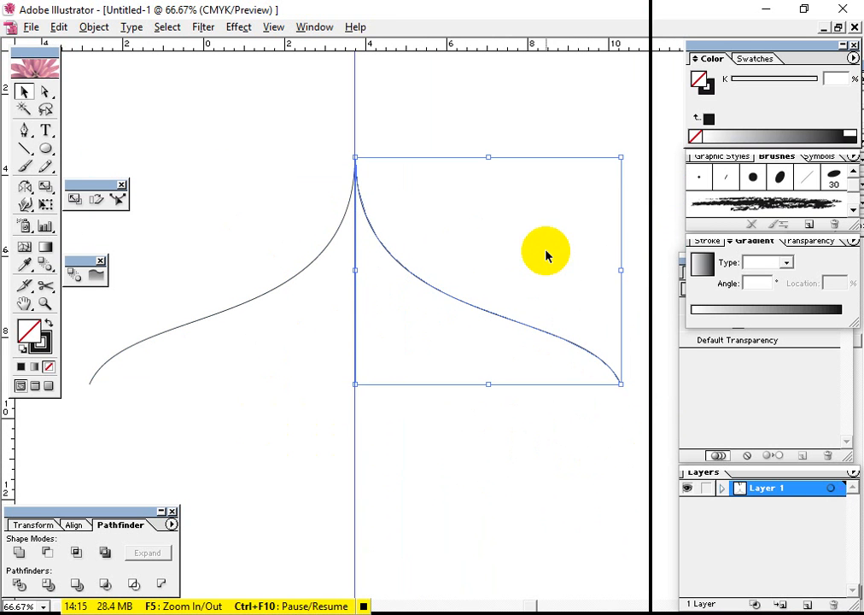
click(46, 267)
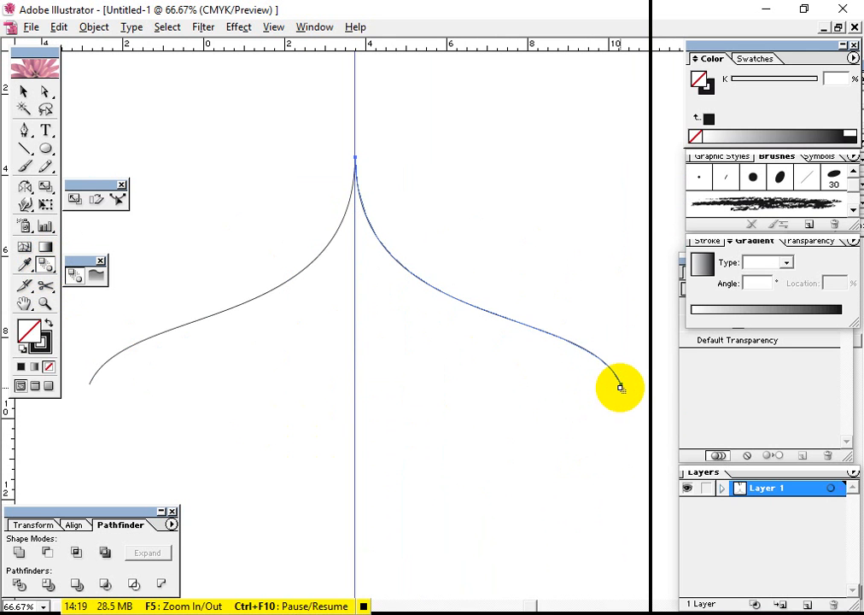
click(623, 385)
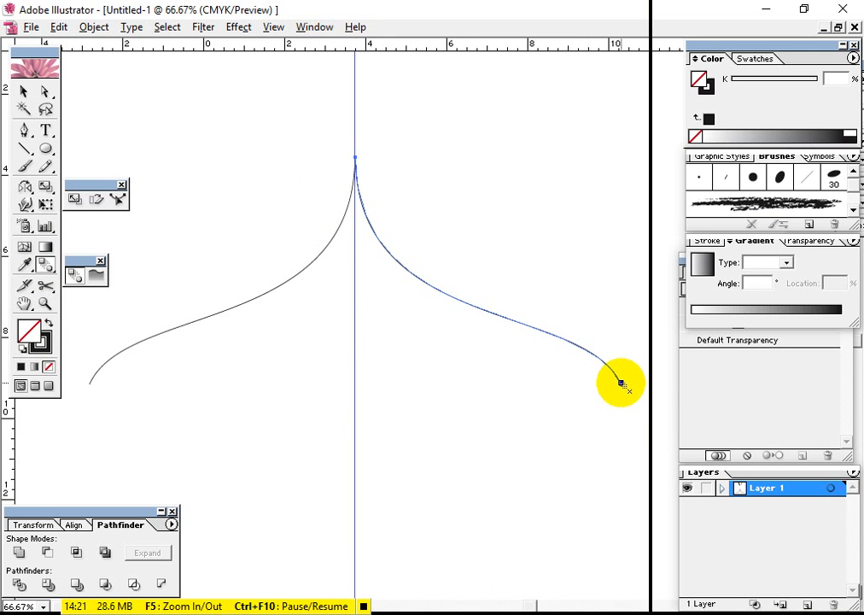
click(91, 386)
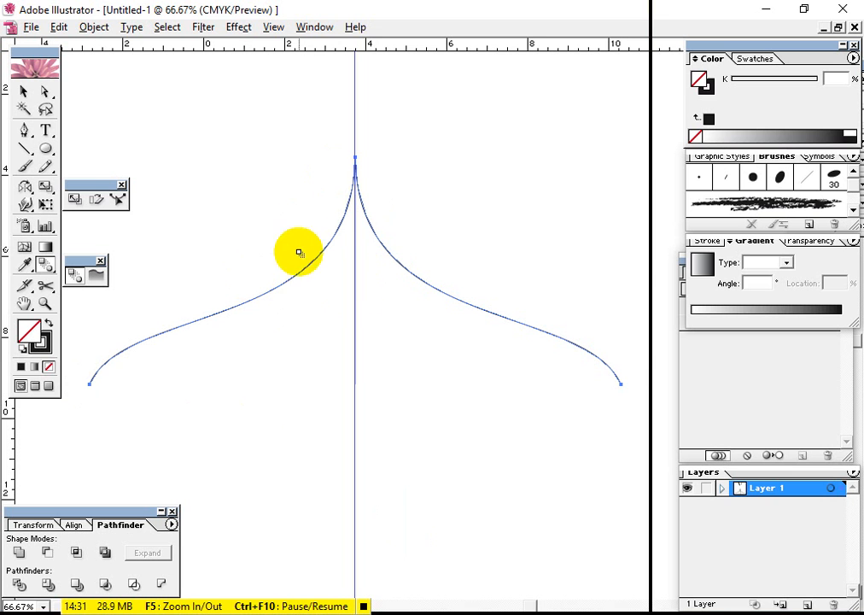
Open the blend's options, set the spacing to Specified Steps and turn on the preview
double_click(44, 267)
drag(489, 333, 461, 375)
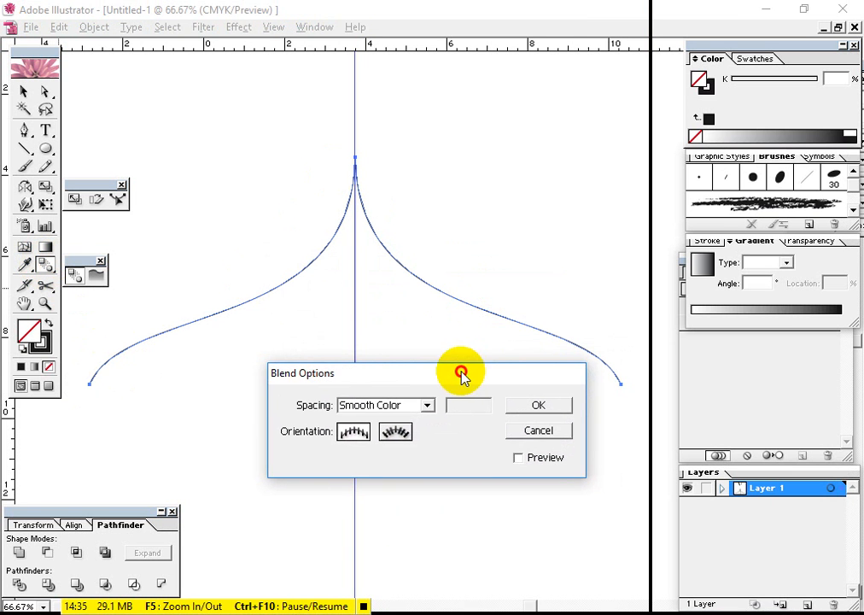
click(396, 411)
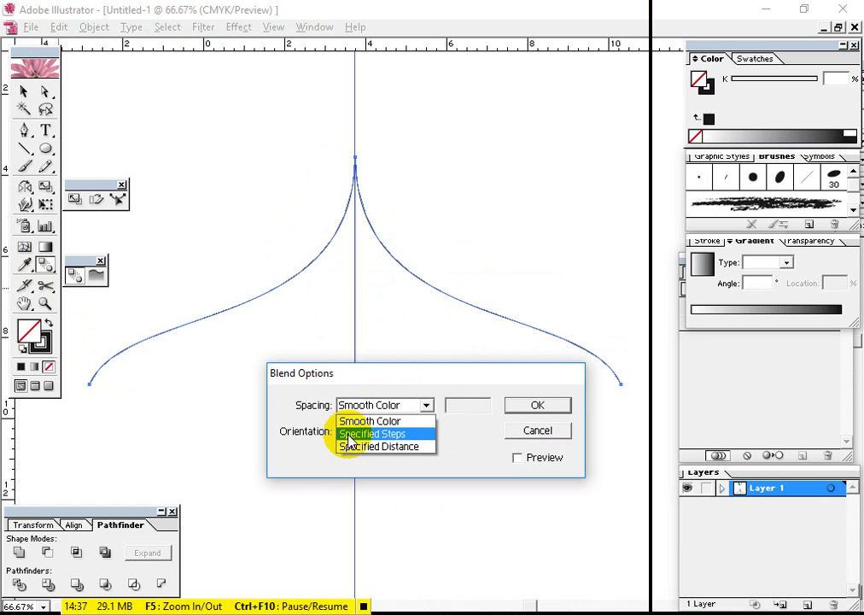
click(405, 438)
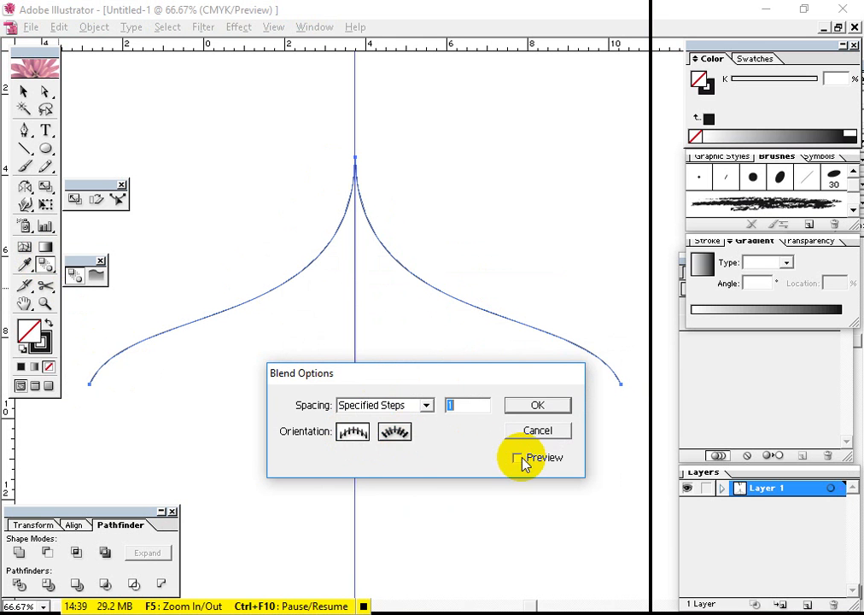
double_click(450, 403)
drag(454, 383, 472, 467)
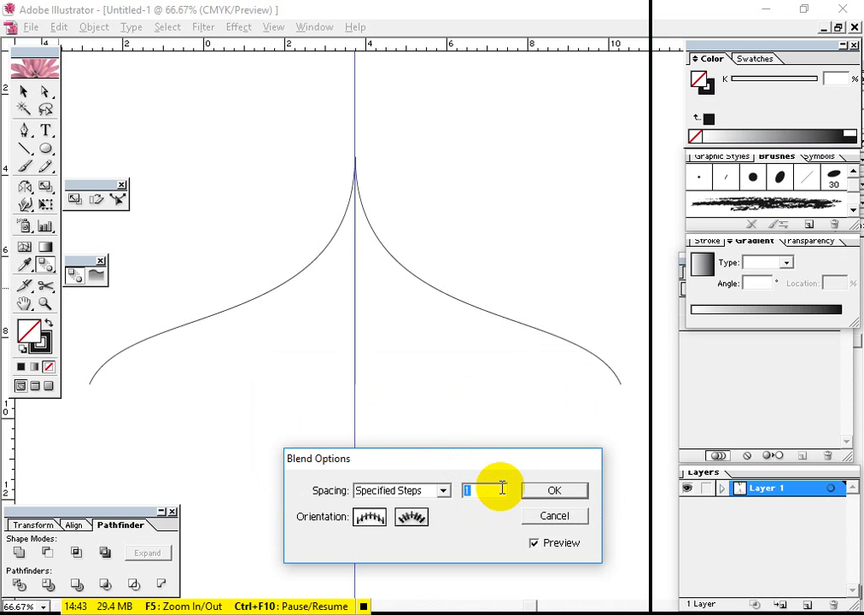
Try raising the number of specified blend steps to 17 in the preview
key(Up)
key(Up)
key(Up)
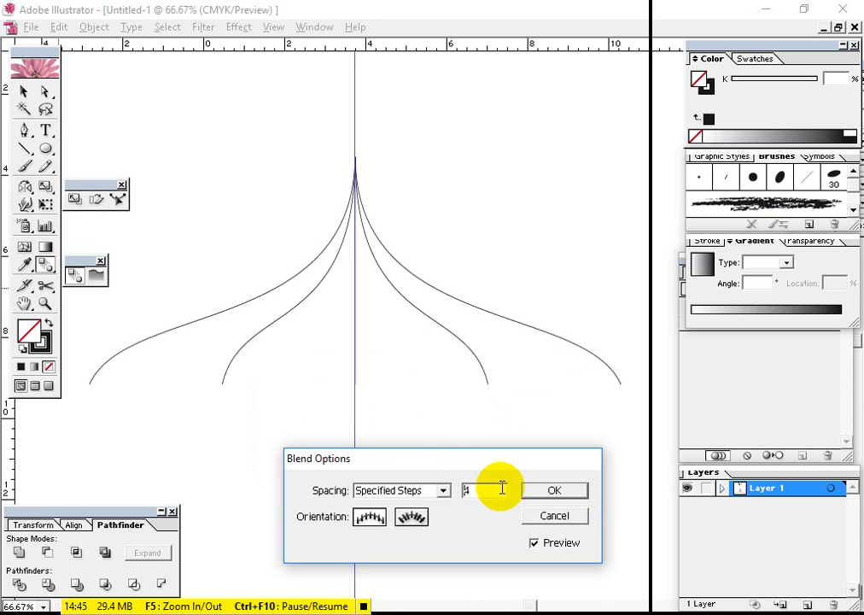
key(Up)
key(Up)
key(Up)
key(Up)
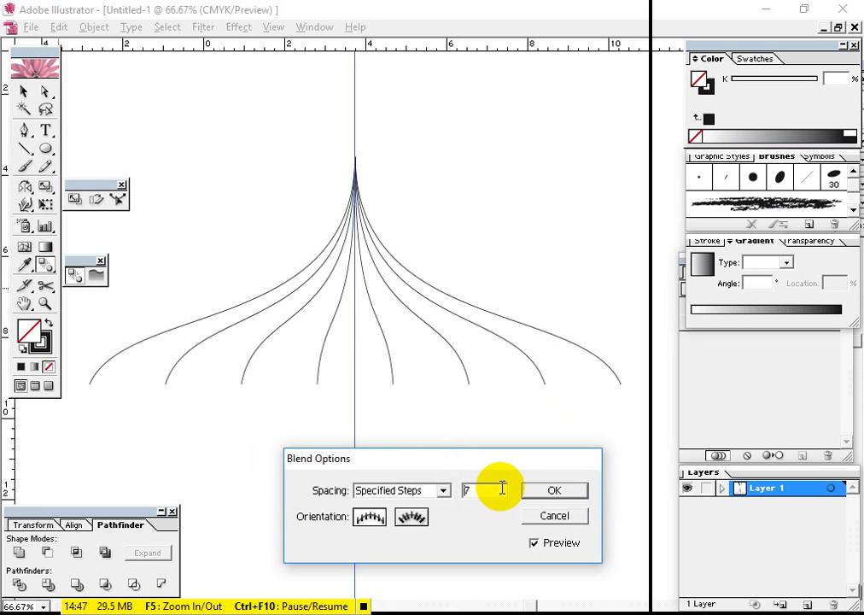
key(Up)
key(Up)
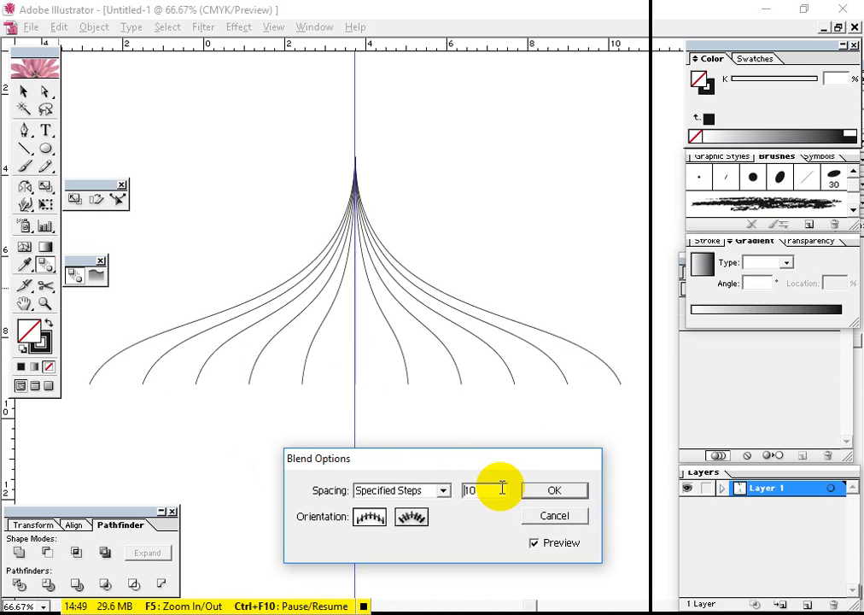
key(Up)
key(Up)
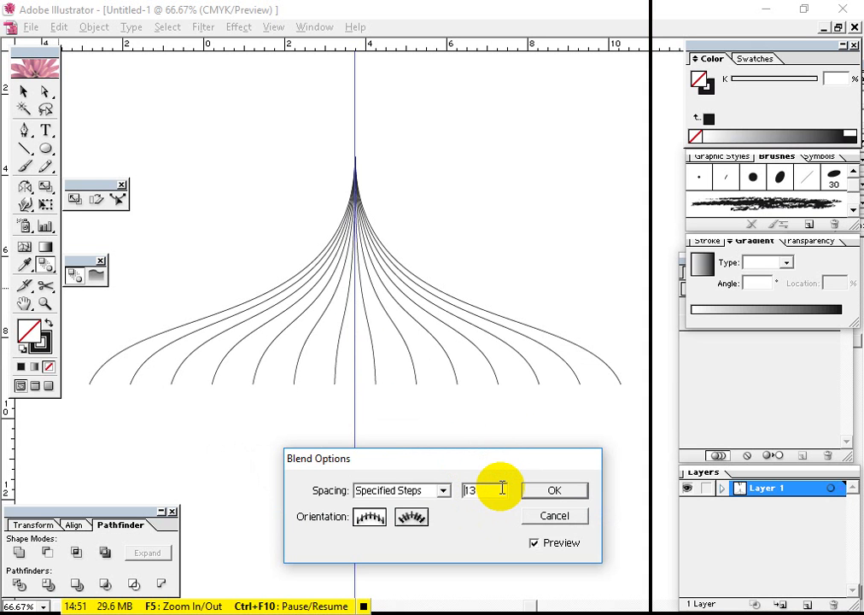
key(Up)
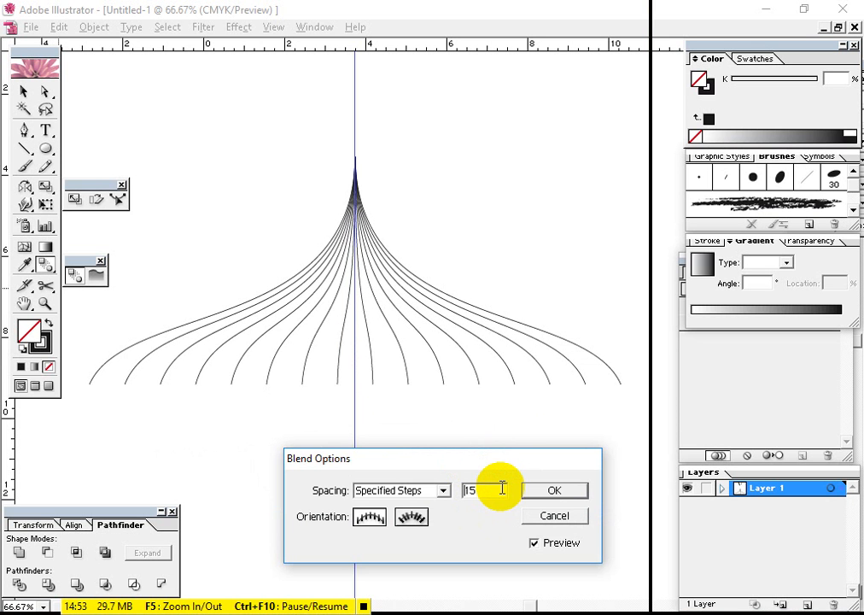
key(Up)
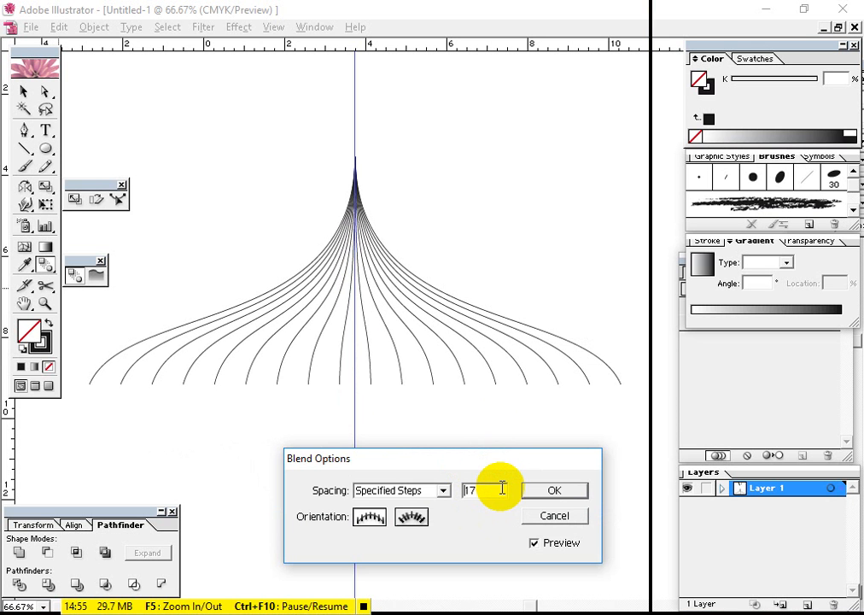
Try lowering the number of specified blend steps to 3 in the preview
key(Down)
key(Down)
key(Down)
key(Down)
key(Down)
key(Down)
key(Down)
key(Down)
key(Down)
key(Down)
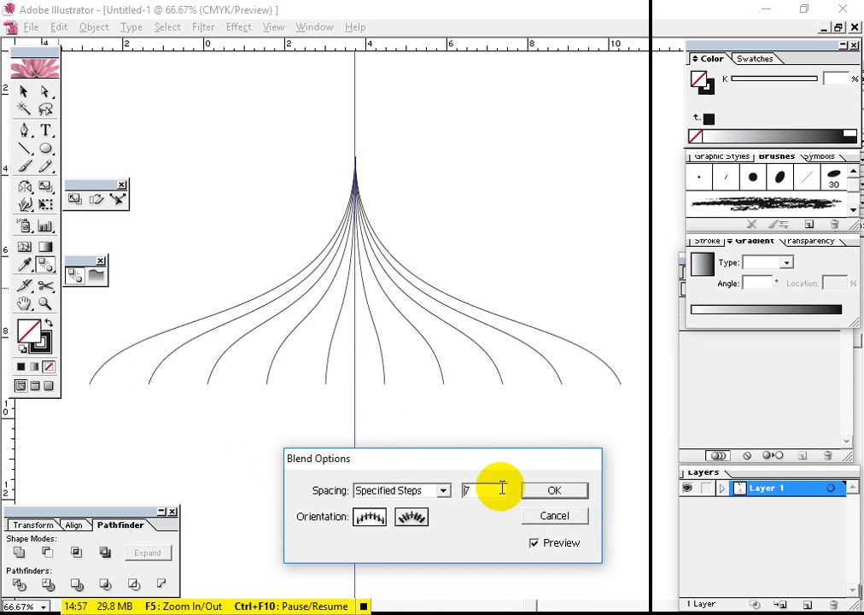
key(Down)
key(Down)
key(Down)
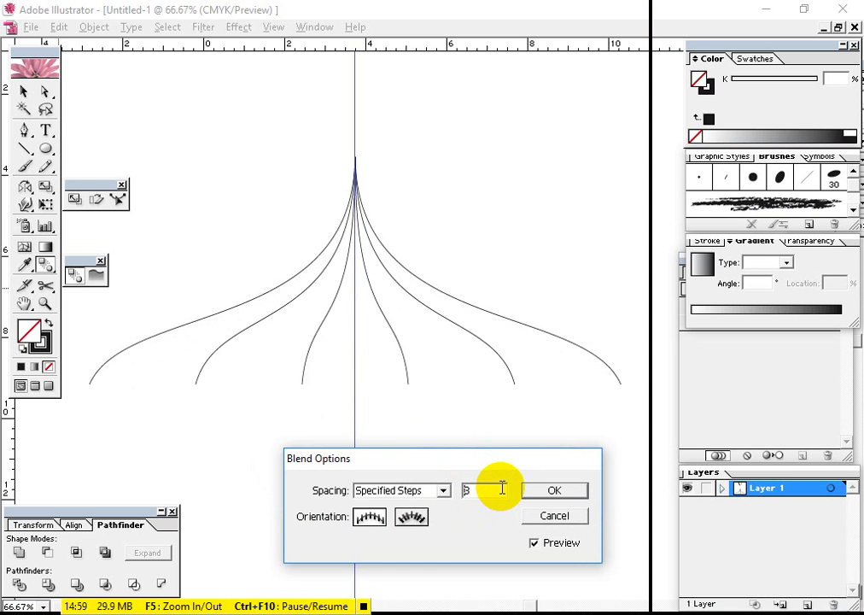
Set the blend between the two S-shaped curves to 11 specified steps and apply it
key(Up)
key(Up)
key(Up)
key(Up)
key(Up)
key(Up)
key(Up)
key(Up)
key(Up)
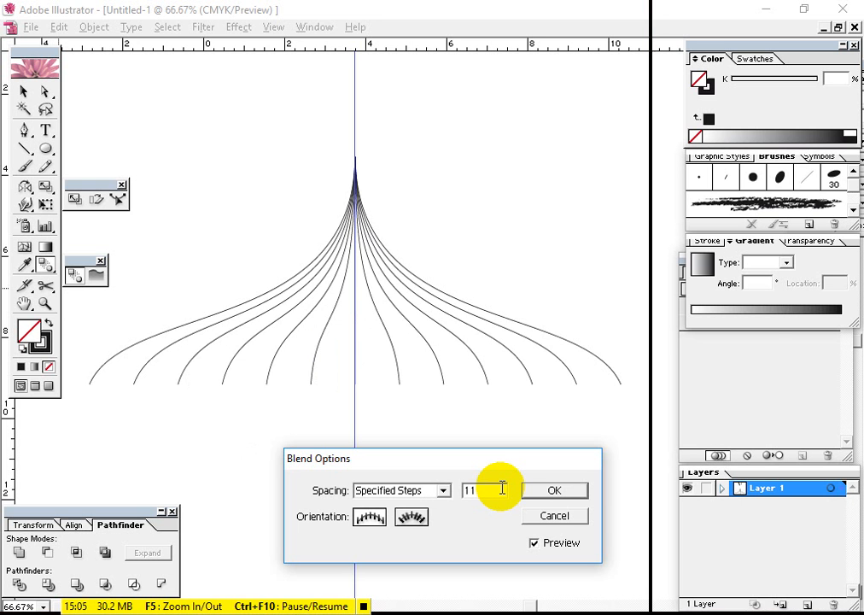
click(576, 493)
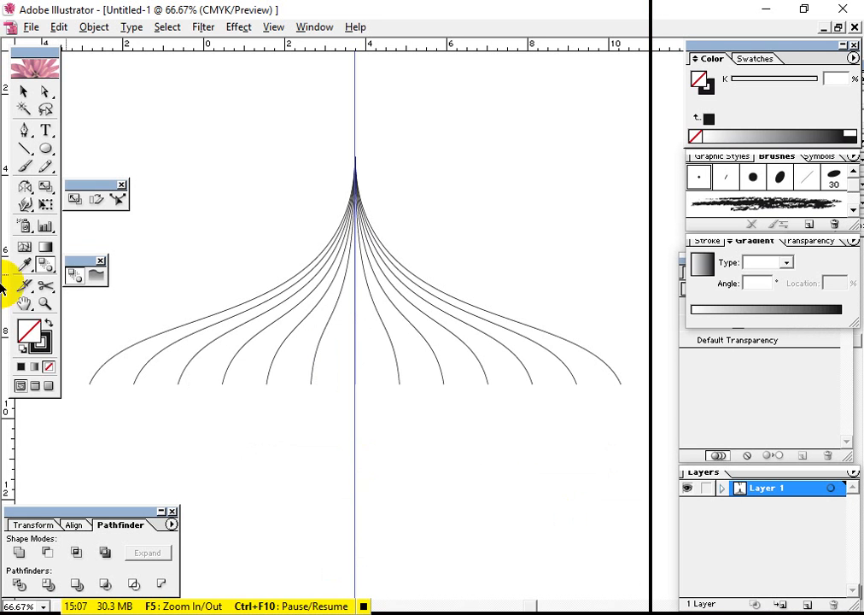
Select the blended curves with the Selection tool and expand the blend into separate paths
click(25, 92)
click(347, 292)
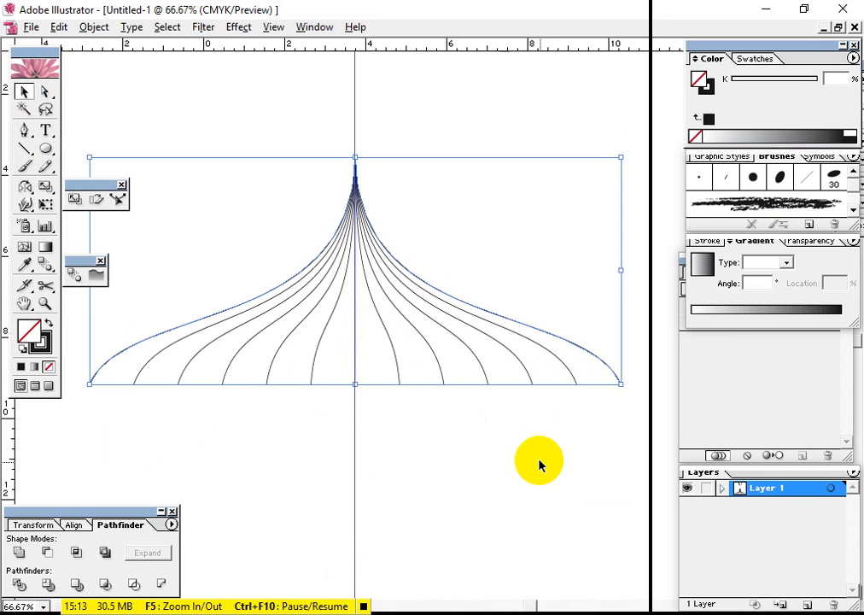
click(505, 424)
click(482, 305)
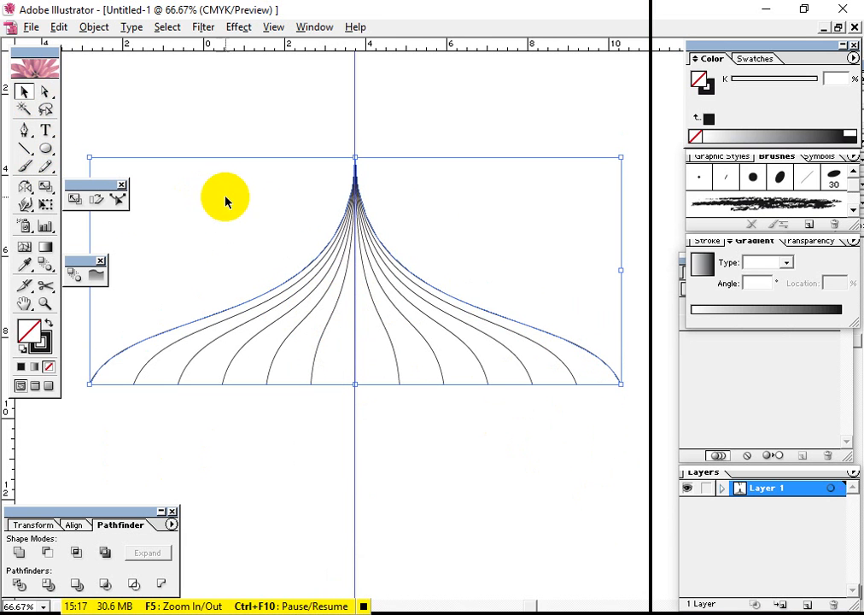
click(94, 27)
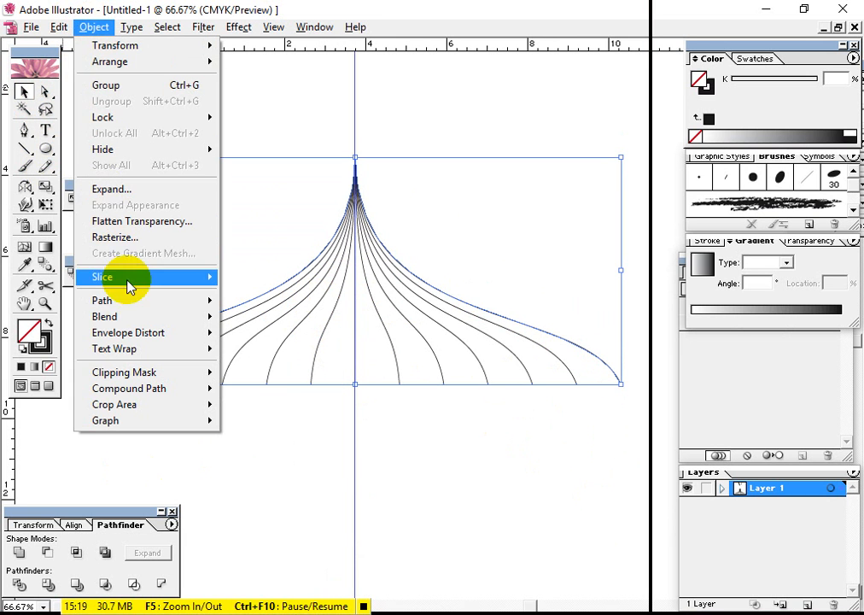
click(137, 189)
click(529, 259)
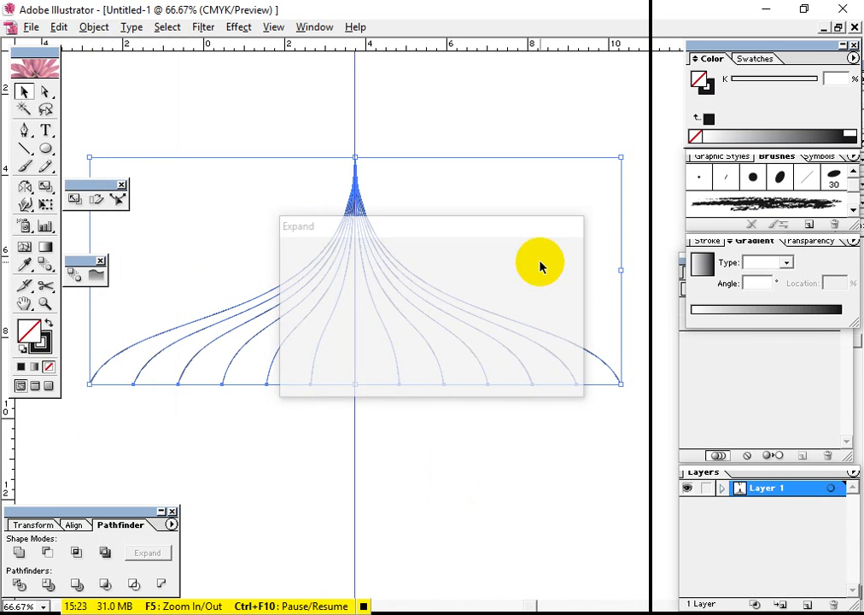
Ungroup the expanded blend curves and deselect them
click(482, 484)
click(612, 378)
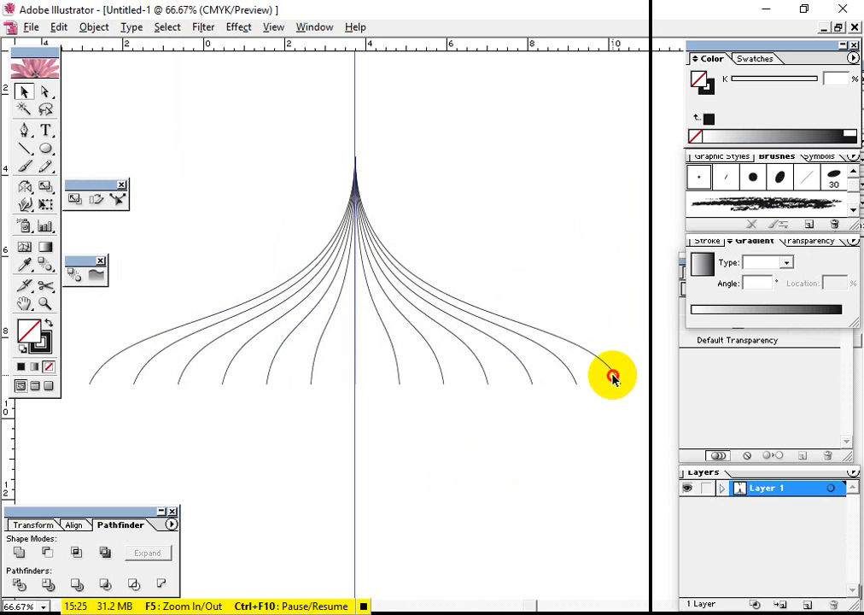
click(616, 373)
right_click(613, 373)
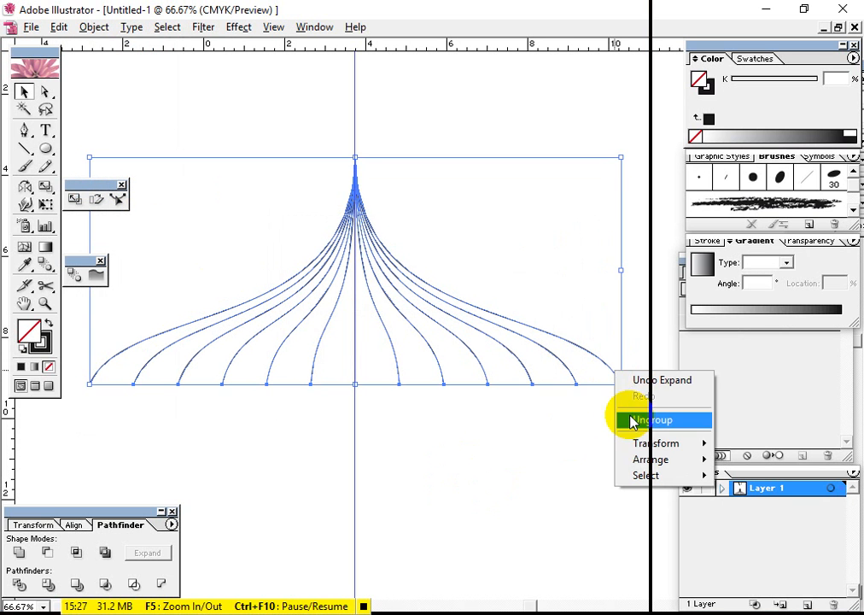
click(632, 420)
click(622, 394)
Group the outermost right and left curves and send the pair to the back
click(622, 385)
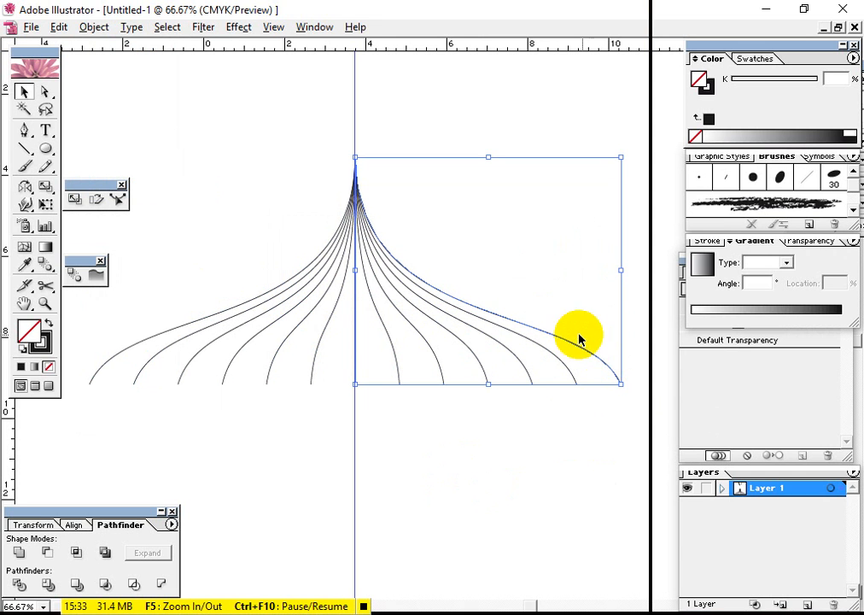
shift+click(88, 375)
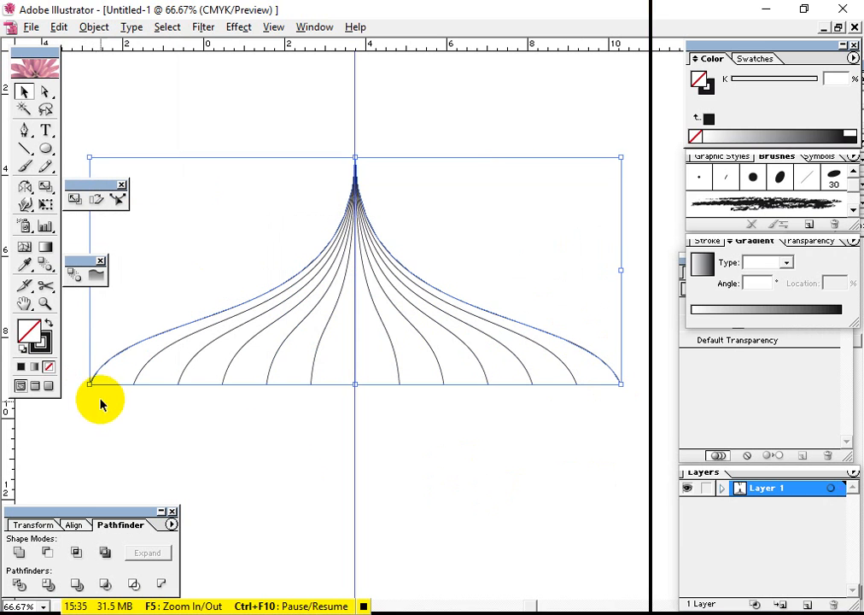
click(611, 373)
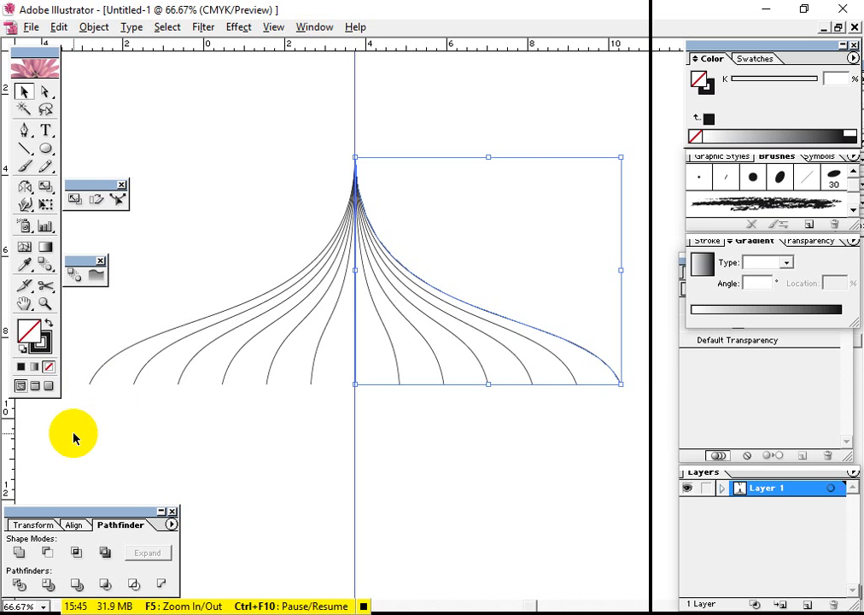
shift+click(96, 383)
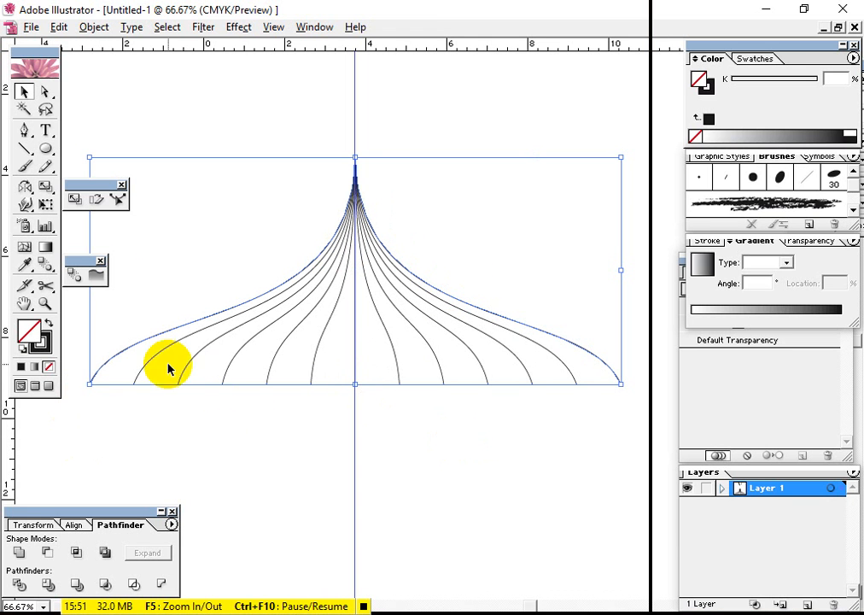
click(92, 28)
click(119, 94)
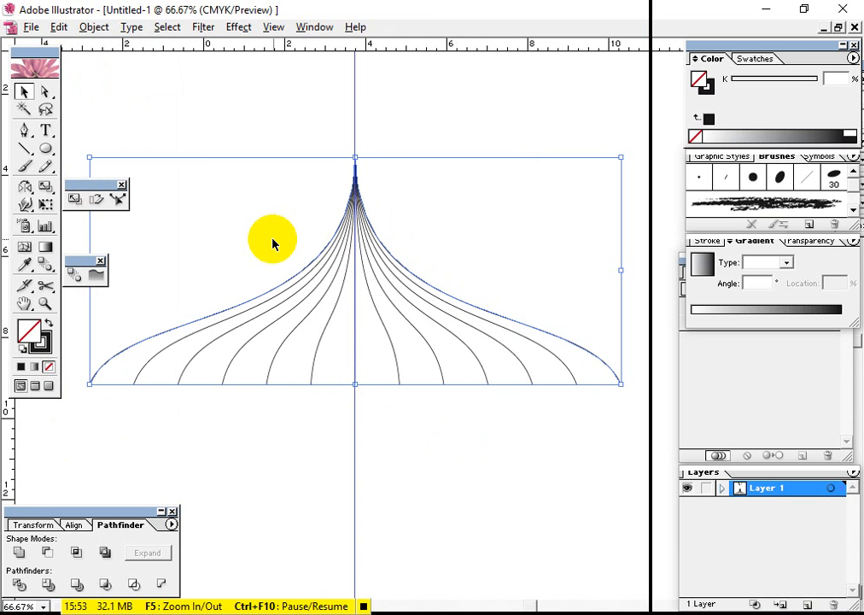
click(109, 31)
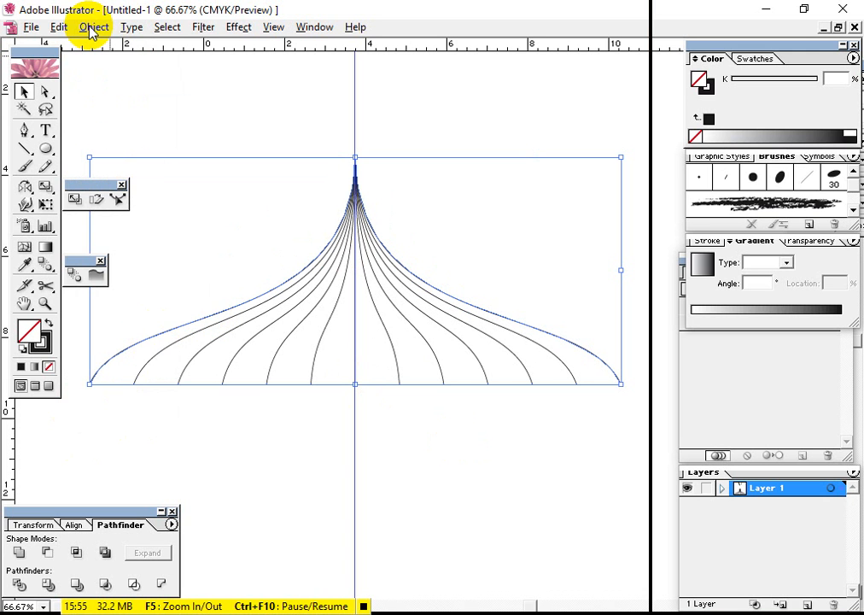
mouse_move(128, 61)
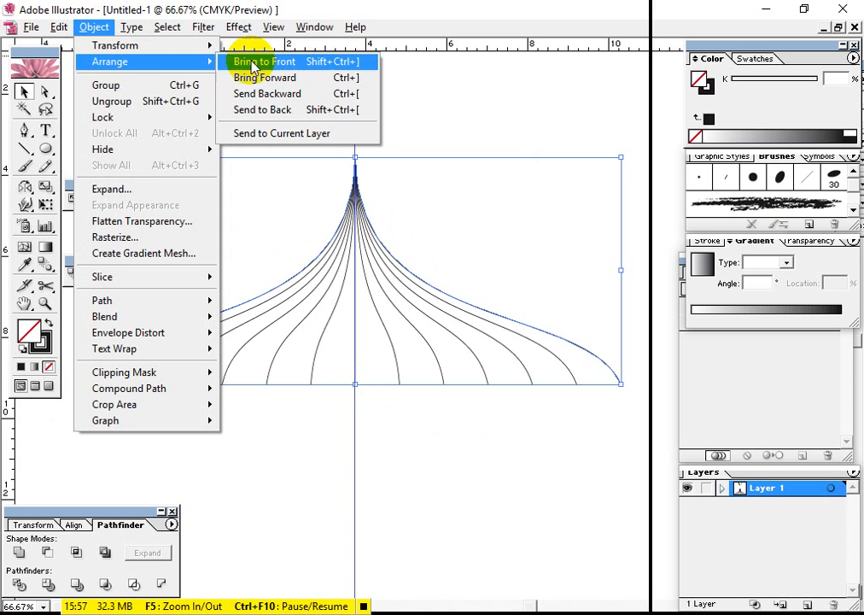
click(264, 117)
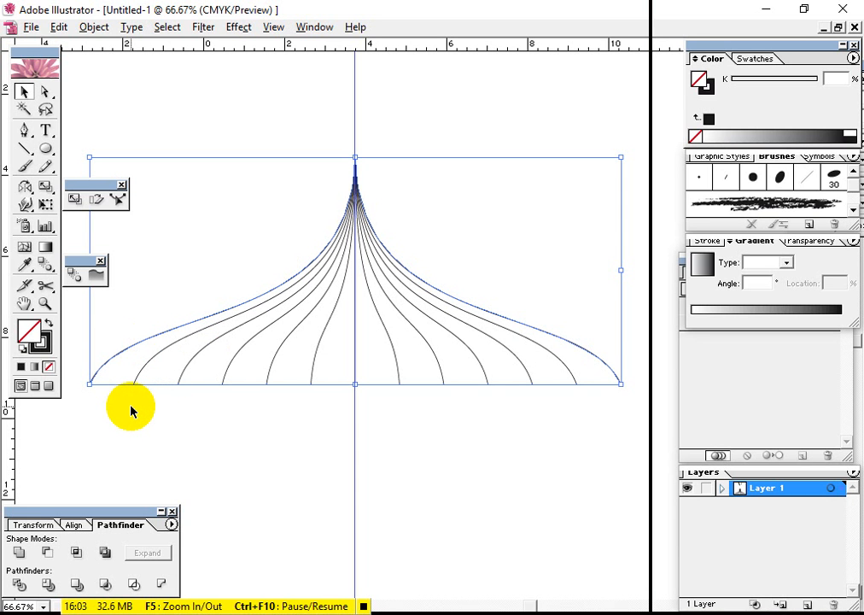
Ungroup the pair of outermost curves and deselect them
click(611, 410)
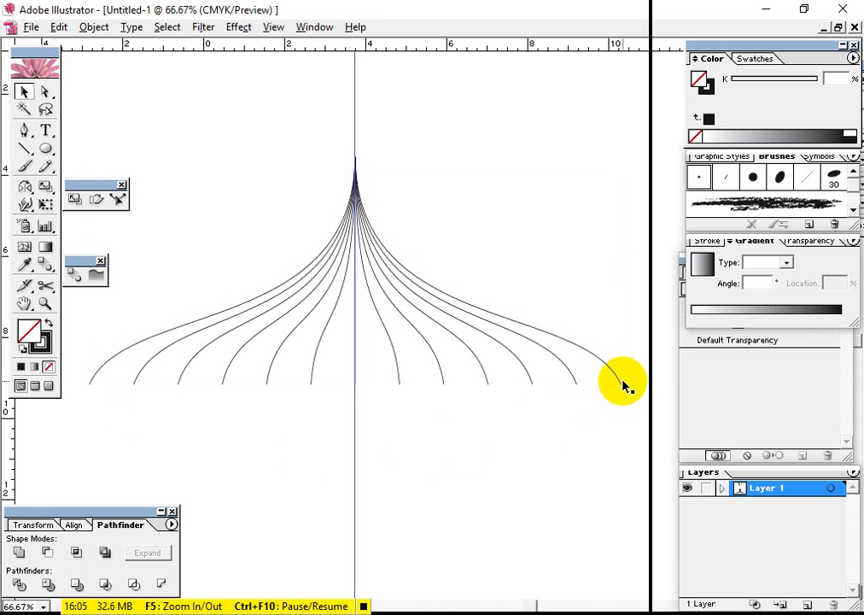
click(619, 384)
click(110, 386)
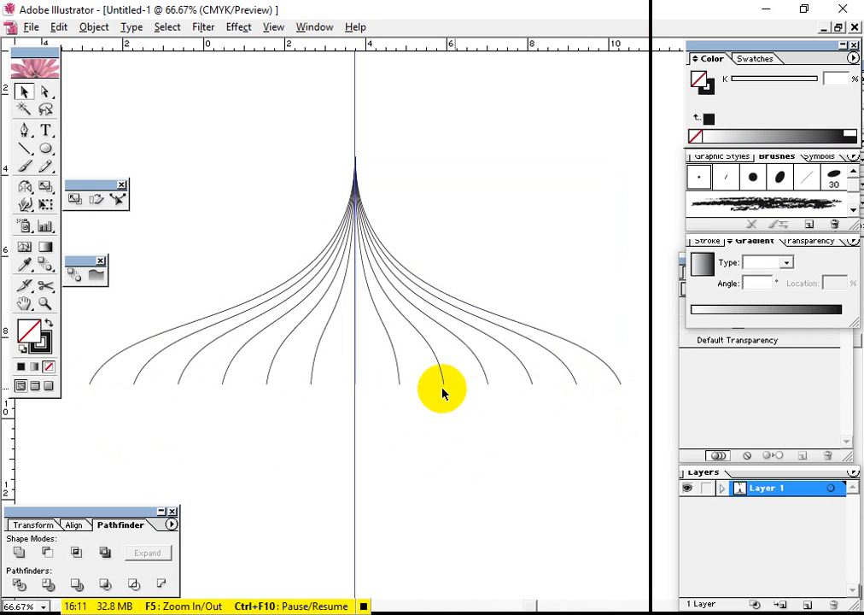
click(616, 378)
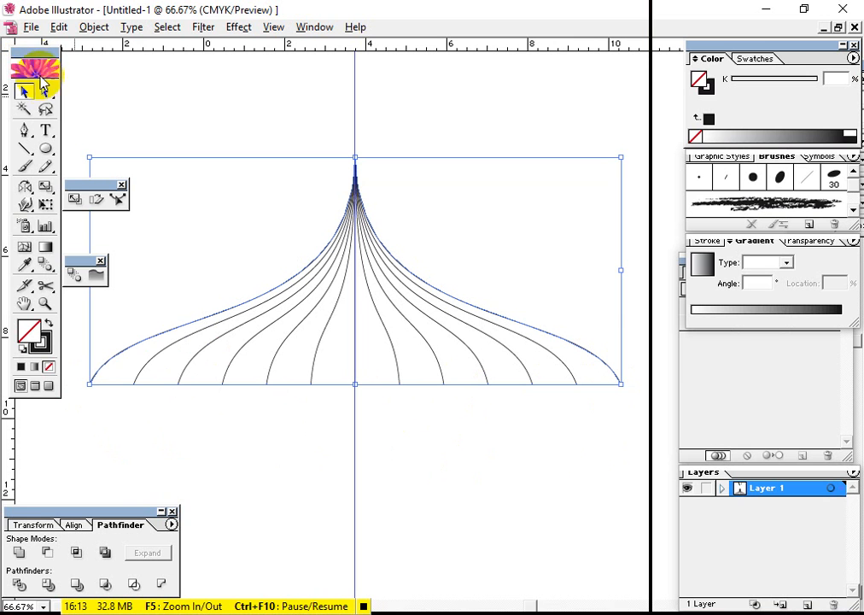
click(92, 27)
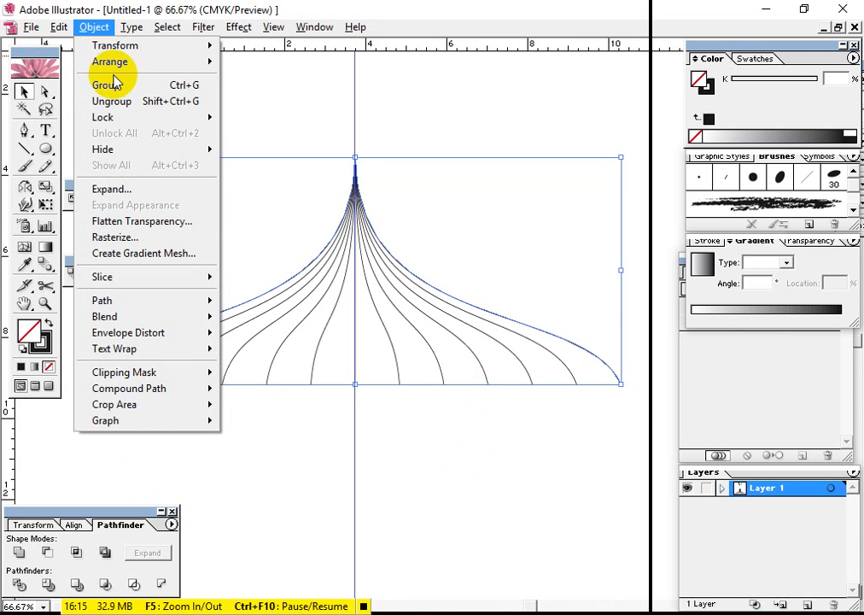
click(119, 99)
click(573, 398)
Try to join the lower ends of the two outermost curves after selecting them with the Direct Selection tool
click(46, 91)
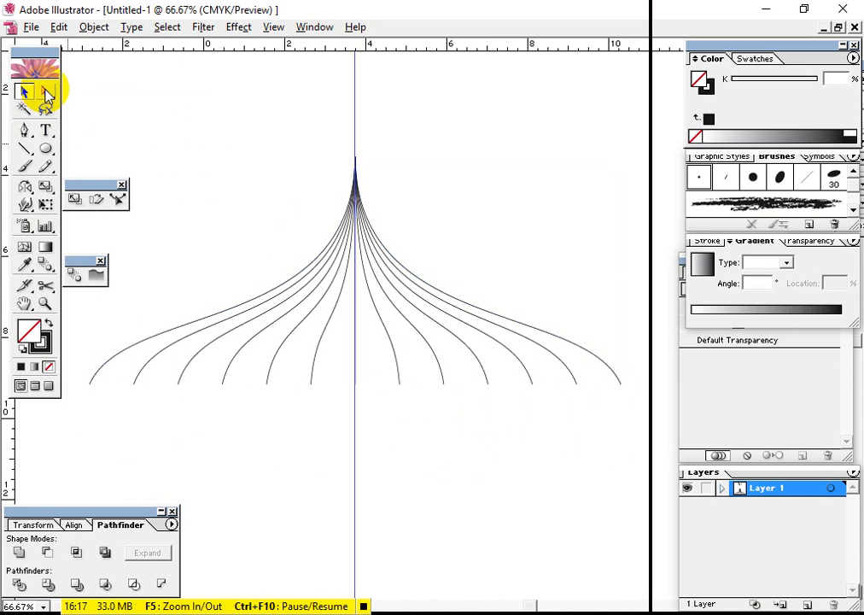
drag(613, 377, 620, 384)
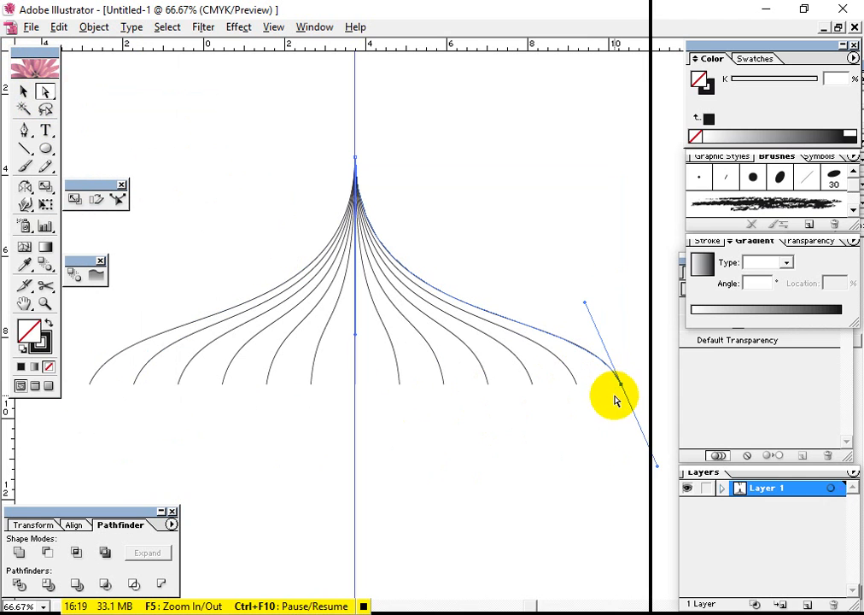
drag(92, 391, 85, 374)
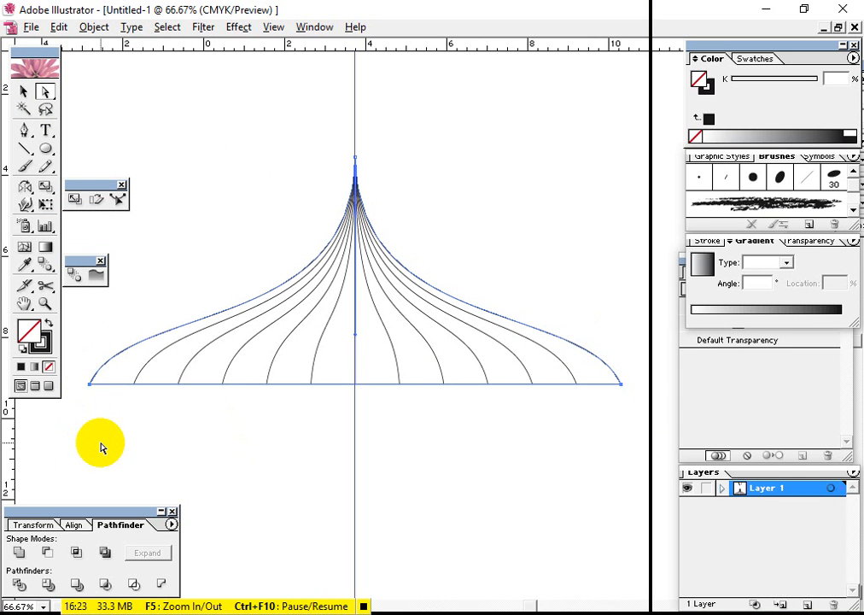
click(89, 28)
mouse_move(204, 298)
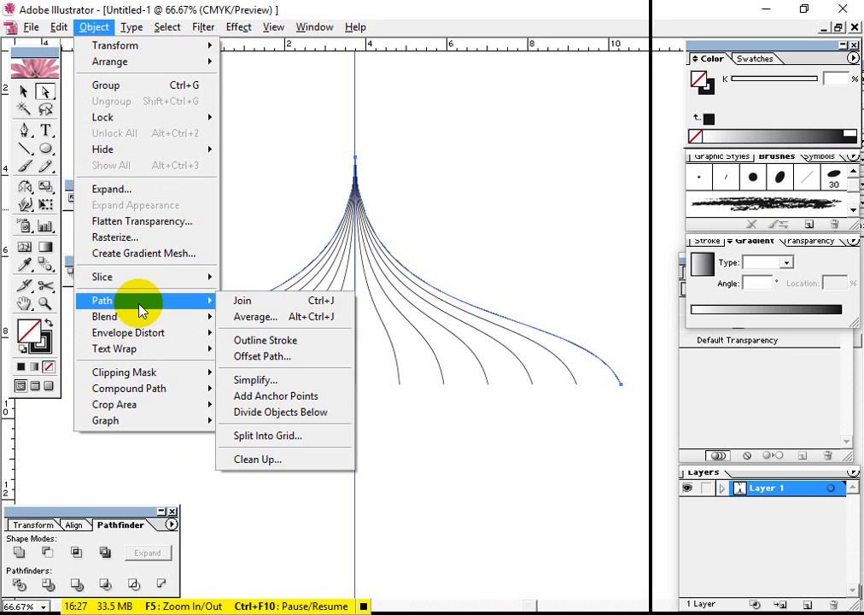
click(288, 305)
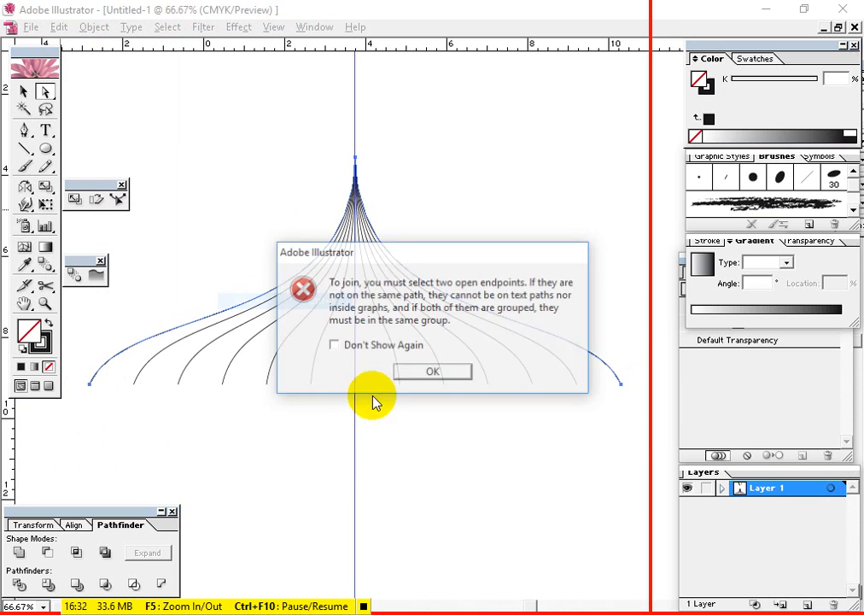
click(435, 374)
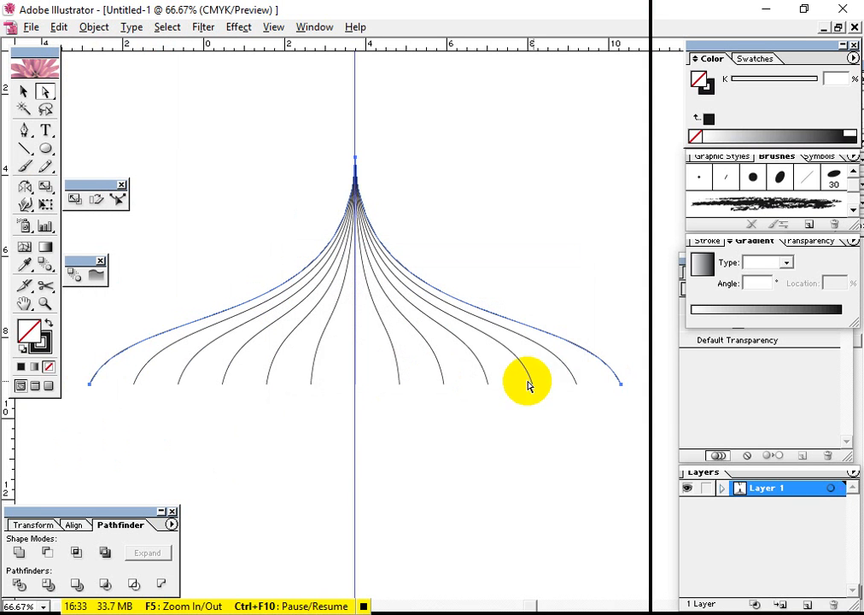
click(627, 400)
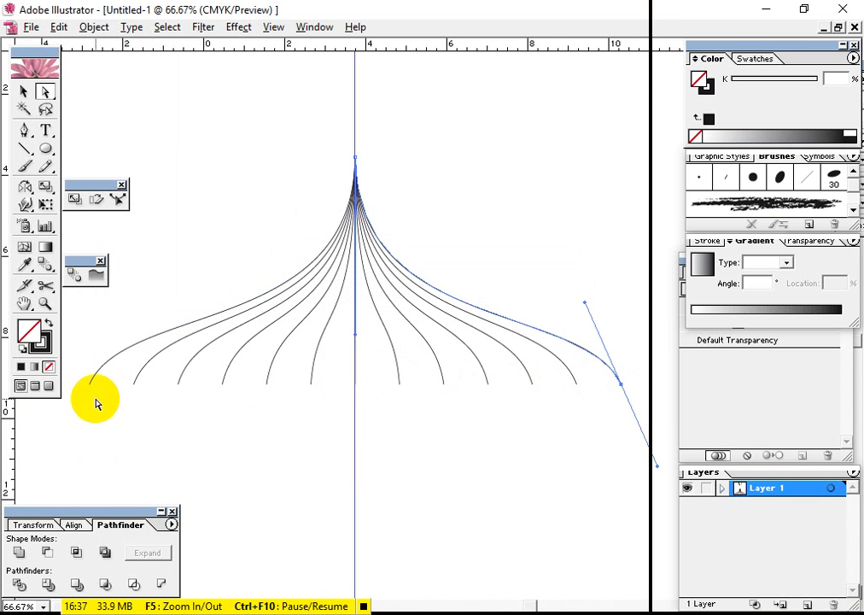
shift+click(82, 378)
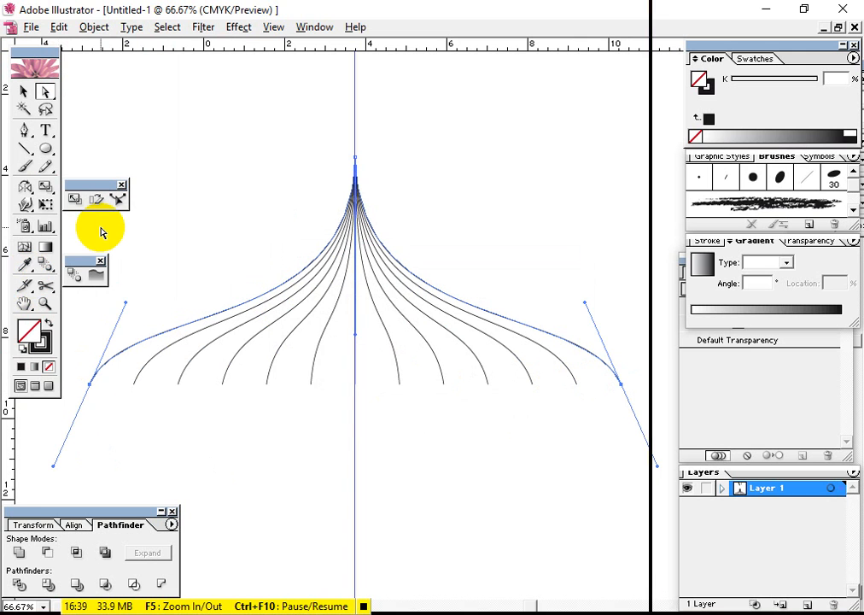
key(ctrl+z)
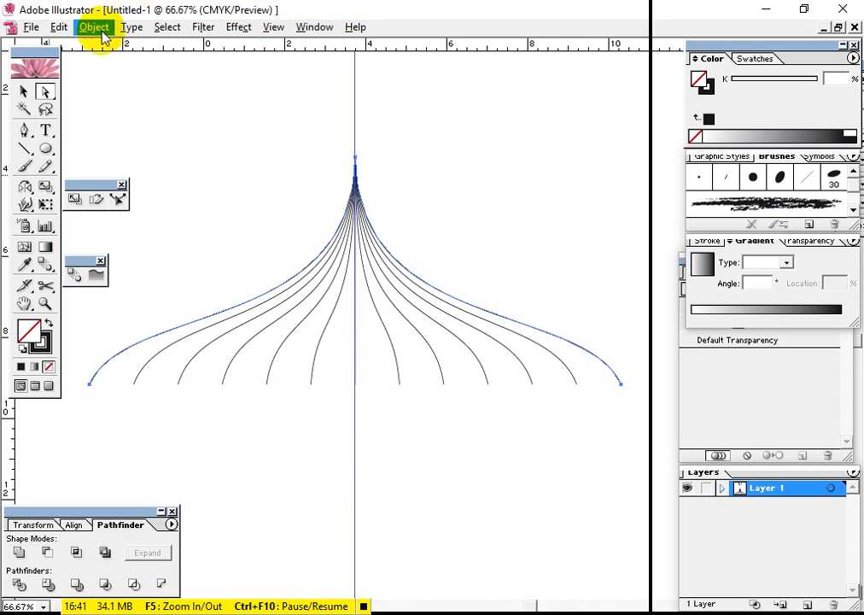
Select only the lower endpoints of the two outermost curves, join them with a straight base line, and deselect
drag(633, 404, 596, 364)
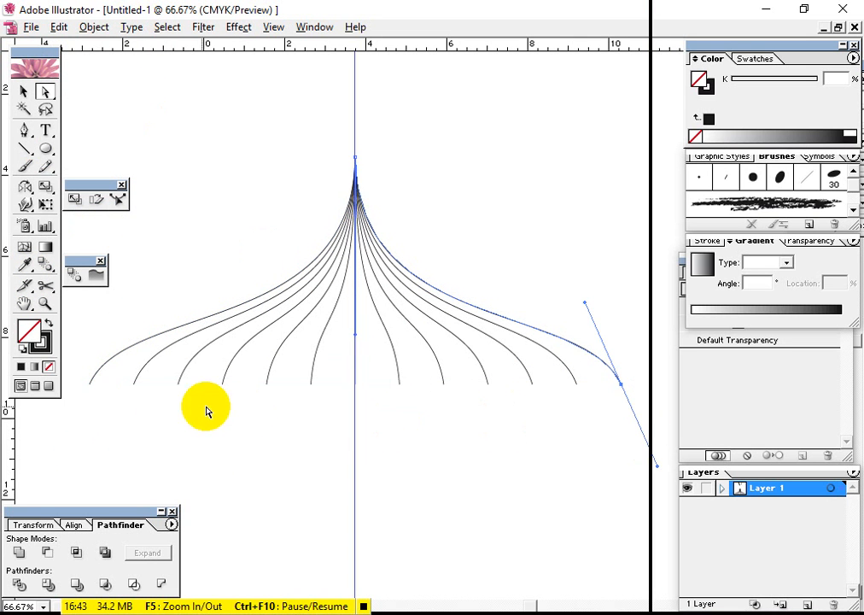
drag(107, 399, 73, 275)
click(94, 27)
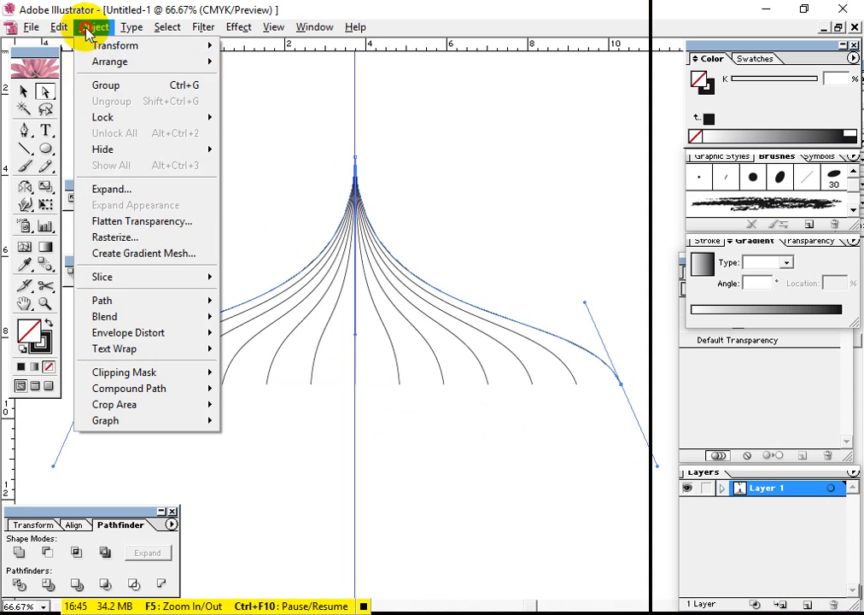
mouse_move(116, 302)
click(271, 299)
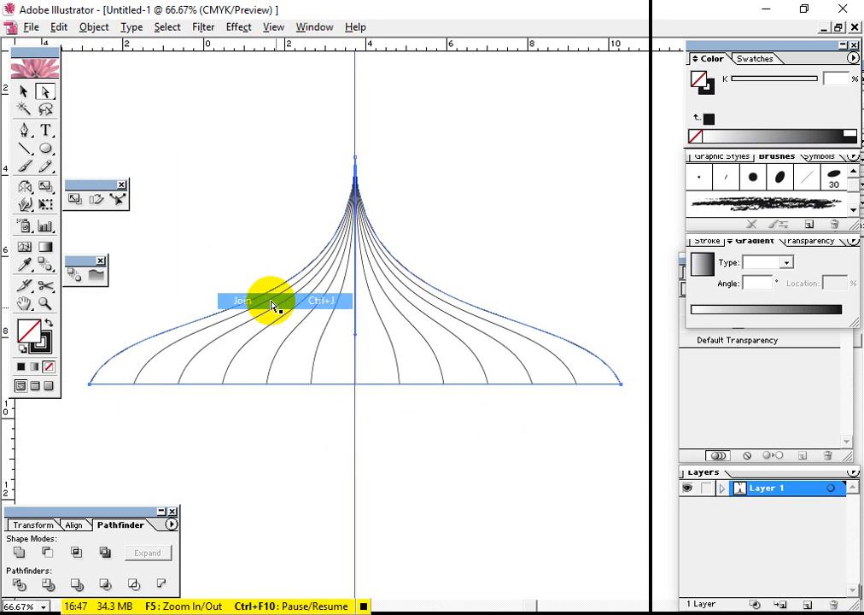
click(559, 449)
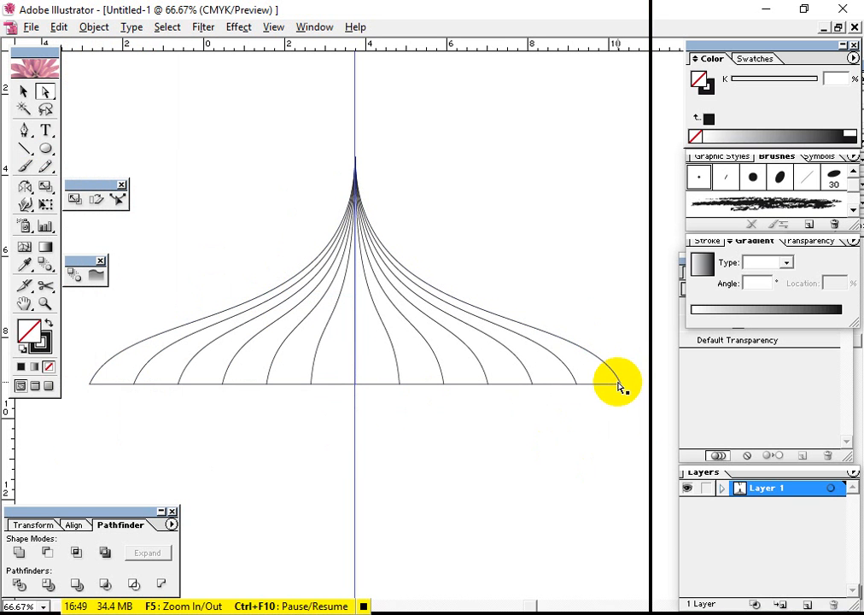
Select the closed outer shape with the Selection tool and fill it with dark green, hex 386800
click(618, 387)
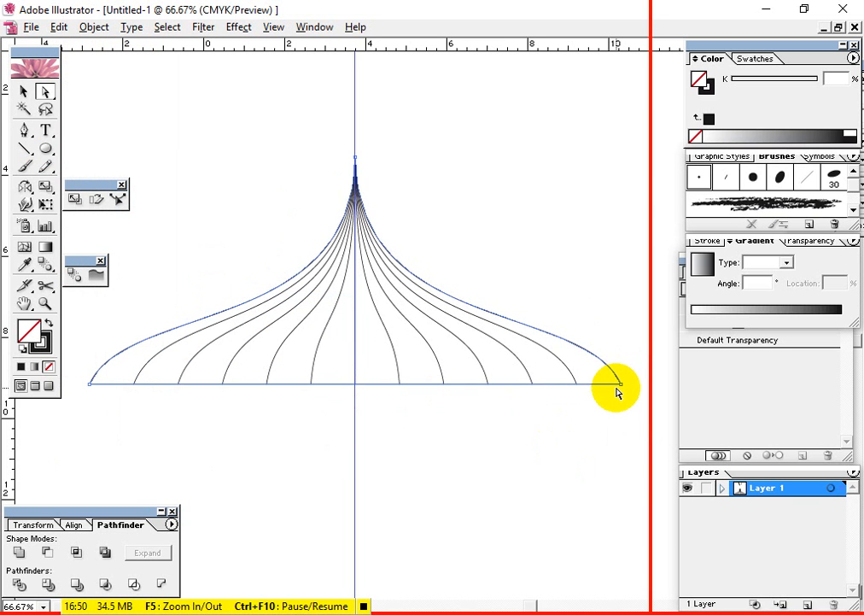
click(23, 93)
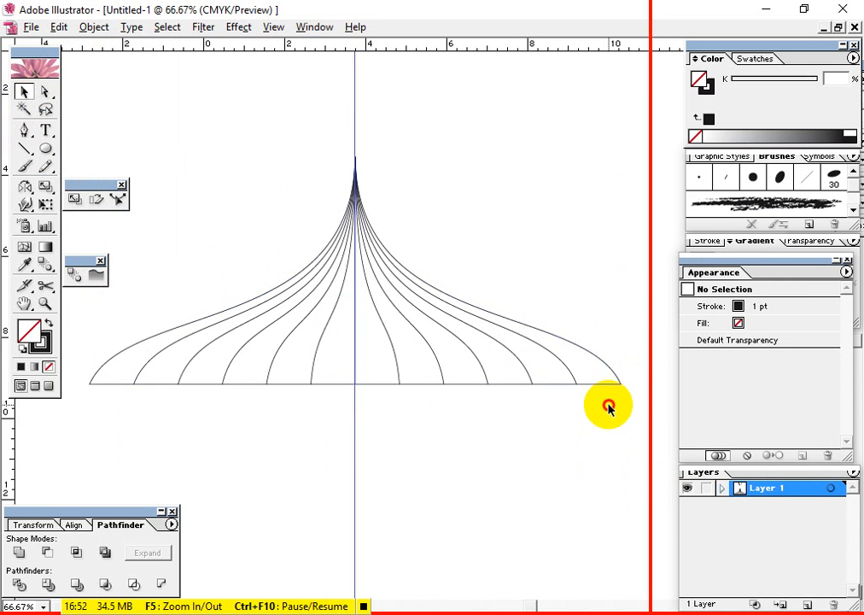
drag(608, 408, 611, 386)
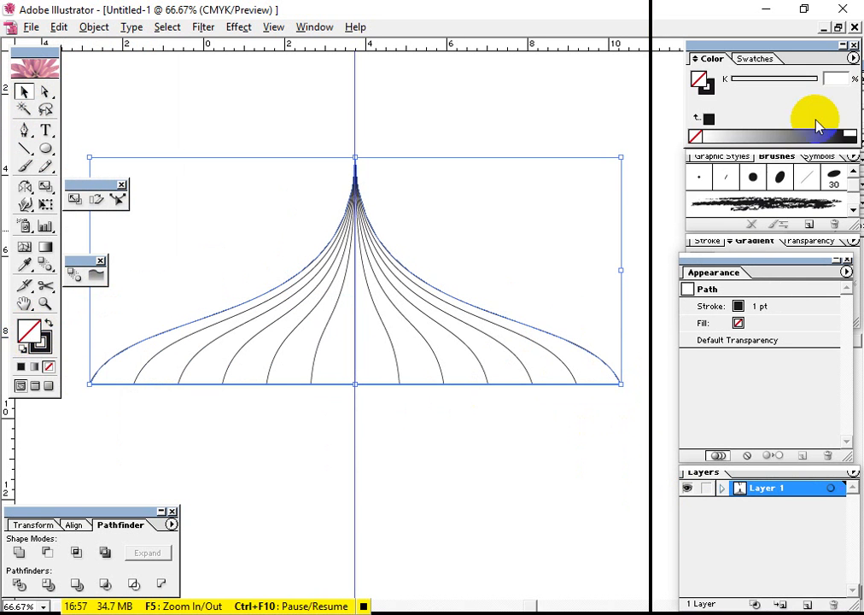
click(853, 58)
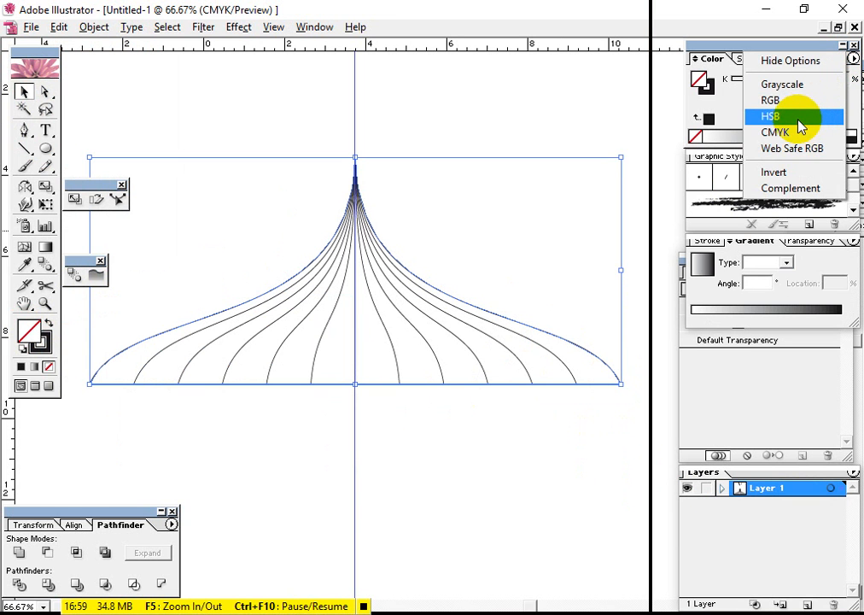
click(789, 134)
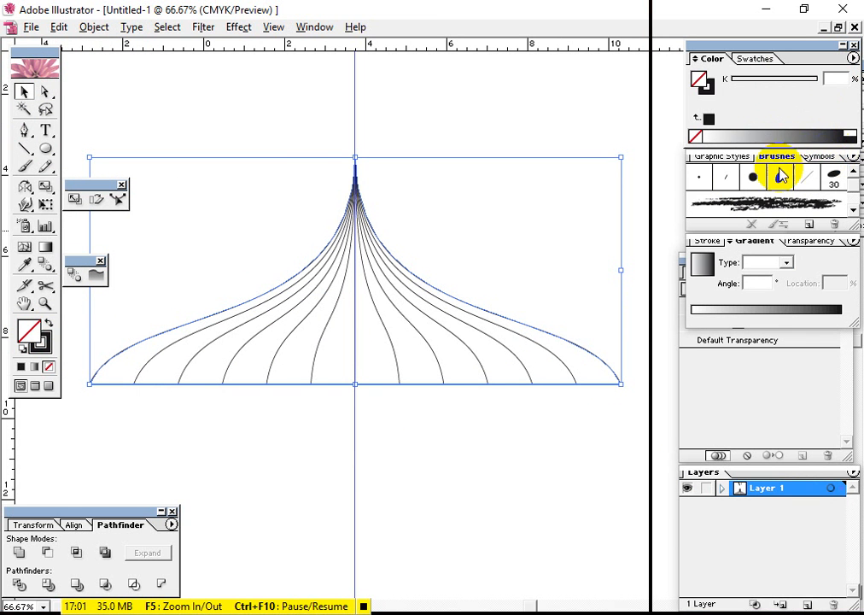
double_click(26, 335)
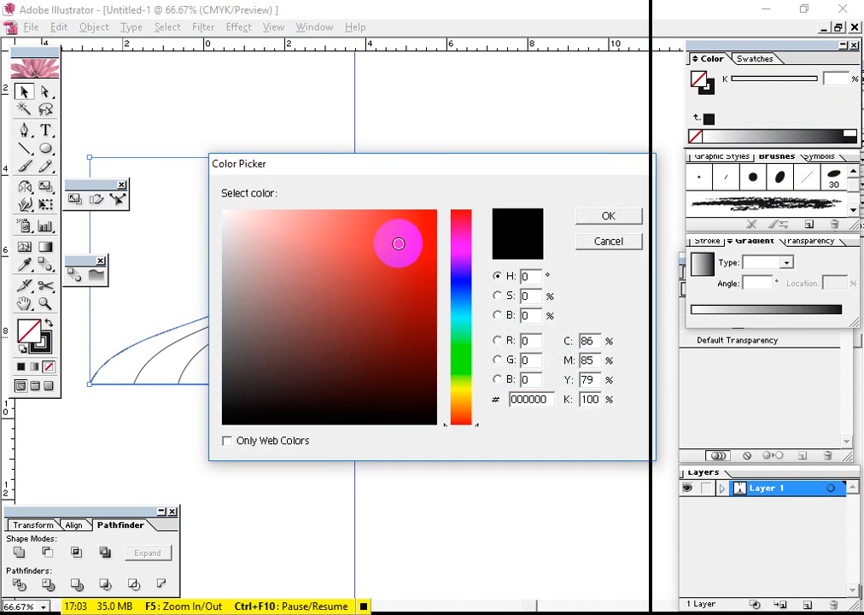
drag(424, 166, 627, 134)
drag(667, 246, 661, 343)
drag(605, 310, 644, 305)
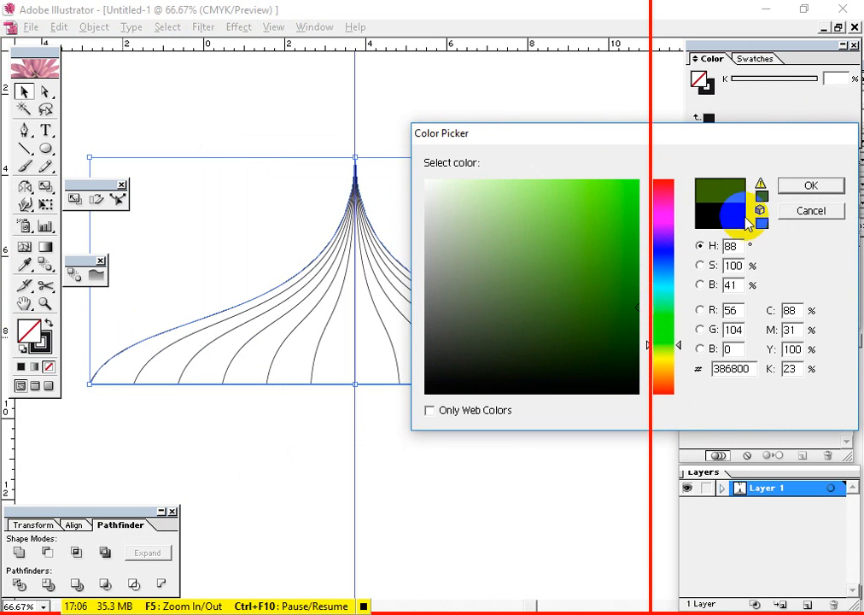
click(784, 185)
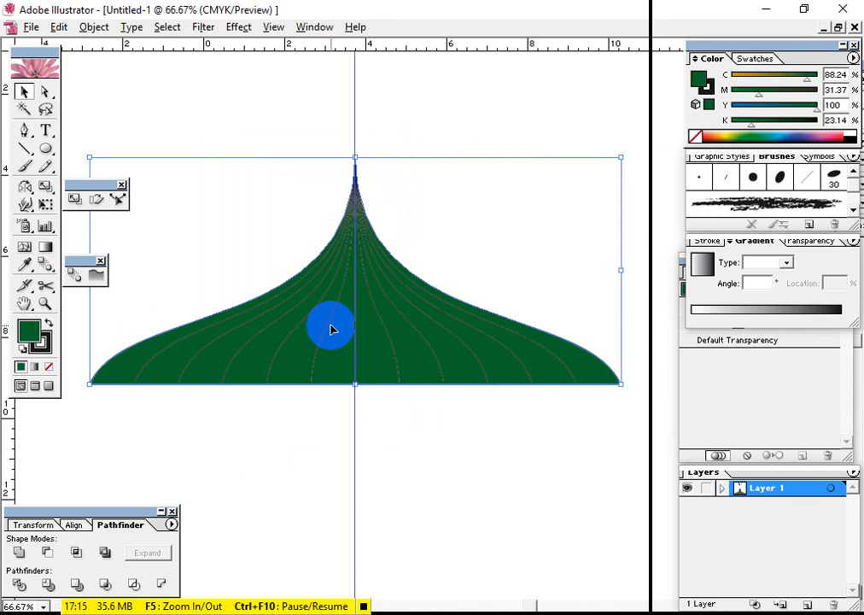
Cut the green outer shape to the clipboard, leaving only the inner curves on the artboard
click(313, 376)
click(320, 338)
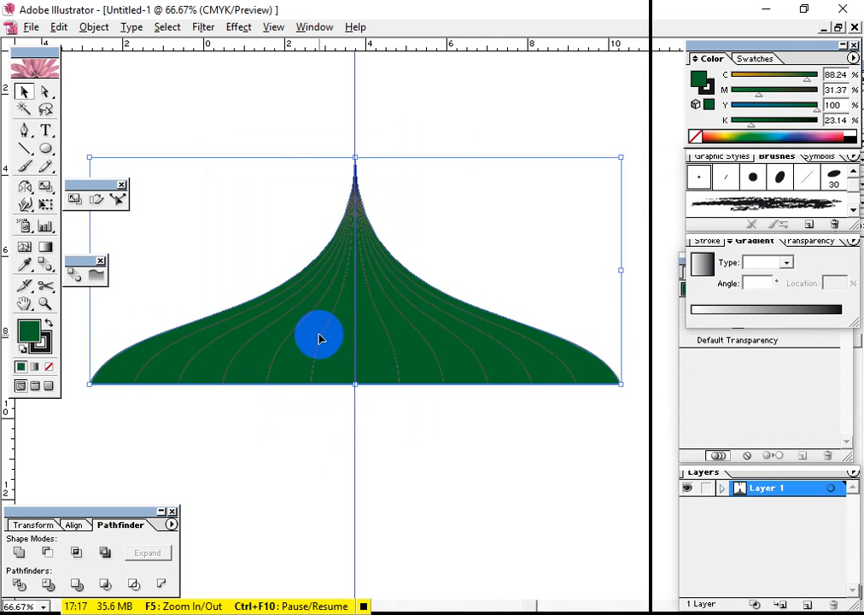
click(318, 351)
click(281, 342)
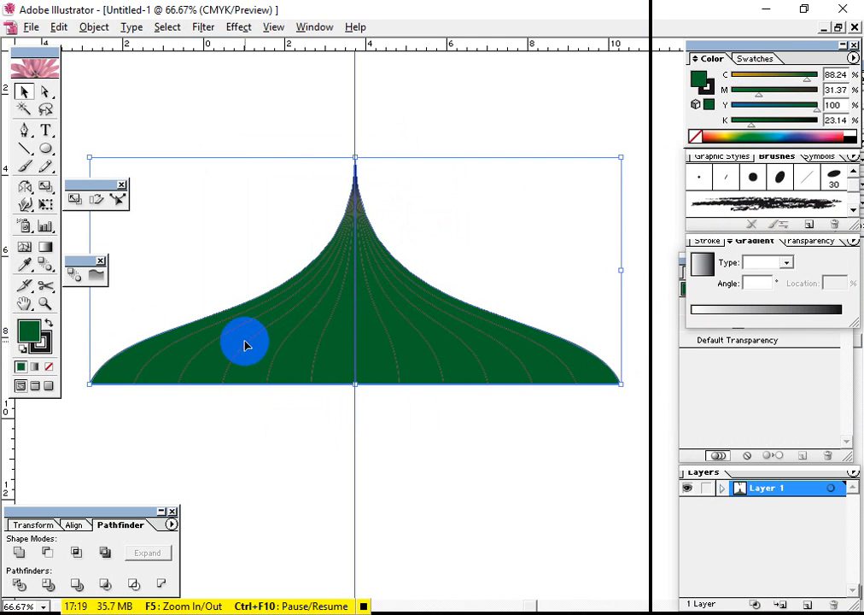
click(403, 441)
click(358, 384)
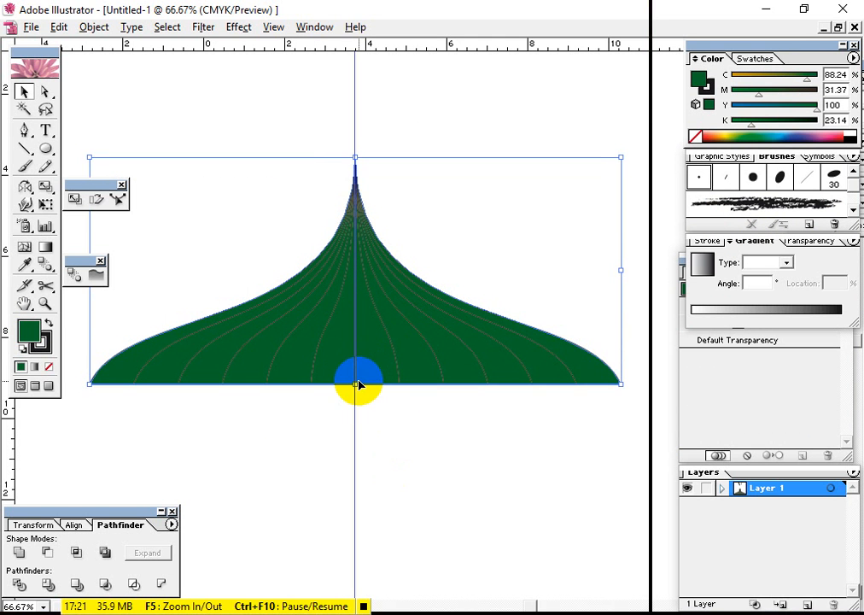
key(Delete)
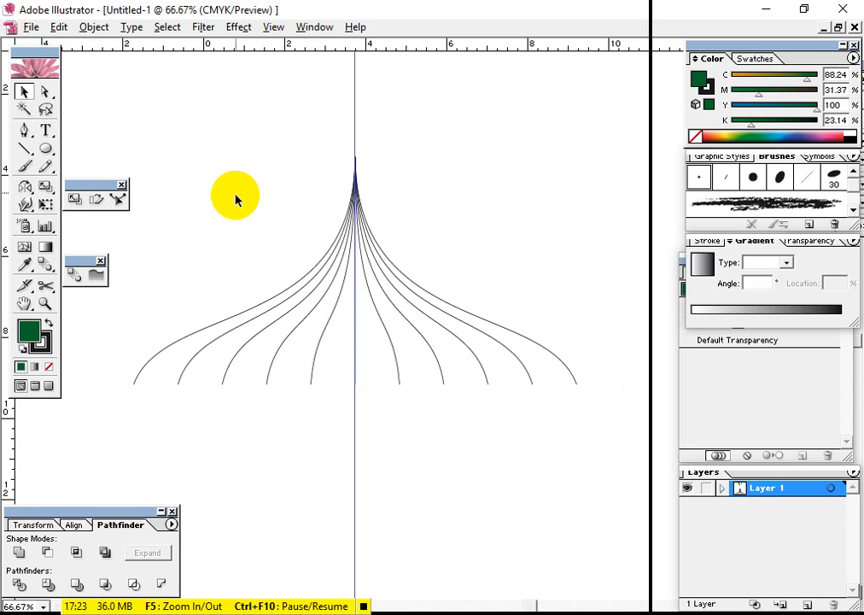
Select all the inner curves and give them a white stroke with a weight of 2 pt
drag(127, 126, 577, 502)
right_click(426, 366)
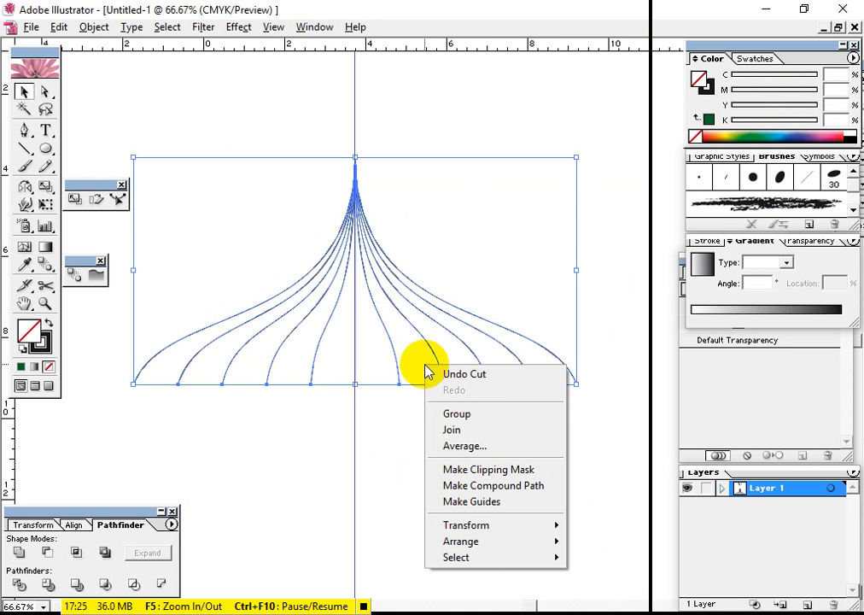
click(588, 542)
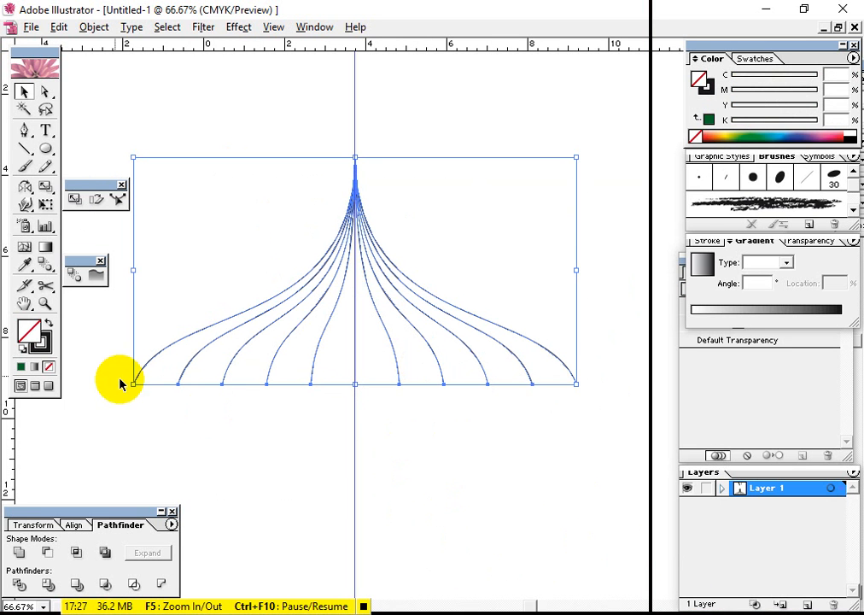
click(39, 346)
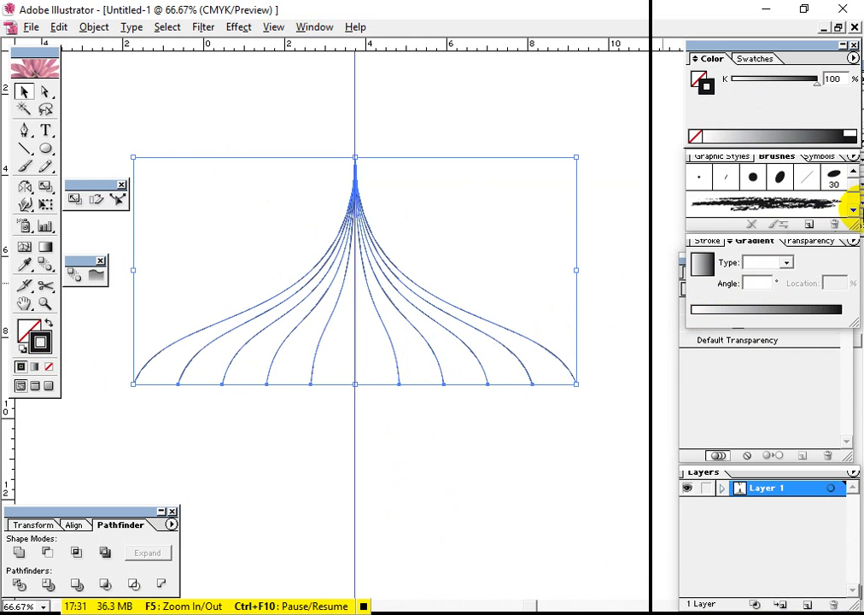
click(851, 133)
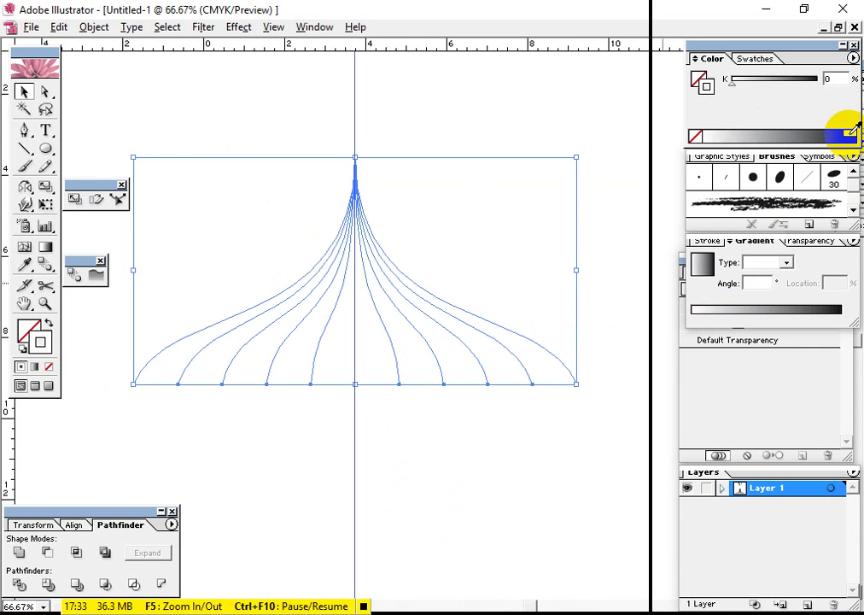
click(714, 242)
double_click(755, 258)
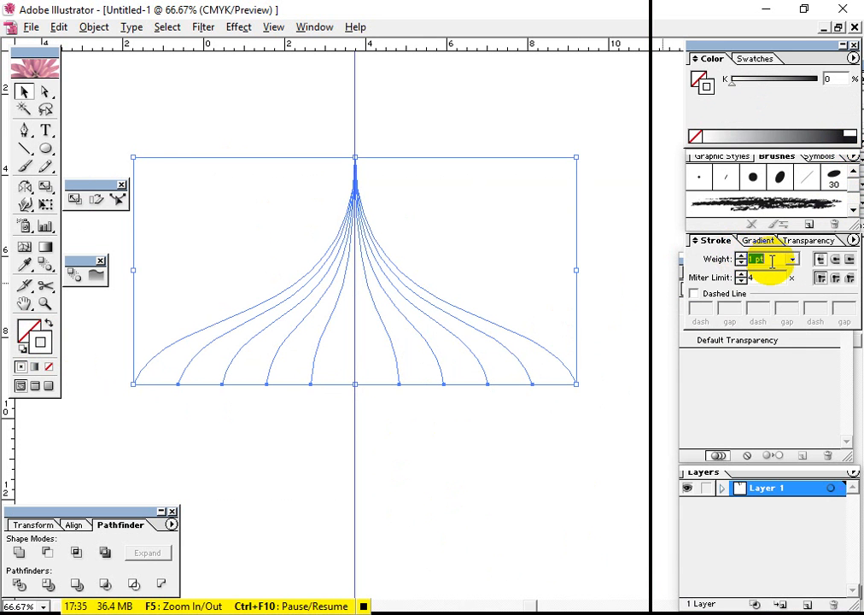
text(2)
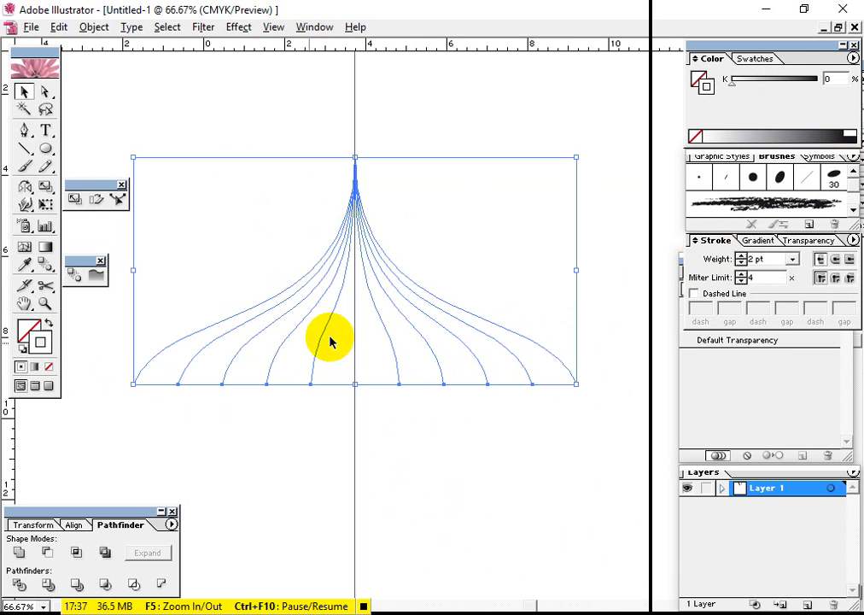
Paste the cut green shape in place behind the white curves and deselect it
key(ctrl+alt+3)
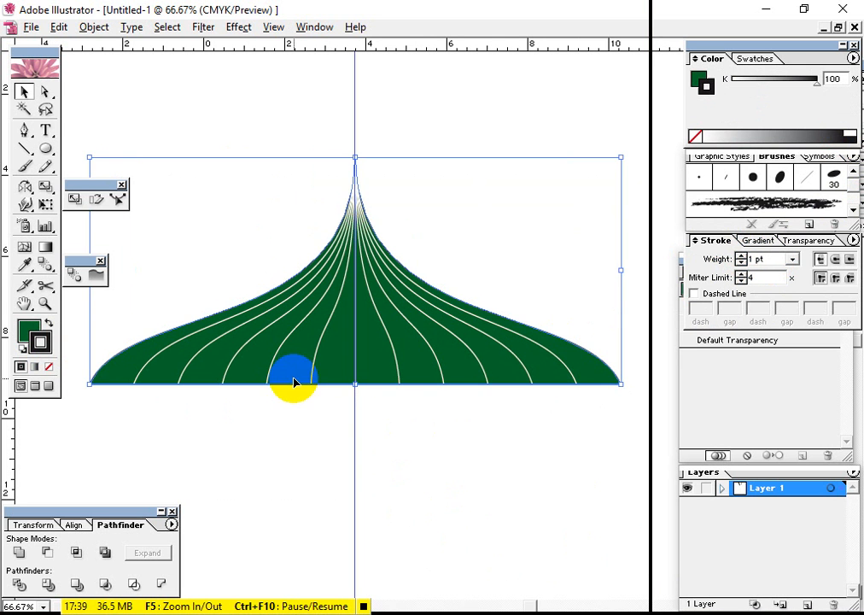
click(495, 443)
click(344, 266)
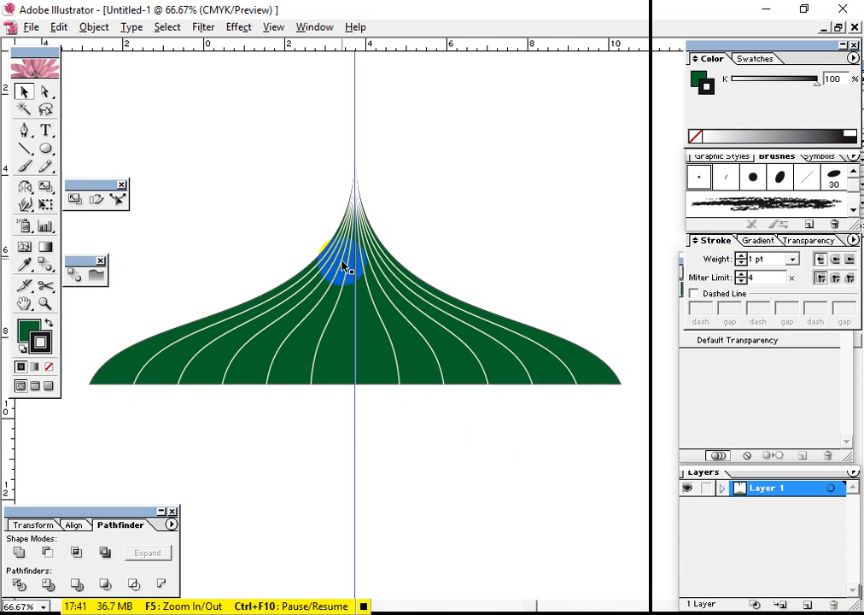
click(410, 357)
click(441, 297)
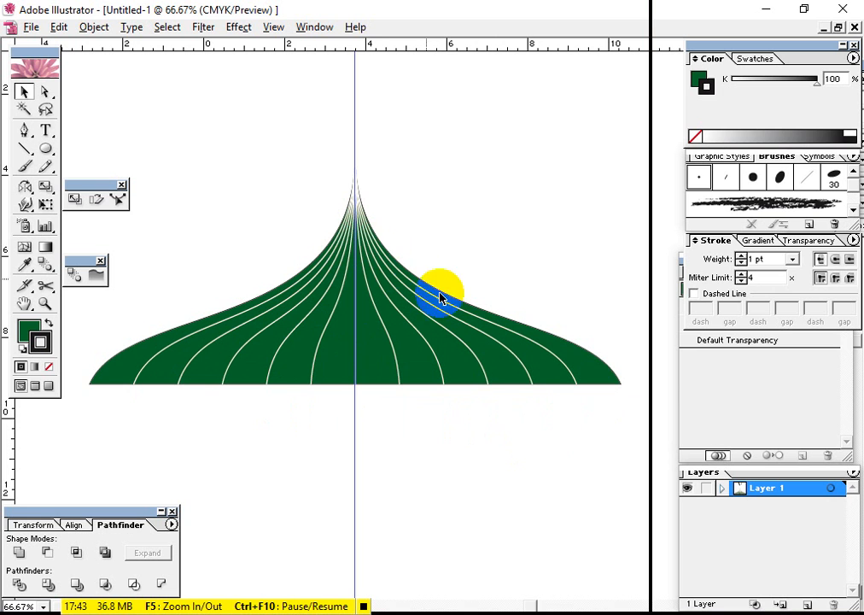
click(392, 253)
click(421, 335)
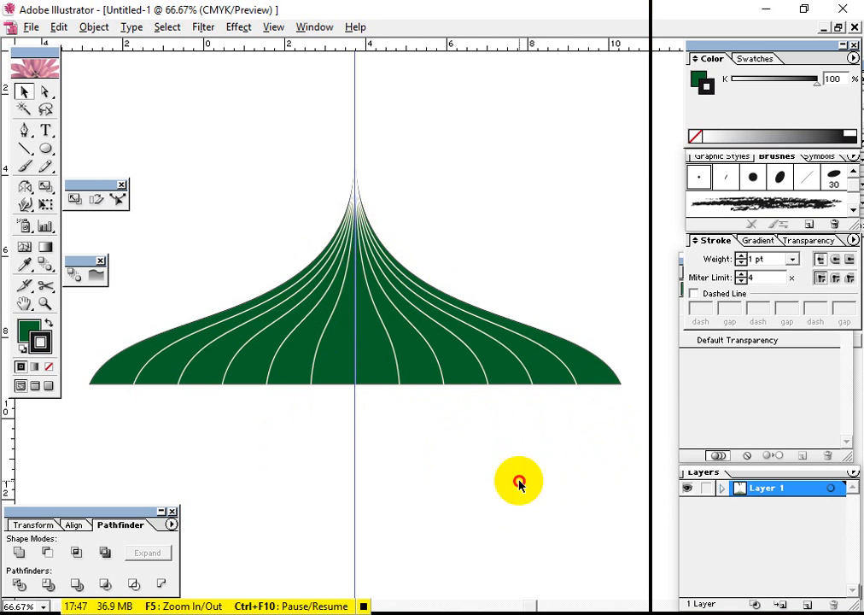
click(363, 381)
click(357, 325)
click(358, 240)
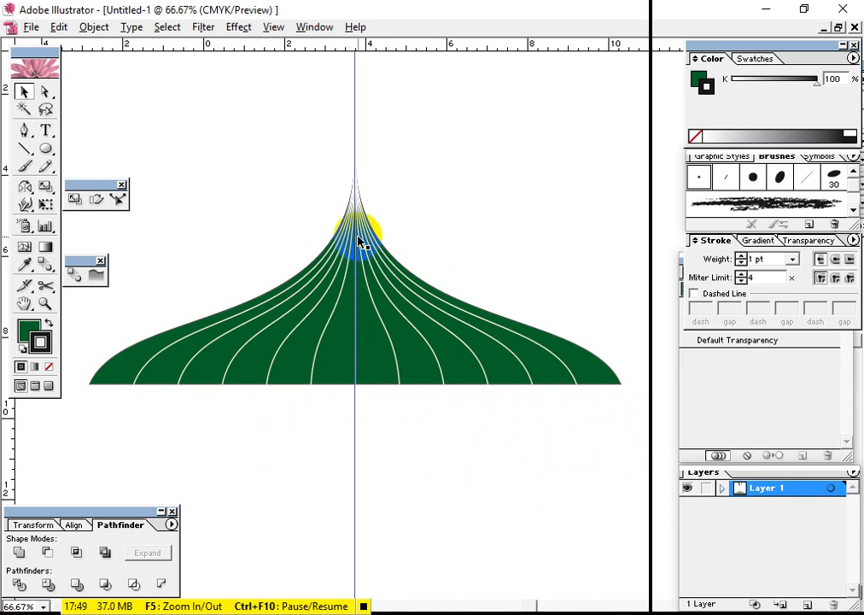
Hide the guides so the vertical guide line through the dome's centre is not shown
click(378, 239)
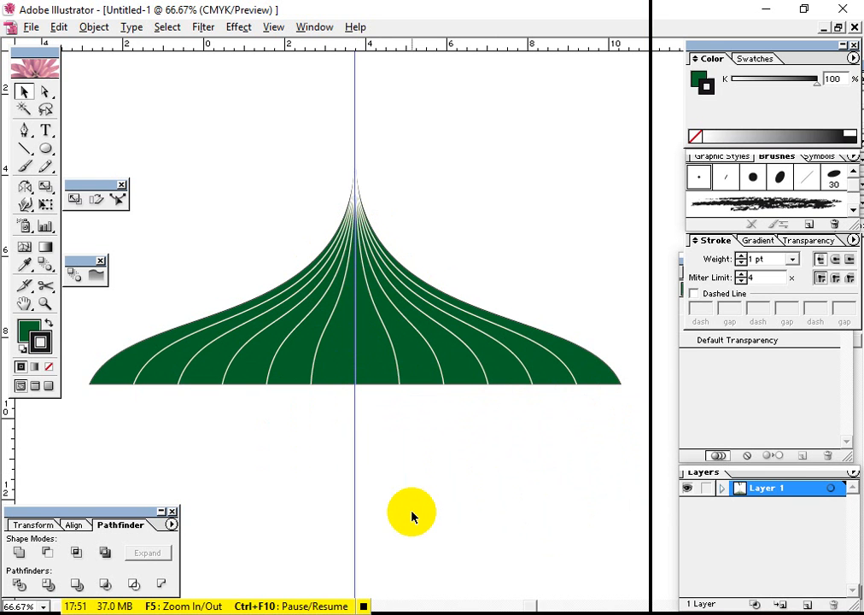
key(ctrl+semicolon)
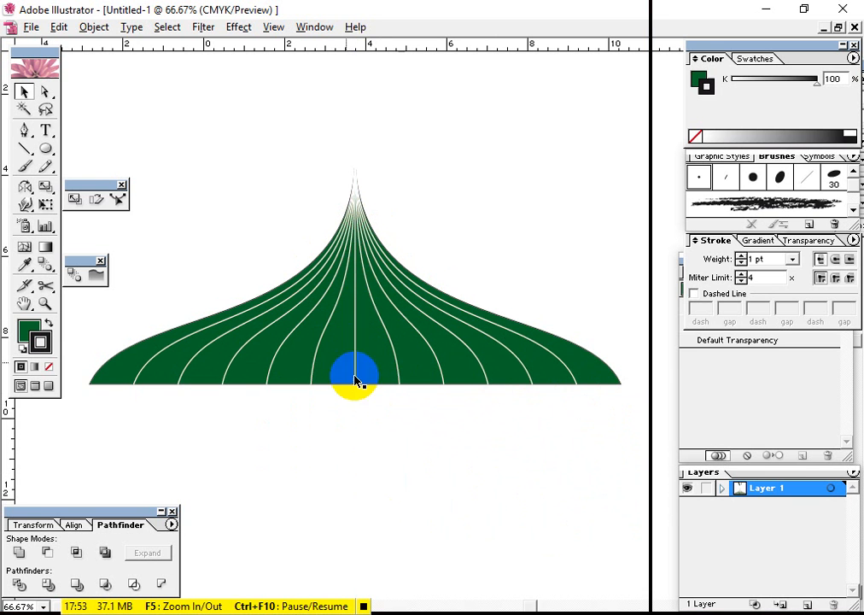
Try reducing the opacity of the whole ribbed dome to 57%, undo the change and deselect the artwork
drag(512, 498, 244, 235)
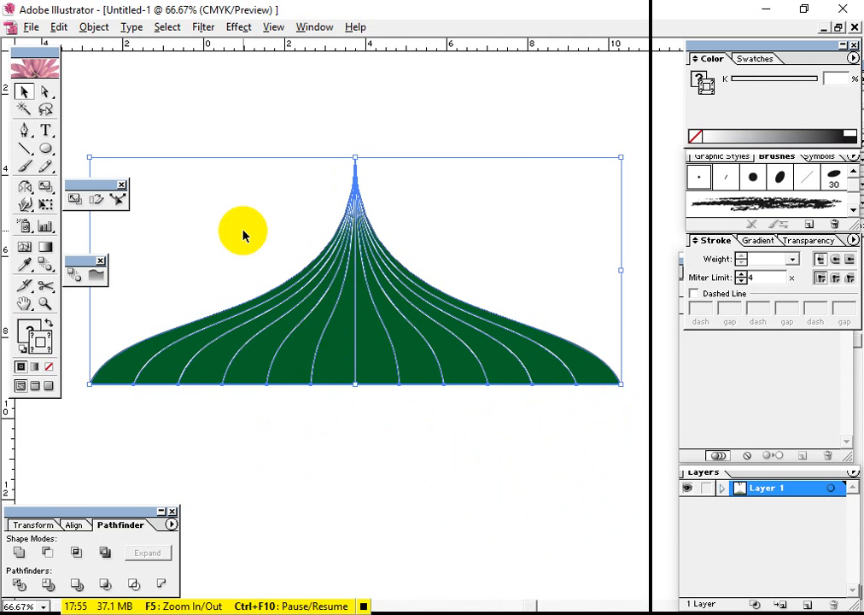
click(809, 240)
click(839, 258)
drag(811, 278, 801, 278)
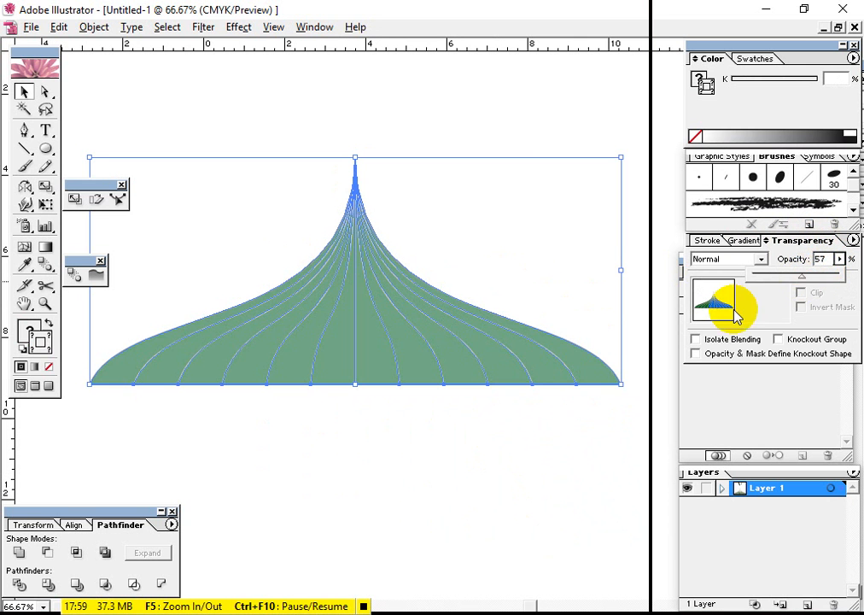
key(ctrl+z)
click(290, 168)
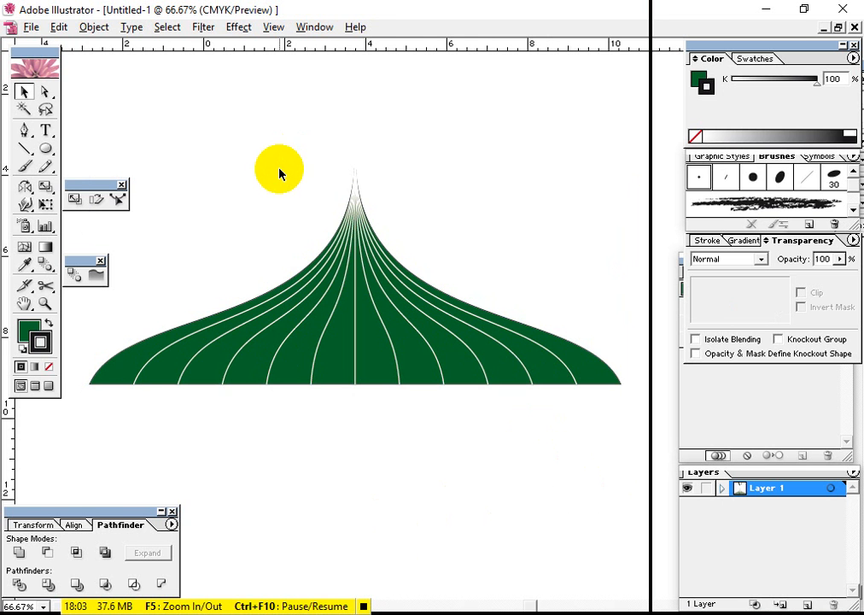
Draw a dark green circle with the Ellipse tool in the empty space beside the dome's tip and remove its stroke
scroll(369, 349, up, 3)
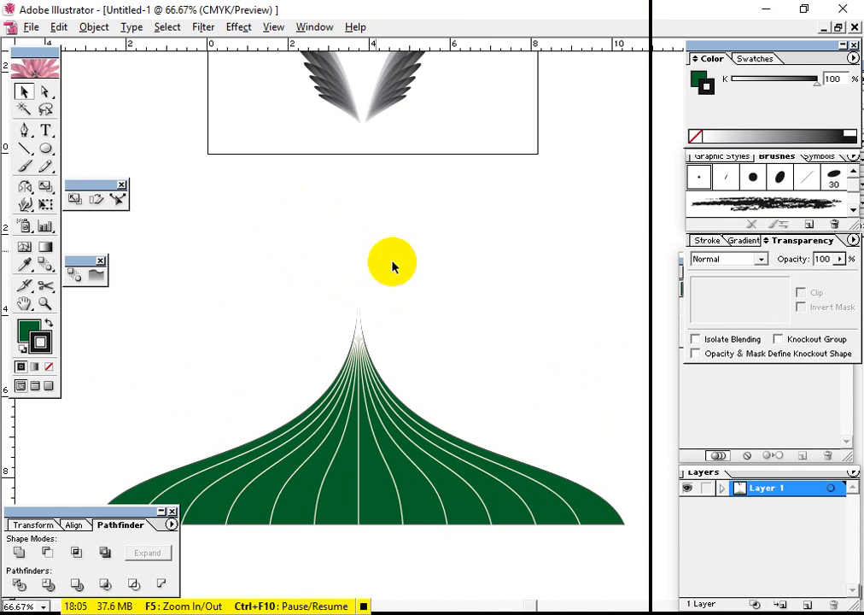
mouse_move(348, 259)
mouse_down()
mouse_move(395, 268)
mouse_move(303, 226)
mouse_move(353, 245)
mouse_up()
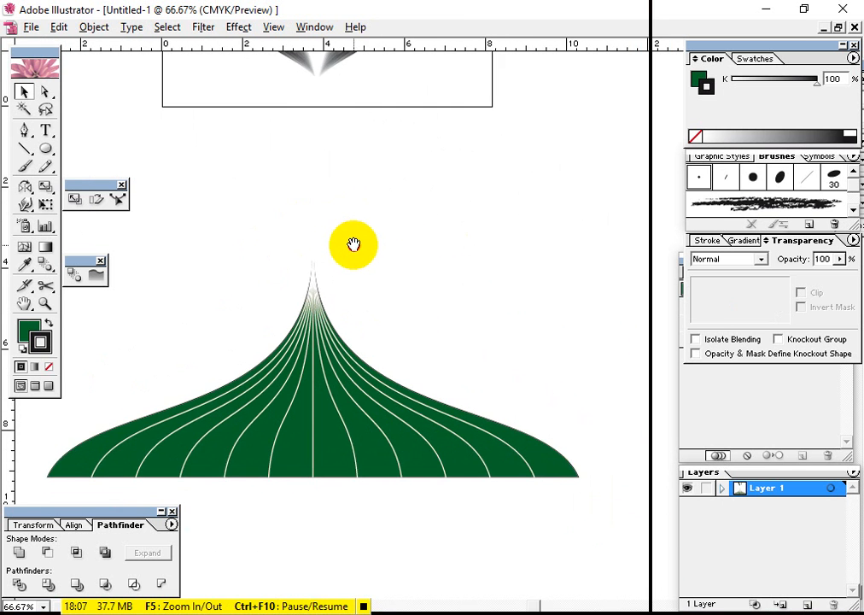
click(47, 150)
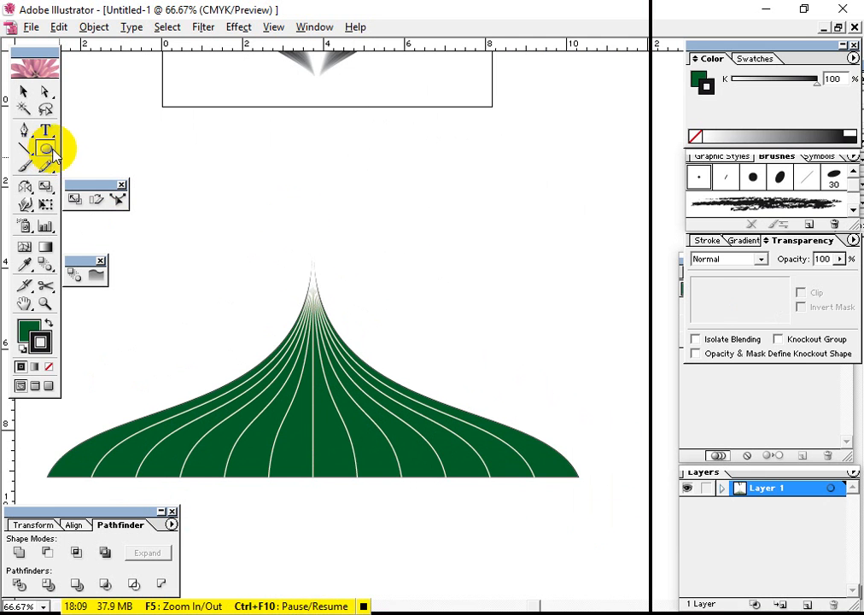
drag(486, 259, 431, 220)
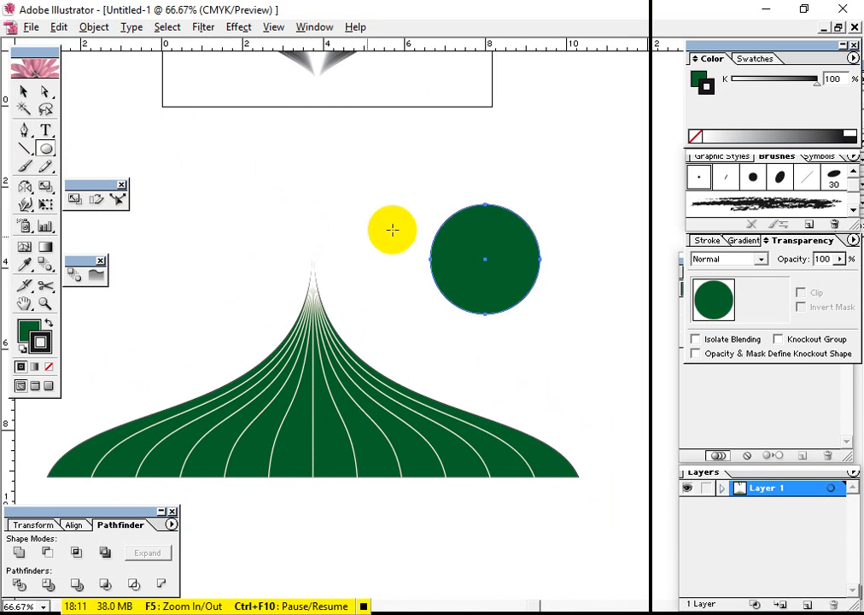
click(49, 367)
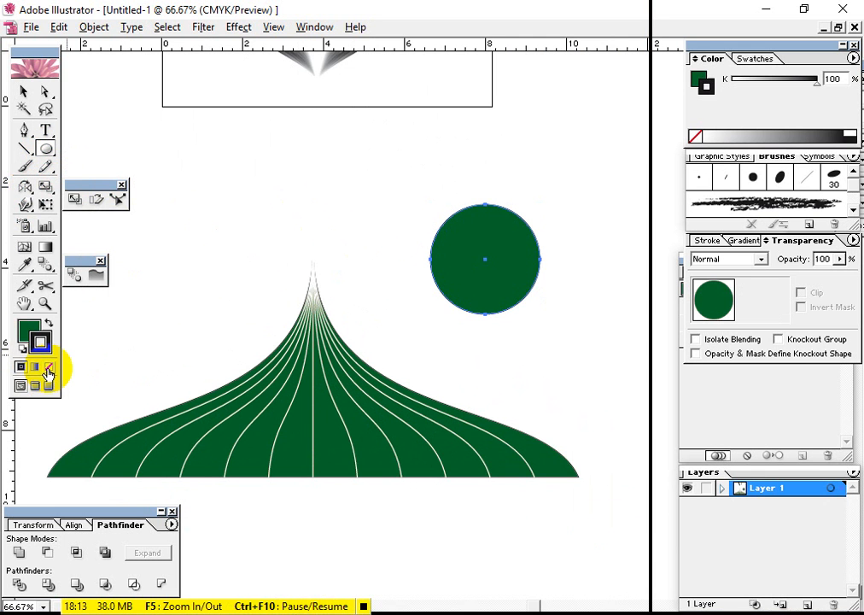
click(26, 330)
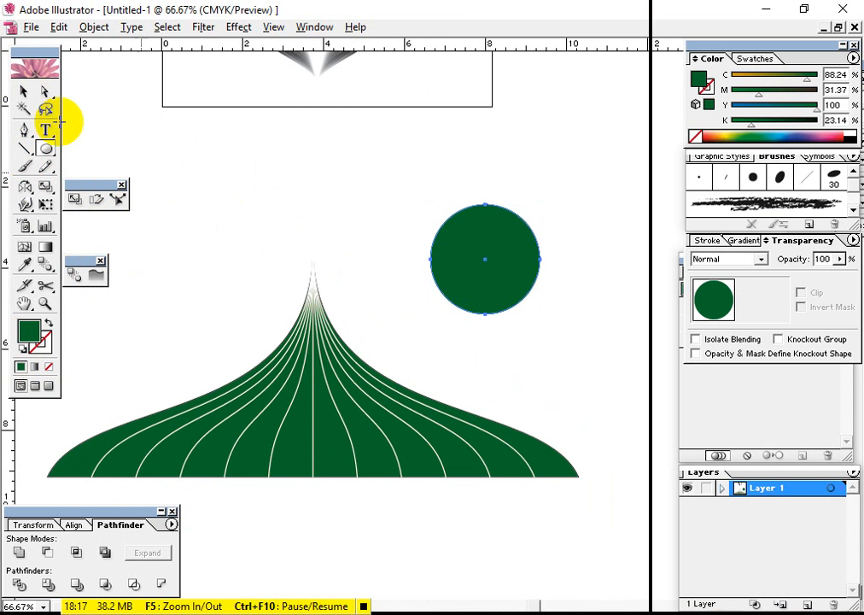
Duplicate the circle slightly to its right and scale the copy down a little so it overlaps the original
key(ctrl+h)
drag(477, 281, 466, 259)
click(22, 89)
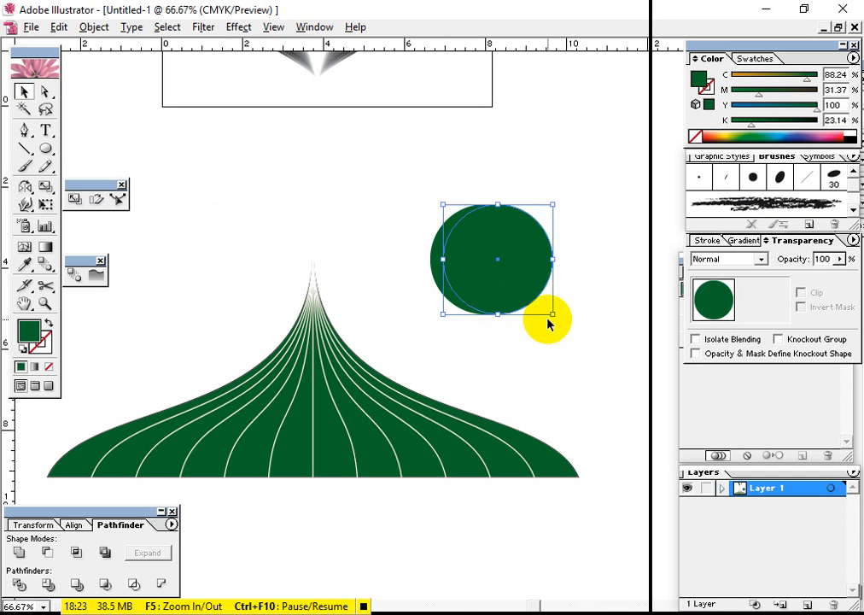
mouse_move(551, 316)
mouse_down()
mouse_move(506, 287)
mouse_move(547, 309)
mouse_up()
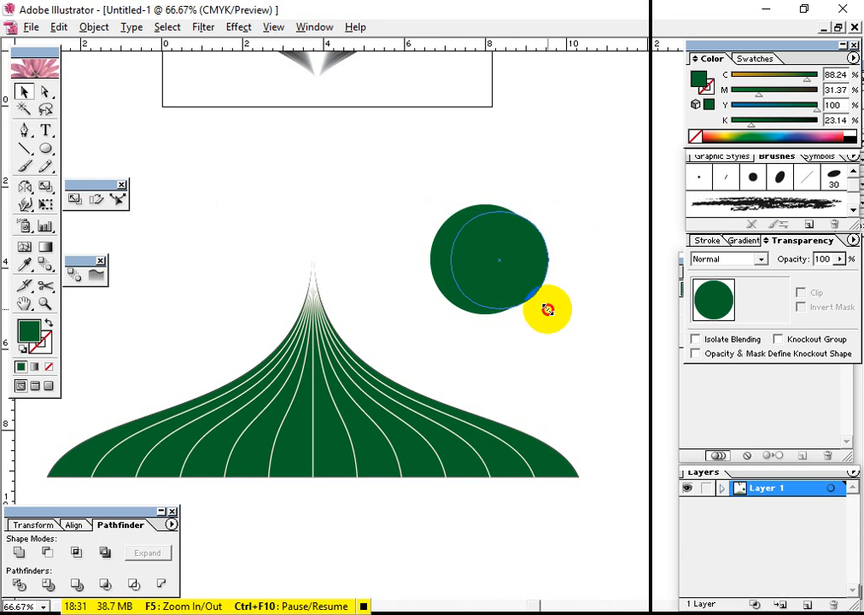
Cut a crescent from the overlapping circles by dividing and ungrouping them, deleting the smaller circle's pieces
drag(560, 351, 445, 222)
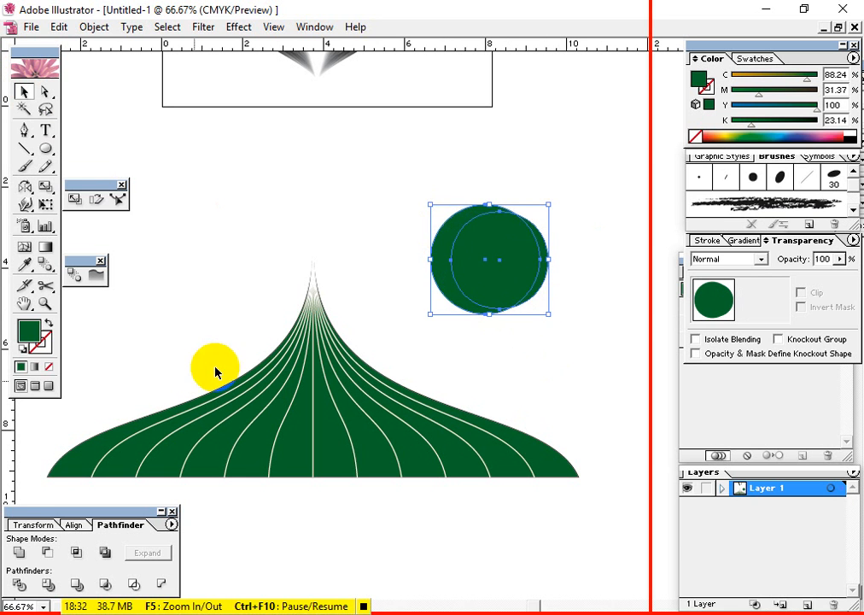
click(19, 585)
right_click(449, 278)
click(482, 328)
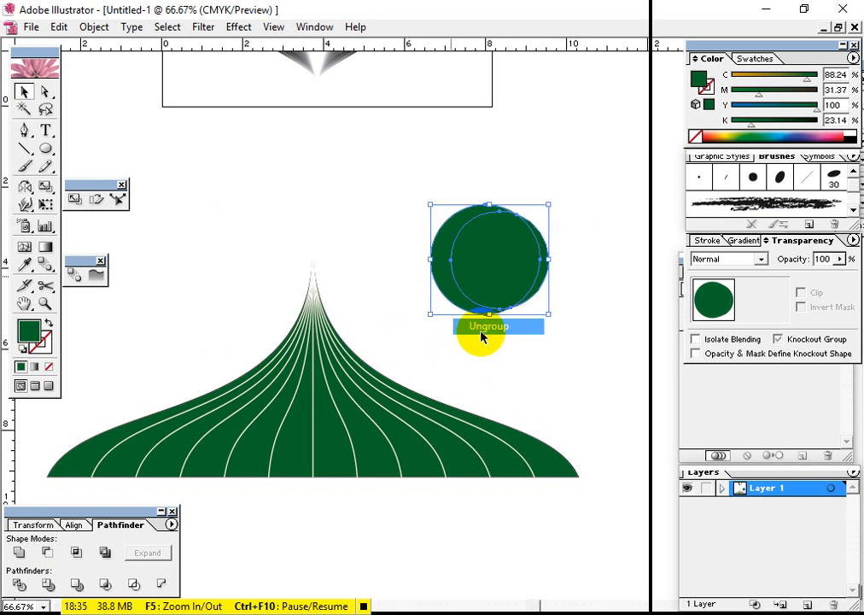
click(559, 272)
drag(564, 241, 496, 276)
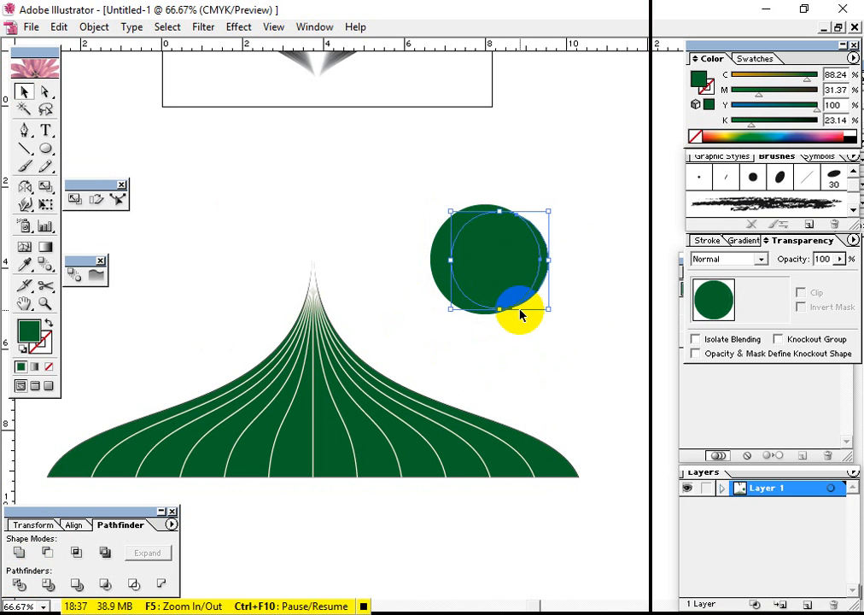
key(Delete)
Scale the crescent down to about half size, rotate it so it opens toward the upper right, and place it on the dome's tip
click(472, 275)
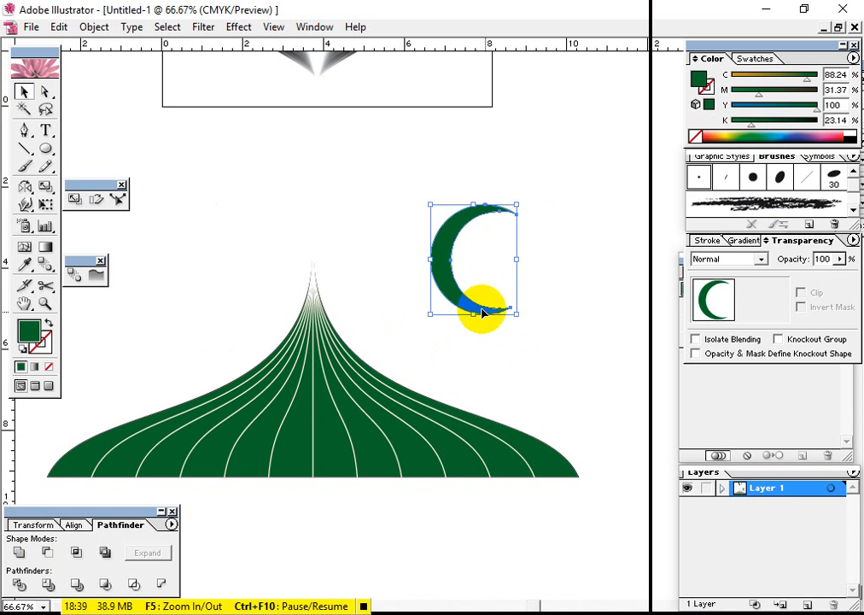
drag(517, 315, 333, 284)
click(472, 327)
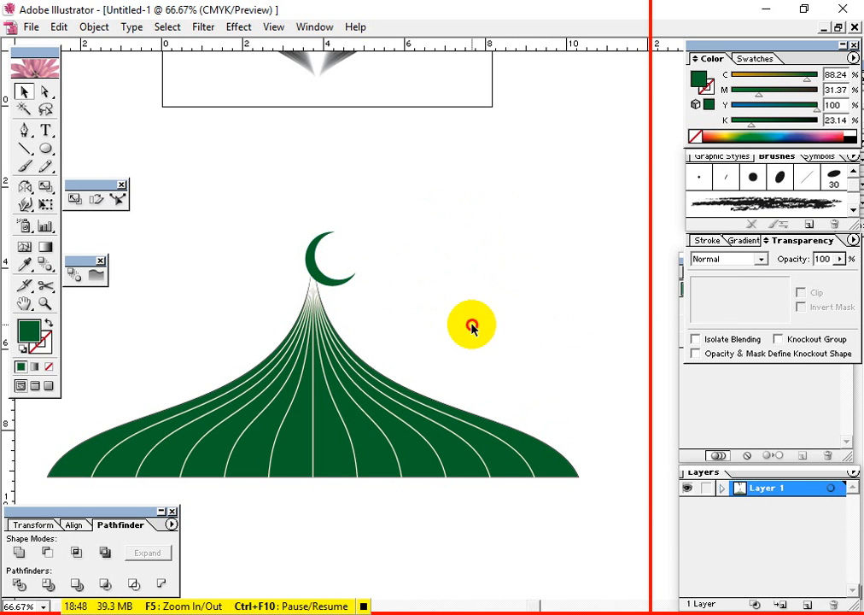
click(333, 276)
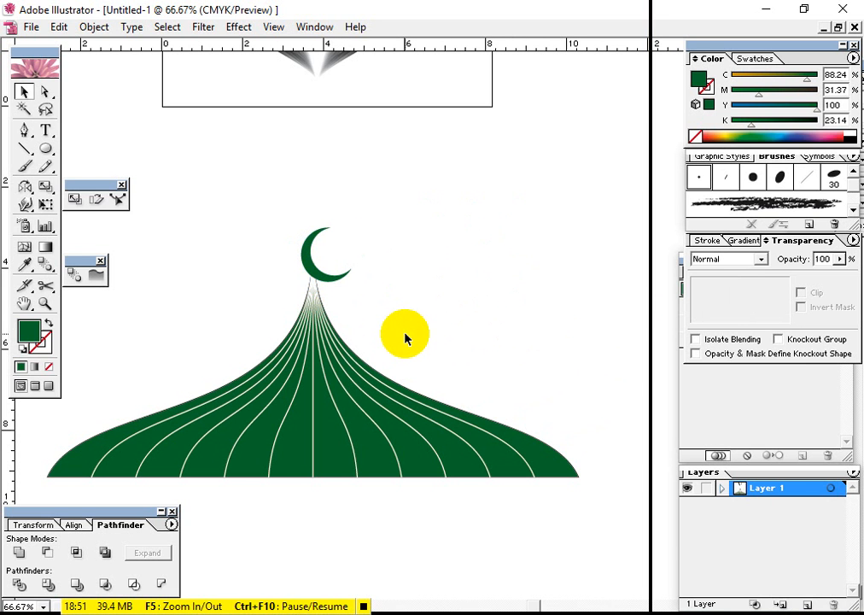
Draw a small green five-pointed star with the Star tool, place it inside the crescent's opening and deselect it
drag(44, 147, 146, 159)
mouse_move(402, 218)
mouse_down()
mouse_move(410, 224)
mouse_move(330, 251)
mouse_up()
click(25, 91)
click(507, 342)
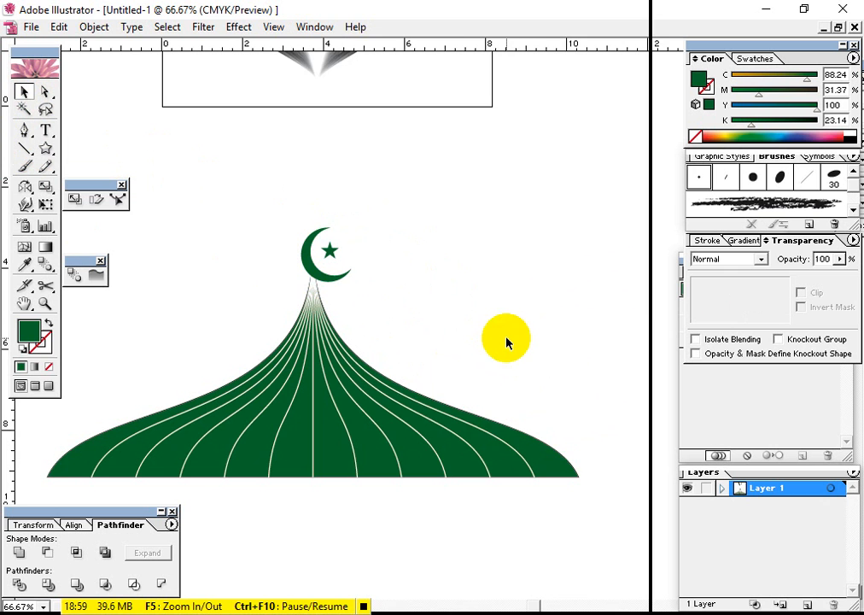
drag(507, 342, 565, 314)
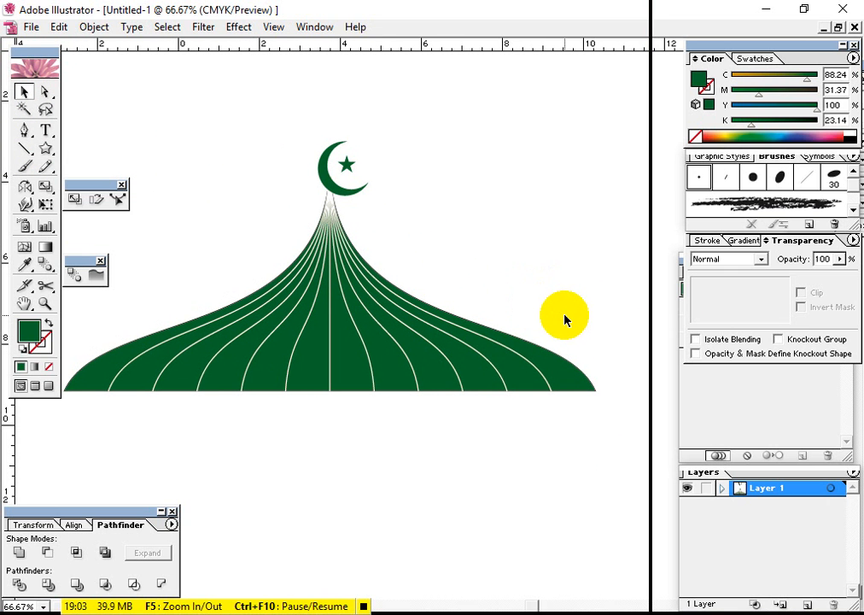
drag(464, 388, 525, 322)
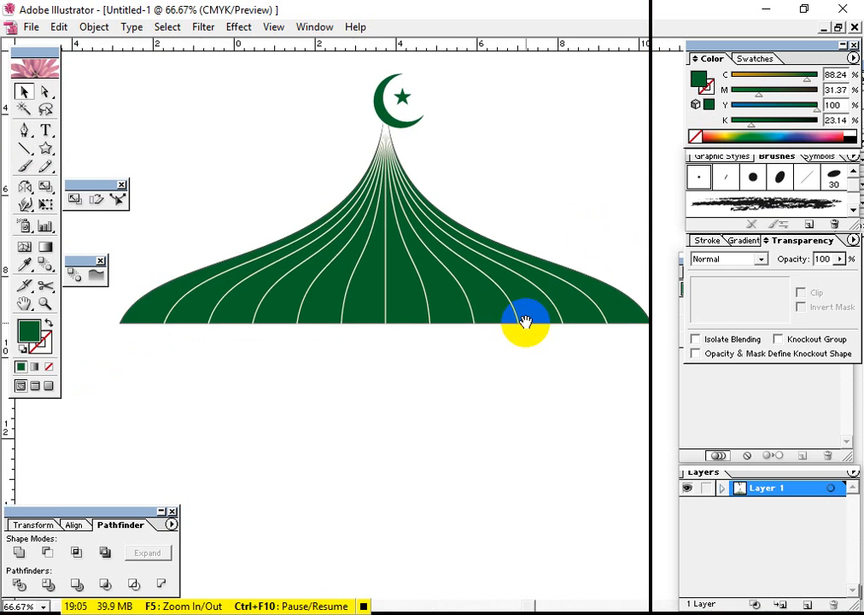
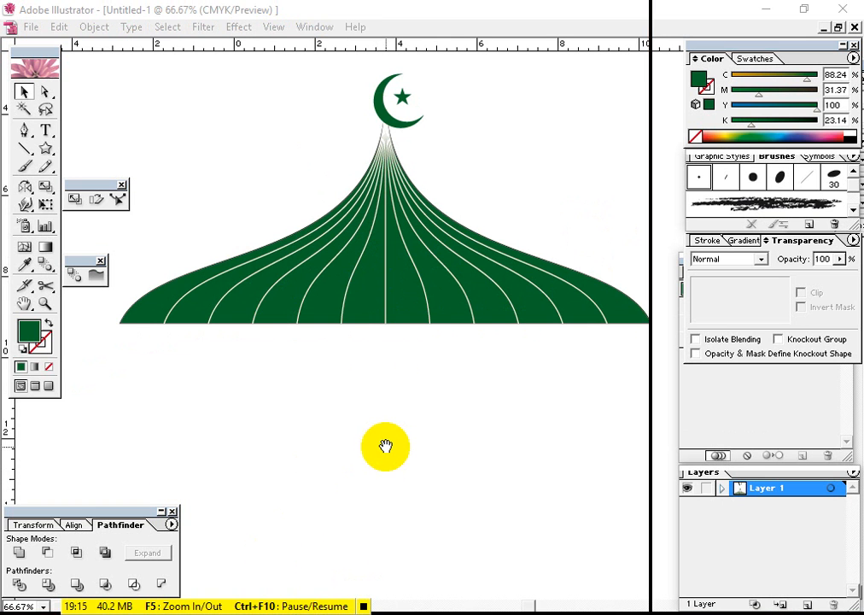
Draw a small green star below the dome and place a copy of it level with the original, far to its right
drag(386, 449, 411, 316)
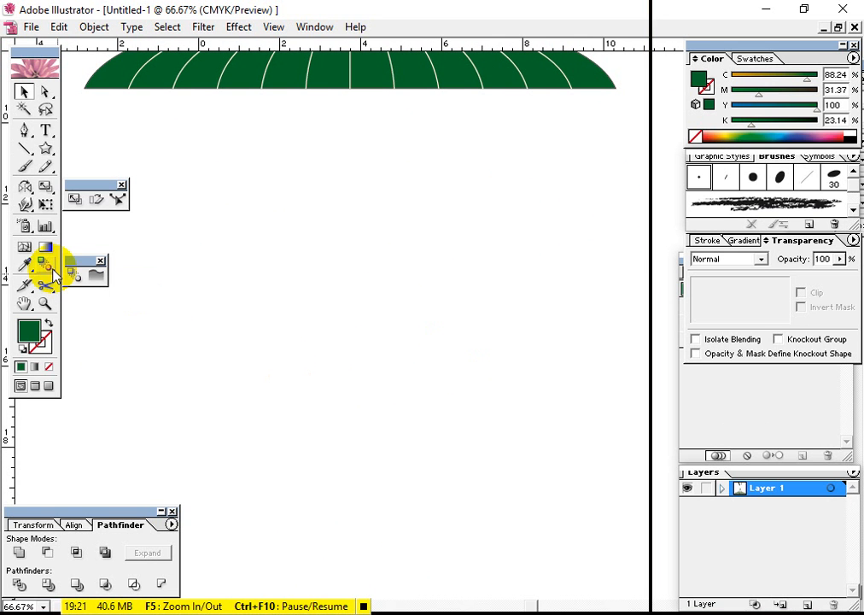
click(48, 150)
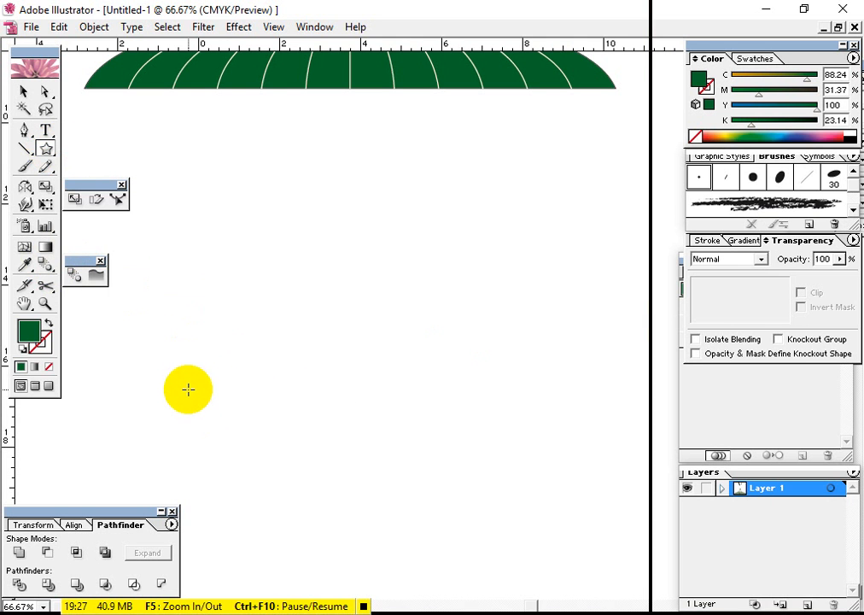
drag(187, 368, 179, 355)
click(23, 90)
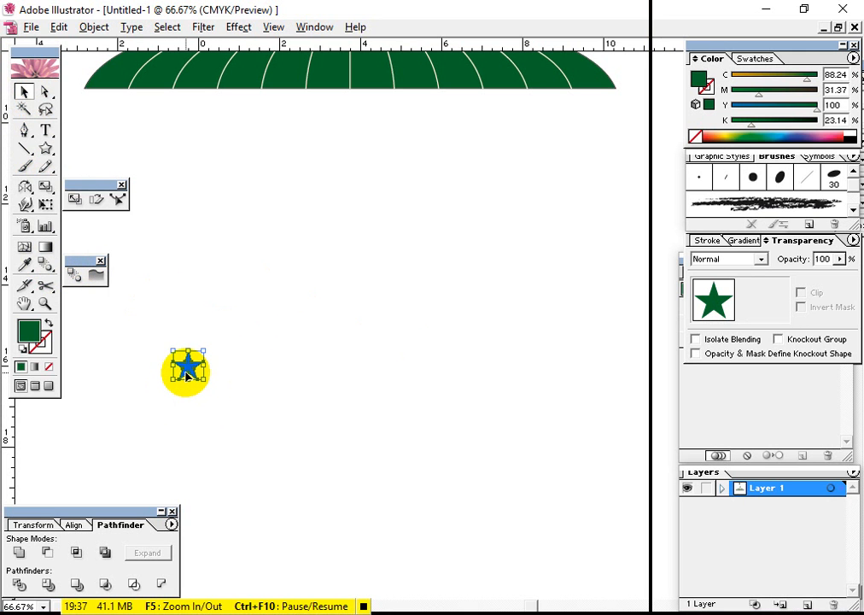
drag(188, 369, 578, 370)
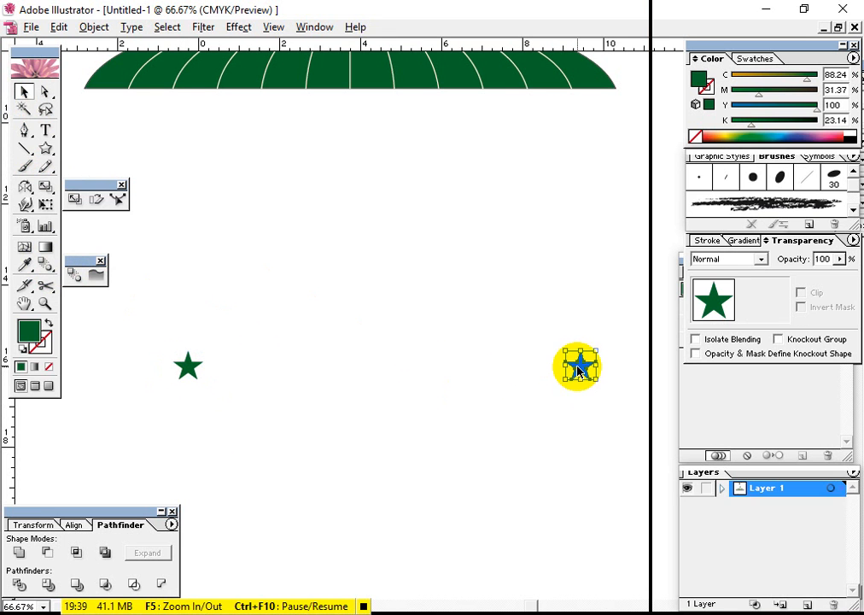
drag(160, 359, 207, 398)
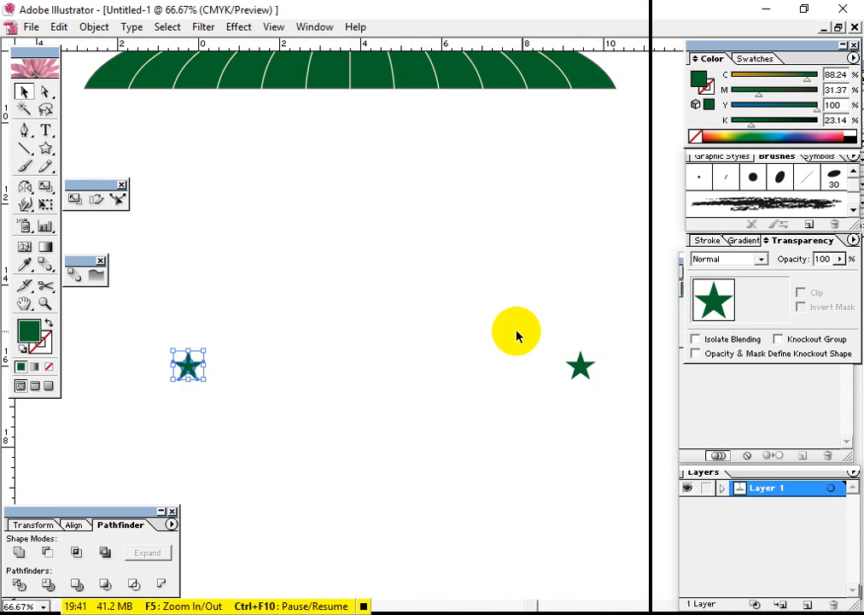
drag(530, 333, 609, 401)
click(609, 401)
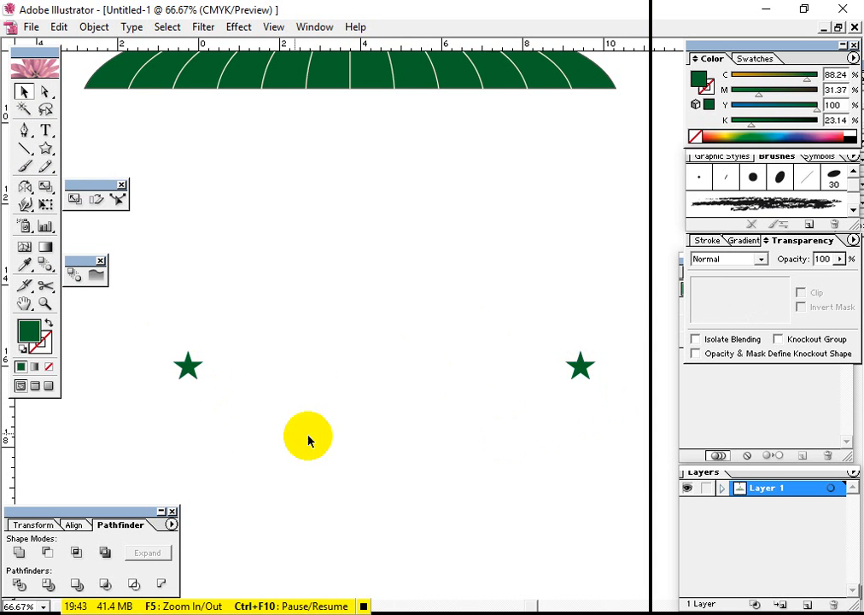
Blend the small star with its distant copy to form a horizontal row of stars
drag(156, 344, 215, 409)
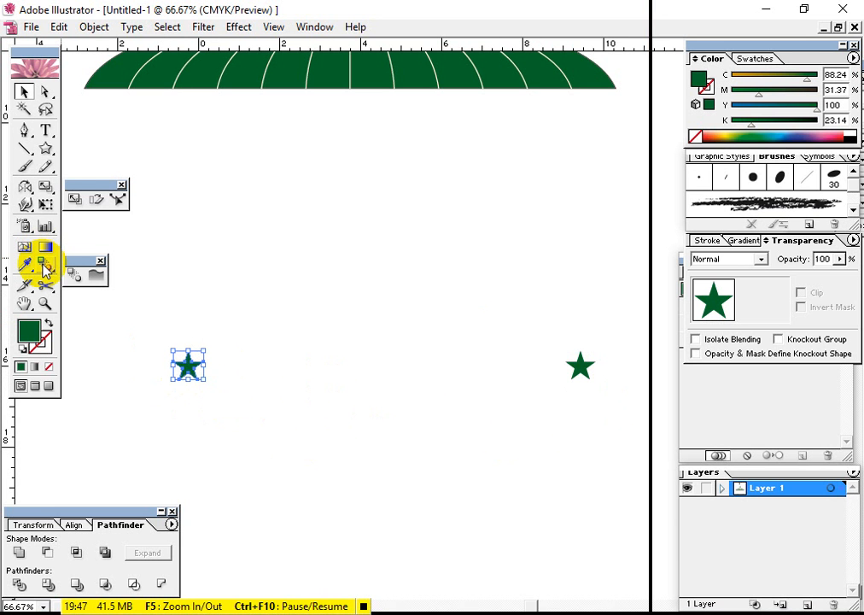
click(192, 378)
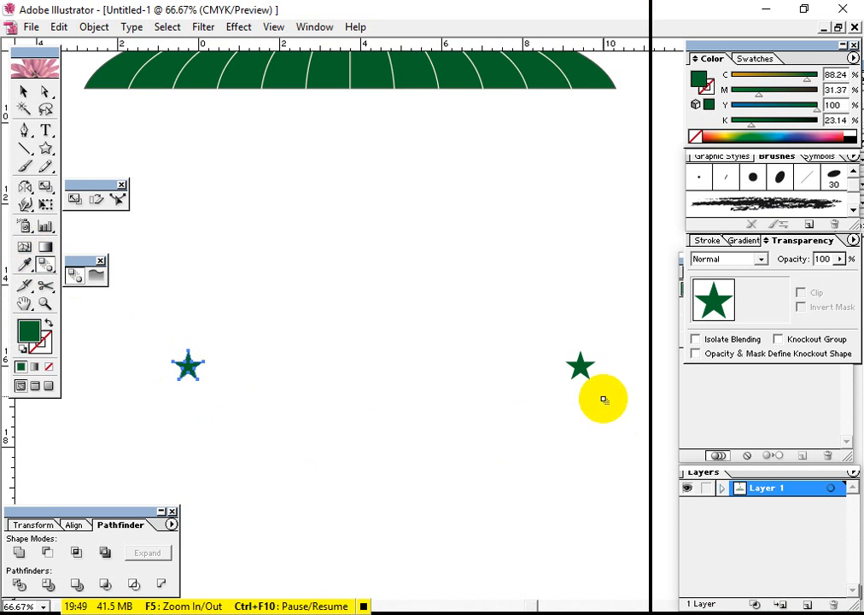
click(580, 366)
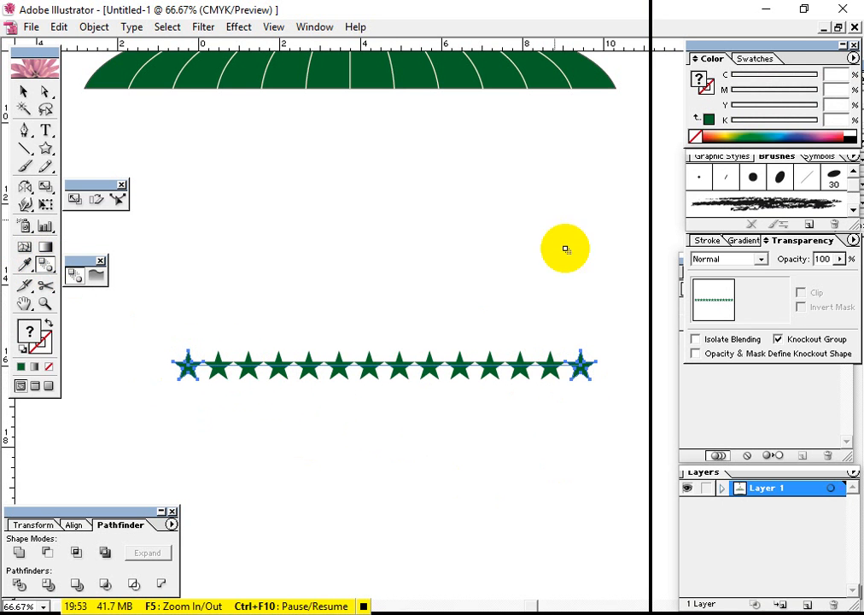
Set the star blend's spacing to Specified Steps with 1 step and preview it
double_click(44, 268)
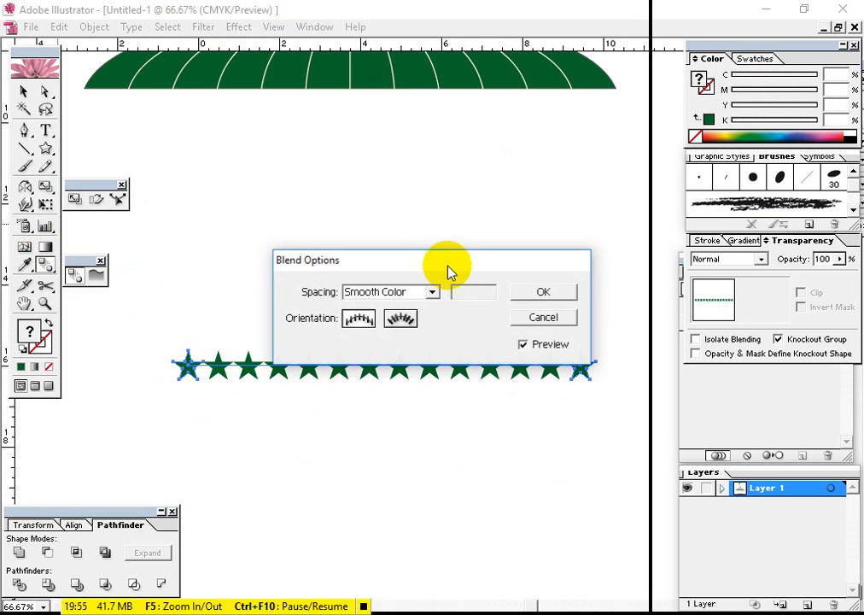
click(432, 291)
click(408, 323)
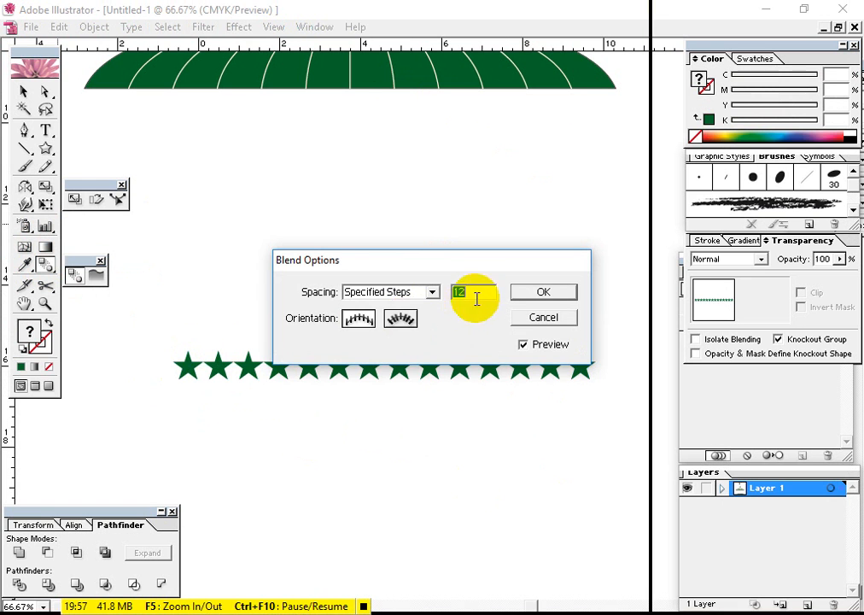
drag(452, 262, 427, 203)
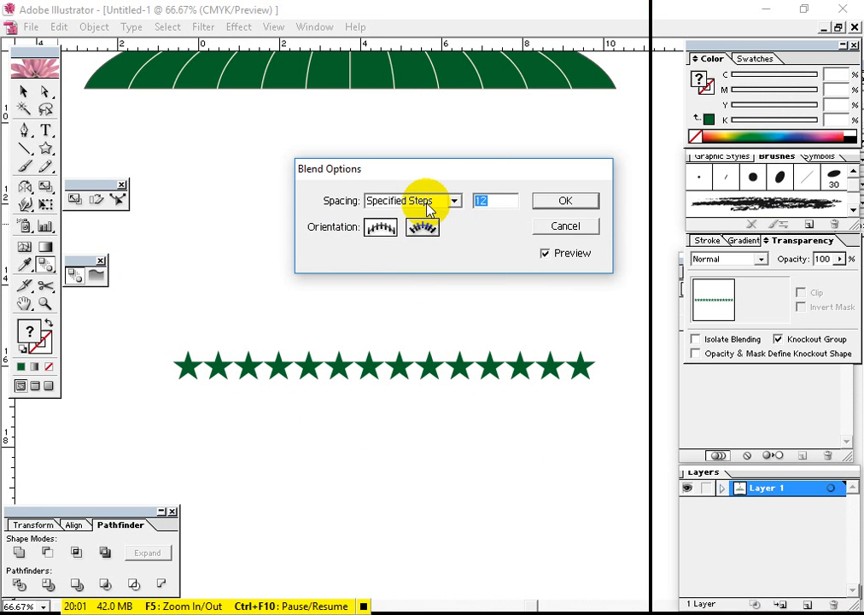
text(1)
click(545, 254)
click(546, 254)
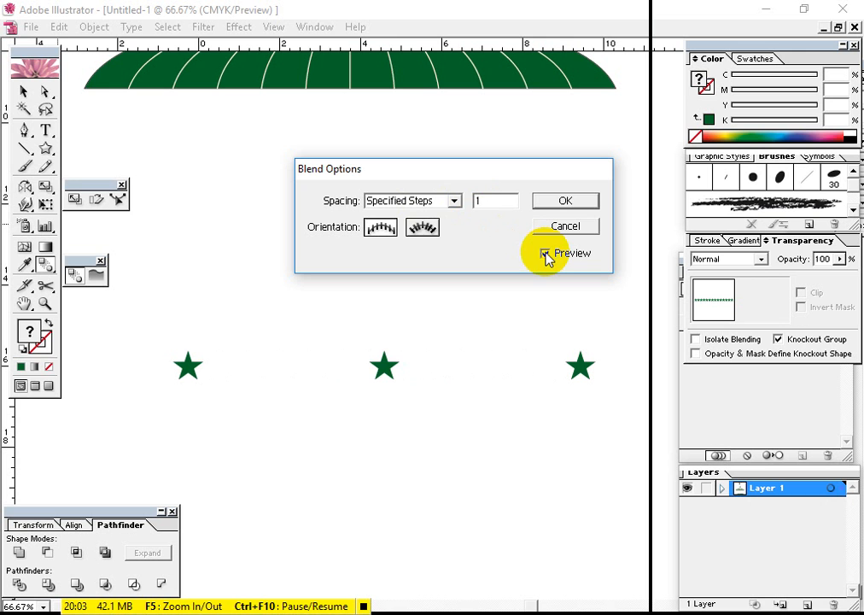
Try different step counts for the star blend, up to 15, and apply it with 5 steps
drag(487, 201, 462, 197)
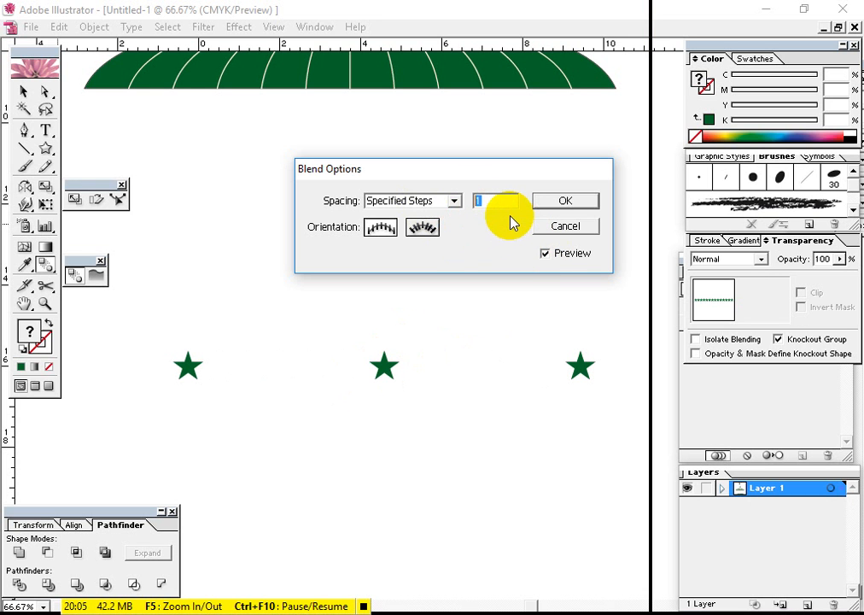
key(Up)
key(Up)
key(Up)
key(Up)
key(Up)
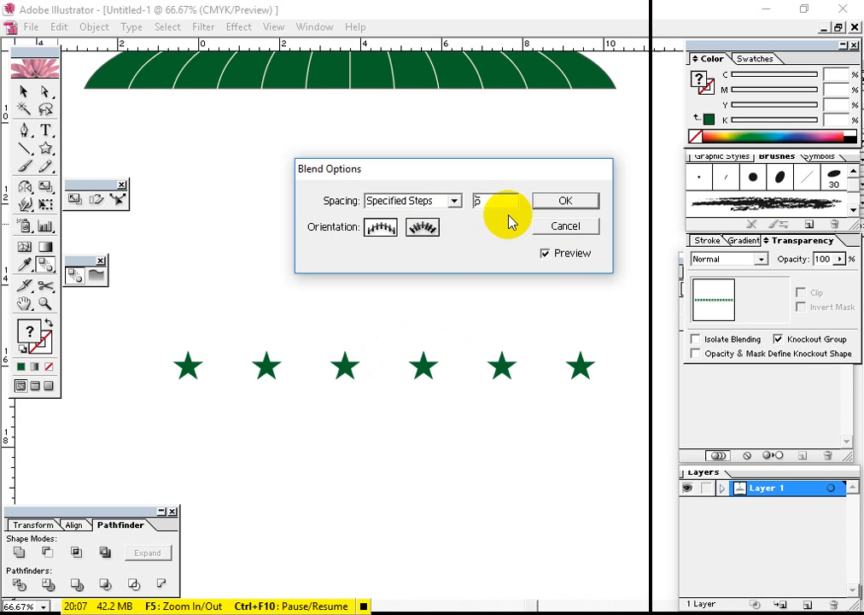
key(Down)
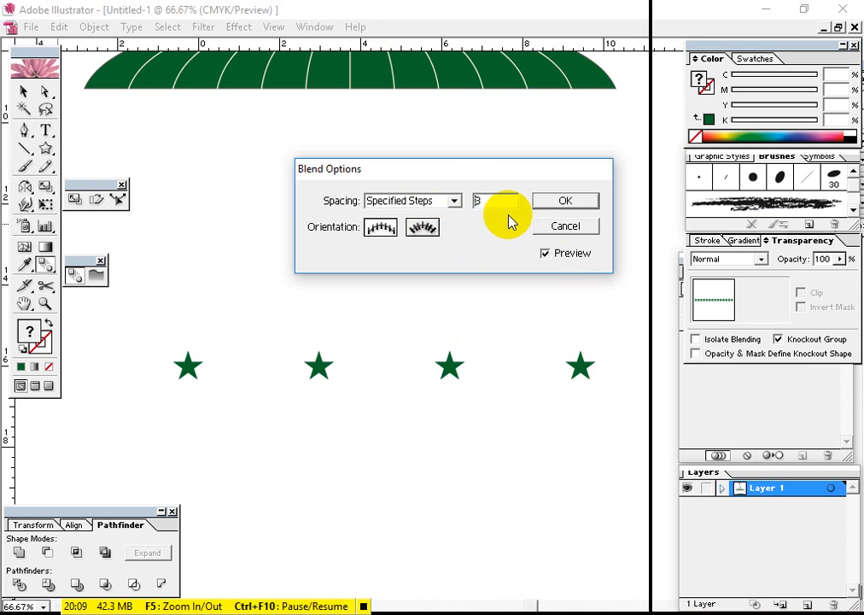
key(Up)
key(Up)
key(Up)
key(Up)
key(Up)
key(Up)
key(Up)
key(Up)
key(Up)
key(Up)
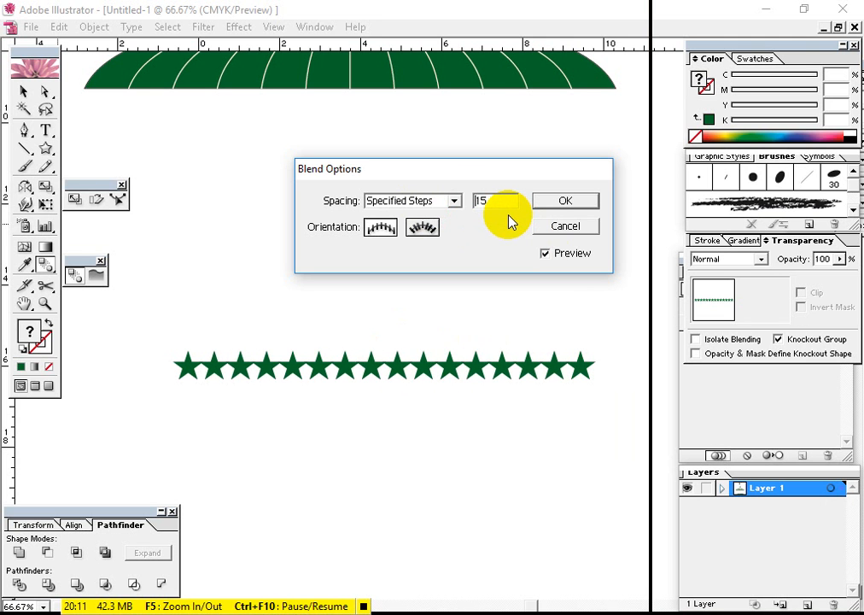
key(Down)
key(Down)
key(Down)
text(5)
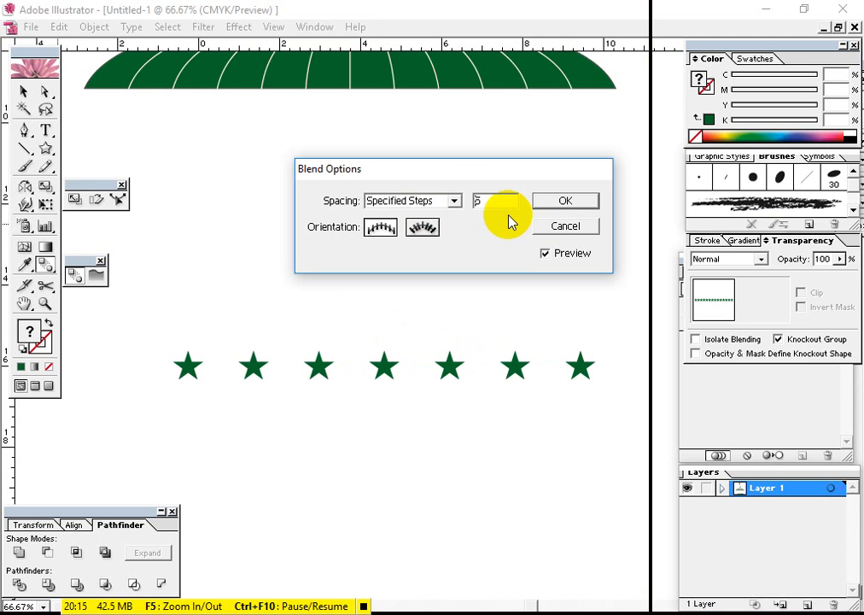
click(590, 200)
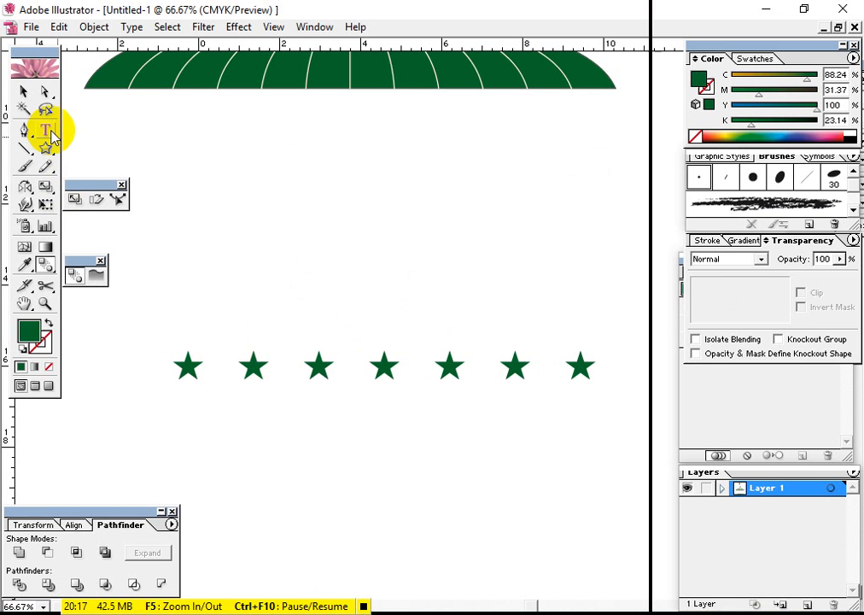
Delete the blended row of equal-sized stars
click(23, 91)
click(449, 364)
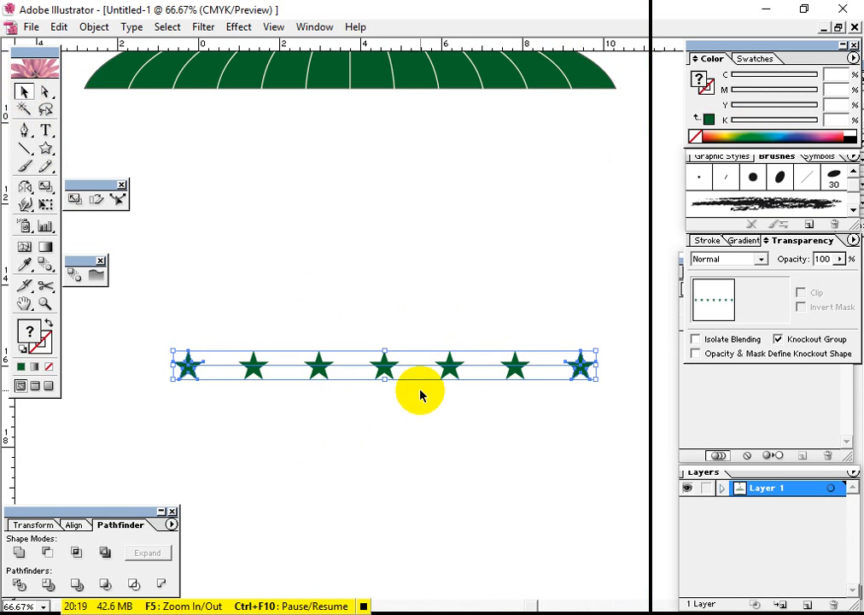
key(Delete)
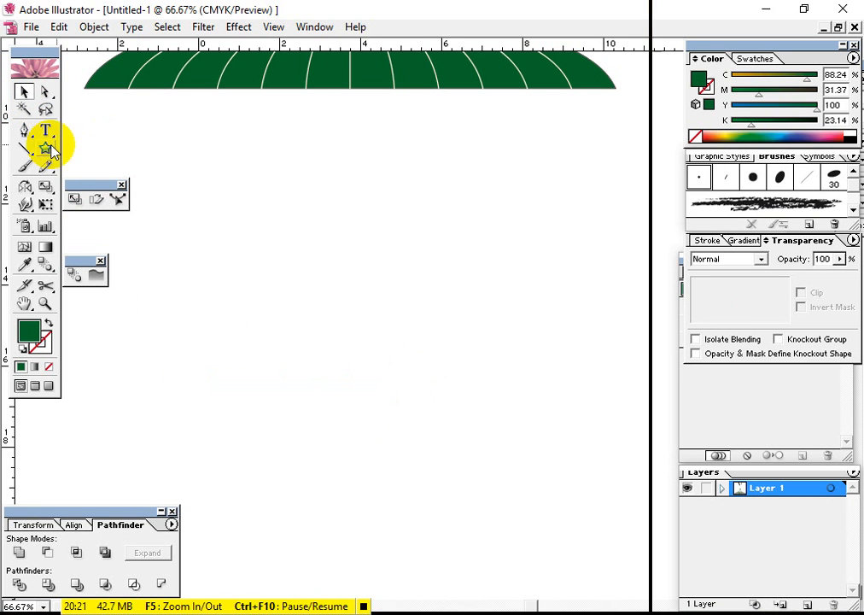
Draw a large green star below the dome and a much smaller one far to its right
click(46, 149)
drag(165, 388, 128, 355)
drag(544, 410, 543, 411)
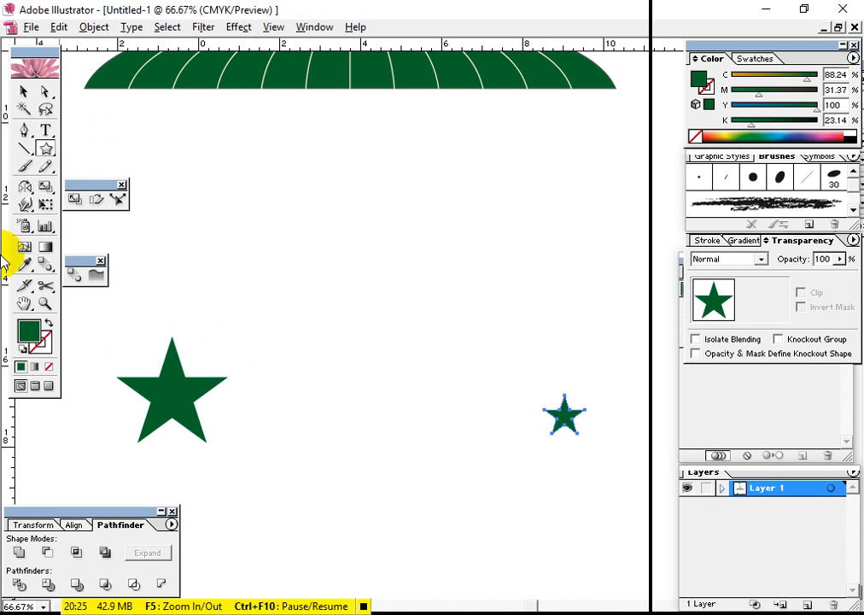
Align the large and small stars by their vertical centers
click(25, 93)
drag(602, 475, 140, 410)
click(81, 524)
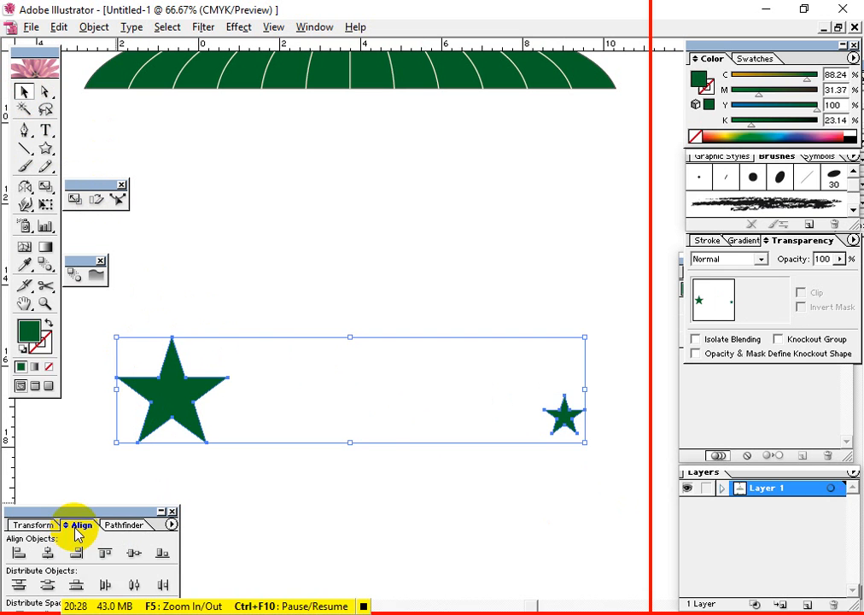
click(133, 553)
drag(120, 376, 550, 457)
Blend the large star into the small one to create a row of stars decreasing in size
click(43, 266)
click(135, 395)
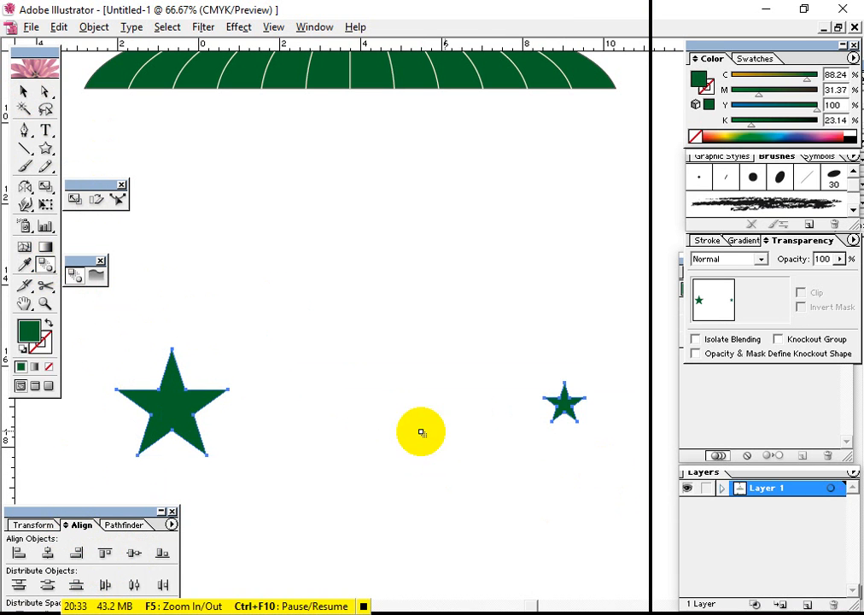
click(566, 407)
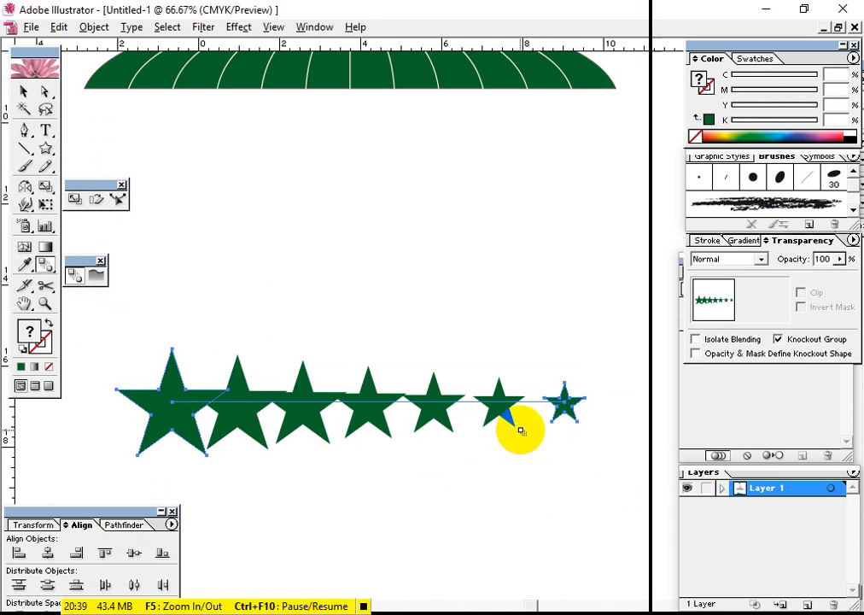
Set the decreasing star blend's spacing to Specified Steps with 2 steps and apply it
double_click(46, 265)
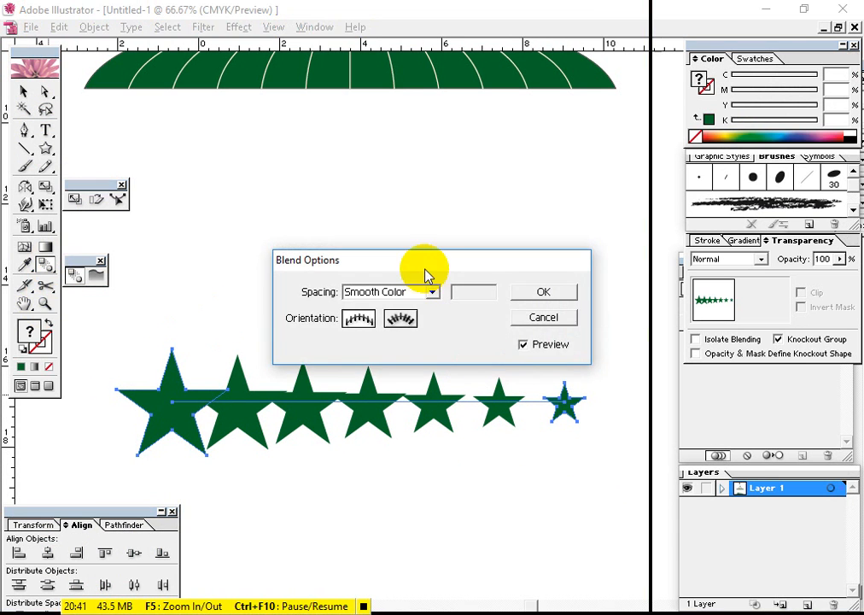
drag(431, 263, 444, 185)
click(441, 212)
click(405, 243)
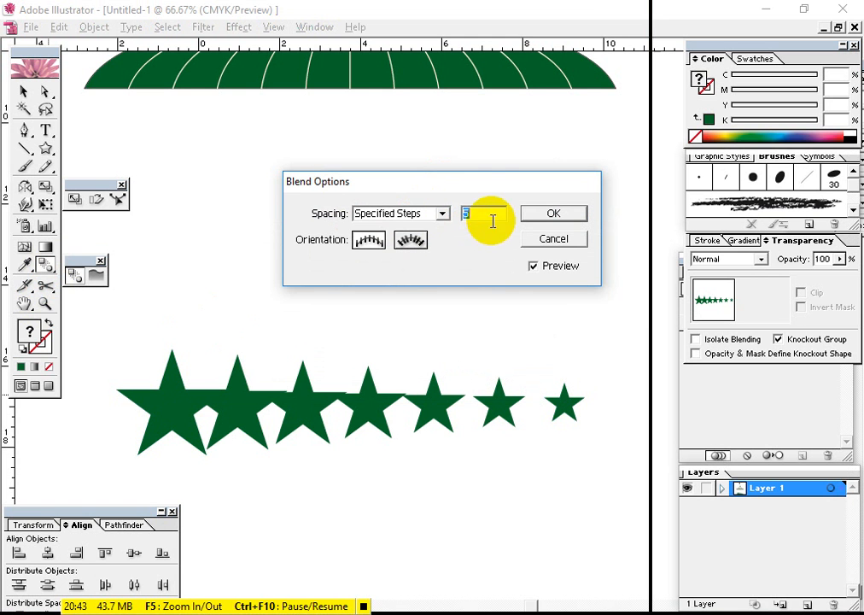
key(Down)
key(Down)
key(Down)
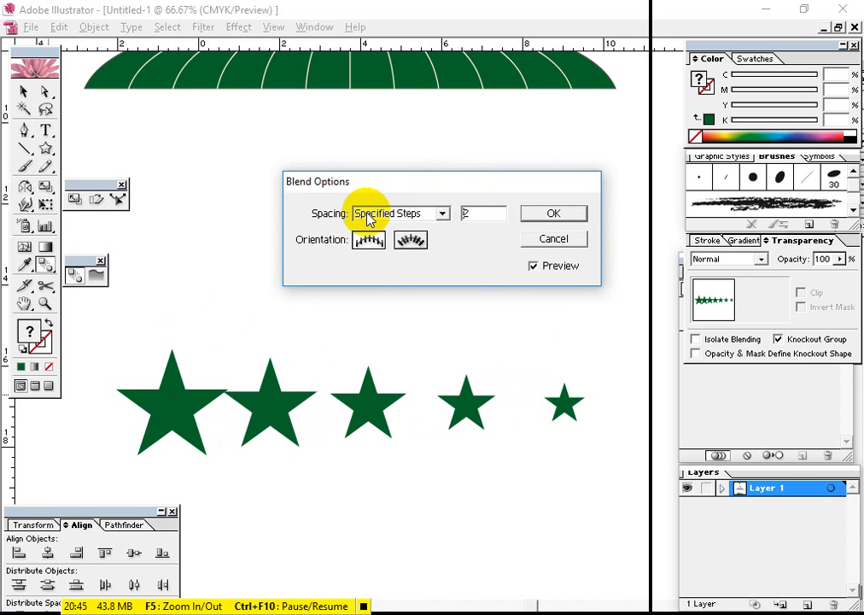
key(Up)
click(554, 213)
Move the decreasing star row up closer to the dome, then delete it
click(23, 91)
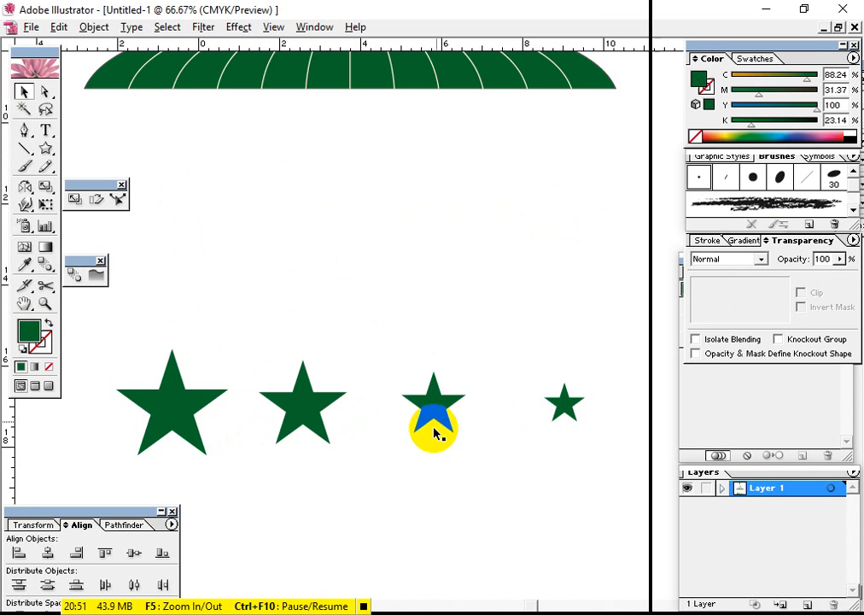
drag(434, 418, 434, 285)
click(439, 453)
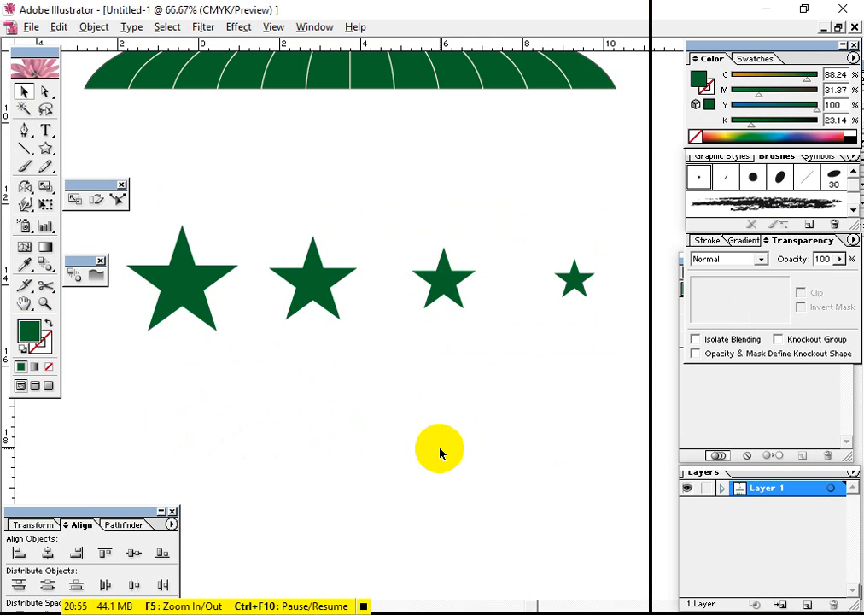
drag(185, 295, 195, 275)
click(418, 428)
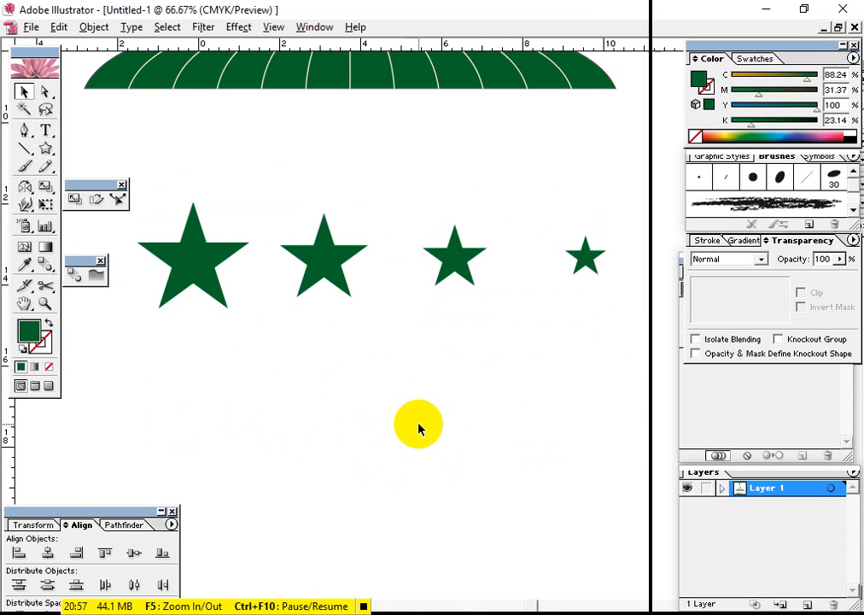
drag(617, 353, 165, 295)
key(Delete)
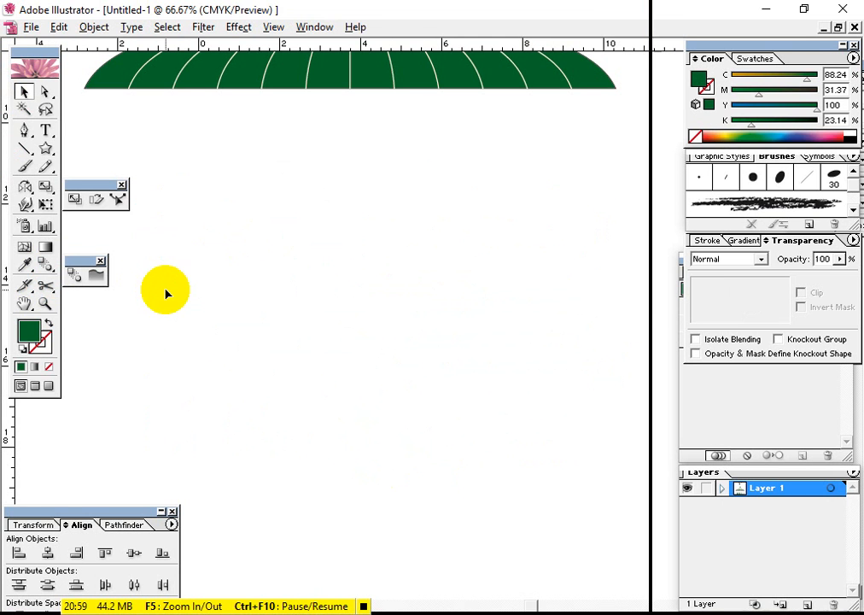
Draw a green square below the dome and a green circle of similar size level with it, farther right
drag(46, 147, 64, 146)
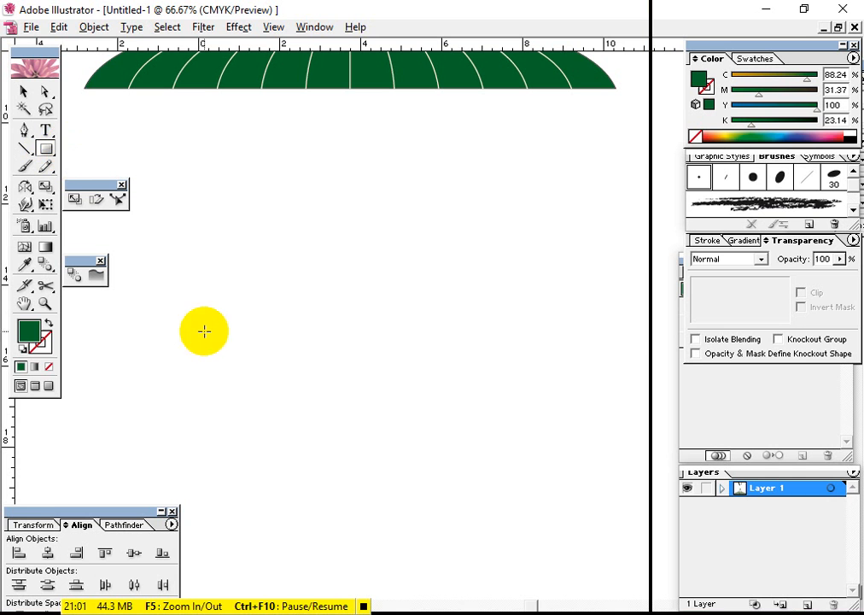
mouse_move(187, 331)
mouse_down()
mouse_move(202, 341)
mouse_move(193, 342)
mouse_up()
drag(44, 147, 104, 151)
drag(433, 312, 408, 301)
click(24, 94)
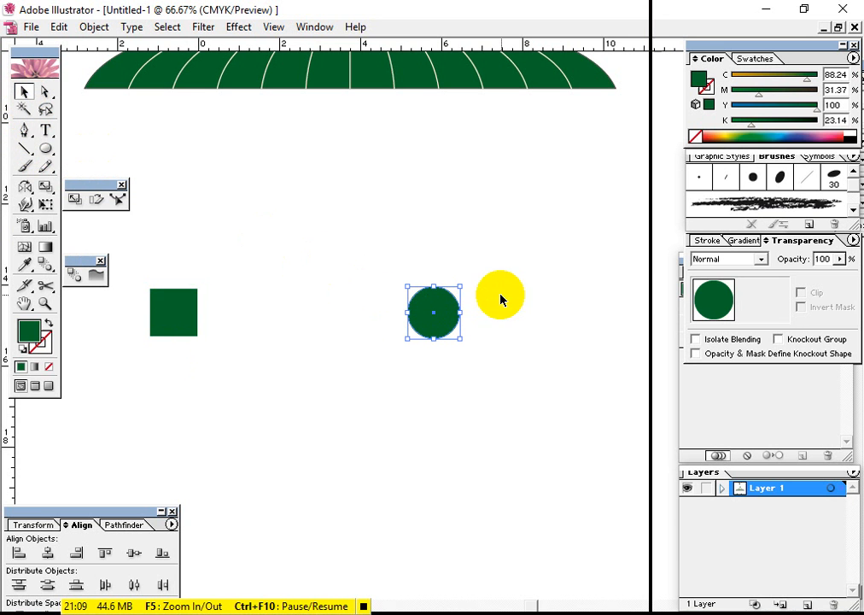
Align the green square and circle on their vertical centers and blend the square into the circle
drag(500, 295, 140, 367)
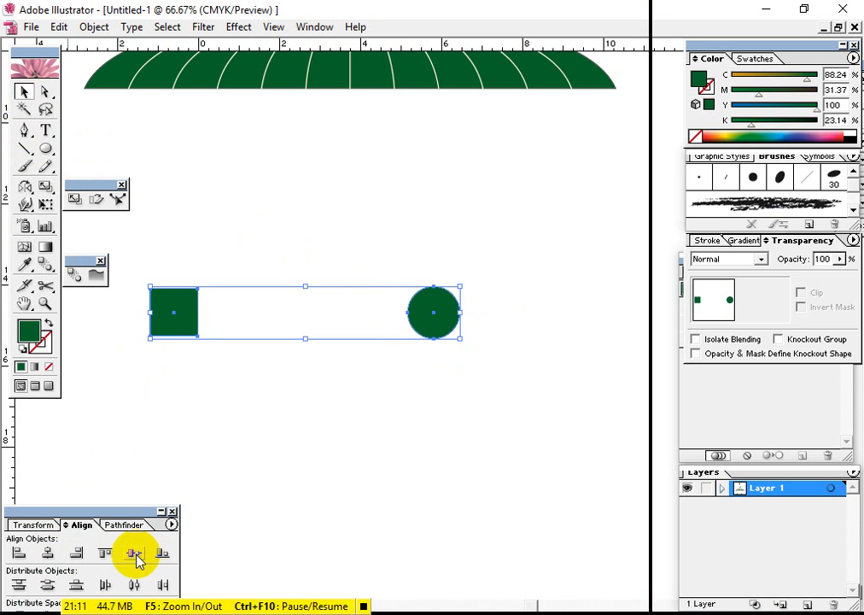
drag(444, 434, 170, 308)
click(45, 265)
click(169, 339)
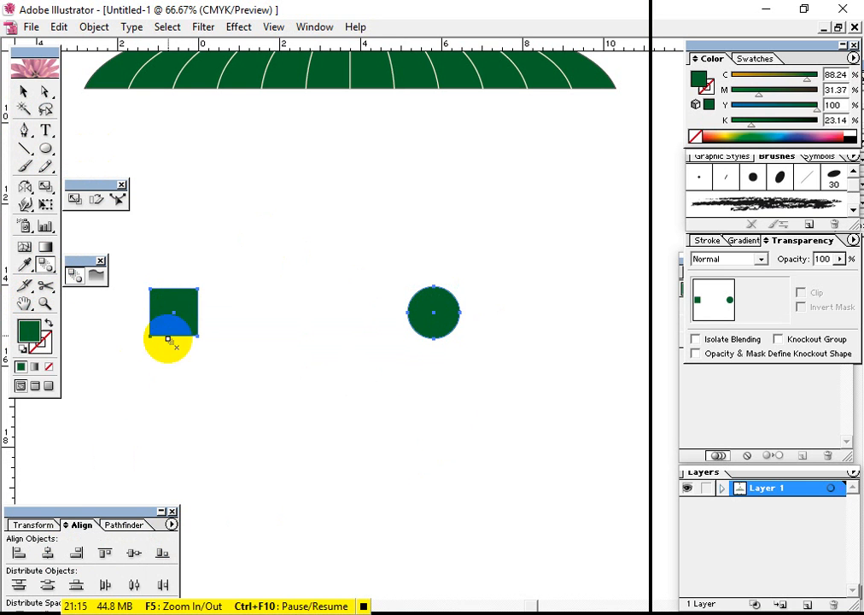
click(432, 312)
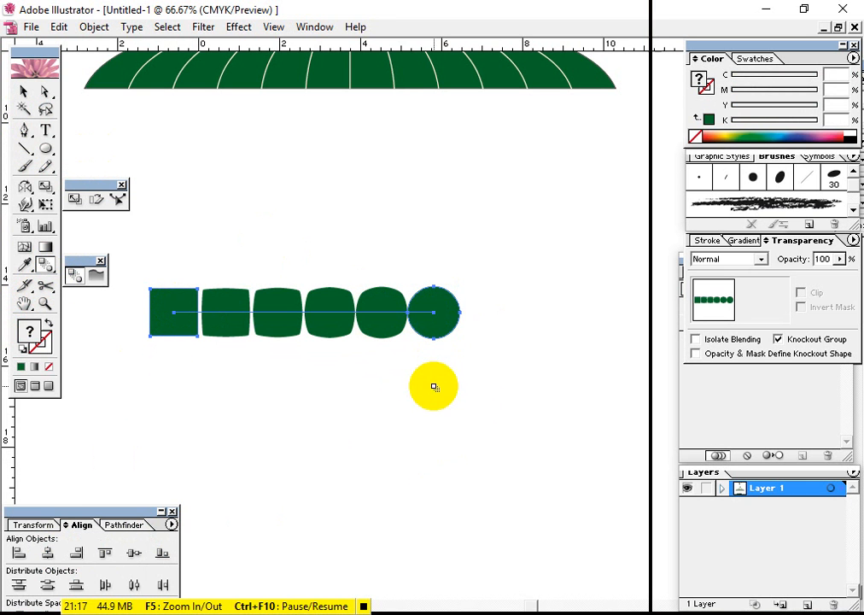
click(46, 93)
click(24, 92)
click(493, 334)
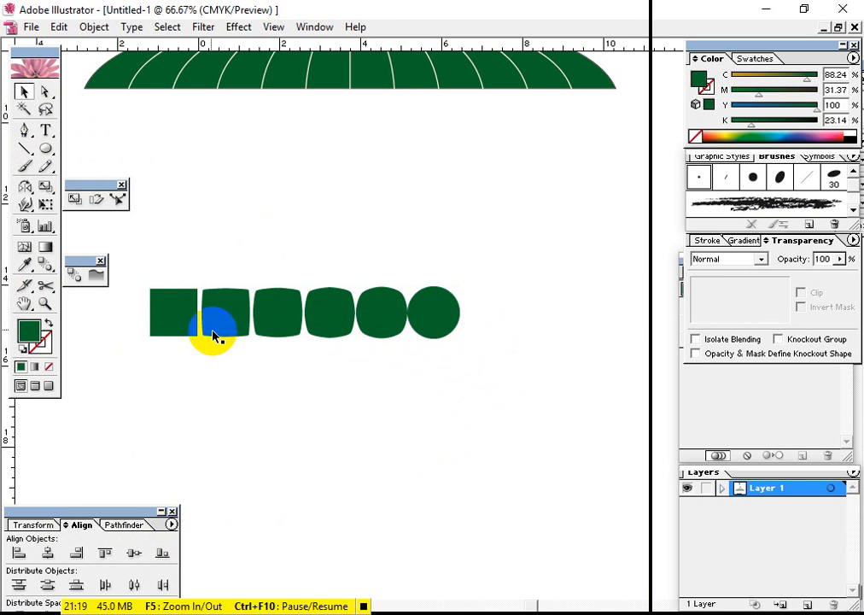
Move the square-to-circle blend up and slightly right, closer to the dome, and deselect it
click(162, 310)
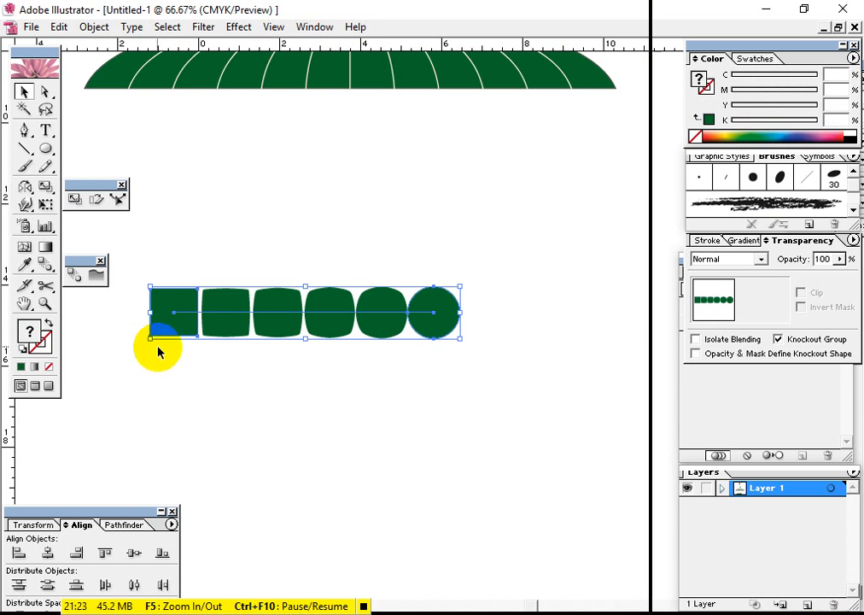
drag(399, 306, 424, 328)
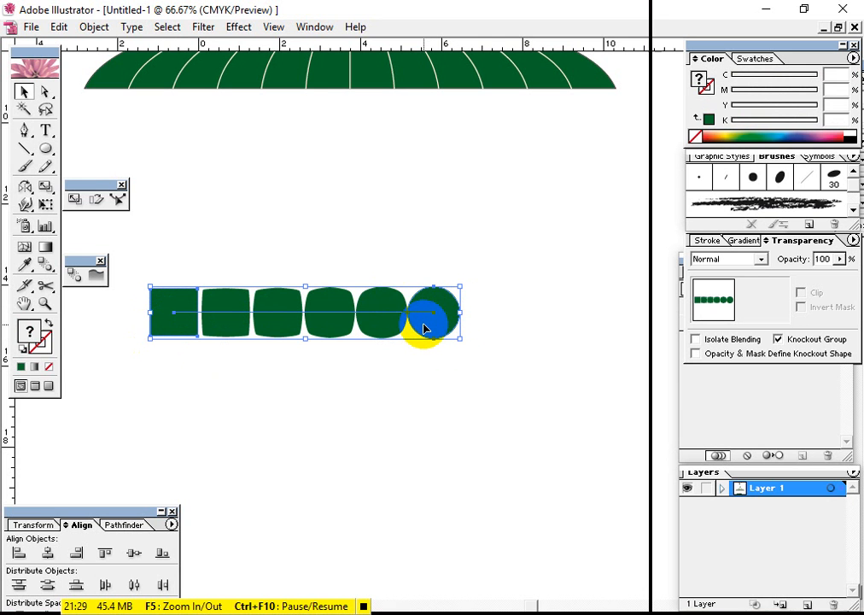
click(455, 408)
drag(388, 301, 444, 241)
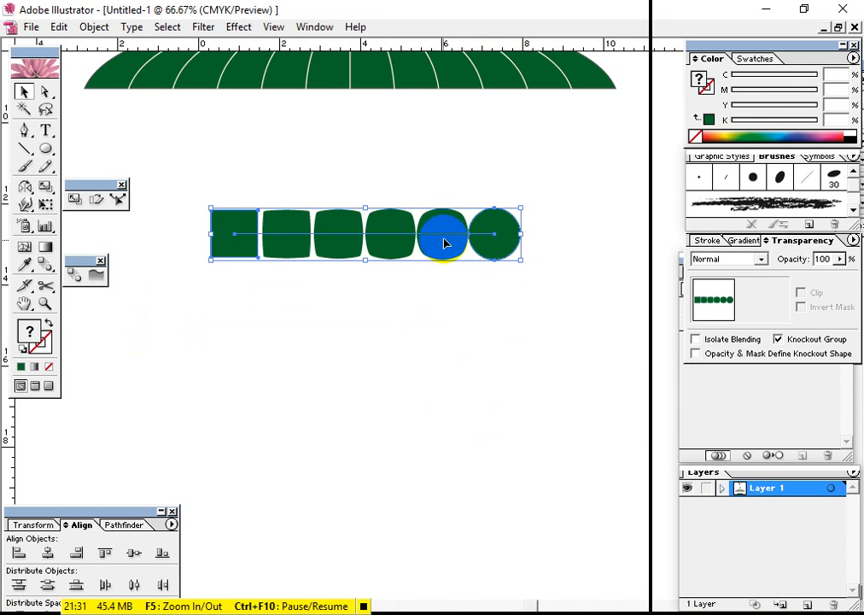
click(471, 380)
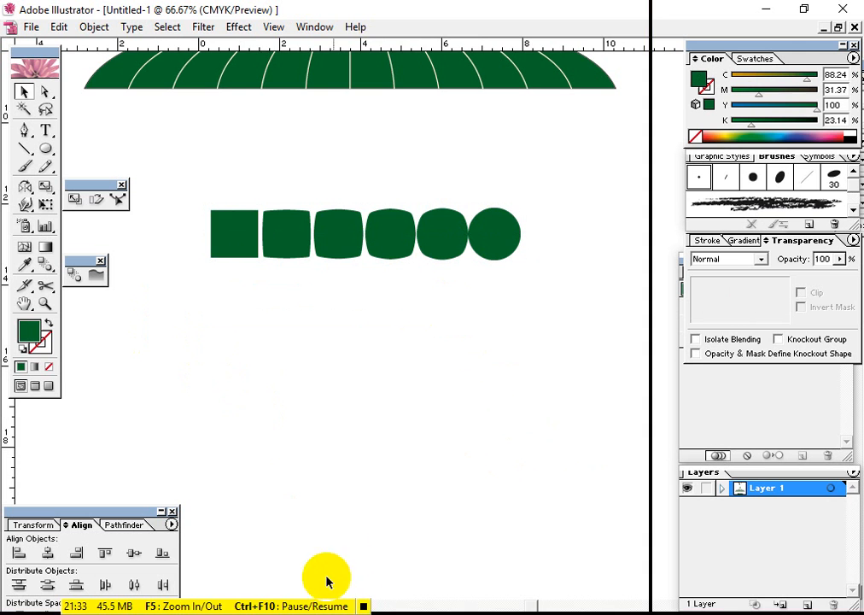
Add the Bengali text "আ" in the SutonnyMJ font on the empty area below the square-to-circle blend
drag(477, 352, 480, 196)
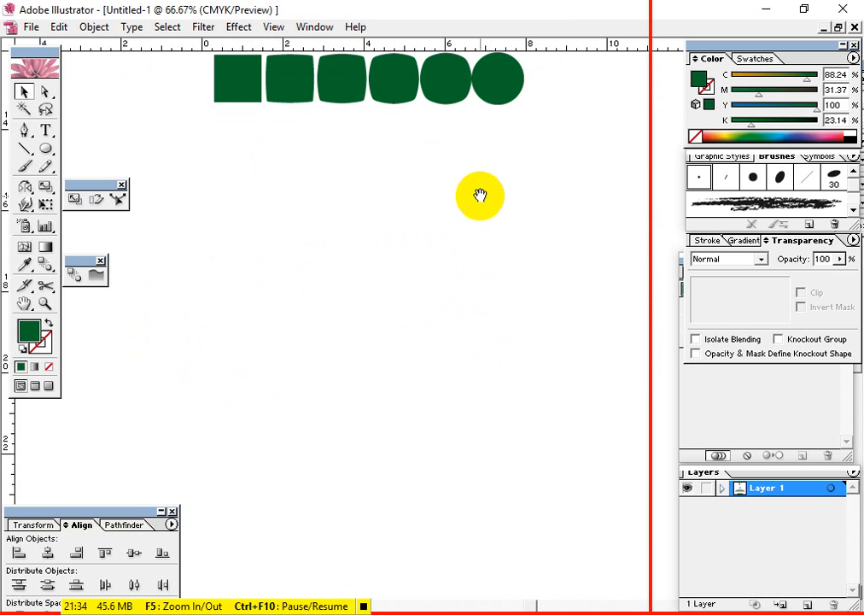
click(215, 314)
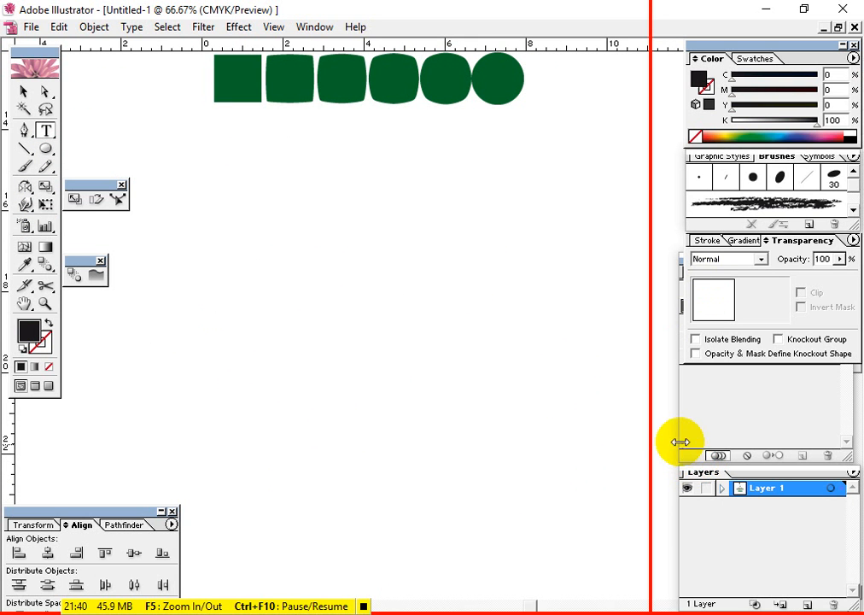
key(ctrl+t)
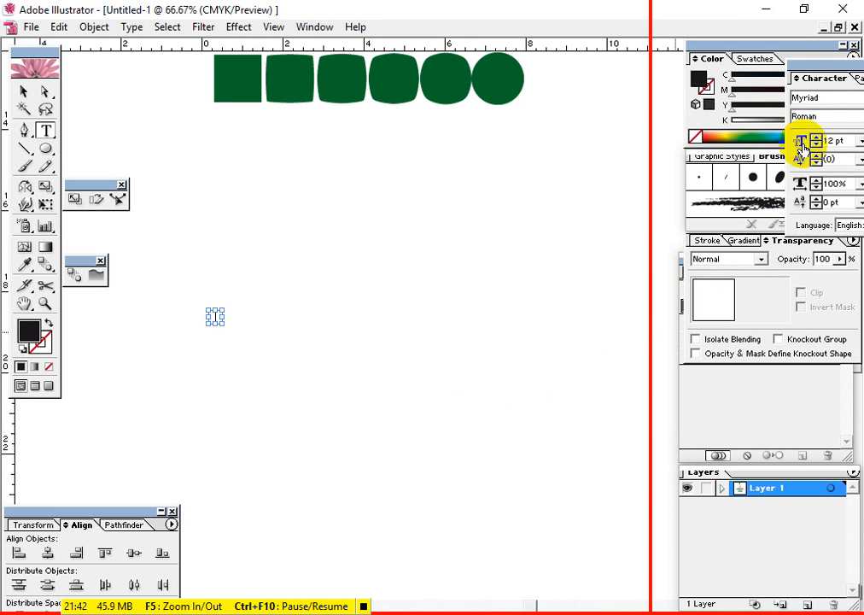
drag(827, 66, 744, 80)
click(726, 111)
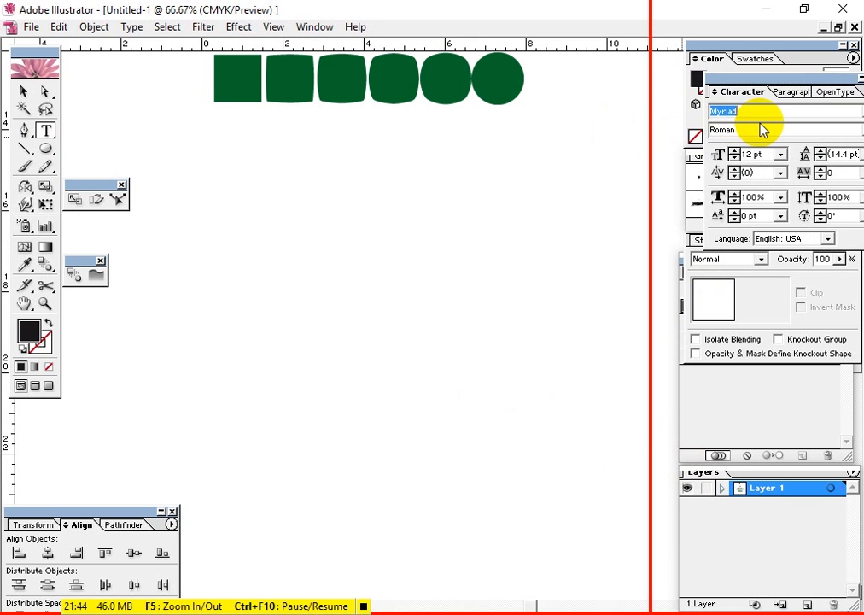
key(Return)
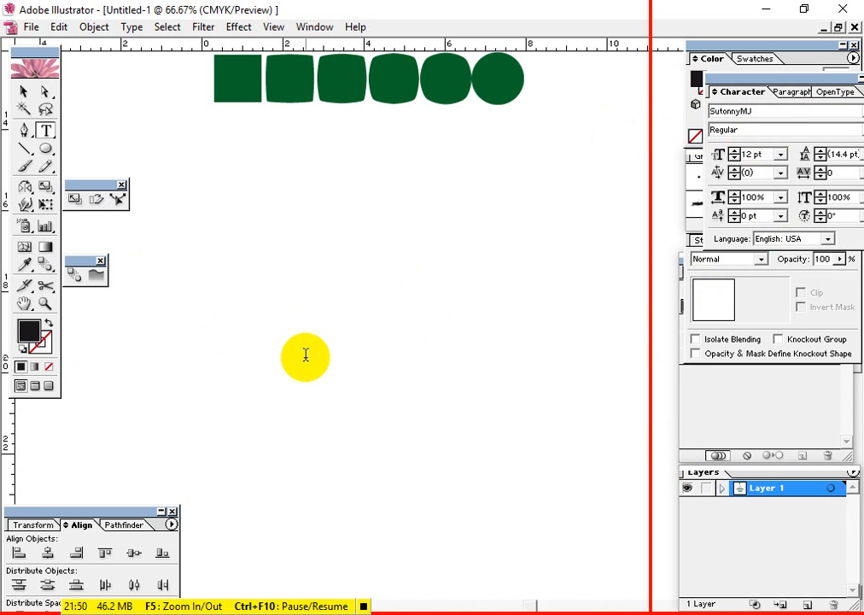
Enlarge the "আ" text to about 140 pt and shift it slightly left
click(24, 92)
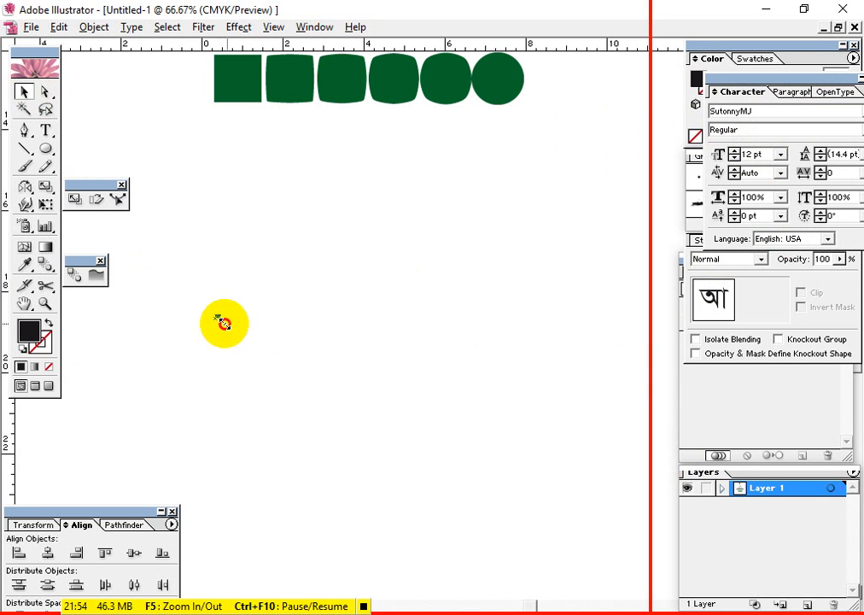
mouse_move(220, 325)
mouse_down()
mouse_move(202, 323)
mouse_move(238, 357)
mouse_move(208, 313)
mouse_up()
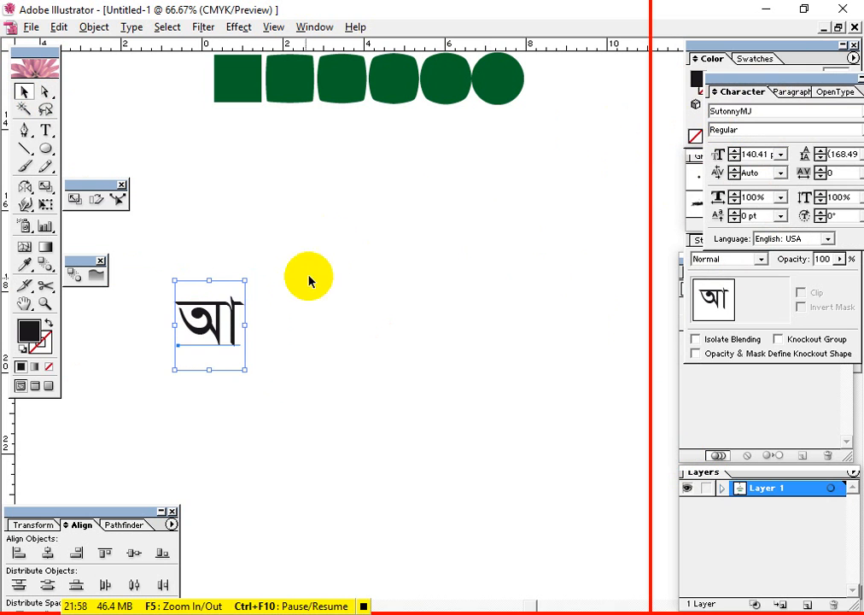
mouse_move(272, 268)
mouse_down()
mouse_move(174, 357)
mouse_move(175, 328)
mouse_move(181, 332)
mouse_up()
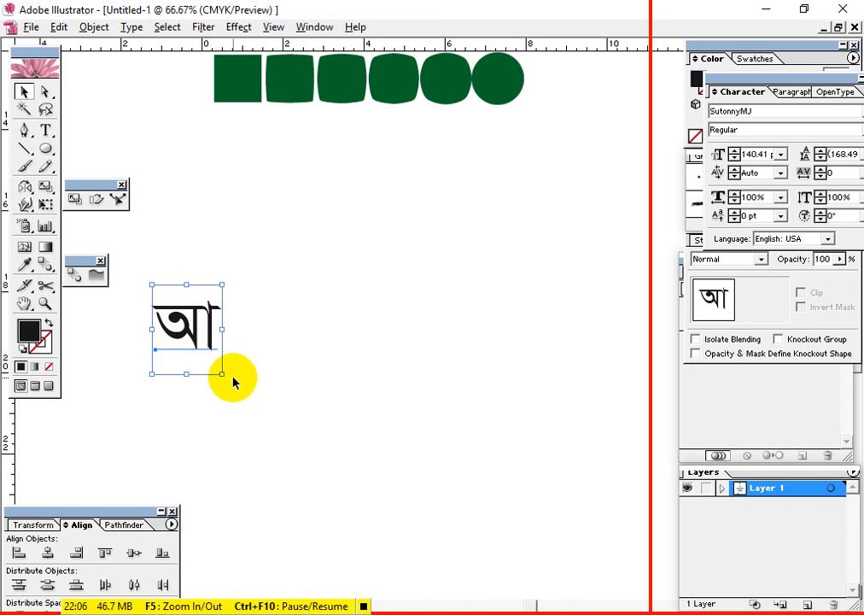
Convert the "আ" text to outlines, inspect it as shapes, and undo the conversion
click(214, 403)
drag(214, 403, 135, 273)
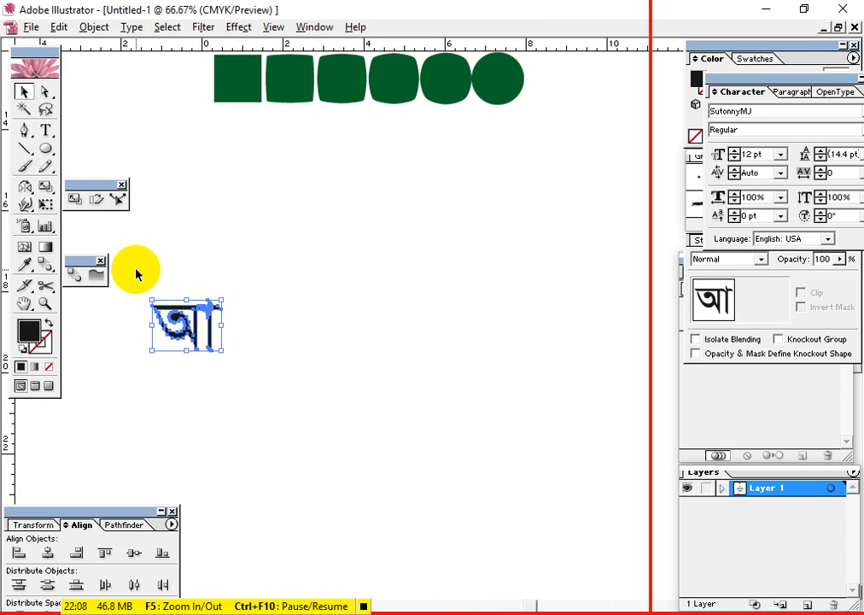
click(278, 409)
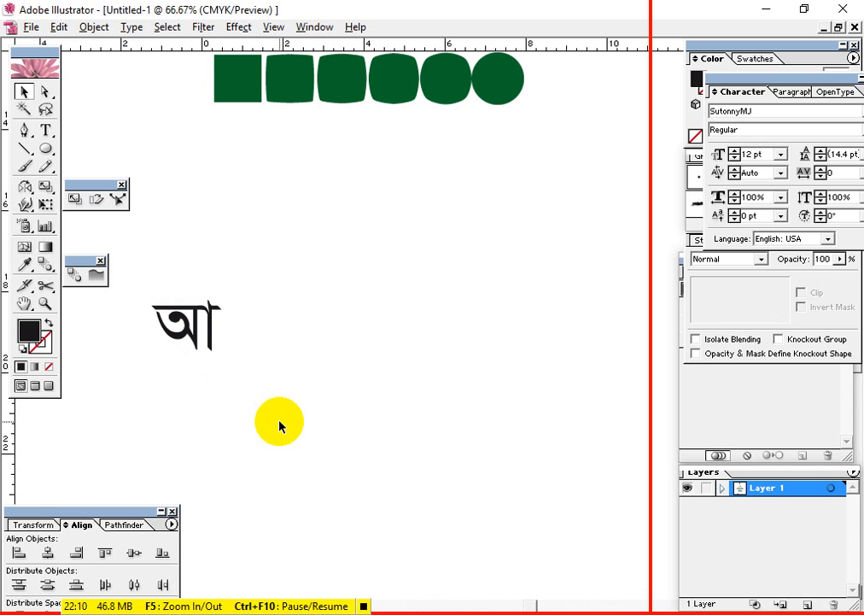
click(171, 320)
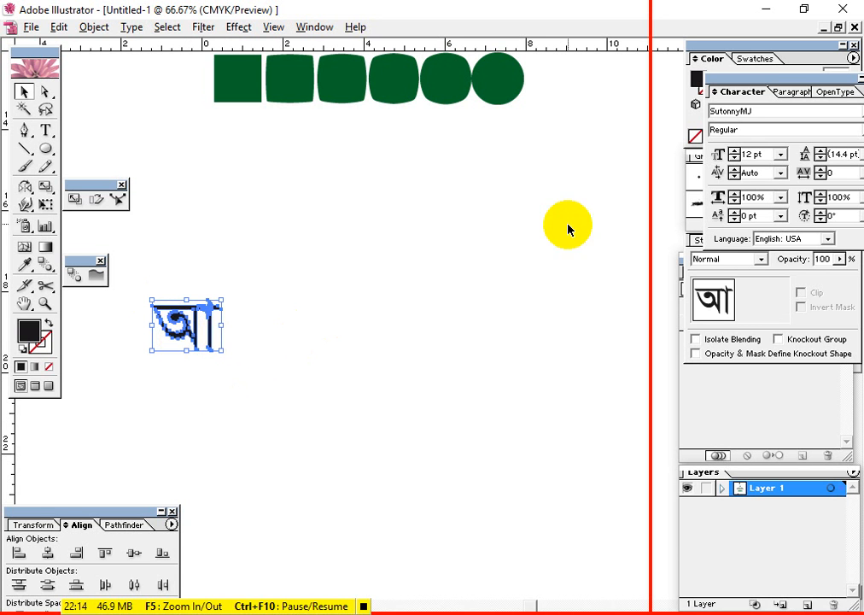
click(362, 331)
key(ctrl+z)
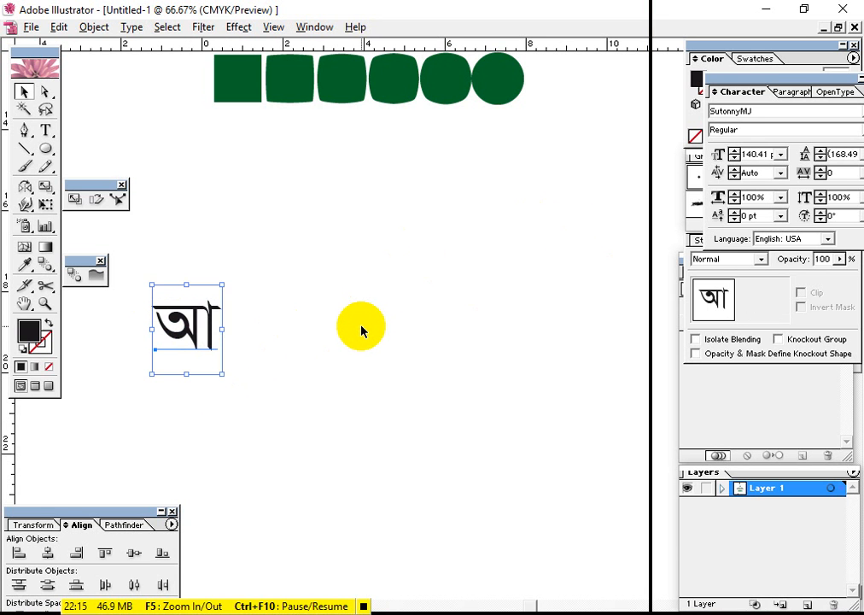
Check that "আ" is still editable text by highlighting its characters and placing the text cursor in it
click(196, 338)
double_click(196, 339)
drag(152, 330, 248, 330)
click(185, 344)
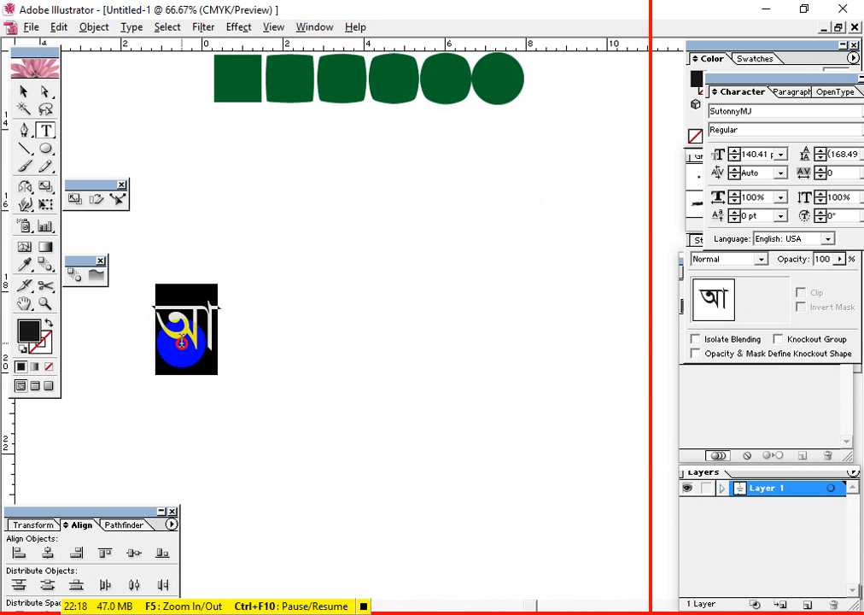
drag(152, 318, 242, 334)
click(185, 344)
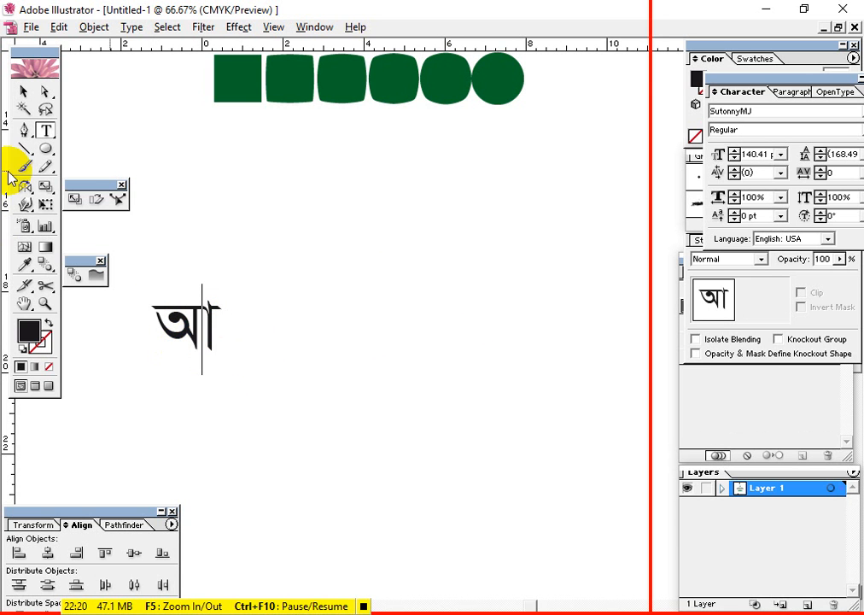
click(24, 92)
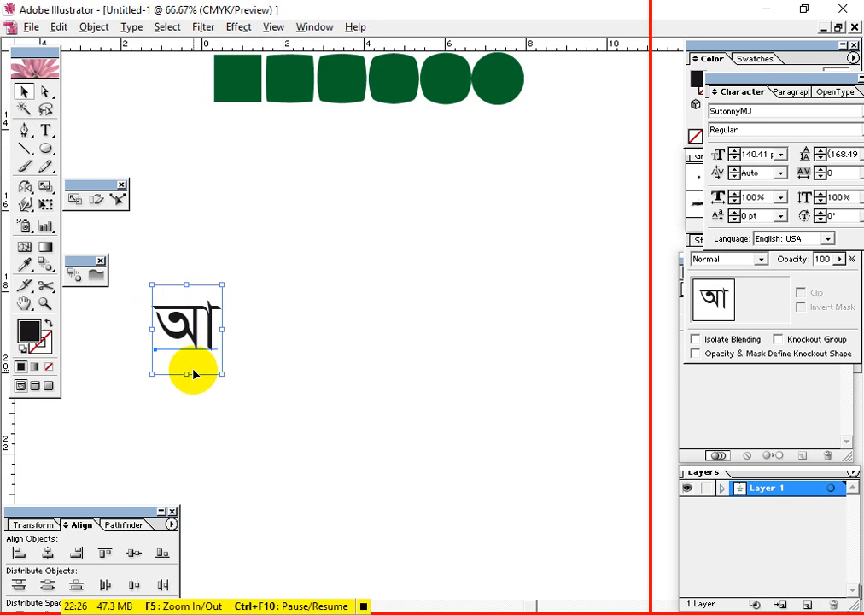
Convert the "আ" text to outlines and place a much smaller copy level with it, far to the right
click(374, 328)
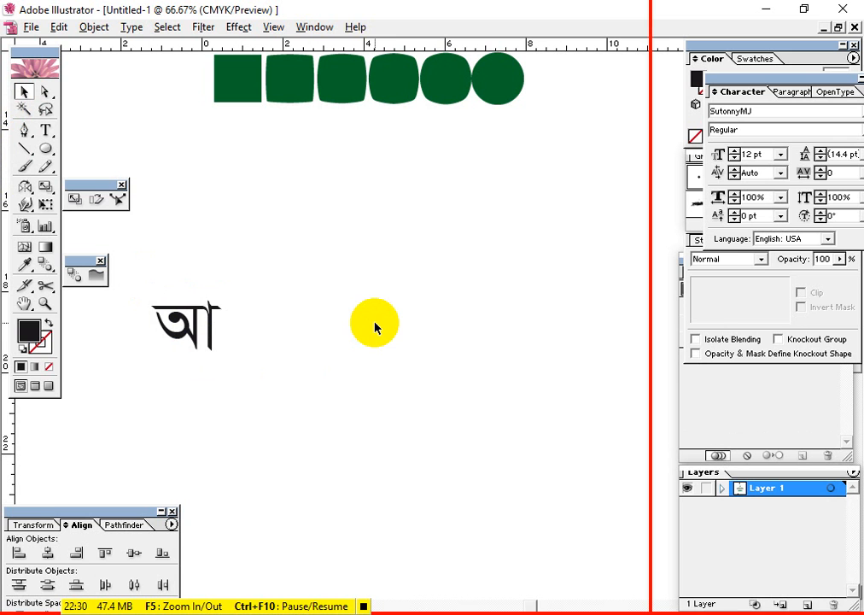
drag(274, 293, 168, 368)
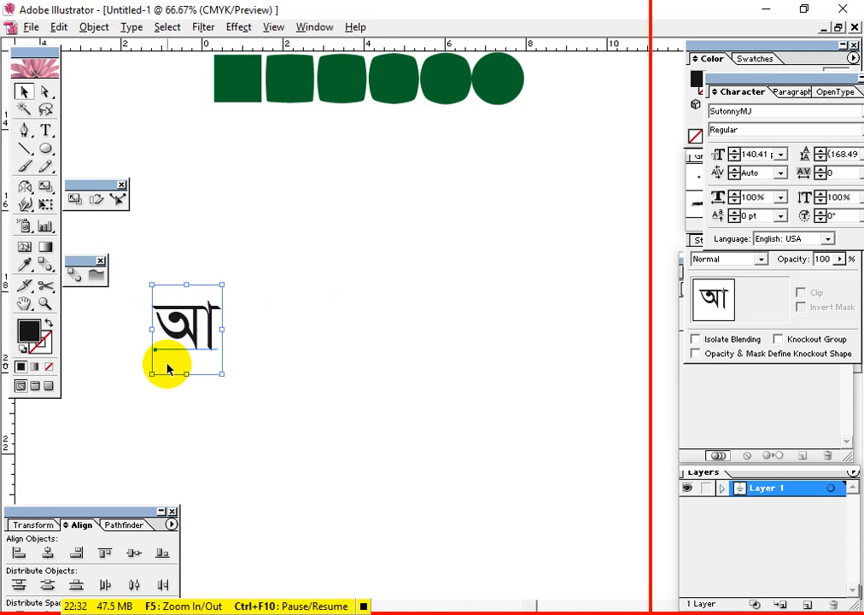
click(265, 359)
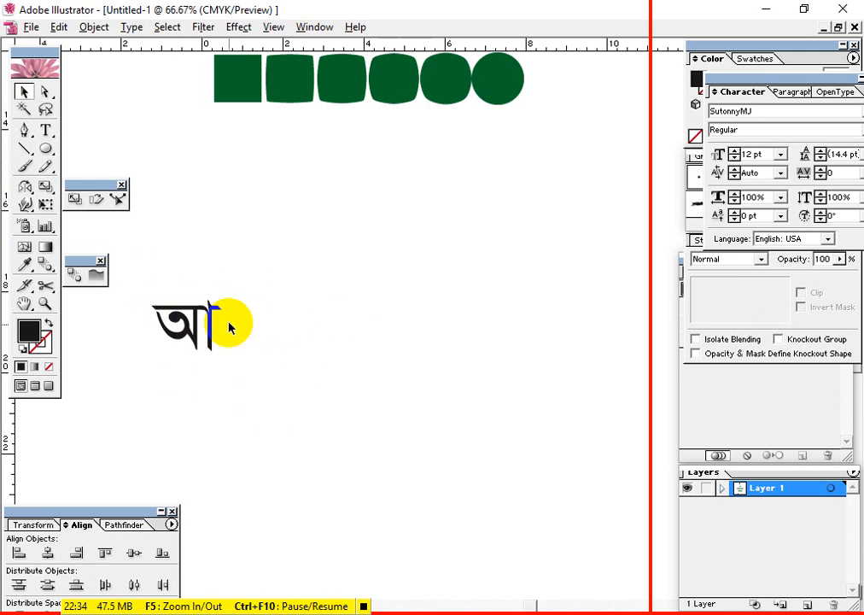
click(175, 337)
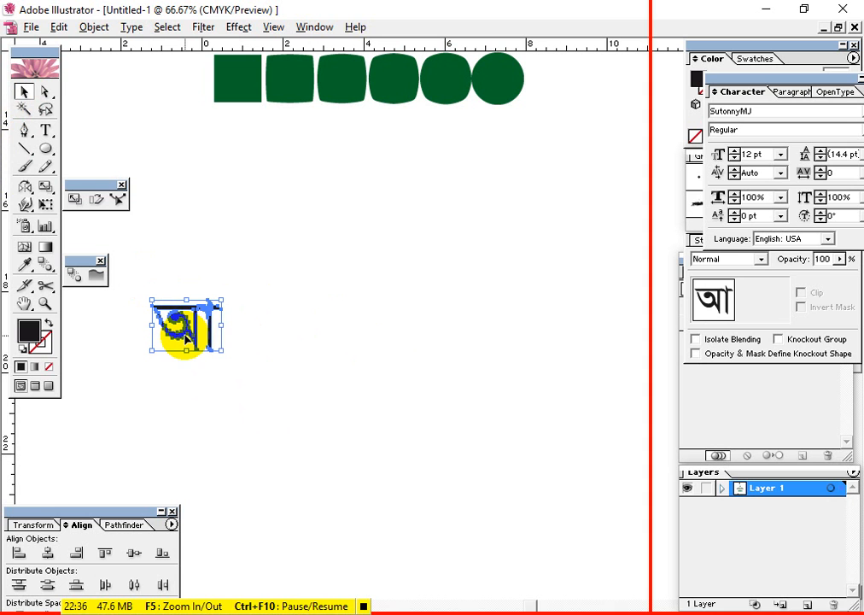
drag(184, 337, 586, 335)
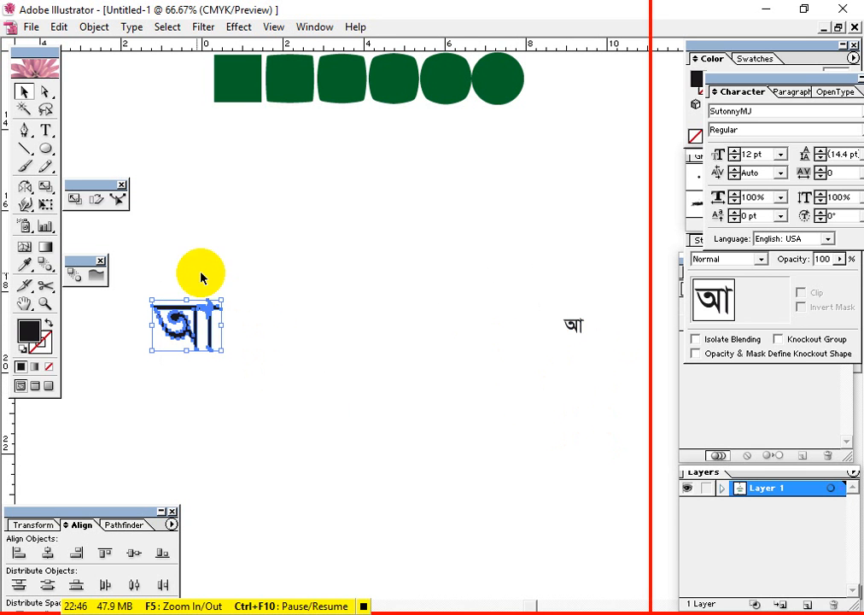
Blend the large outlined "আ" into its small copy to form a row of letters decreasing in size
drag(162, 267, 602, 424)
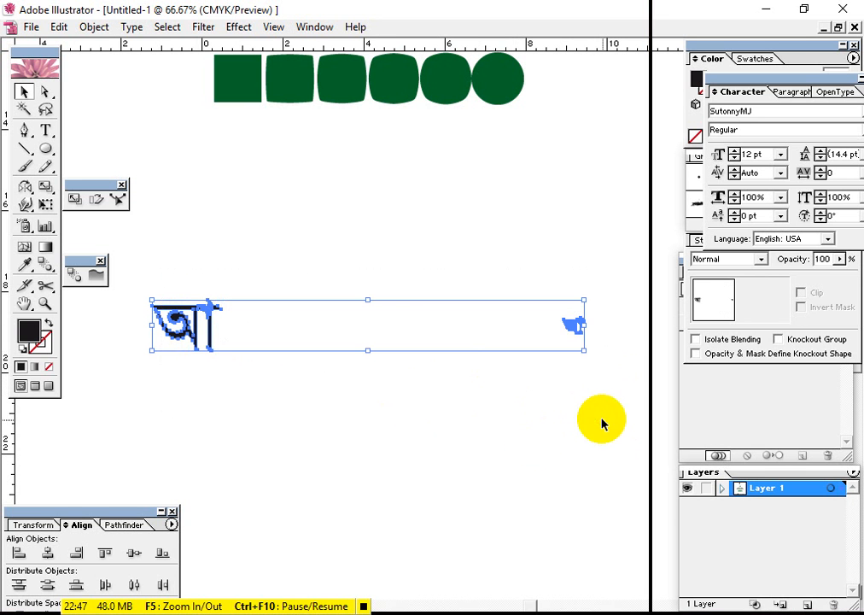
click(45, 265)
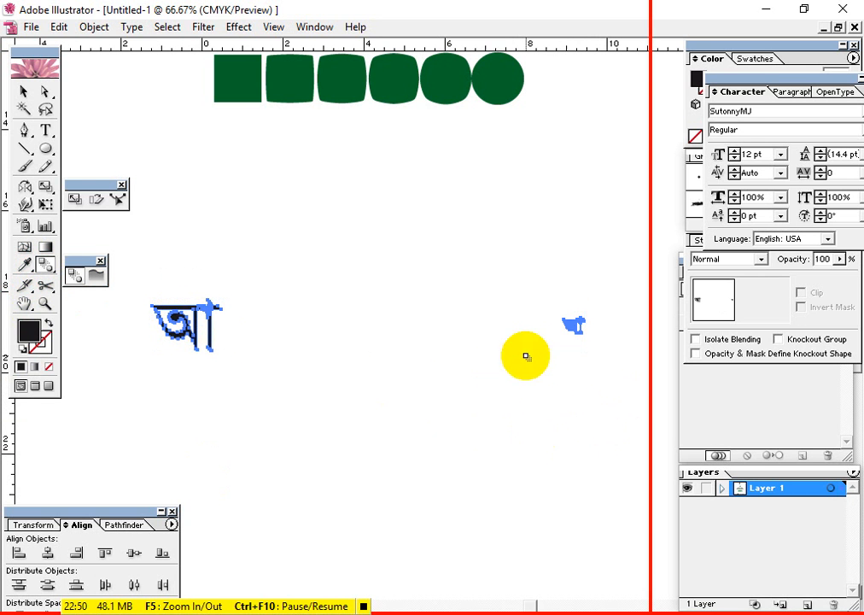
click(575, 331)
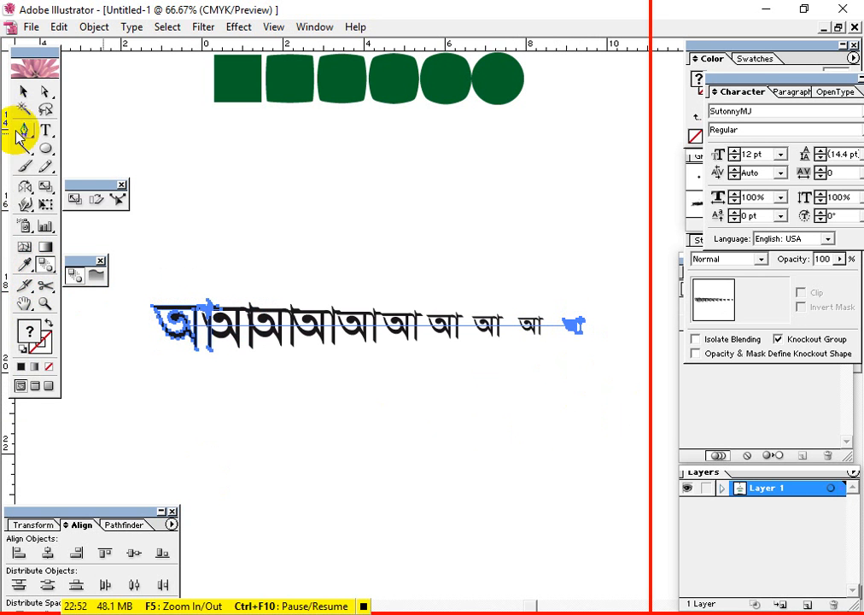
click(25, 91)
click(522, 514)
Set the blend between the large and small "আ" to Specified Steps with 4 steps
click(420, 331)
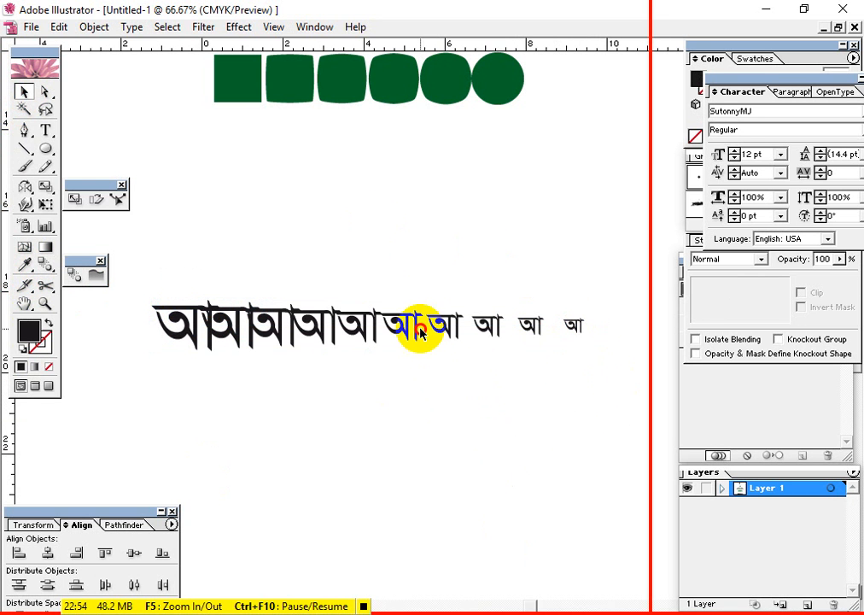
click(388, 329)
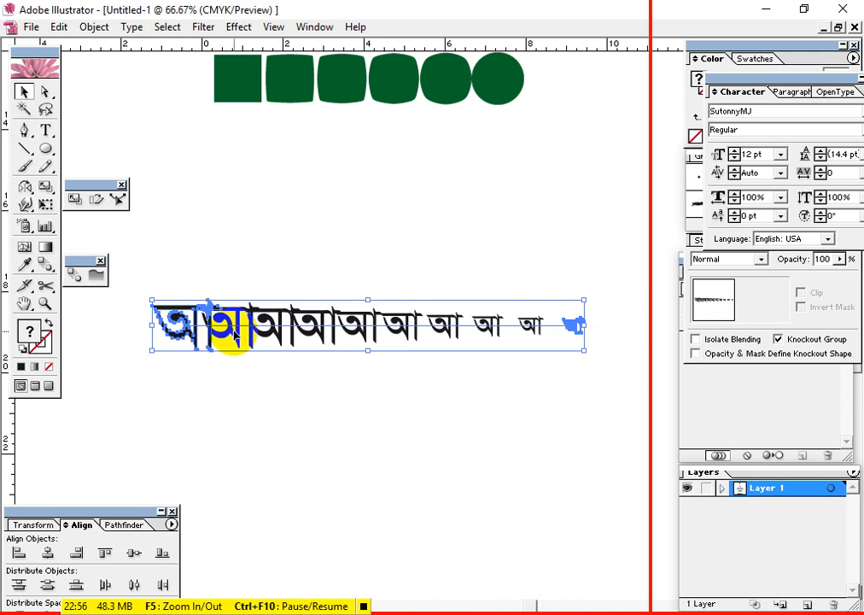
double_click(47, 267)
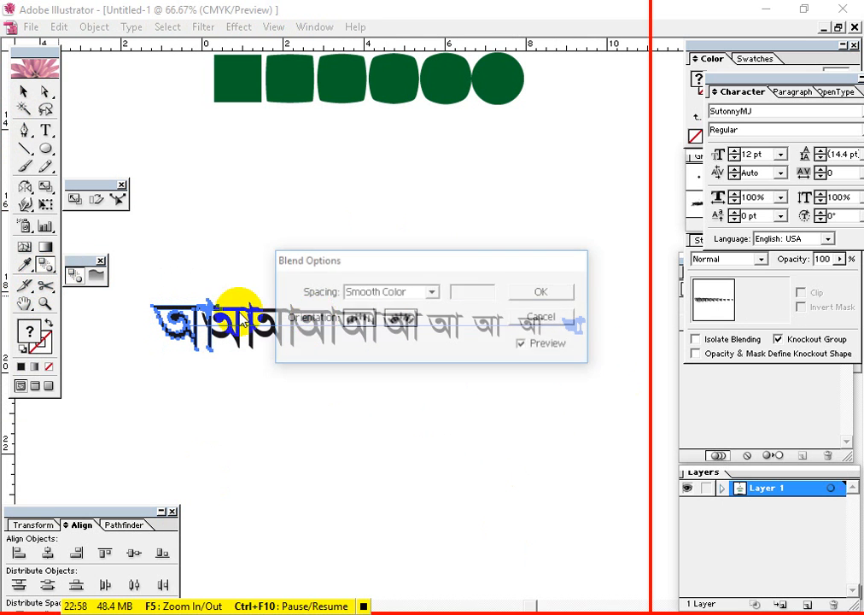
drag(402, 261, 511, 137)
click(511, 162)
click(511, 191)
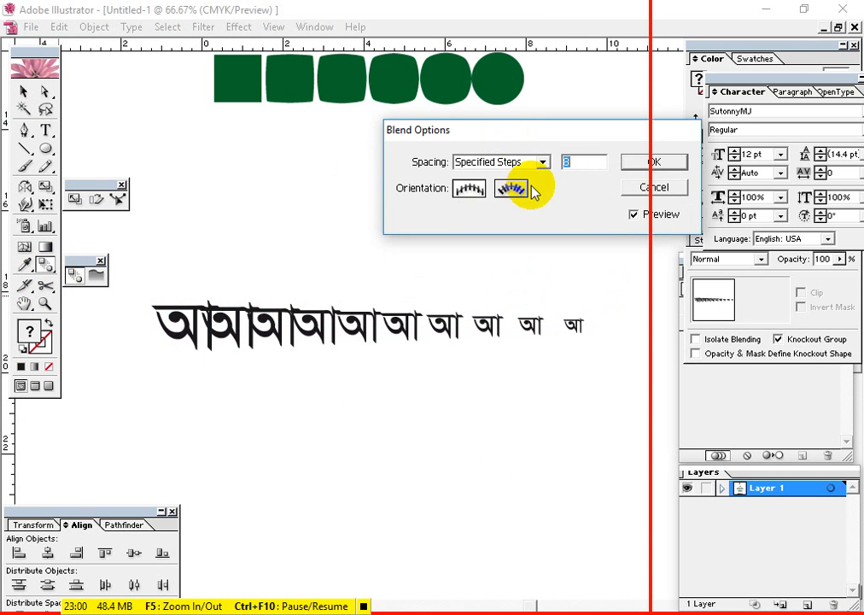
text(3)
key(Down)
key(Down)
key(Down)
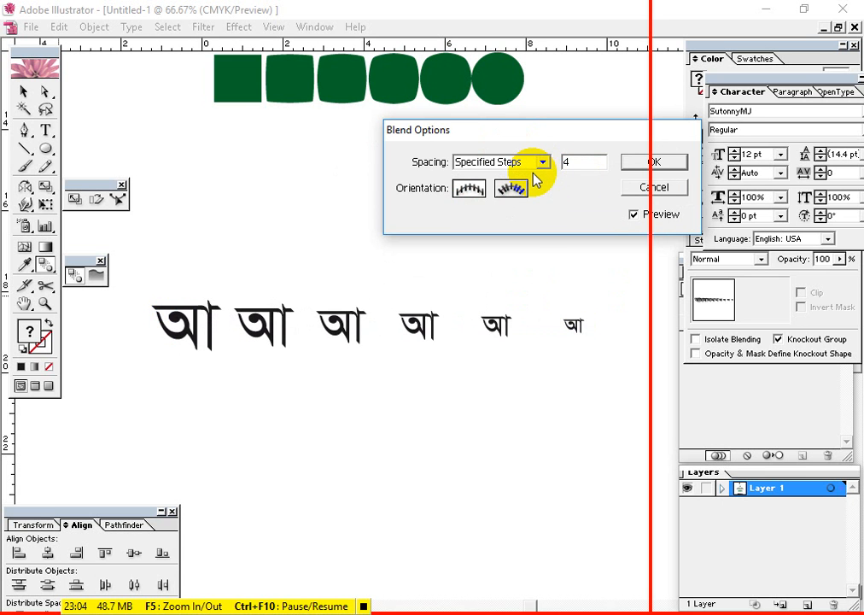
click(654, 162)
click(633, 163)
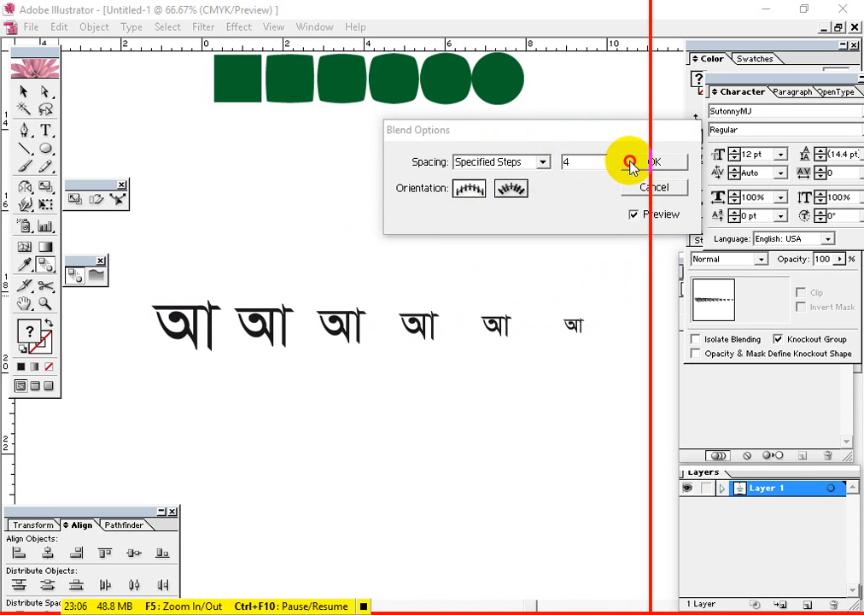
click(23, 92)
click(448, 434)
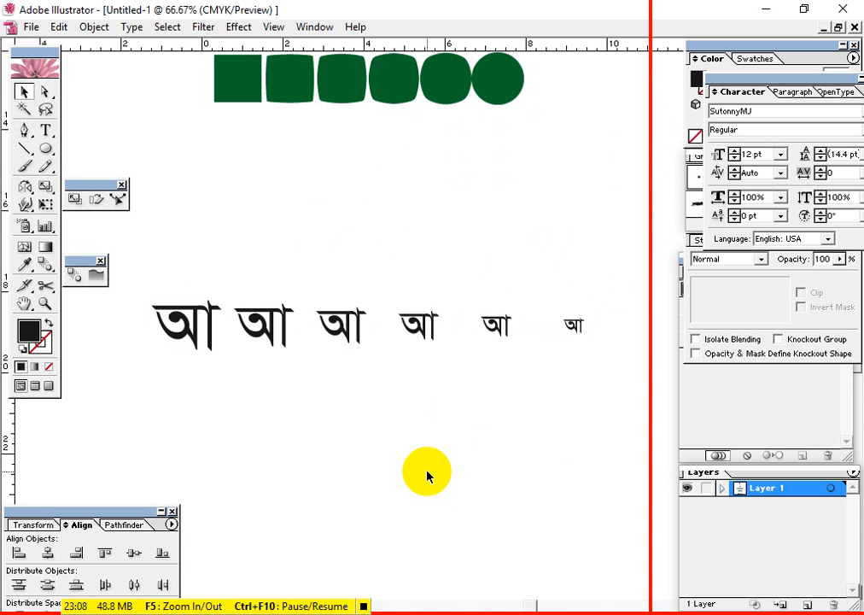
Move the blended row of "আ" letters down and to the right, leaving empty space beneath the square-to-circle row
drag(614, 390, 313, 525)
click(397, 484)
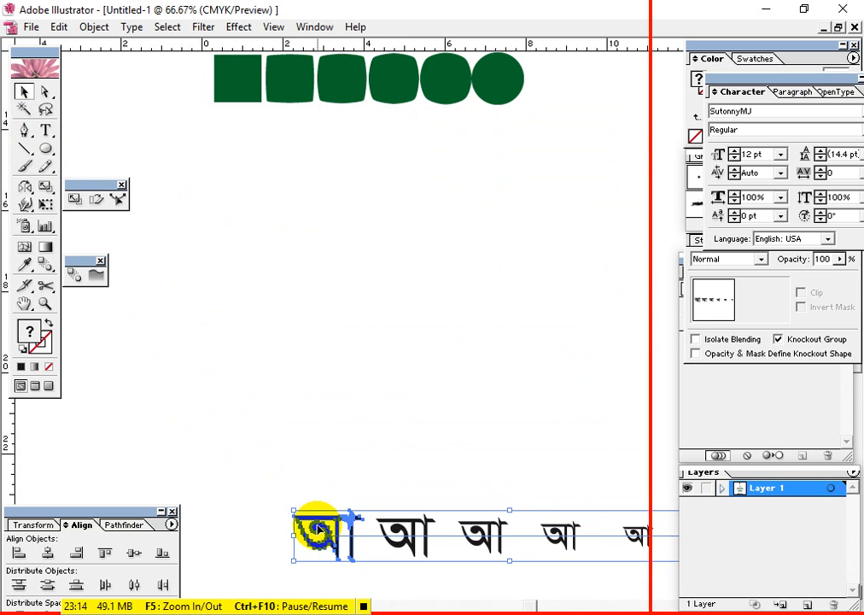
click(382, 376)
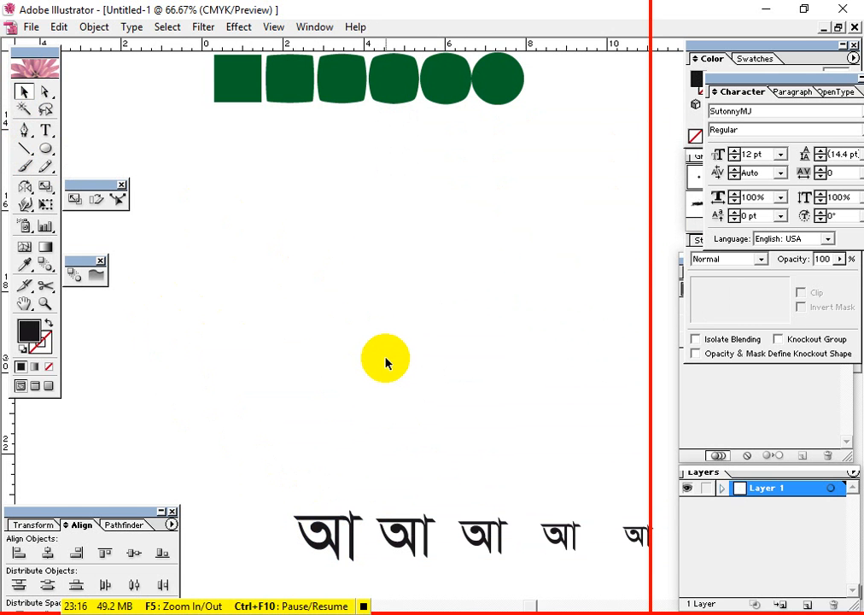
Review the earlier repeated-copy artwork: the feathered wings, the striped dome with crescent, the square-to-circle row and the letter row
drag(386, 358, 247, 379)
drag(310, 372, 491, 498)
drag(387, 351, 515, 488)
drag(428, 360, 298, 485)
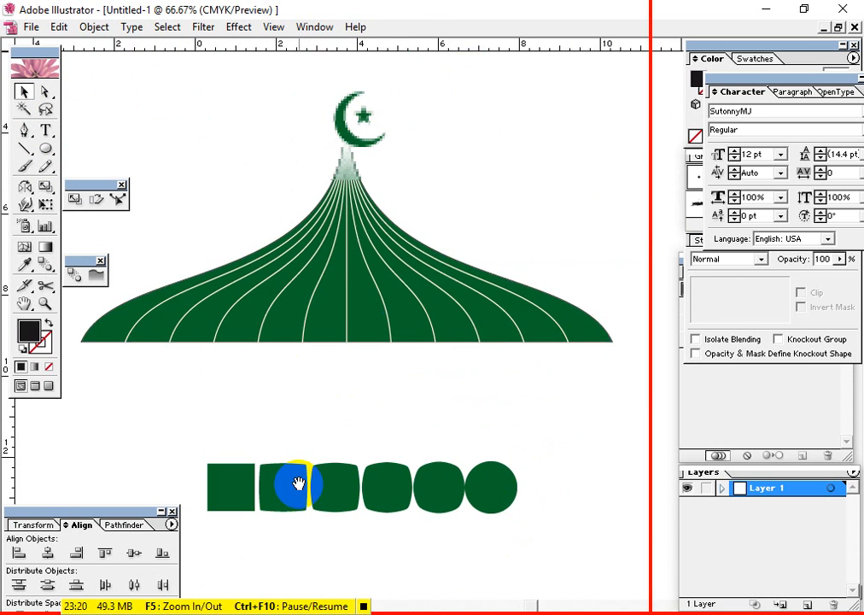
drag(349, 191, 420, 371)
drag(395, 118, 362, 449)
drag(428, 473, 388, 193)
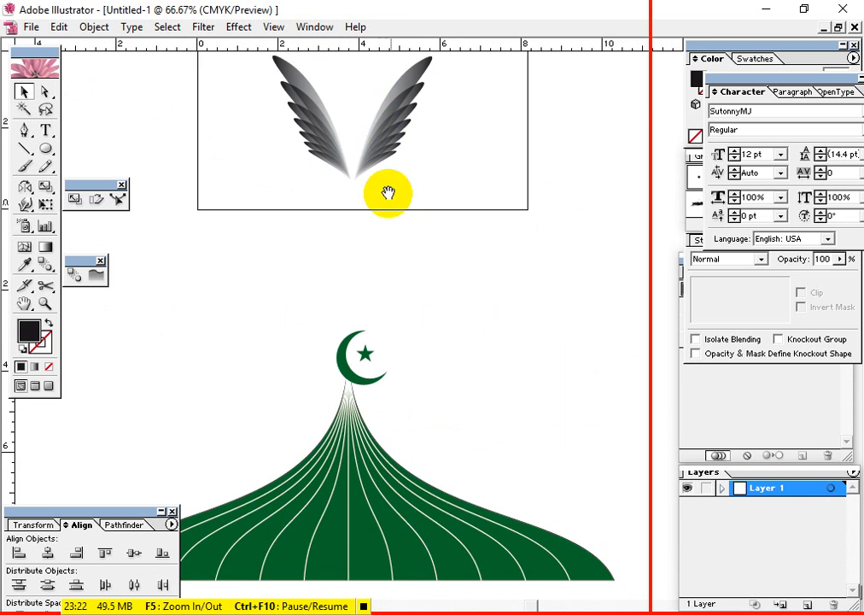
drag(379, 296, 395, 163)
drag(433, 338, 433, 212)
mouse_move(444, 363)
mouse_down()
mouse_move(463, 242)
mouse_move(428, 196)
mouse_up()
mouse_move(433, 305)
mouse_down()
mouse_move(430, 220)
mouse_move(372, 171)
mouse_up()
drag(460, 330, 402, 514)
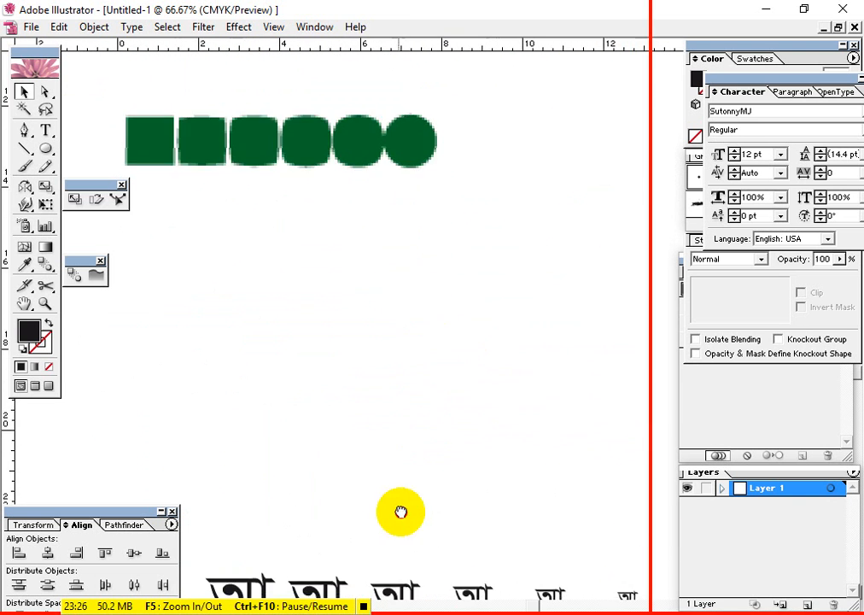
mouse_move(428, 294)
mouse_down()
mouse_move(460, 503)
mouse_move(515, 500)
mouse_up()
drag(455, 440, 412, 341)
drag(448, 404, 447, 257)
drag(450, 363, 412, 140)
drag(379, 254, 379, 248)
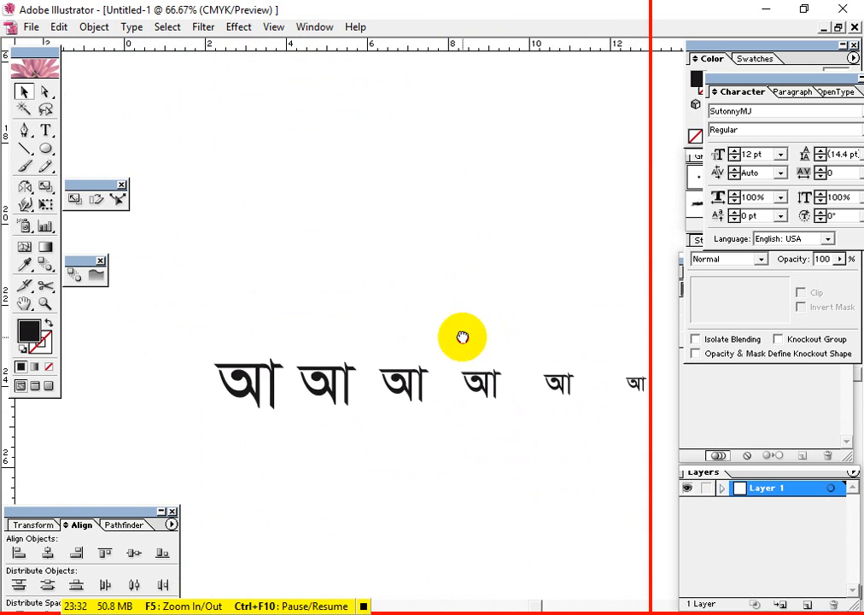
drag(463, 337, 405, 366)
drag(350, 340, 362, 463)
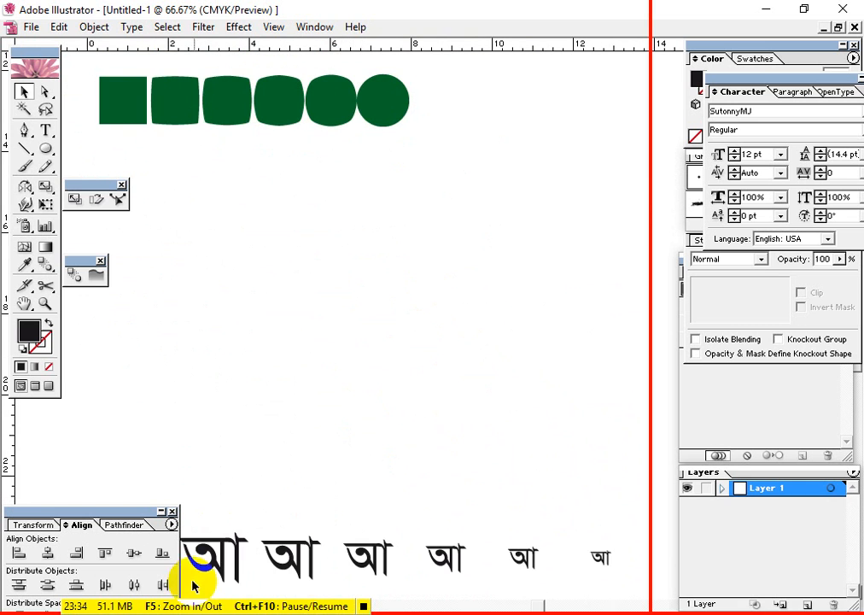
Examine which Blend commands are offered for objects, such as Make, Release, Blend Options and Expand
click(364, 606)
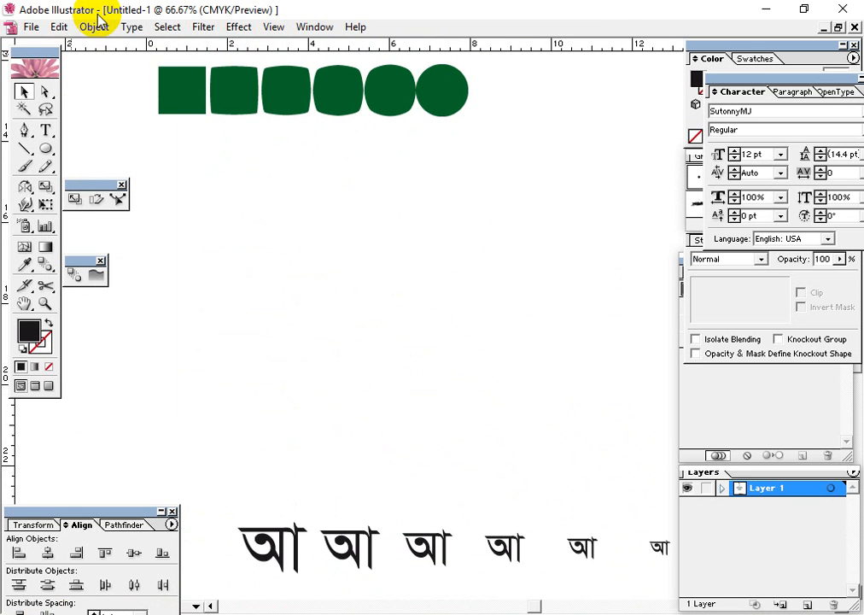
click(93, 26)
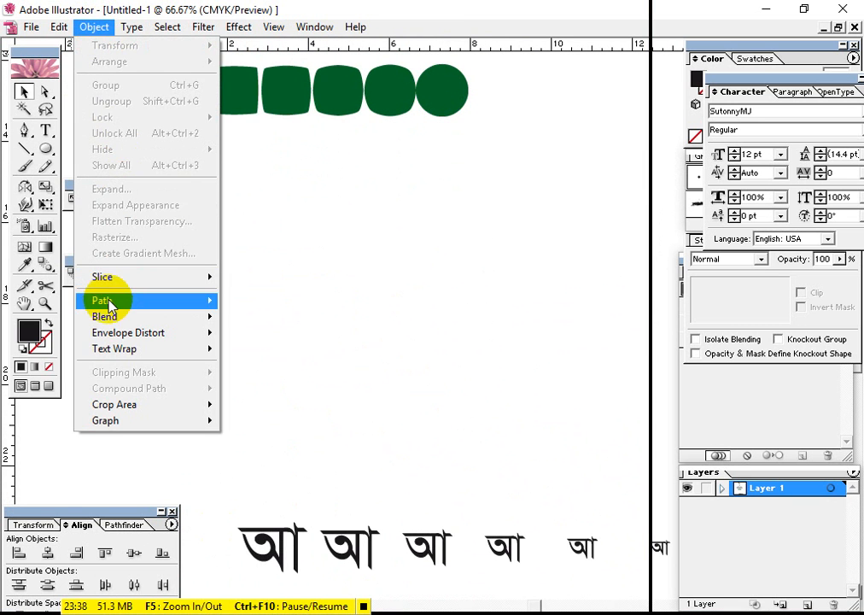
mouse_move(97, 323)
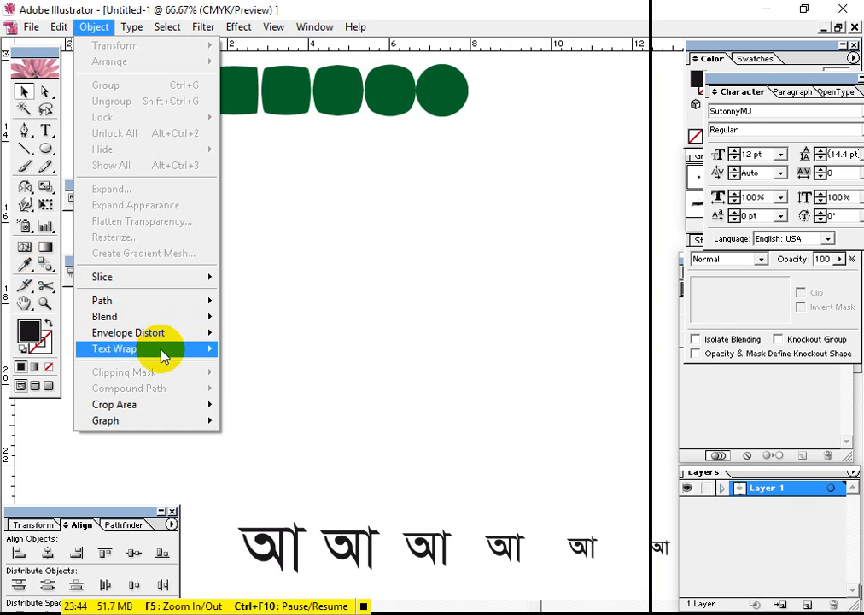
mouse_move(205, 317)
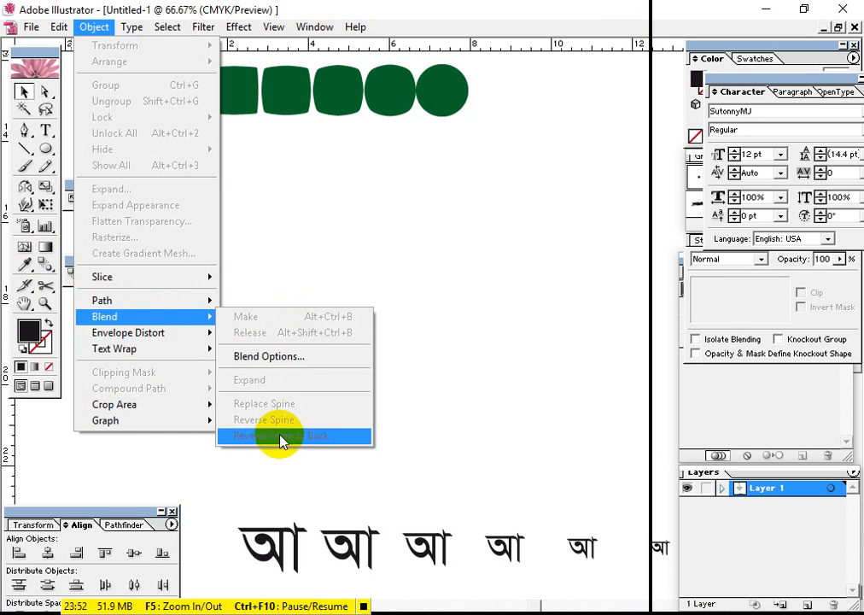
click(429, 335)
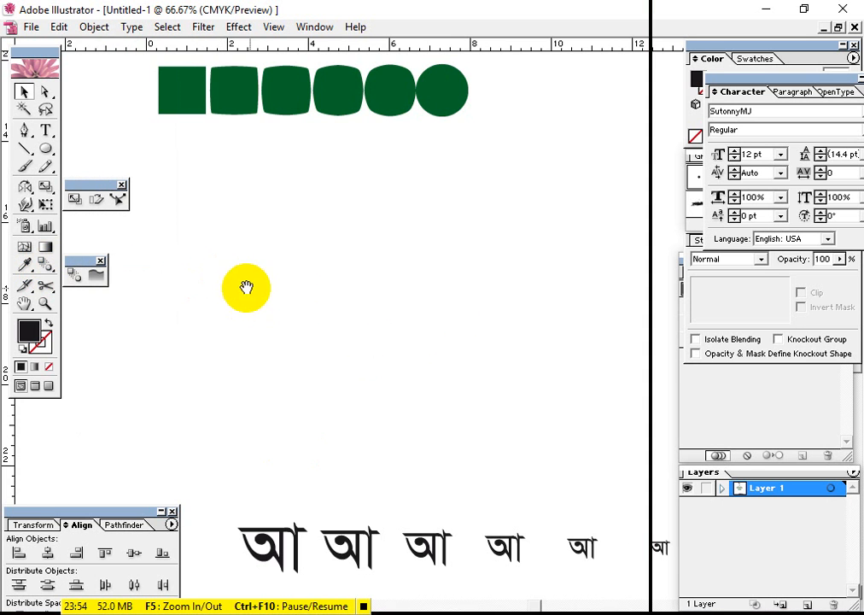
Draw a small black hexagon in the empty area between the green shape row and the letter row
drag(261, 297, 313, 392)
drag(267, 301, 205, 204)
drag(55, 150, 128, 157)
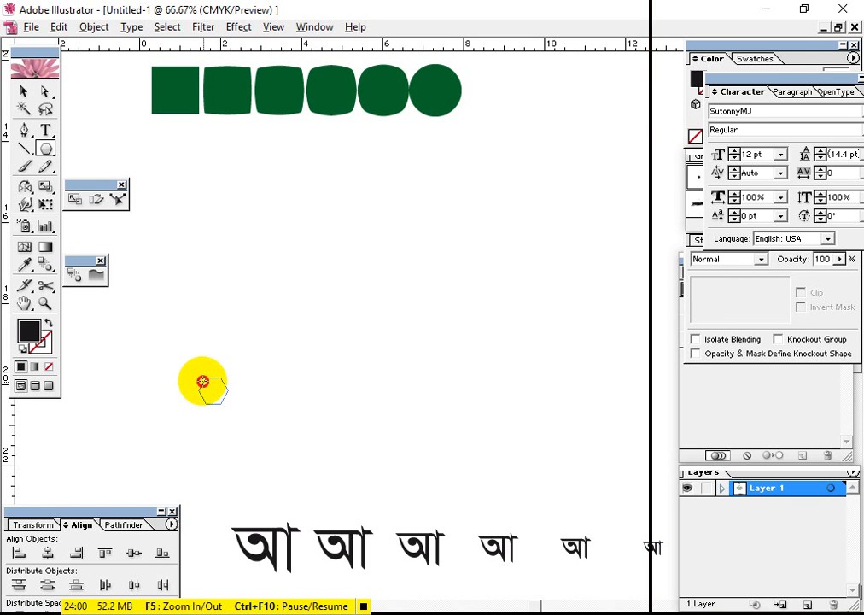
drag(202, 381, 203, 381)
Place a copy of the hexagon level with it to the right and rotate the copy slightly
click(24, 95)
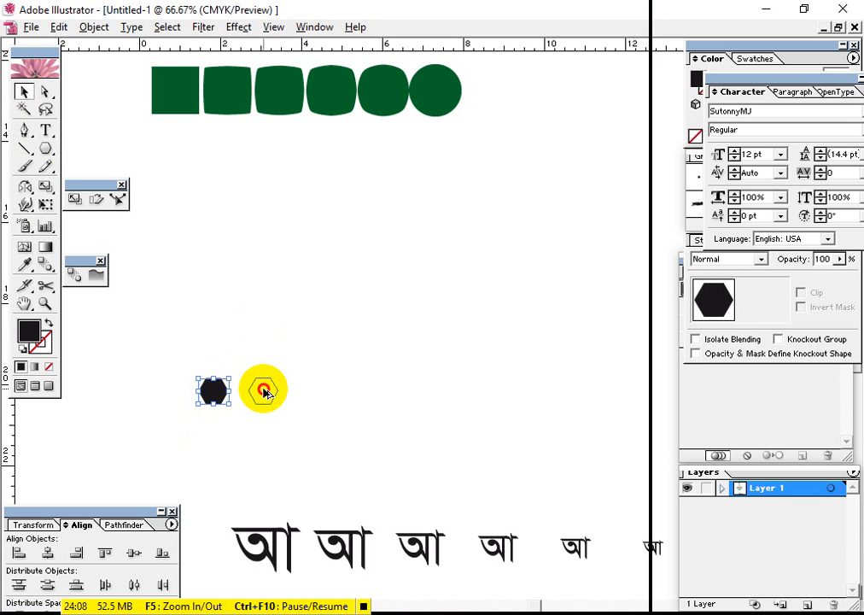
drag(265, 391, 265, 391)
drag(295, 358, 310, 388)
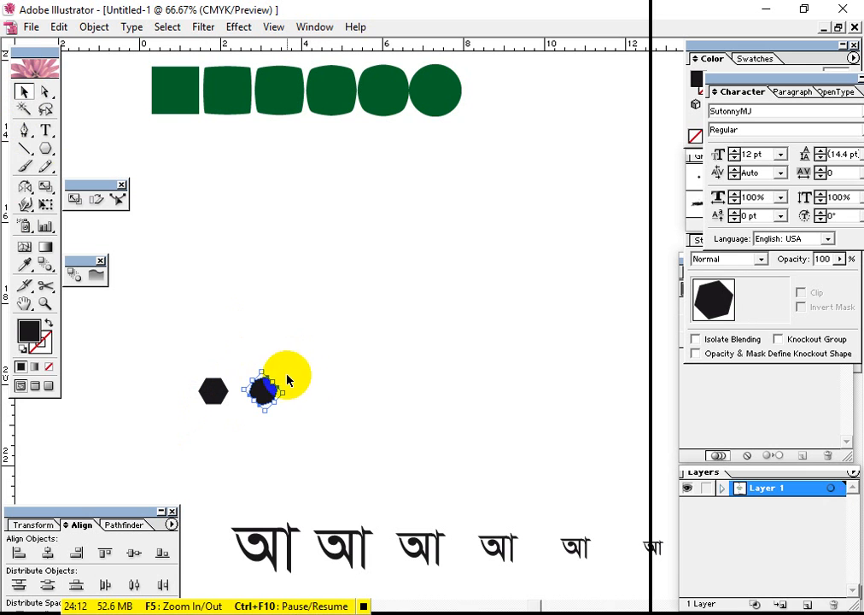
click(354, 431)
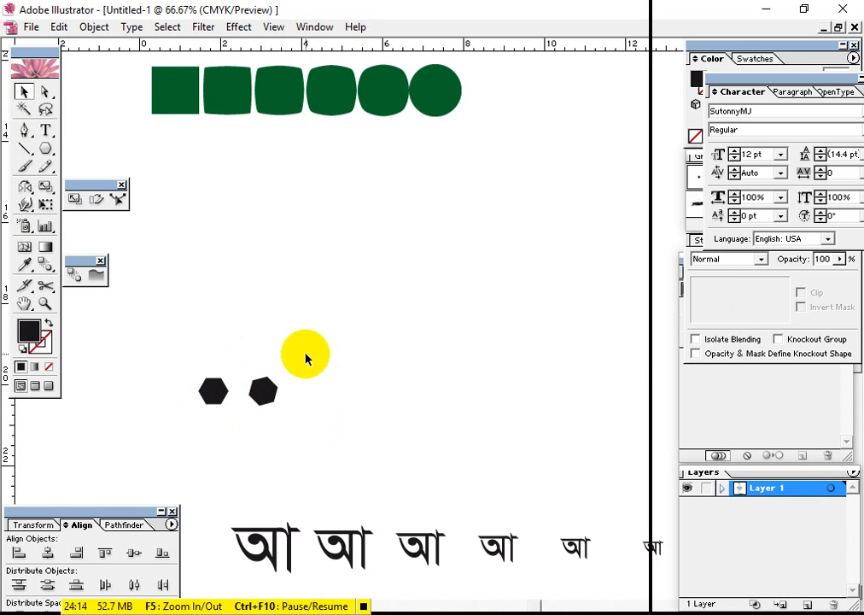
Duplicate the straight and rotated hexagon pair to the right repeatedly, forming a level row of eight hexagons
drag(305, 352, 330, 397)
drag(364, 350, 316, 427)
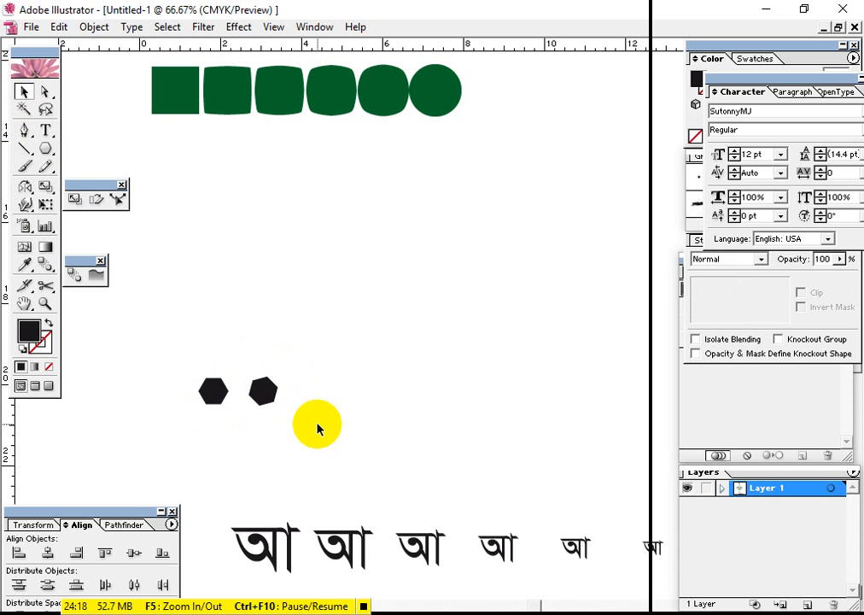
drag(192, 365, 353, 404)
click(436, 440)
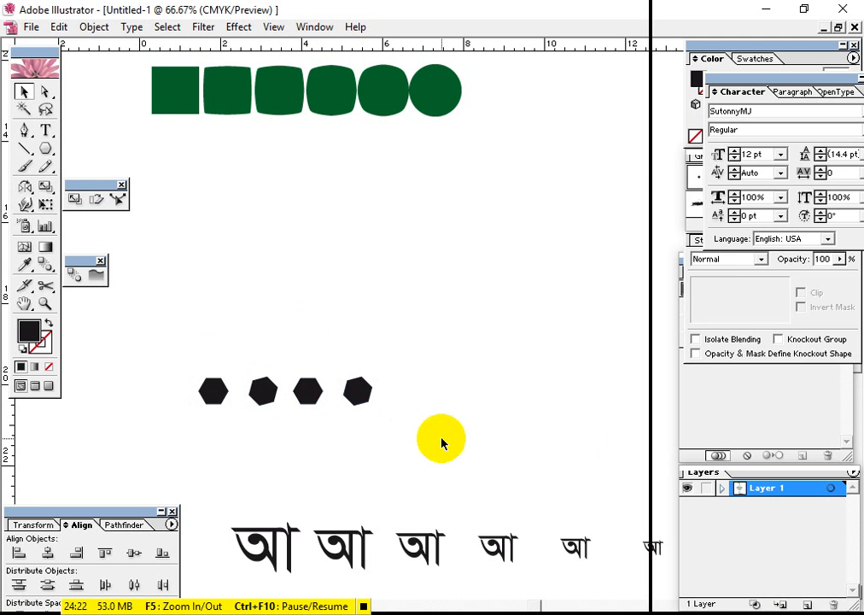
drag(452, 430, 410, 396)
click(575, 420)
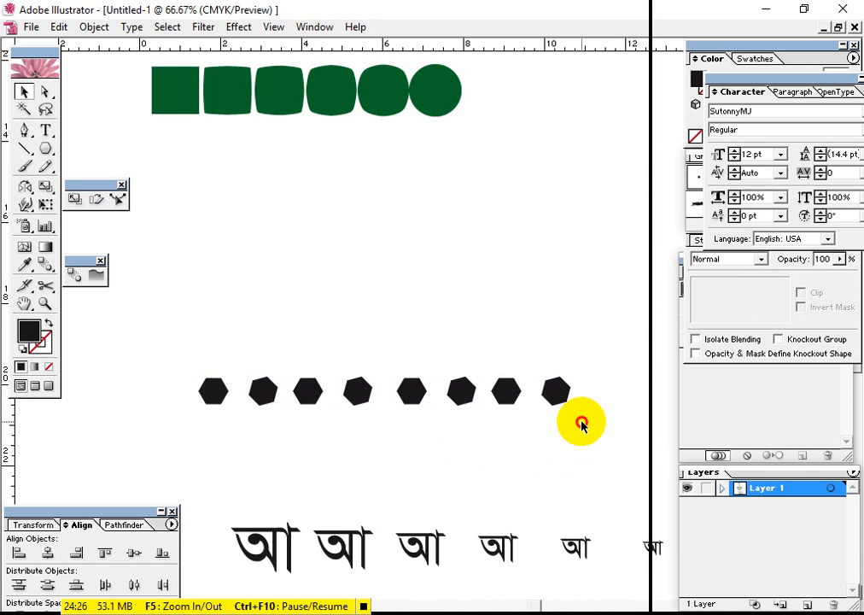
Copy the hexagon row below itself, offset it right to stagger it, and place another staggered copy above the original row
drag(575, 420, 195, 360)
drag(262, 390, 267, 436)
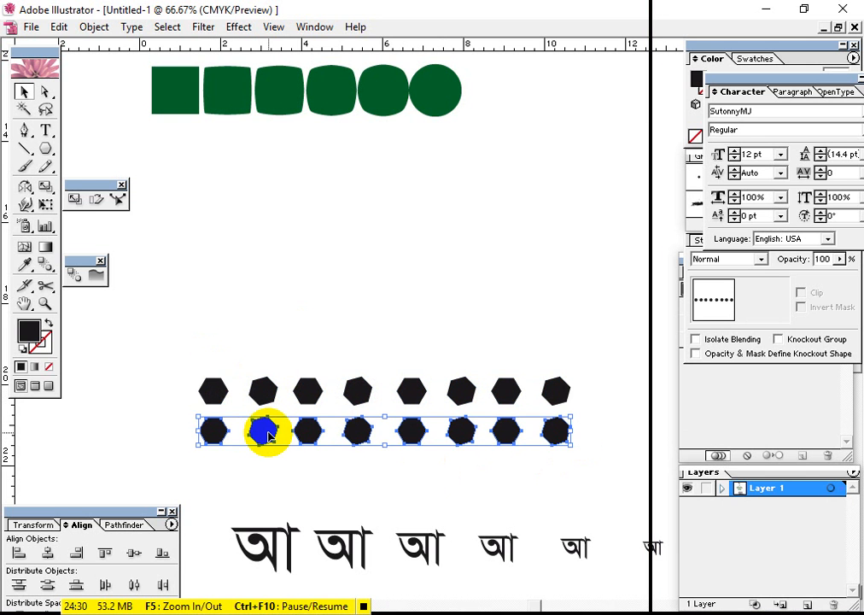
key(Right)
key(Right)
key(Right)
key(Right)
key(Right)
key(Right)
key(Right)
key(Right)
key(Right)
key(Right)
key(Right)
key(Right)
key(Right)
key(Right)
key(Right)
key(Right)
key(Right)
key(Right)
key(Right)
key(Right)
key(Right)
key(Right)
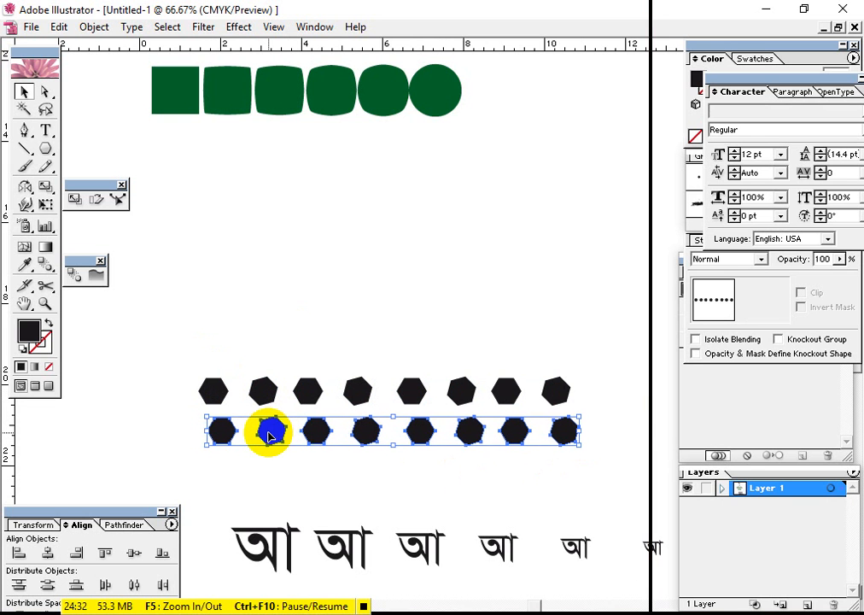
key(Right)
key(Right)
key(Right)
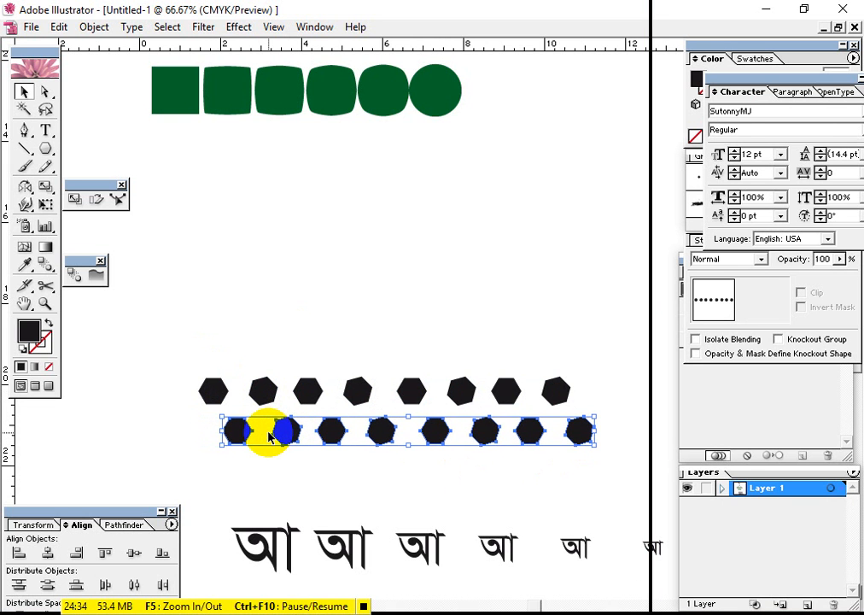
drag(382, 439, 377, 354)
click(463, 506)
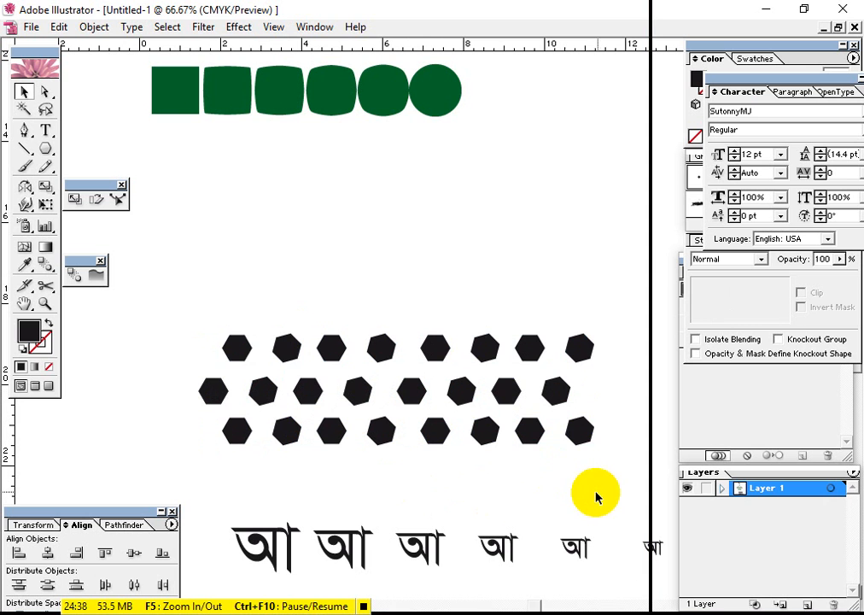
Nudge the right-hand half of all three hexagon rows slightly left to even out the gap in the middle
drag(597, 491, 218, 296)
click(569, 492)
drag(632, 480, 415, 328)
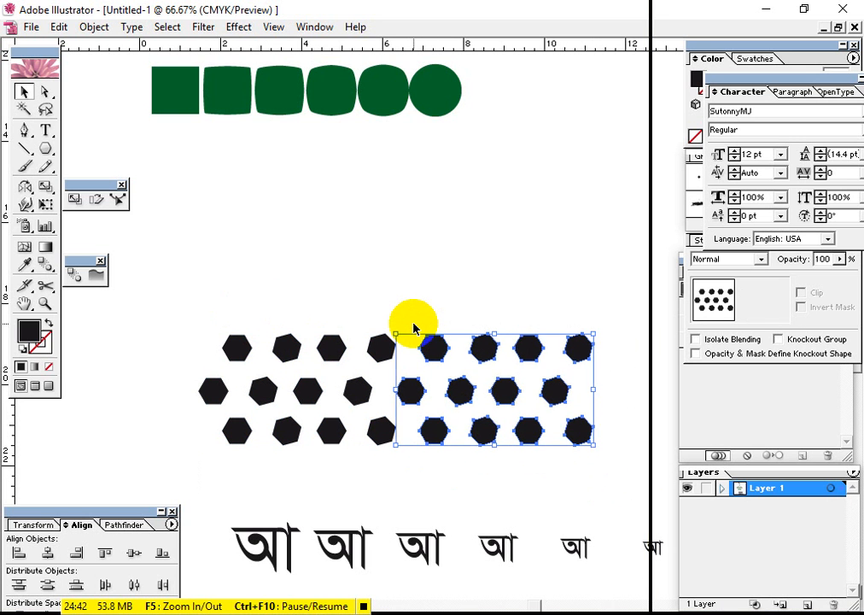
key(Left)
key(Left)
key(Left)
key(Left)
key(Left)
key(Left)
key(Left)
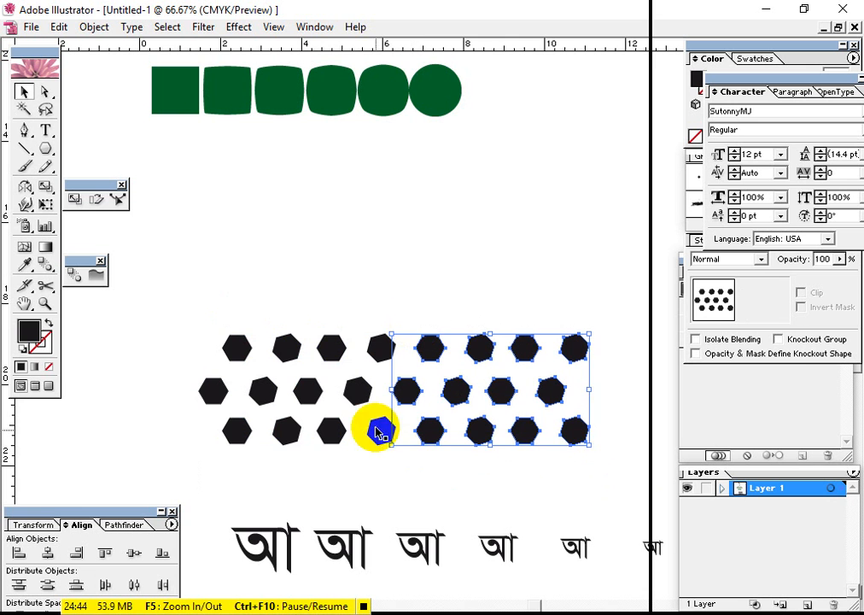
click(416, 508)
Draw an open S-shaped curve with the Pen tool, rising from above the hexagon rows to beyond the green blend's circle
drag(421, 459, 395, 500)
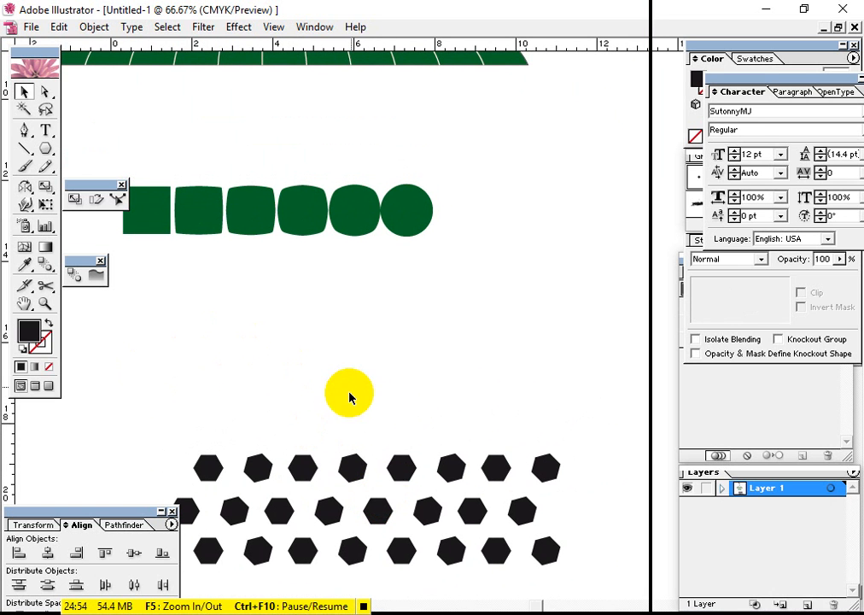
click(25, 131)
click(116, 428)
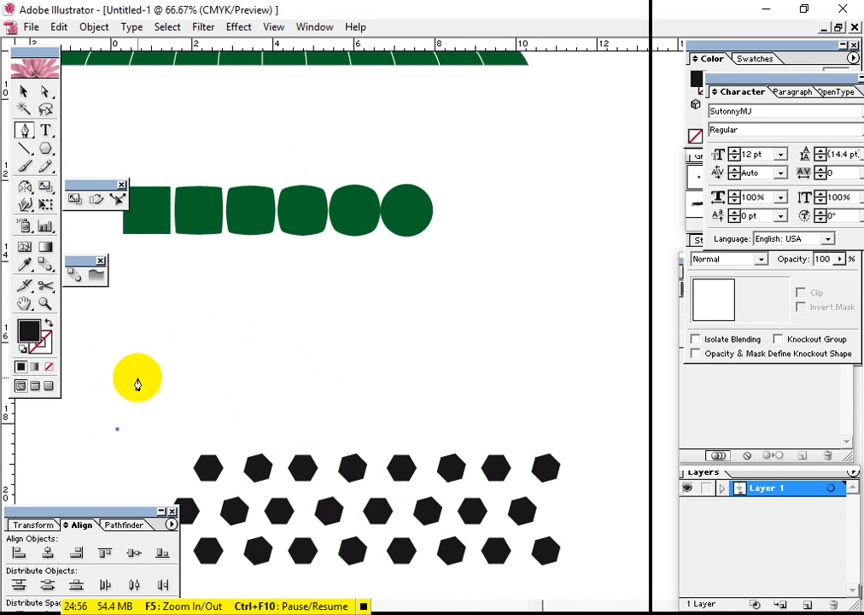
drag(281, 346, 423, 352)
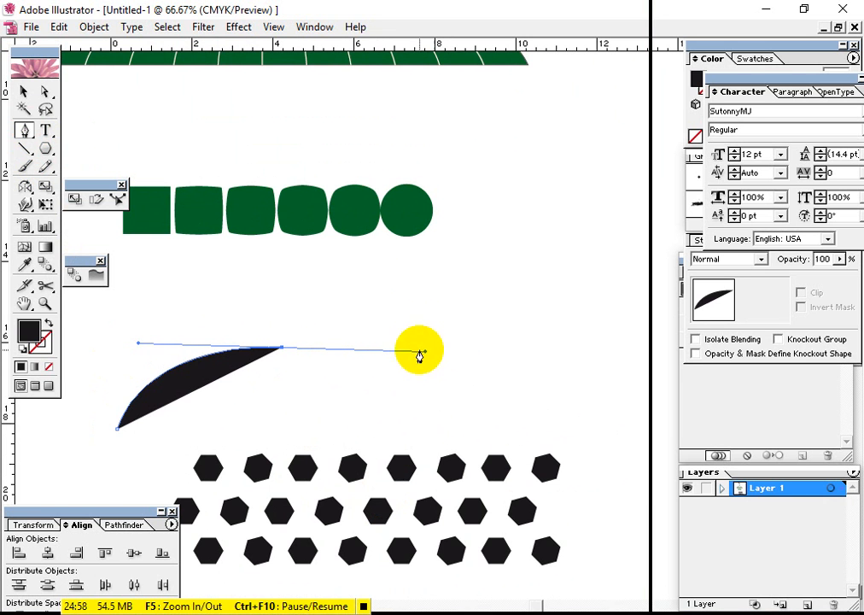
drag(584, 168, 583, 78)
Swap the curve's fill and stroke so it has no fill and a black outline
click(26, 335)
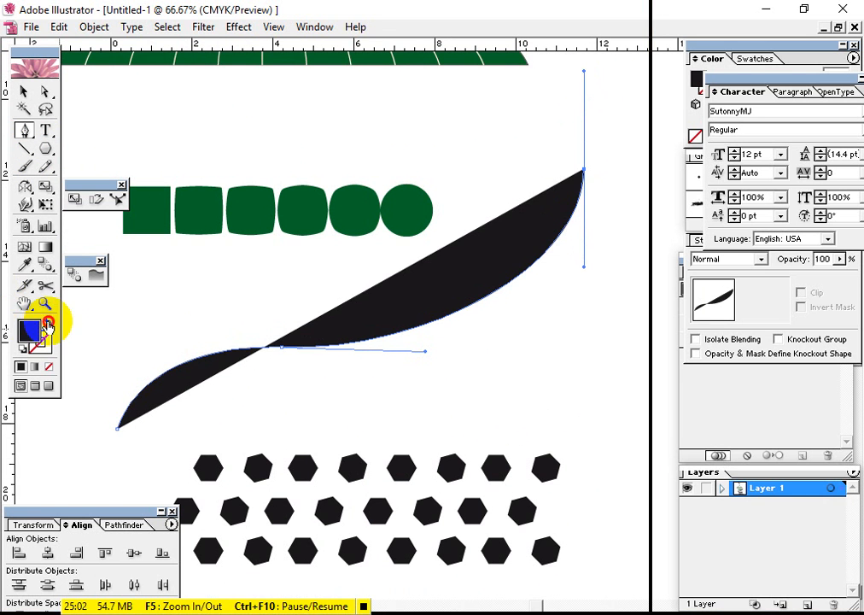
click(47, 324)
click(24, 91)
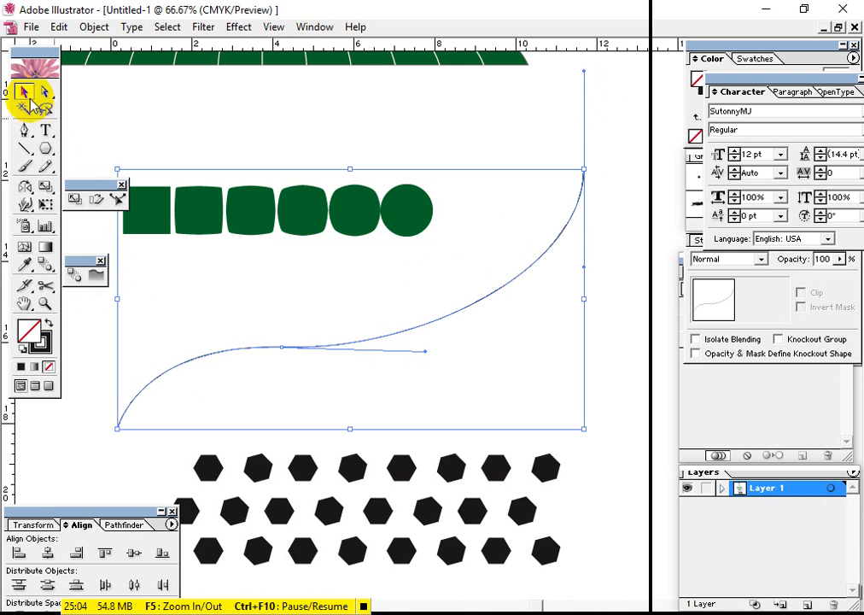
click(569, 397)
click(480, 274)
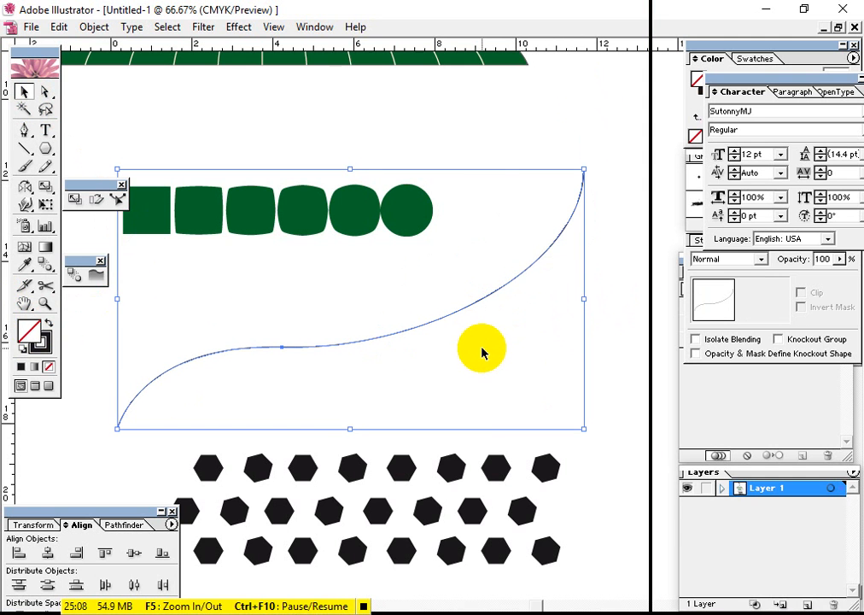
Select the S-curve and the green square-to-circle blend together, and replace the blend's spine with the curve
drag(574, 476, 504, 468)
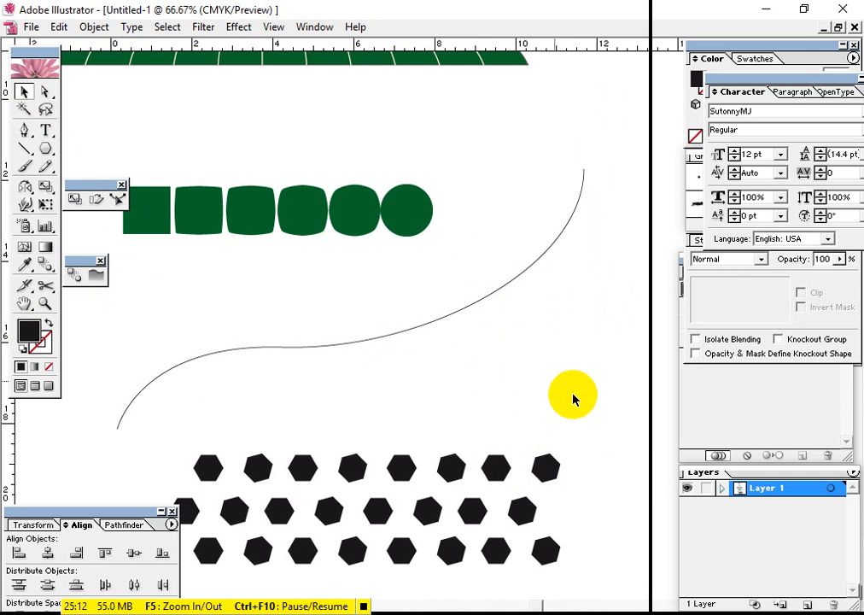
click(454, 313)
drag(320, 209, 359, 245)
click(95, 27)
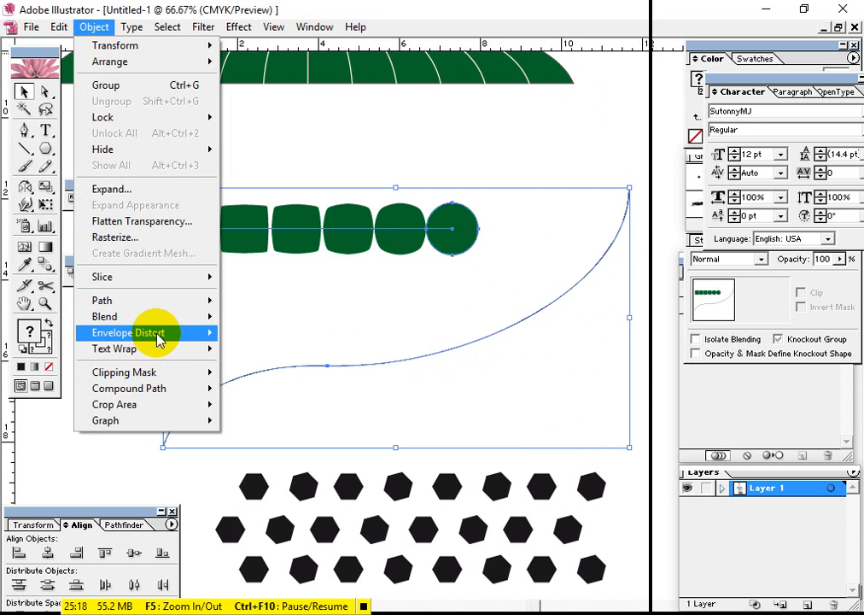
mouse_move(157, 320)
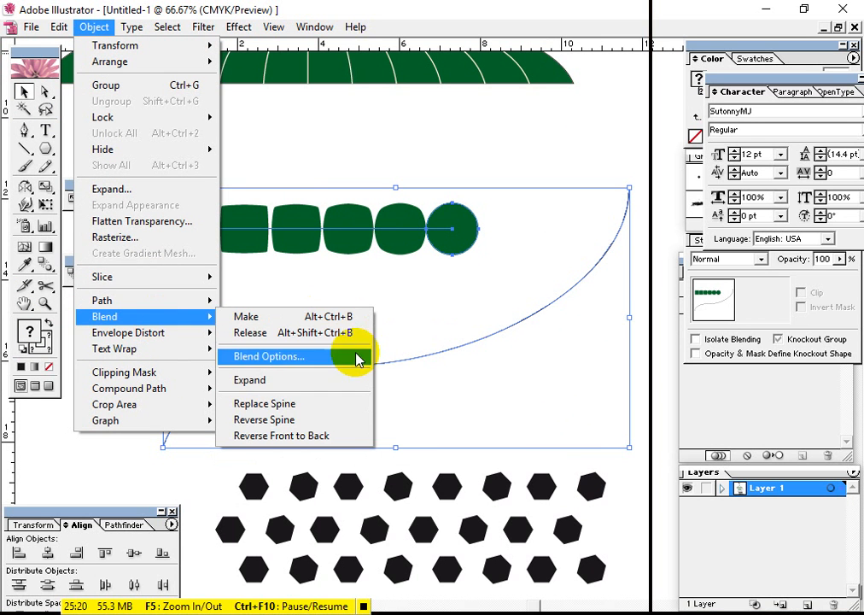
click(342, 407)
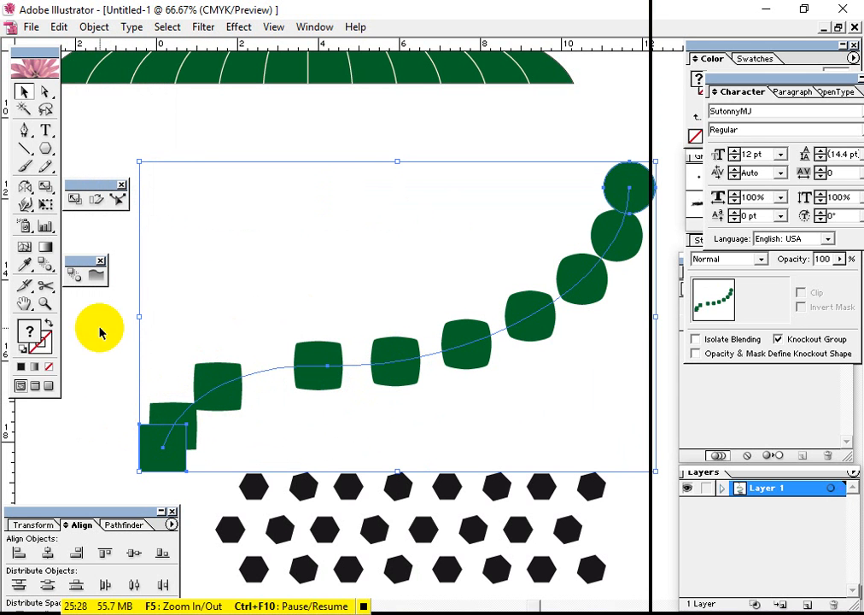
Set the blend along the curve to Specified Steps spacing with 6 steps
click(44, 265)
double_click(43, 265)
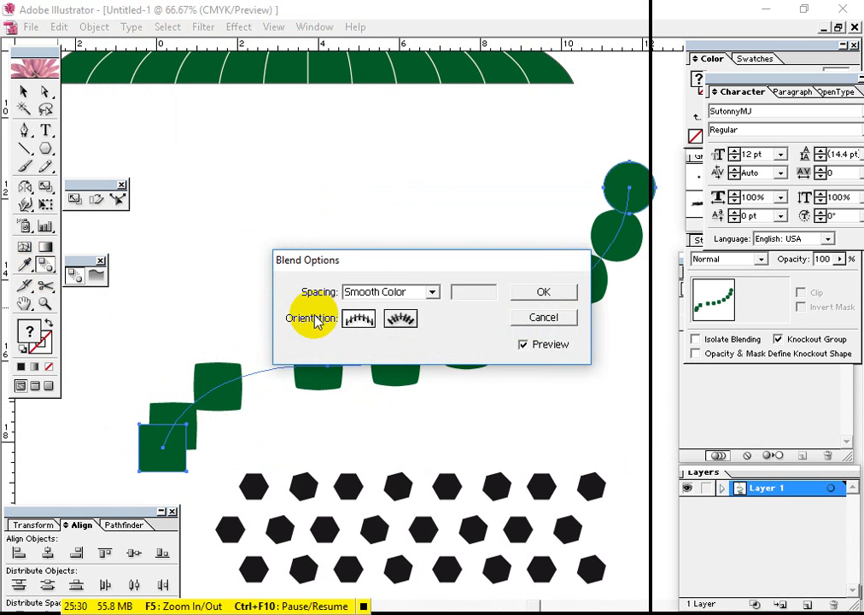
click(403, 294)
click(384, 322)
double_click(471, 292)
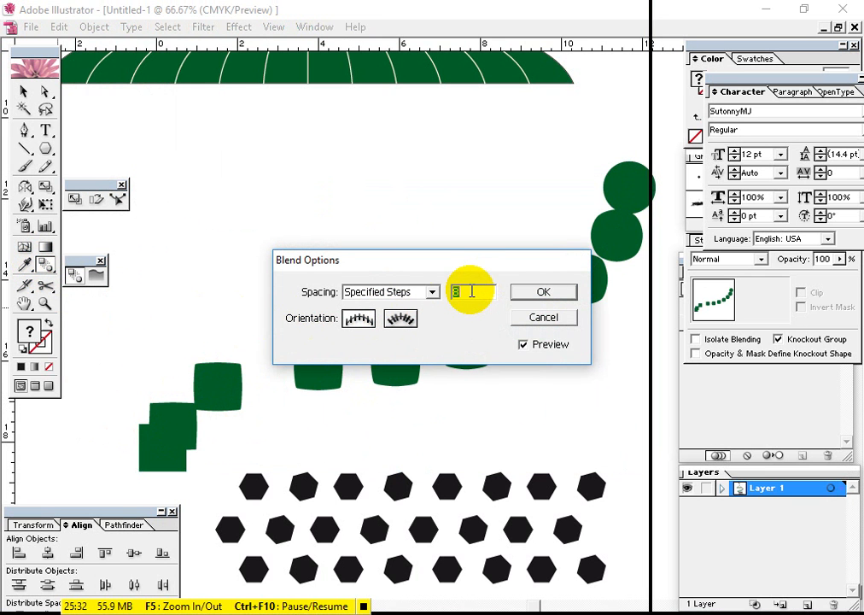
text(5)
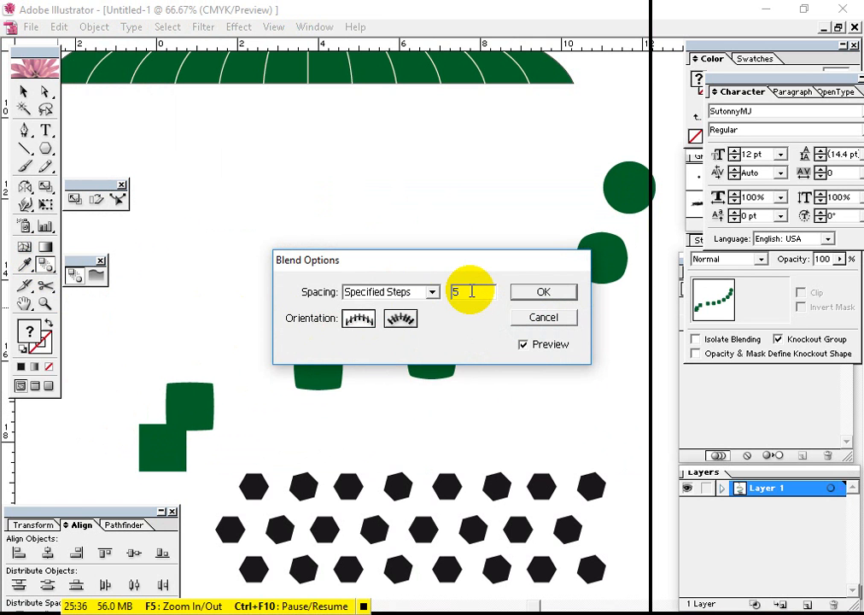
key(Up)
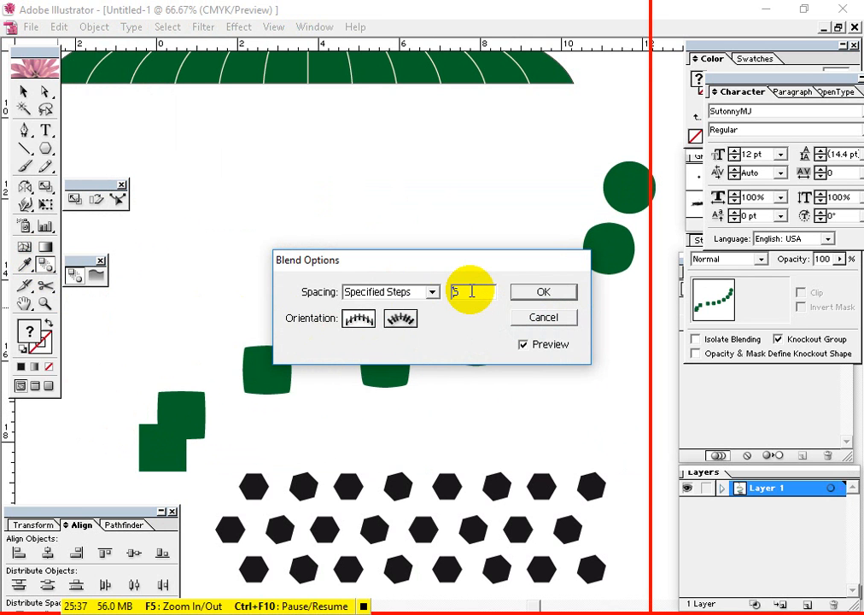
click(576, 292)
Undo the blend spacing change and the spine replacement
click(23, 90)
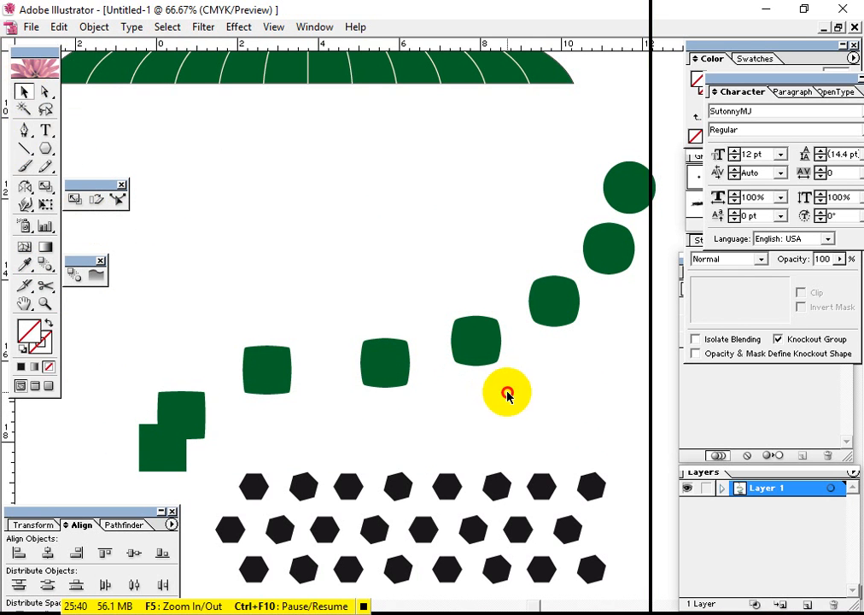
click(469, 345)
drag(484, 362, 436, 377)
key(ctrl+z)
key(ctrl+z)
key(ctrl+z)
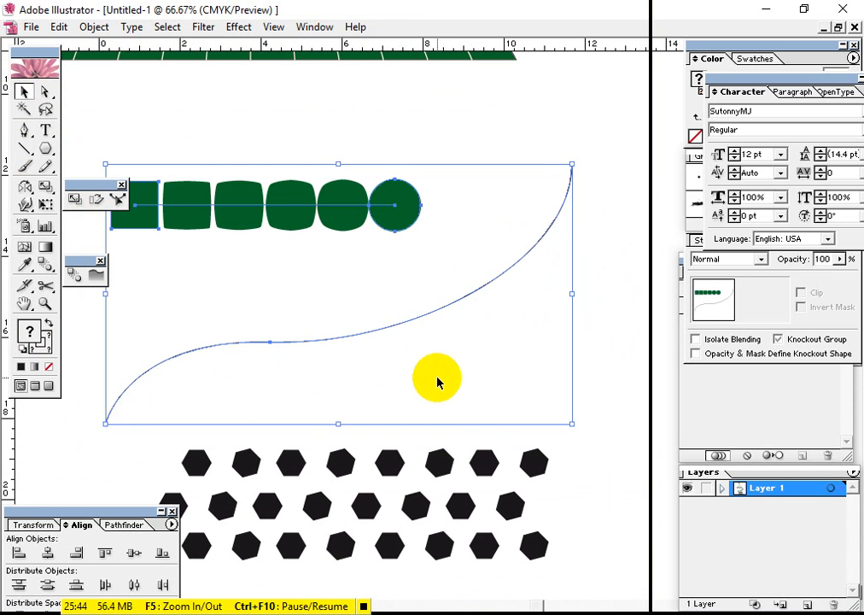
Reshape the S-curve by moving its upper end and middle anchor up and to the right and lengthening both middle handles
click(49, 322)
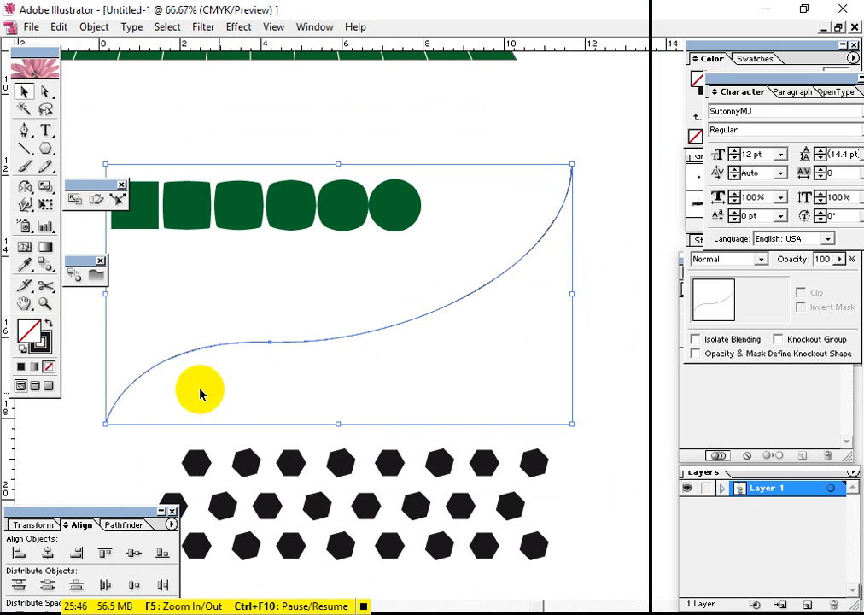
click(524, 409)
drag(399, 360, 359, 399)
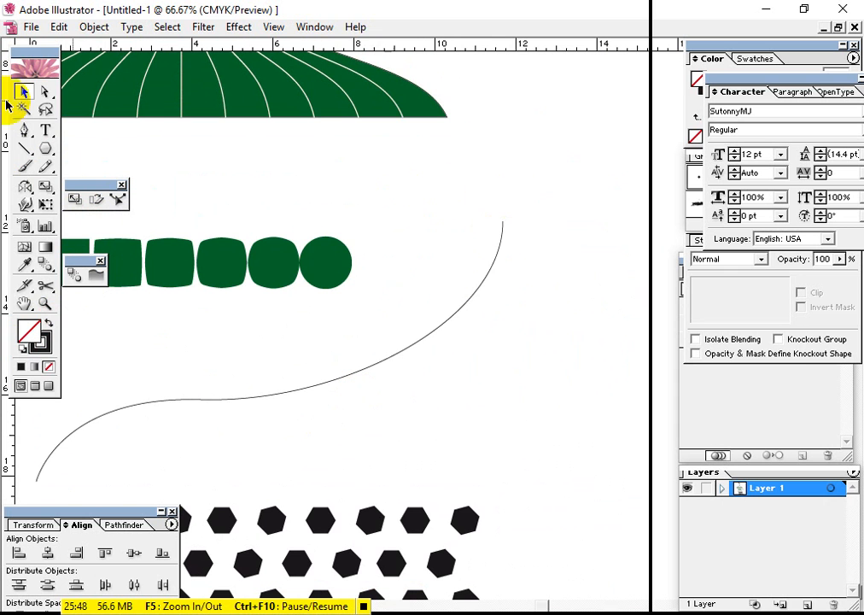
click(47, 92)
drag(561, 196, 557, 157)
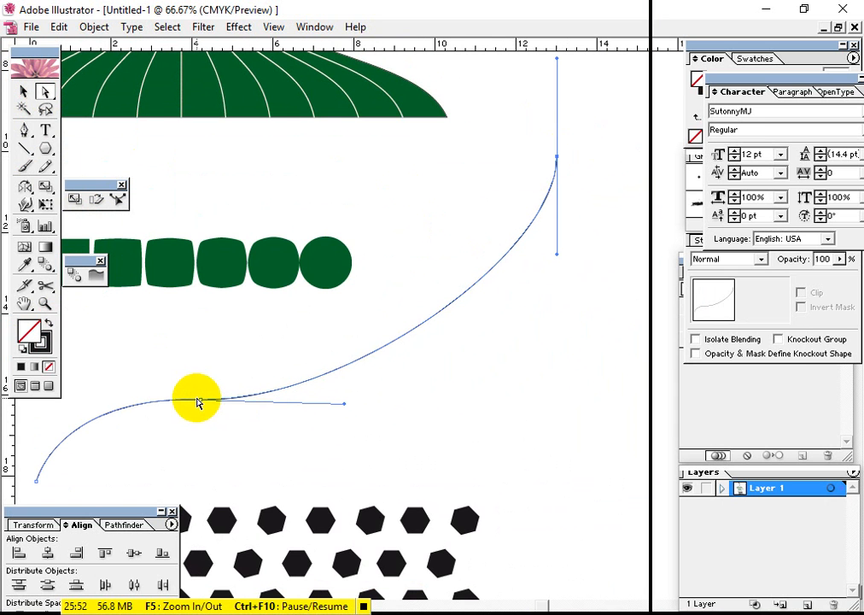
drag(196, 402, 296, 360)
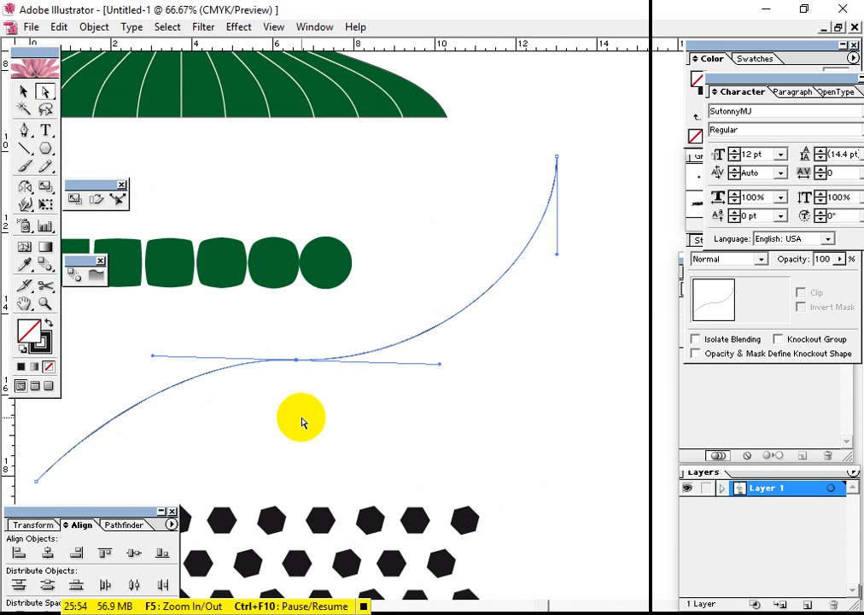
drag(154, 357, 124, 355)
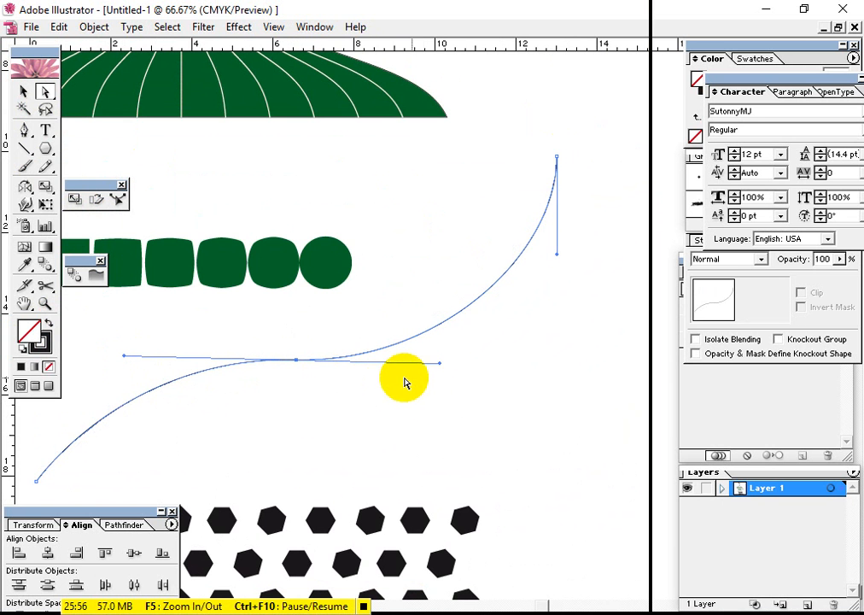
drag(440, 364, 476, 360)
click(492, 422)
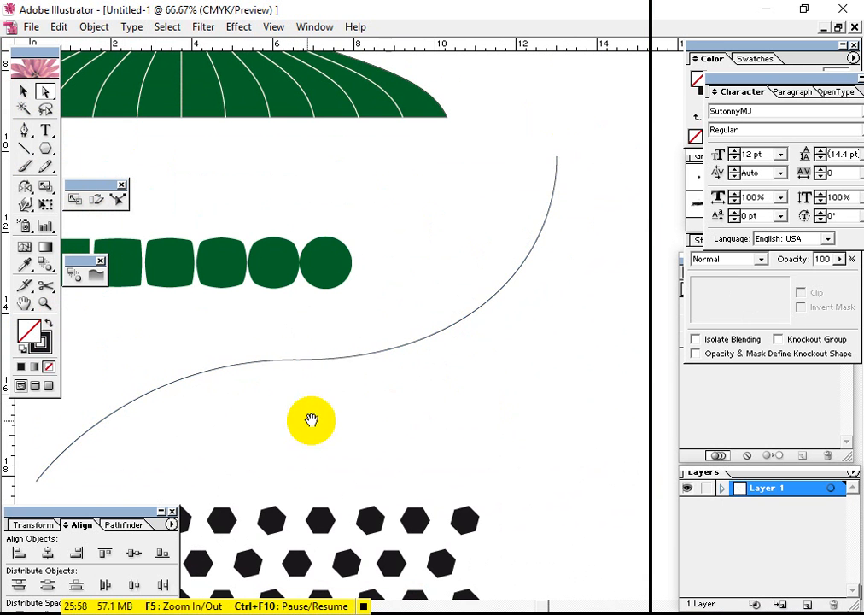
drag(287, 425, 362, 403)
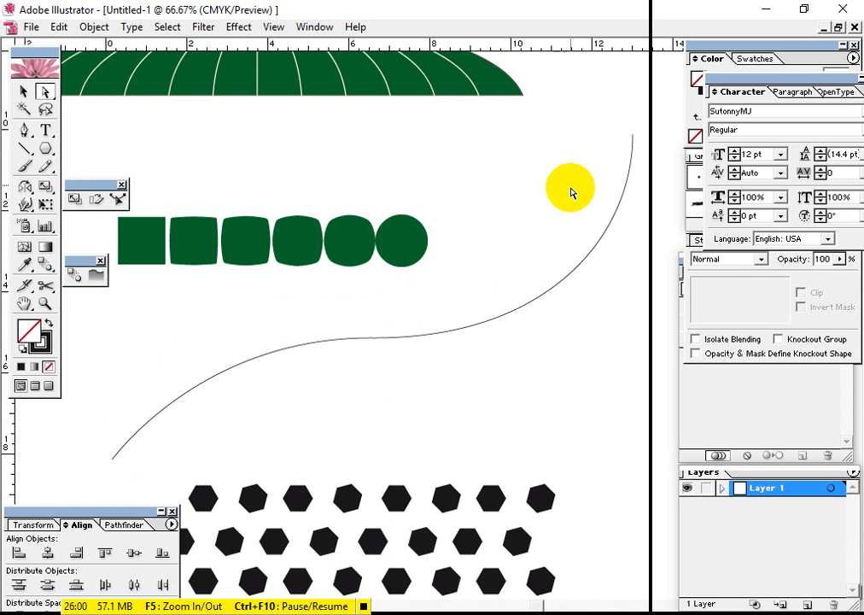
drag(505, 349, 504, 295)
drag(397, 339, 386, 417)
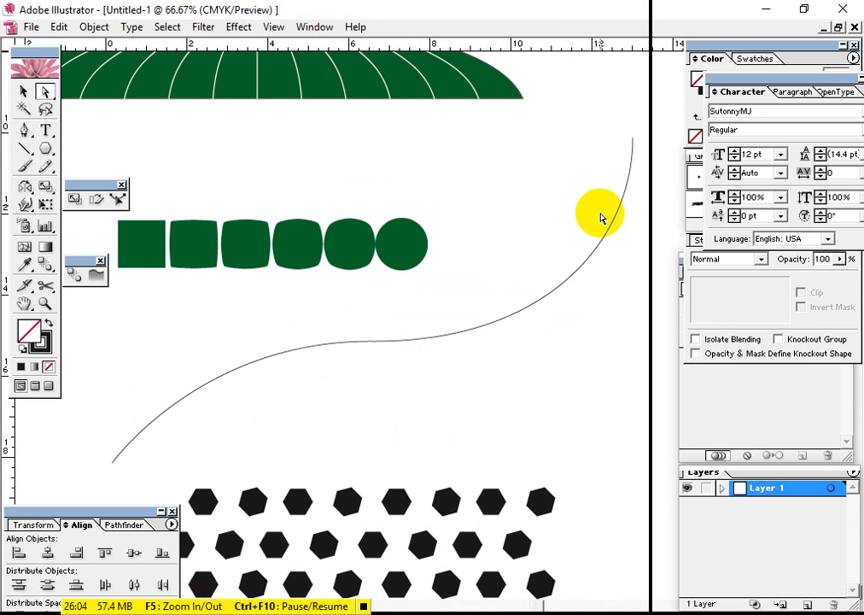
drag(199, 438, 528, 402)
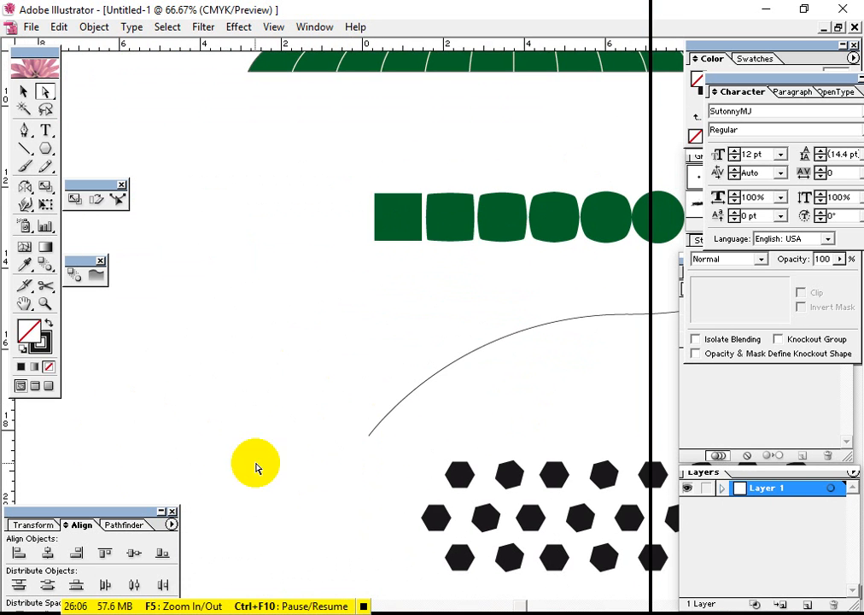
drag(397, 348, 231, 376)
drag(460, 389, 359, 372)
drag(469, 417, 474, 362)
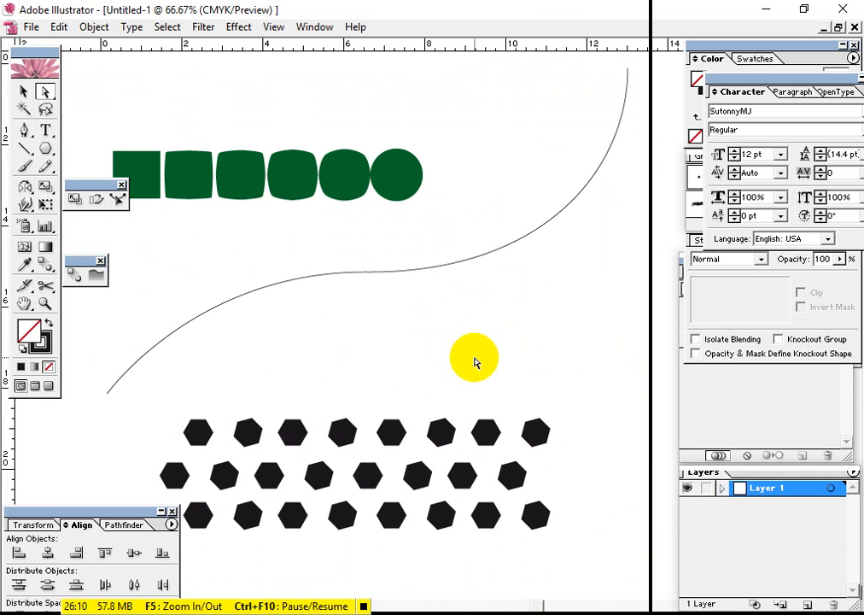
drag(416, 357, 391, 375)
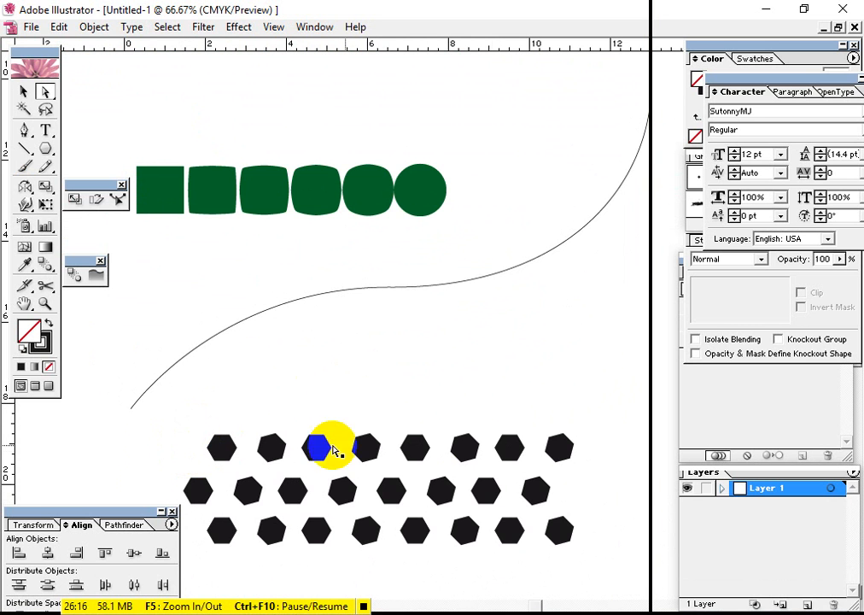
Delete the six inner hexagons of the top row and blend the two remaining end hexagons together
drag(507, 422, 264, 459)
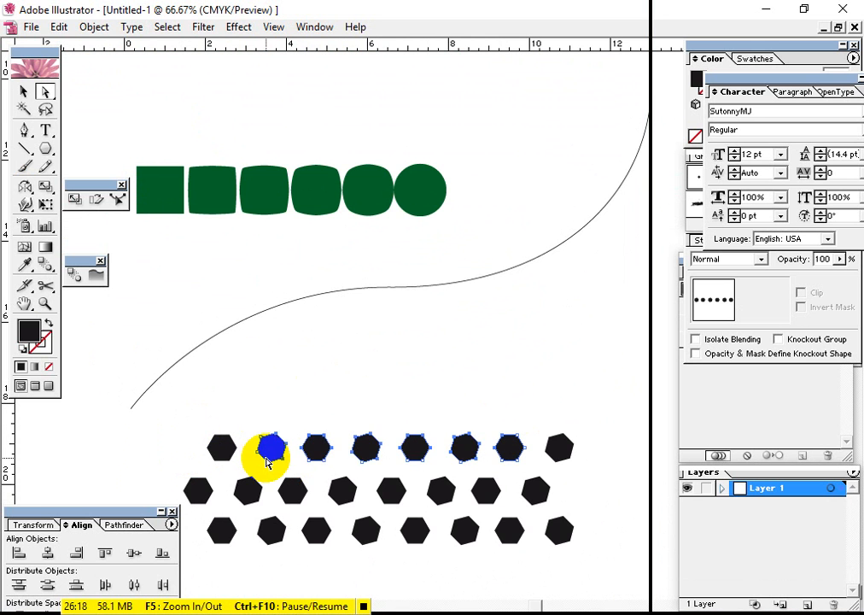
key(Delete)
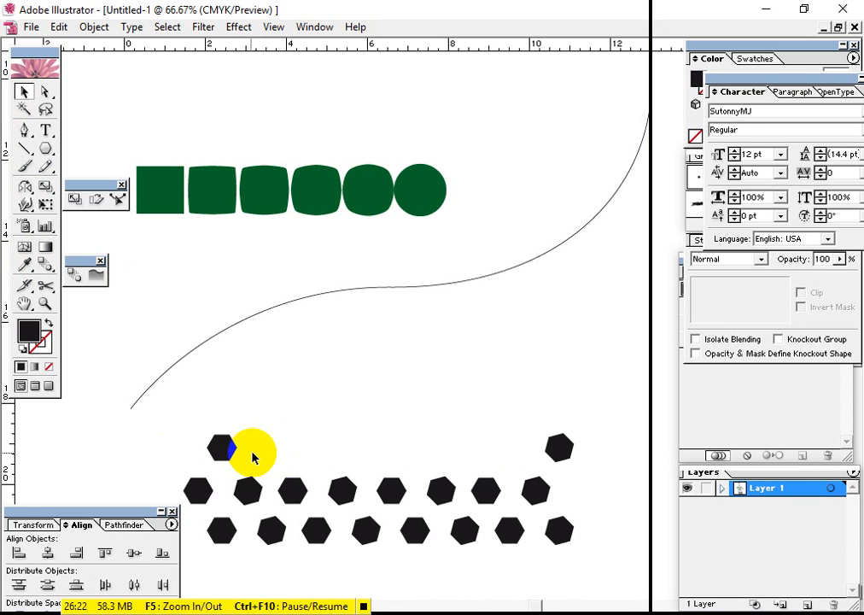
click(221, 447)
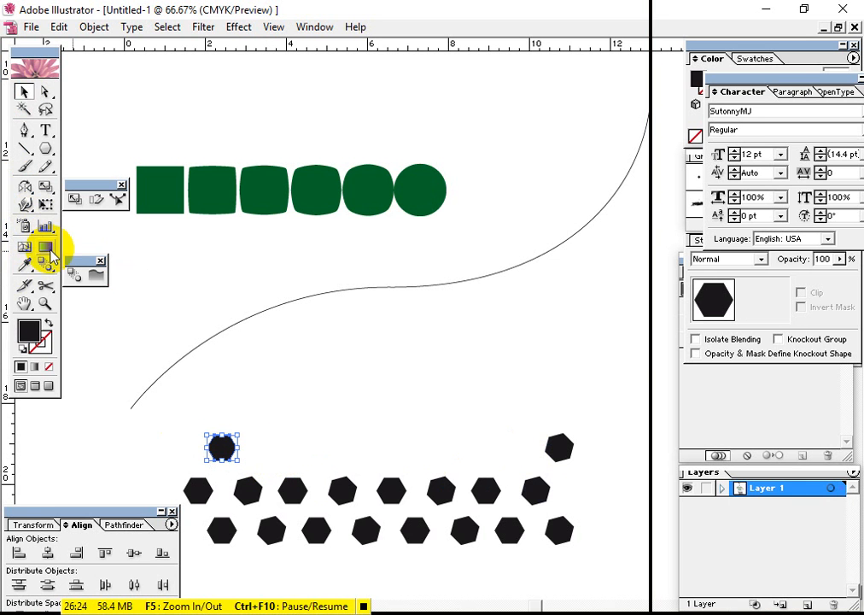
click(45, 265)
click(228, 447)
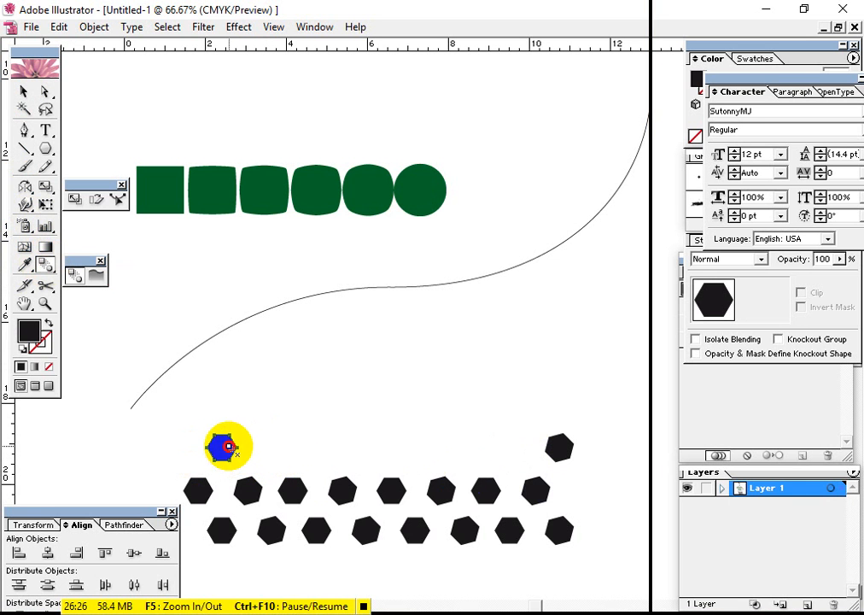
click(555, 455)
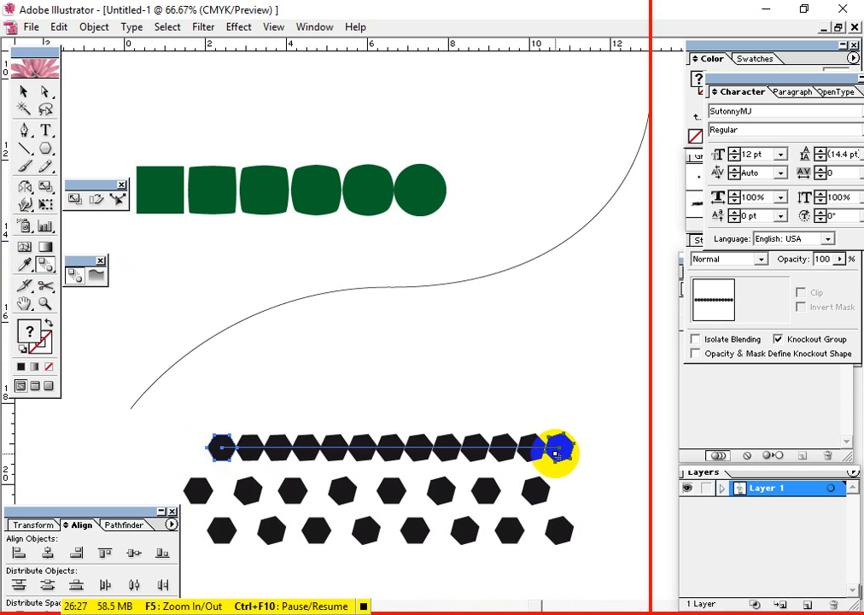
Replace the spine of the top-row hexagon blend with the S-curve so the hexagons follow it
click(503, 423)
click(345, 447)
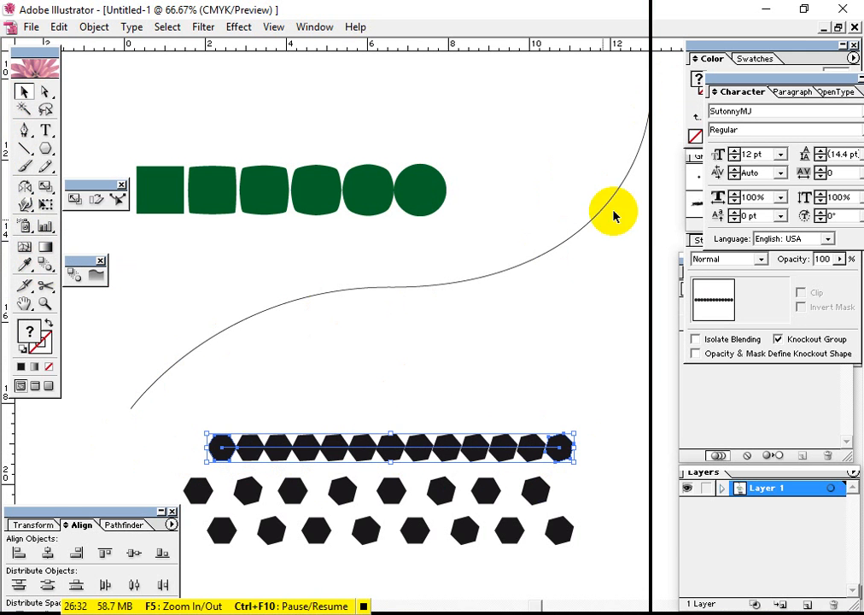
shift+click(381, 291)
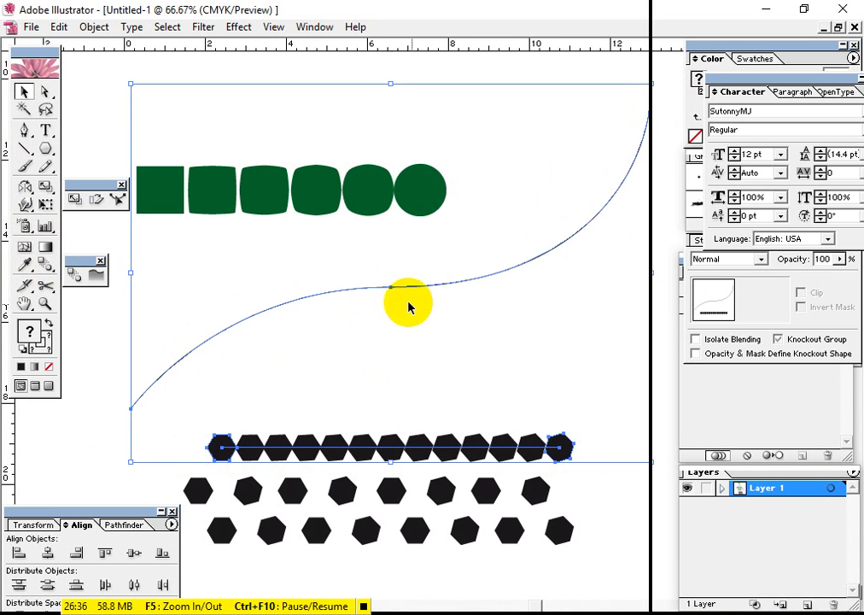
click(331, 308)
click(334, 292)
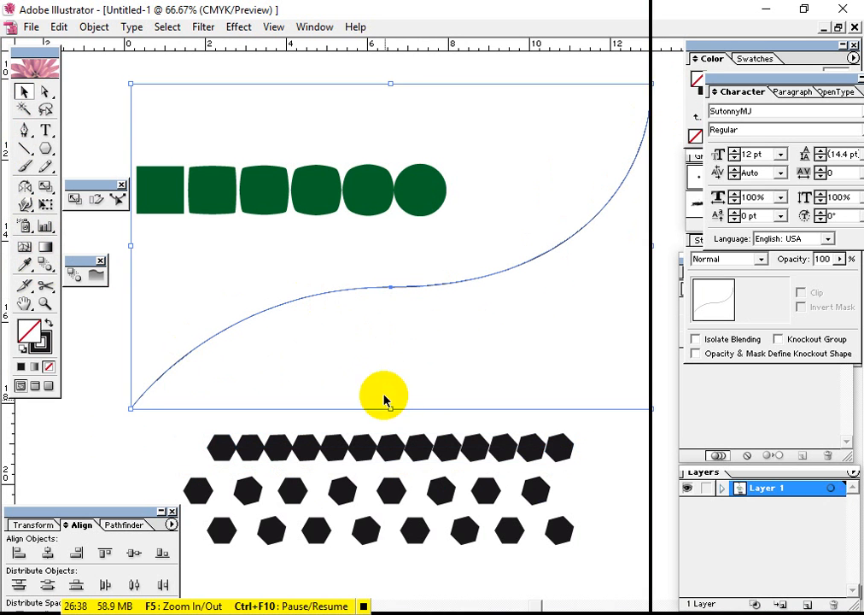
shift+click(415, 445)
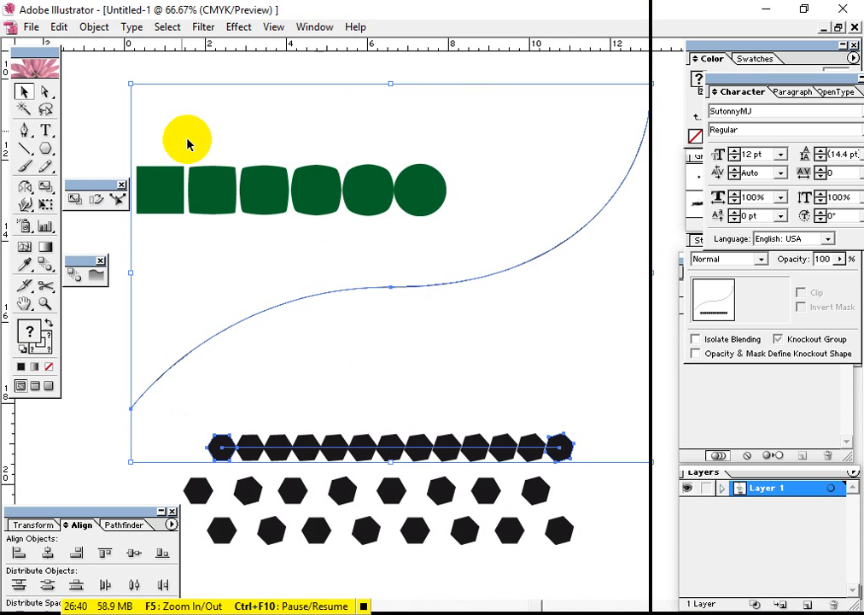
click(94, 27)
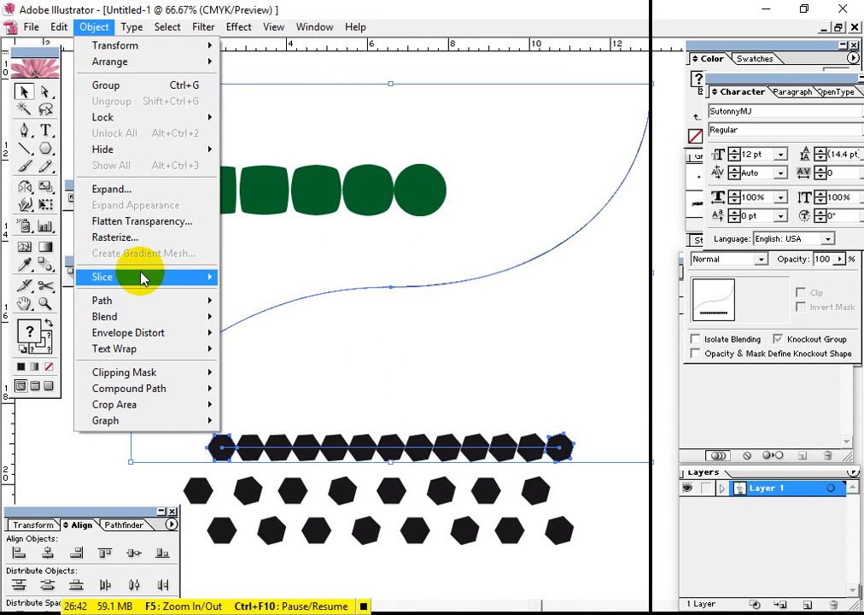
mouse_move(143, 282)
mouse_move(152, 316)
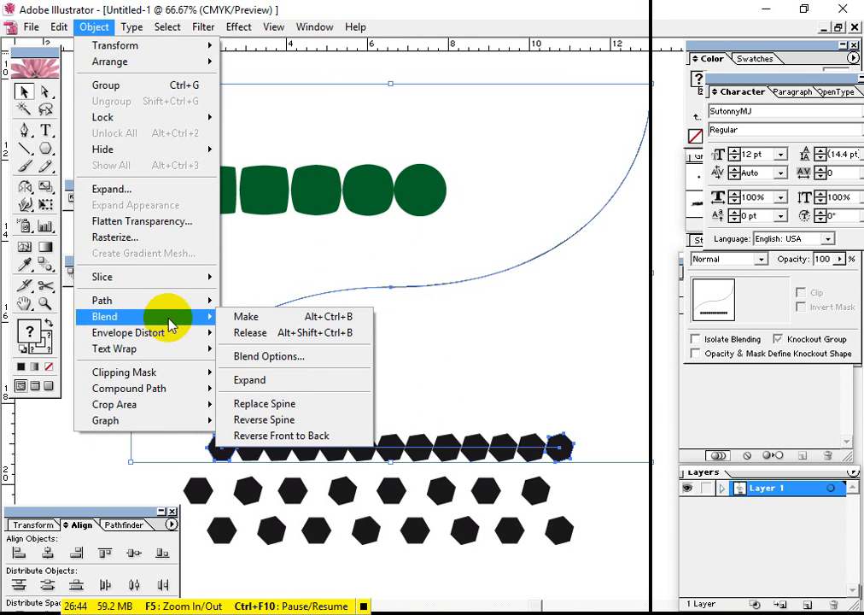
click(306, 407)
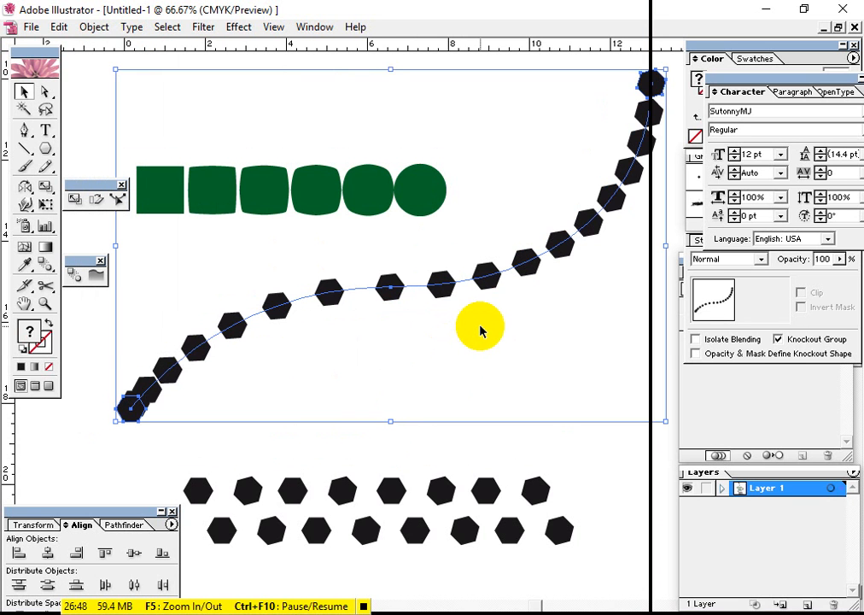
click(189, 438)
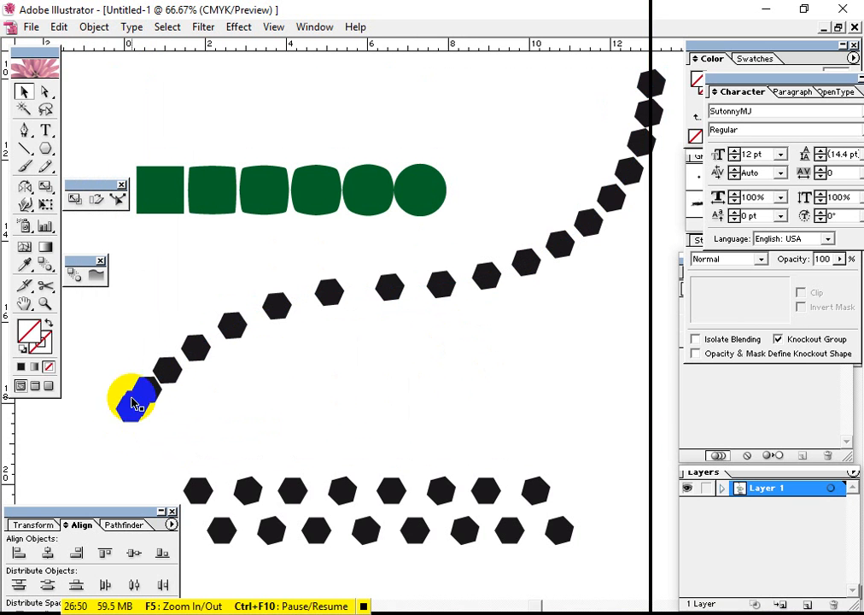
Set the hexagon blend on the S-curve to Specified Steps spacing with 6 steps between the end hexagons
click(437, 292)
double_click(46, 266)
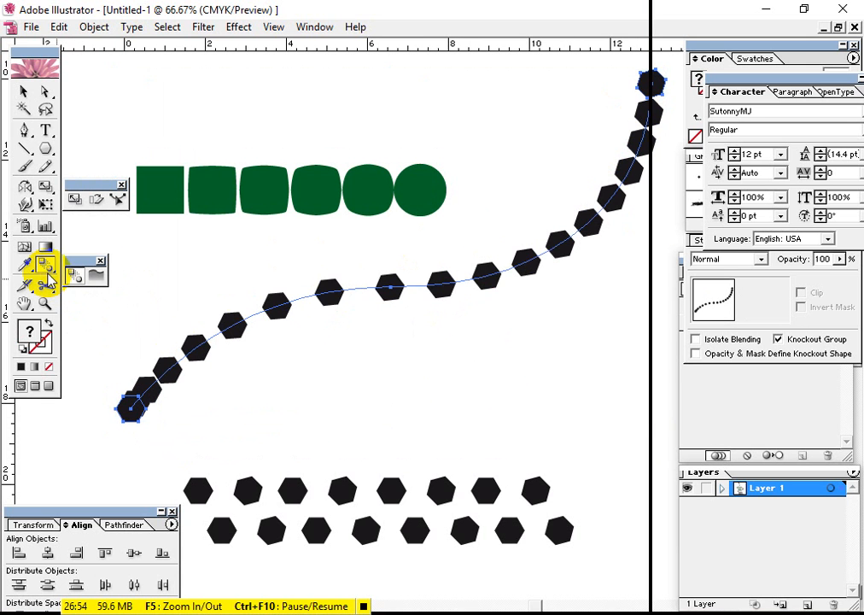
click(408, 294)
click(378, 322)
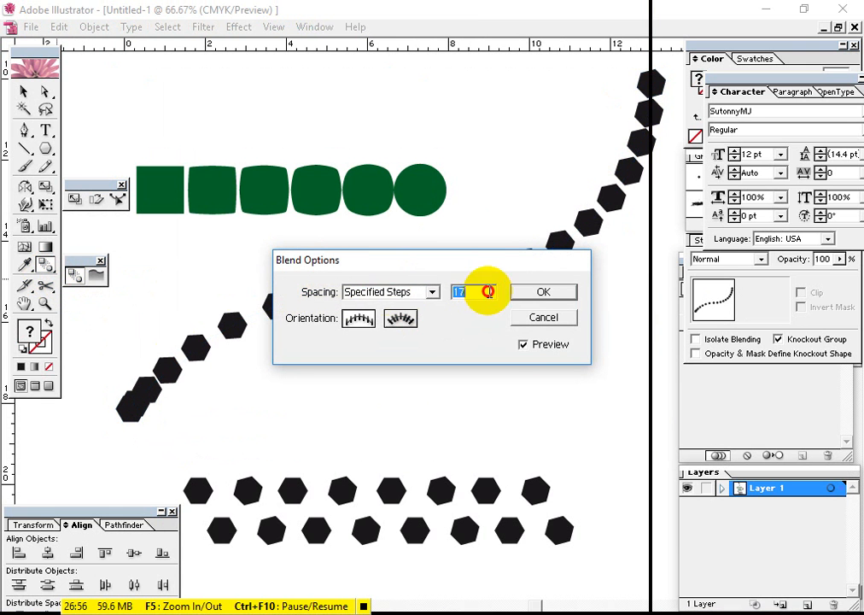
key(Up)
key(Up)
key(Up)
key(Up)
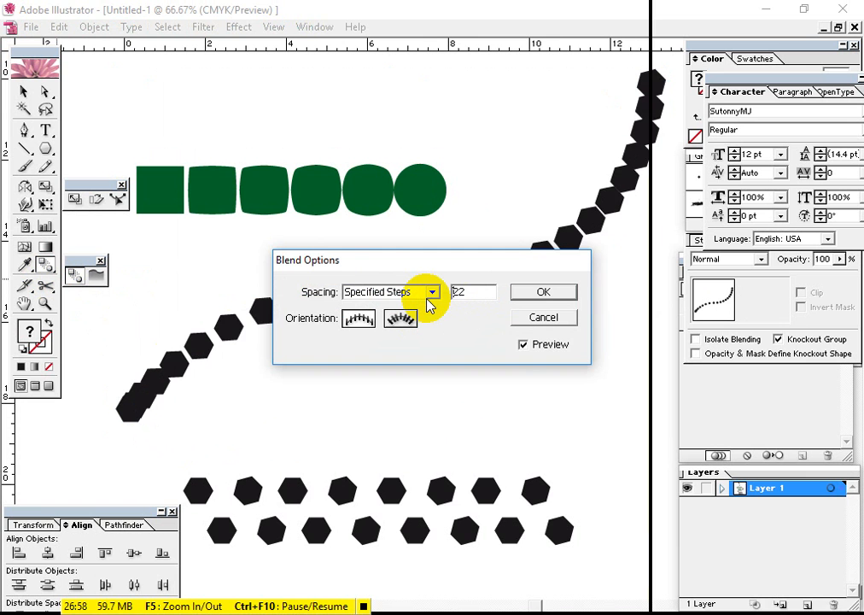
key(Down)
key(Down)
key(Down)
key(Down)
key(Down)
key(Down)
key(Down)
key(Down)
key(Down)
key(Down)
key(Down)
key(Down)
key(Down)
key(Down)
key(Down)
key(Down)
key(Down)
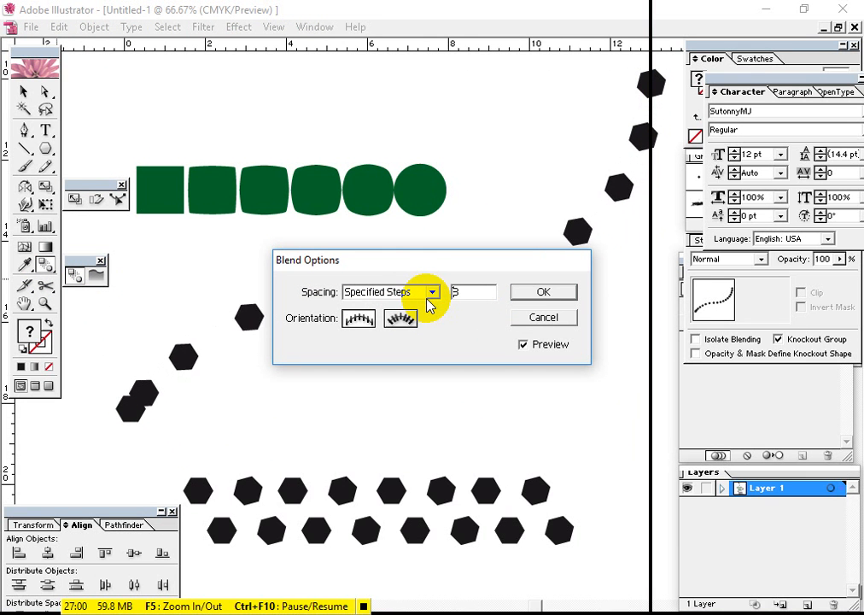
drag(446, 260, 554, 334)
click(597, 368)
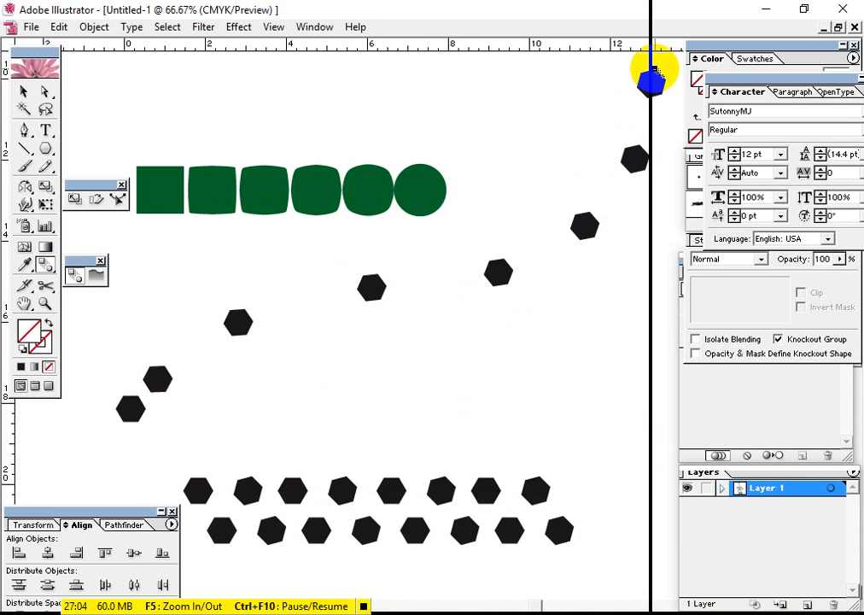
Expand the hexagon blend on the S-curve into individually editable shapes
click(647, 86)
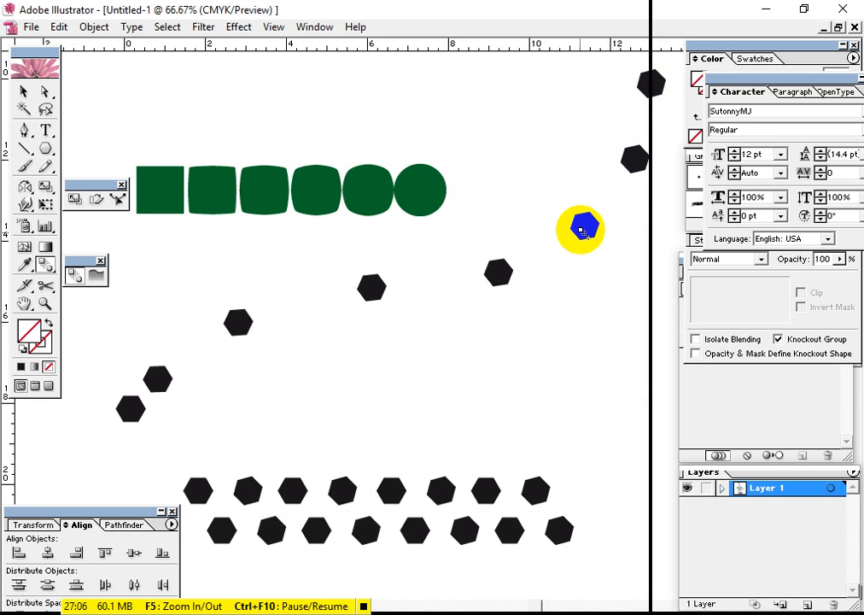
click(498, 274)
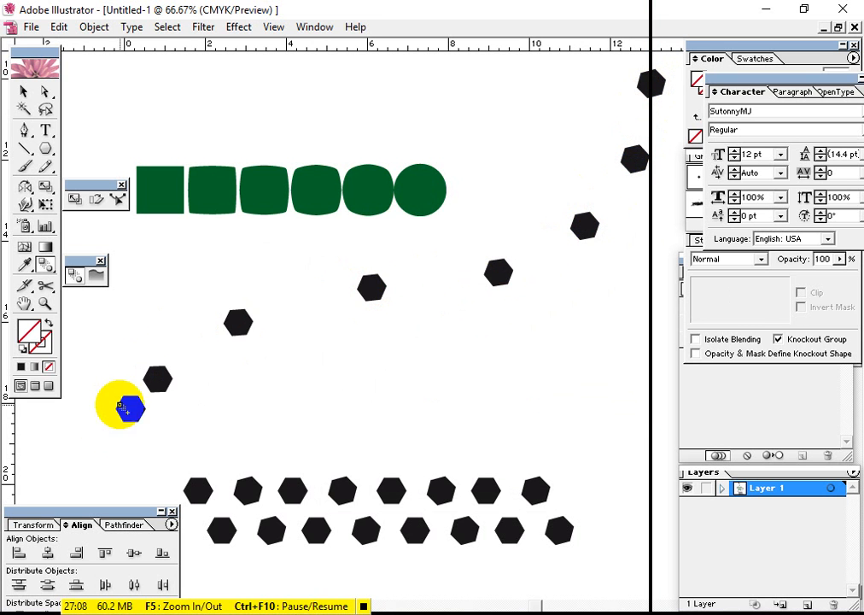
click(44, 142)
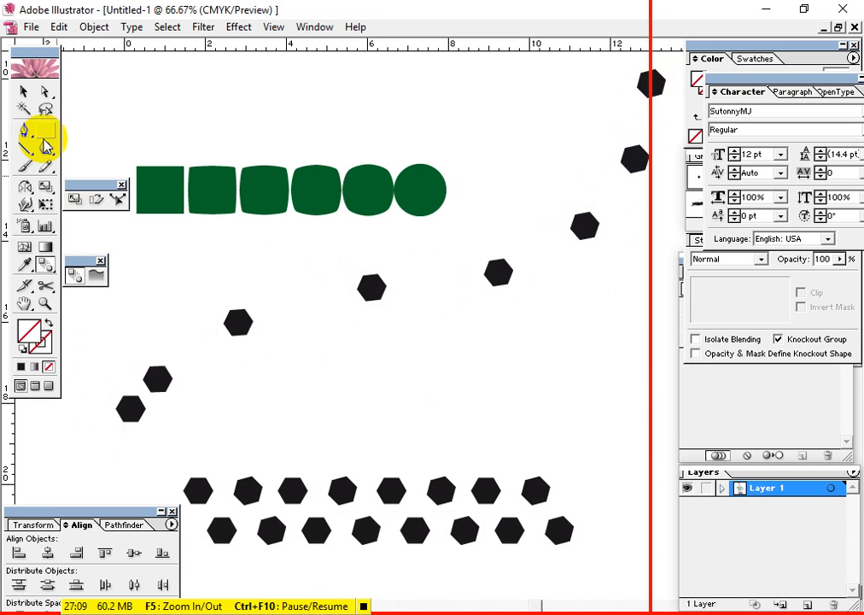
click(364, 294)
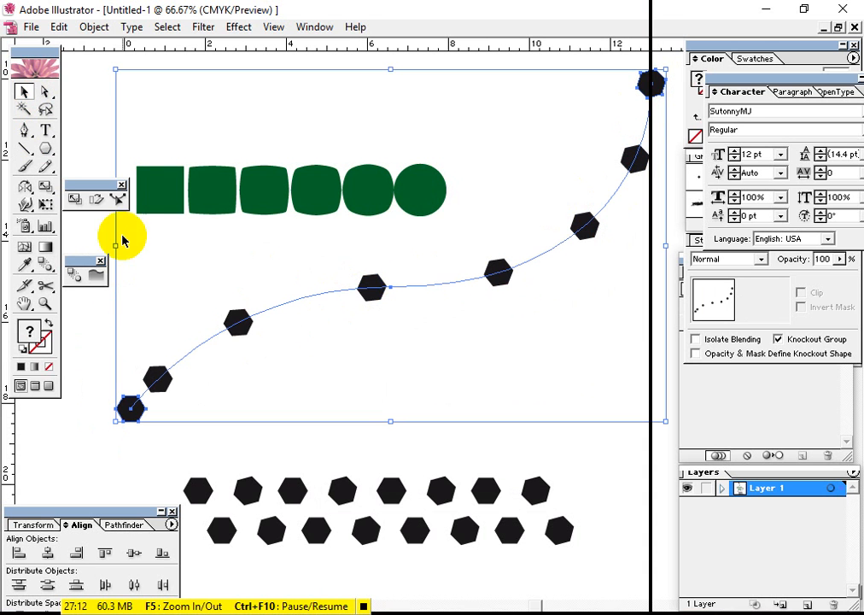
click(89, 27)
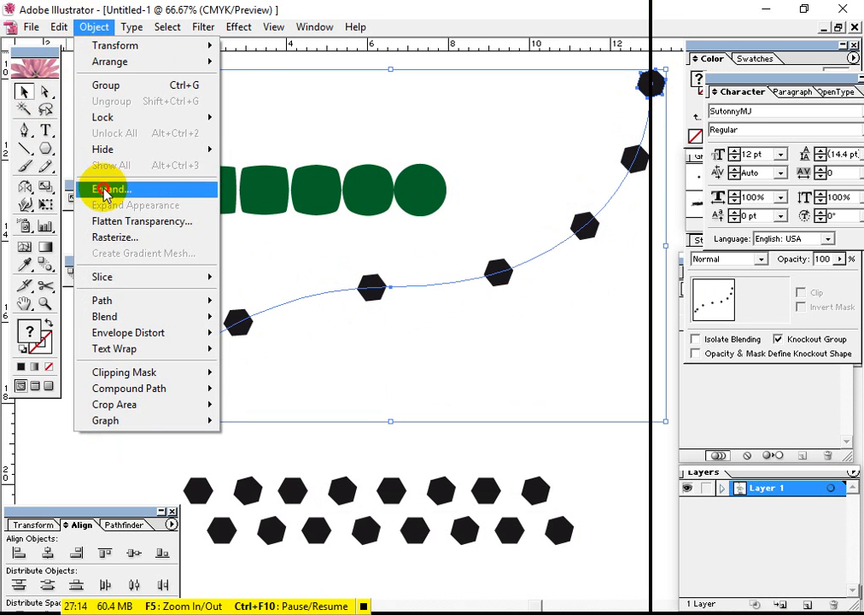
click(85, 187)
click(516, 266)
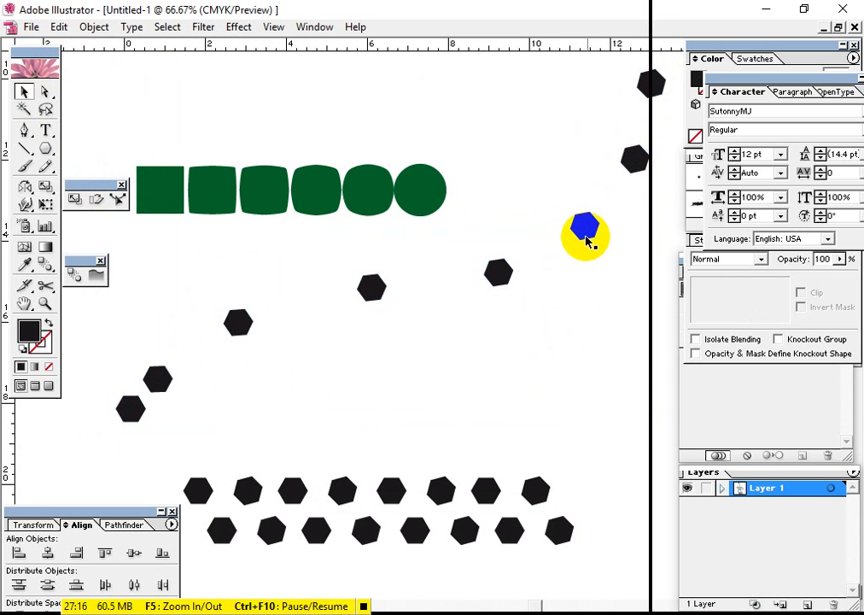
Directly select the third hexagon from the lower end of the curve and fill it with light blue
click(45, 94)
click(355, 399)
click(238, 322)
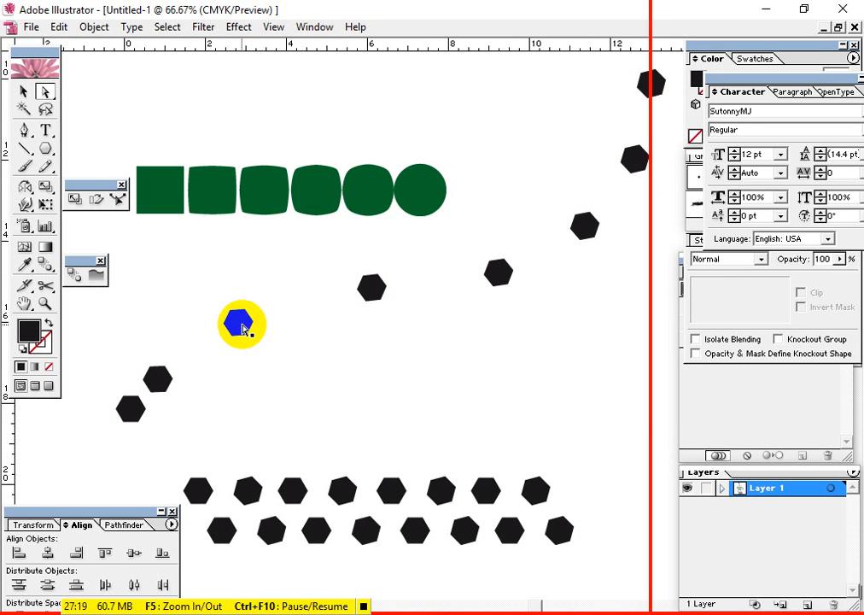
click(809, 72)
click(741, 137)
click(371, 344)
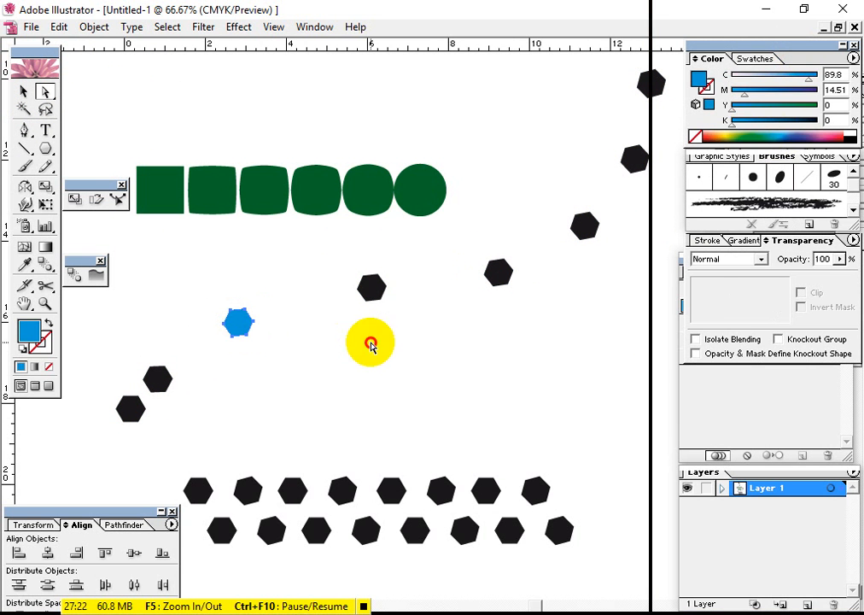
Fill the four hexagons towards the curve's upper end with green, yellow, light orange and purple, in ascending order
click(498, 272)
click(757, 137)
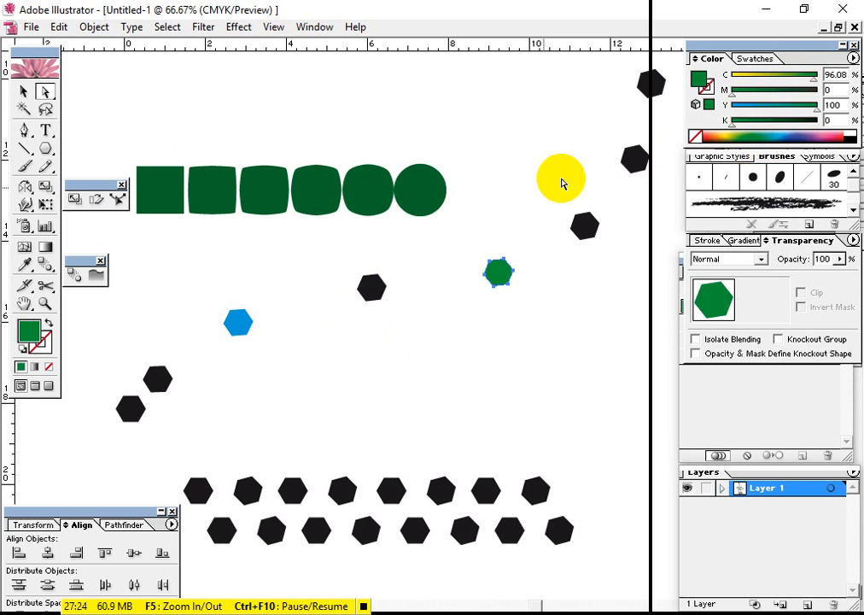
click(584, 225)
click(719, 136)
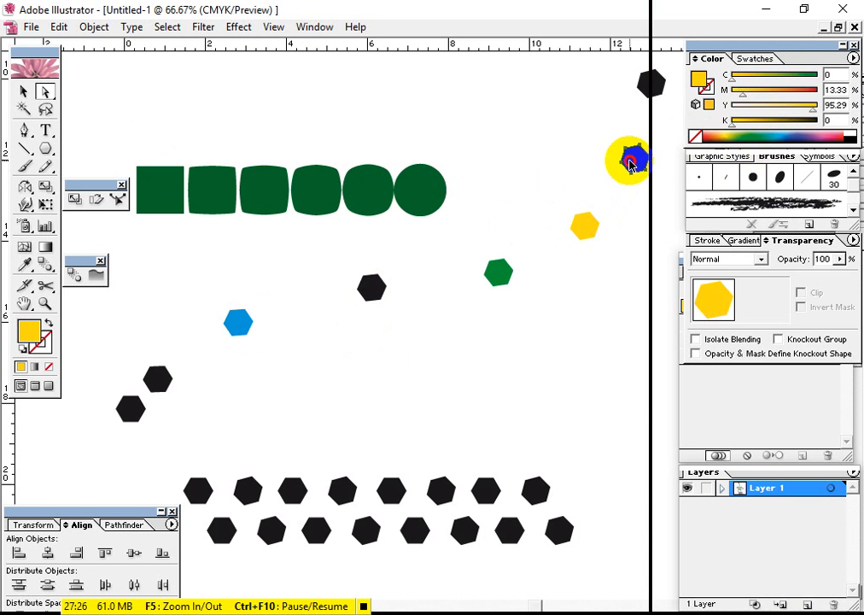
click(630, 164)
click(718, 133)
click(651, 83)
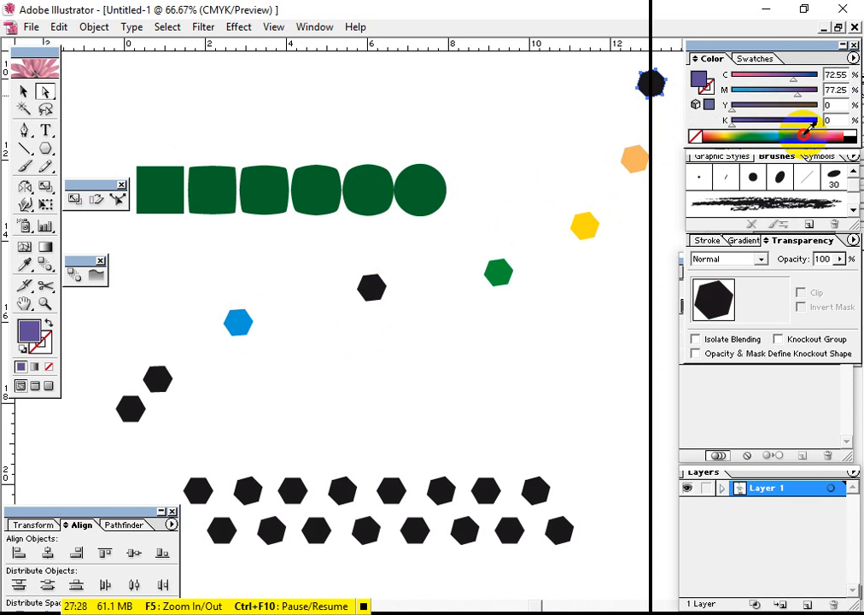
click(806, 130)
Fill the second-lowest hexagon with pink, the lowest with red and the remaining black one on the curve with dark navy
click(157, 378)
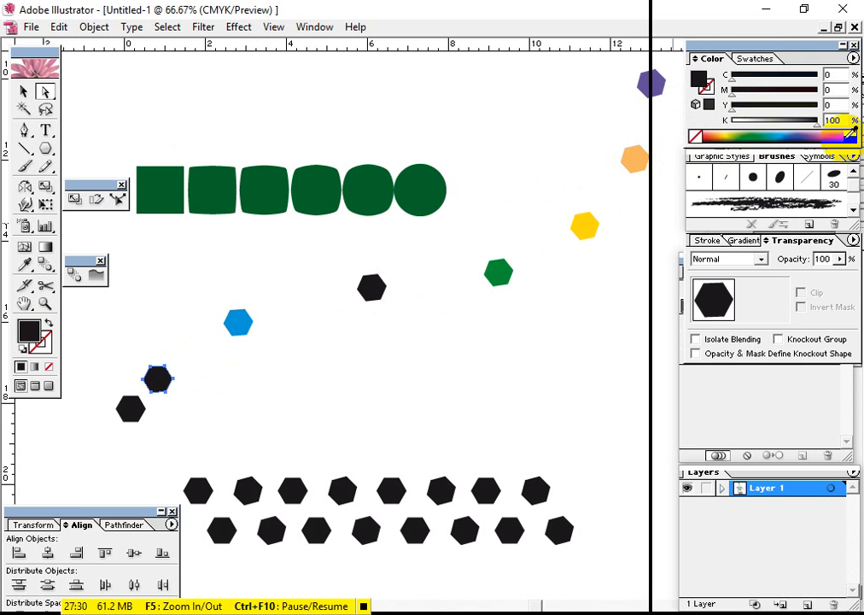
click(845, 135)
click(150, 417)
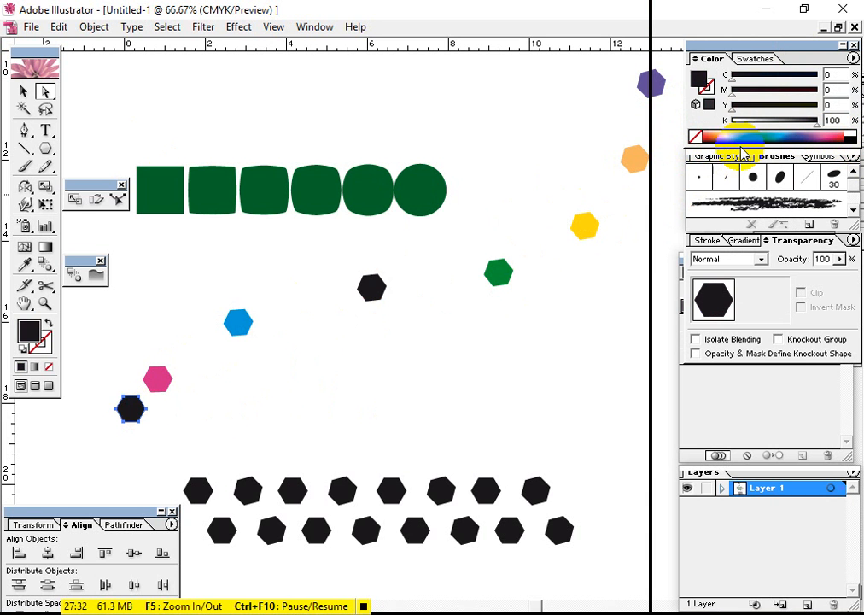
drag(726, 137, 702, 135)
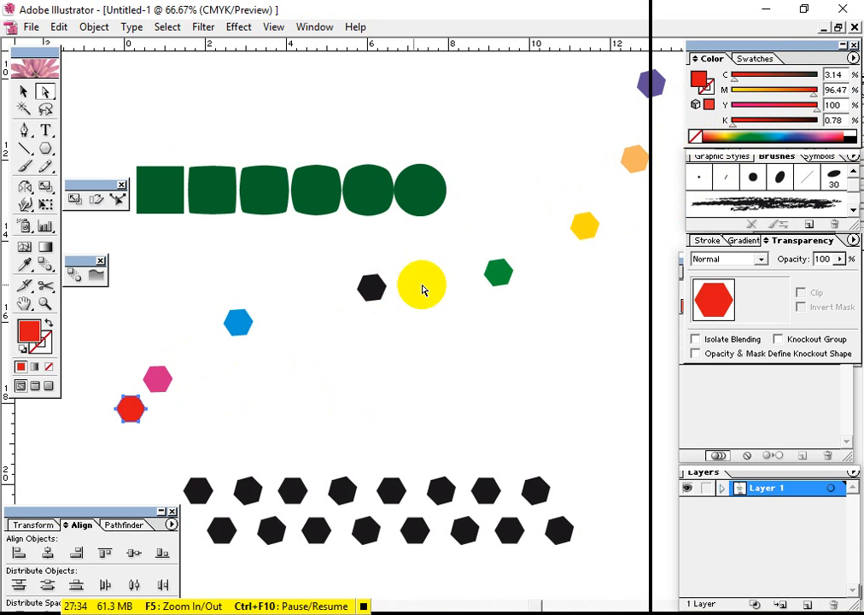
click(376, 290)
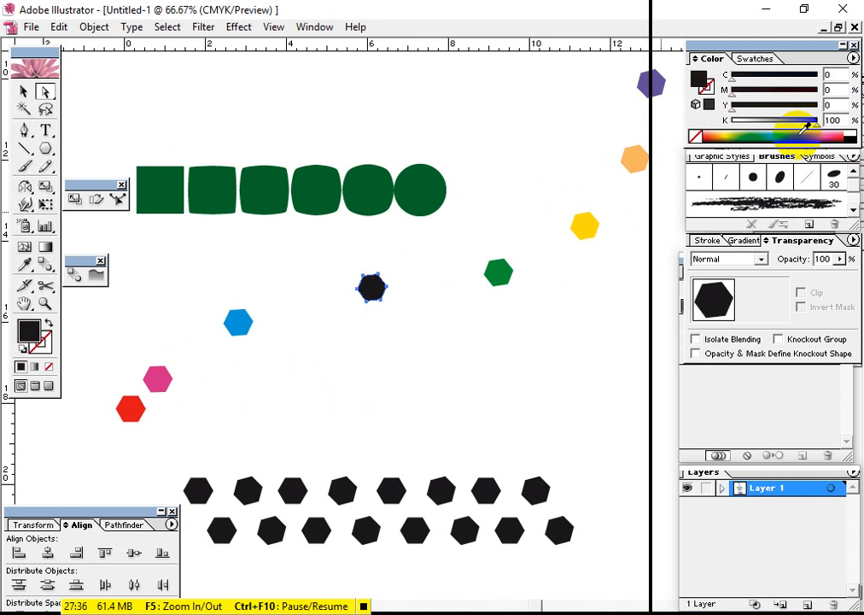
click(513, 403)
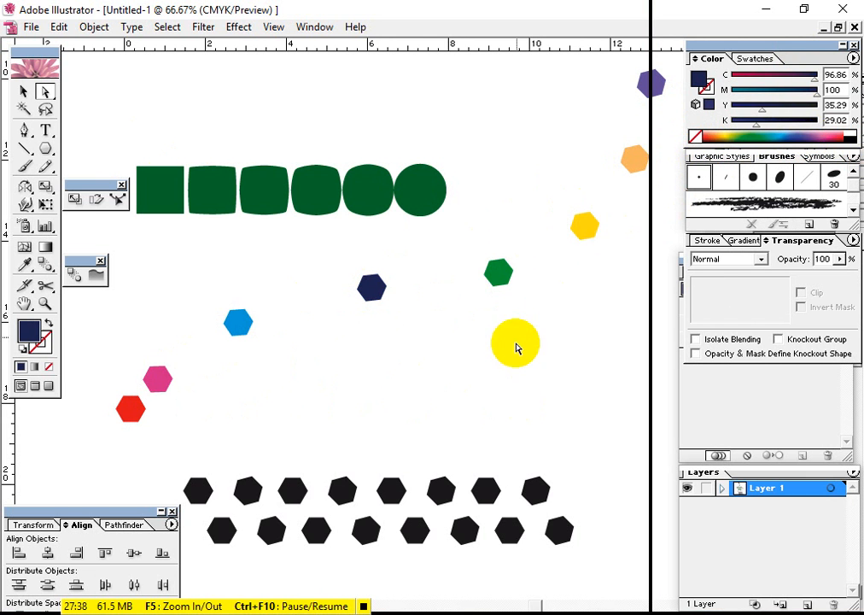
Move the whole group of coloured hexagons slightly down and to the left, and select it again
click(496, 274)
drag(374, 286, 370, 345)
click(553, 401)
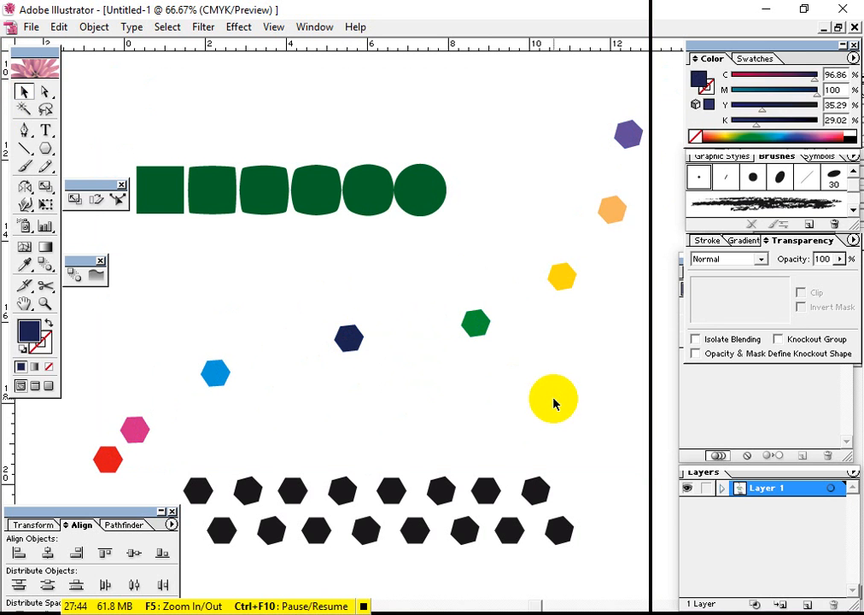
drag(556, 402, 312, 408)
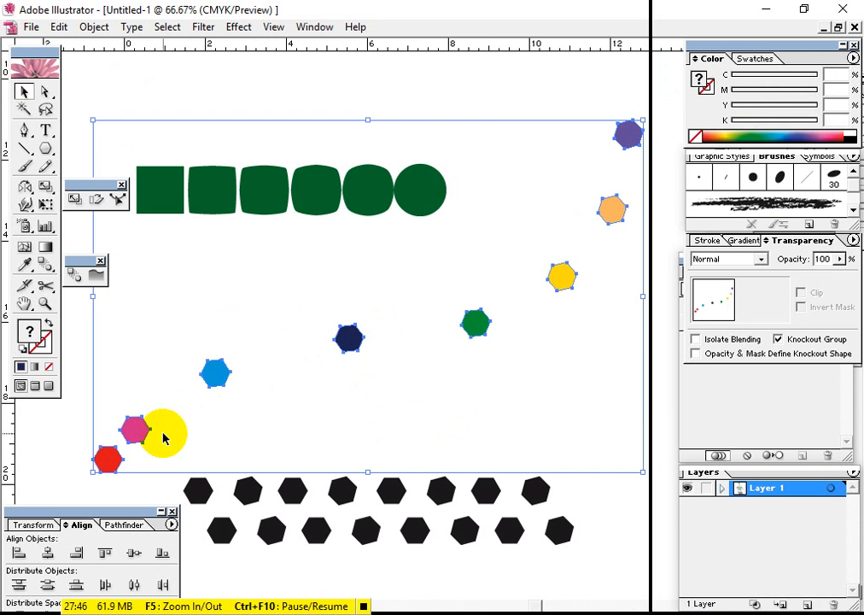
drag(163, 438, 476, 327)
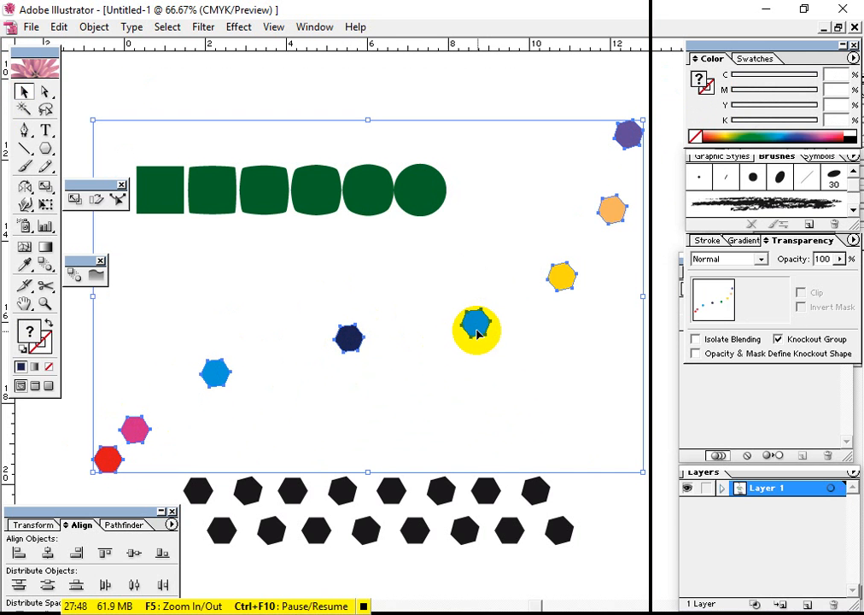
Undo the group move, the colouring, the expansion, the blend step change and the spine replacement
key(ctrl+z)
key(ctrl+z)
key(ctrl+z)
key(ctrl+z)
key(ctrl+z)
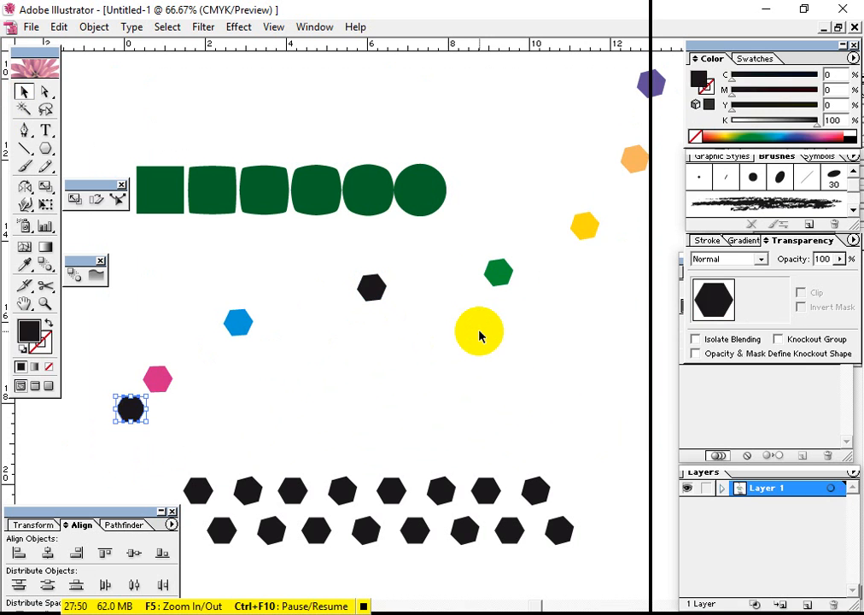
key(ctrl+z)
key(ctrl+z)
key(ctrl+z)
key(ctrl+z)
key(ctrl+z)
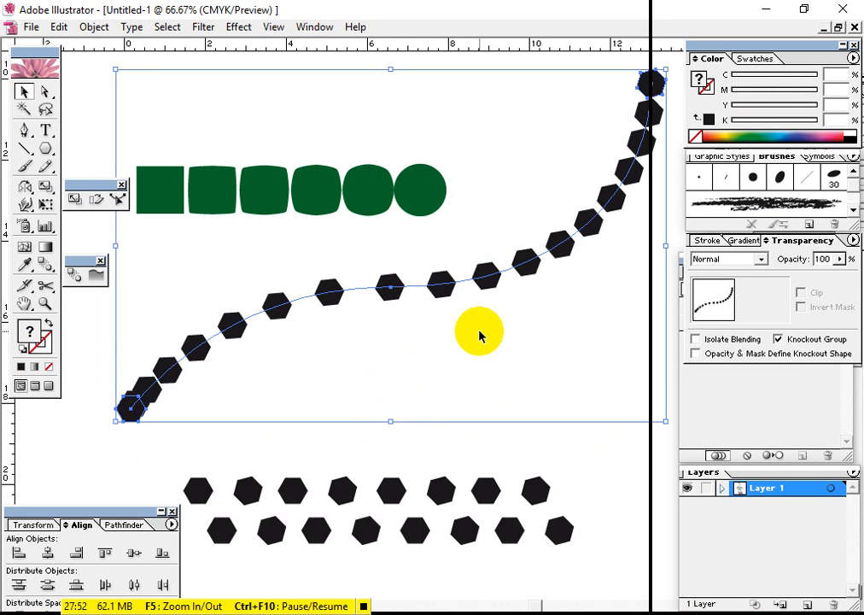
key(ctrl+z)
key(ctrl+z)
key(ctrl+z)
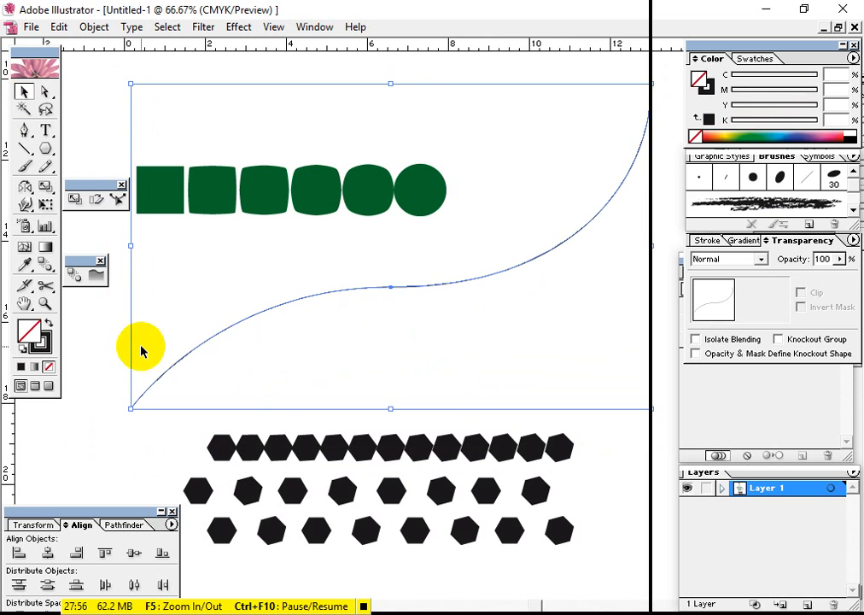
Select the S-curve together with the uppermost black hexagon blend and replace the blend's spine with the curve
click(86, 398)
click(155, 383)
shift+click(343, 447)
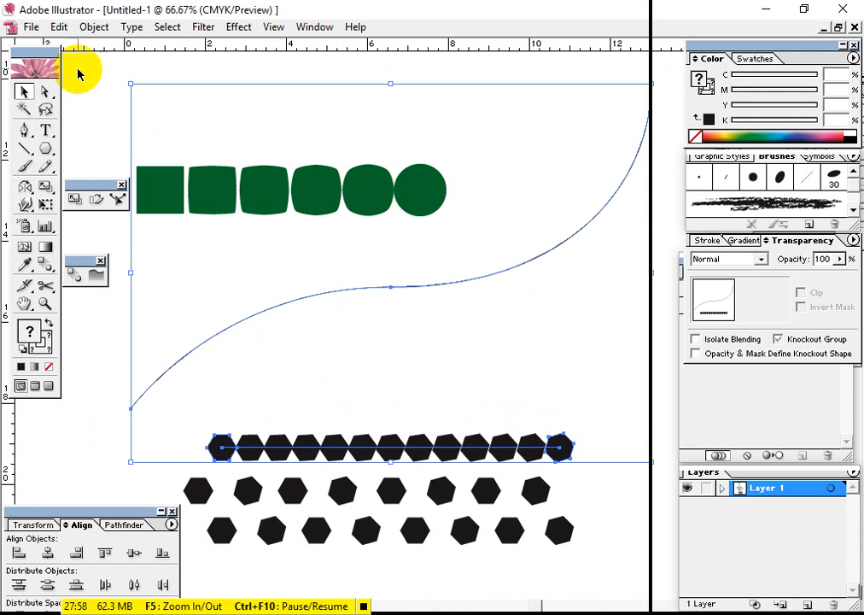
click(93, 27)
mouse_move(134, 322)
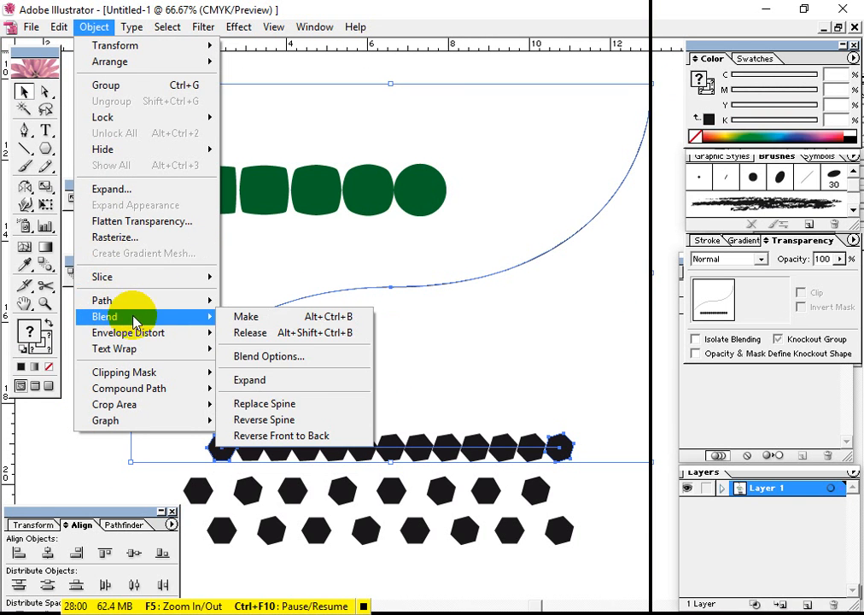
click(295, 403)
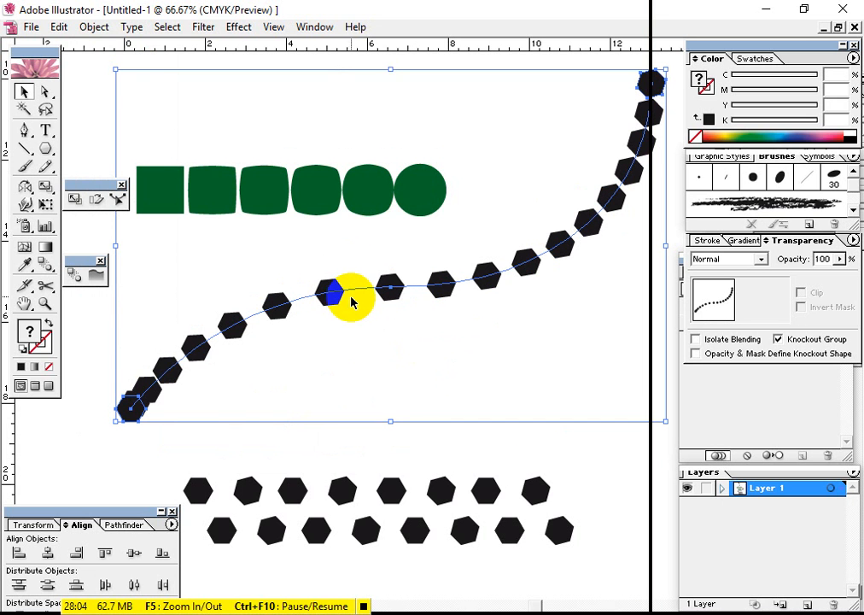
Expand the curved hexagon blend into separate shapes and deselect it
click(94, 27)
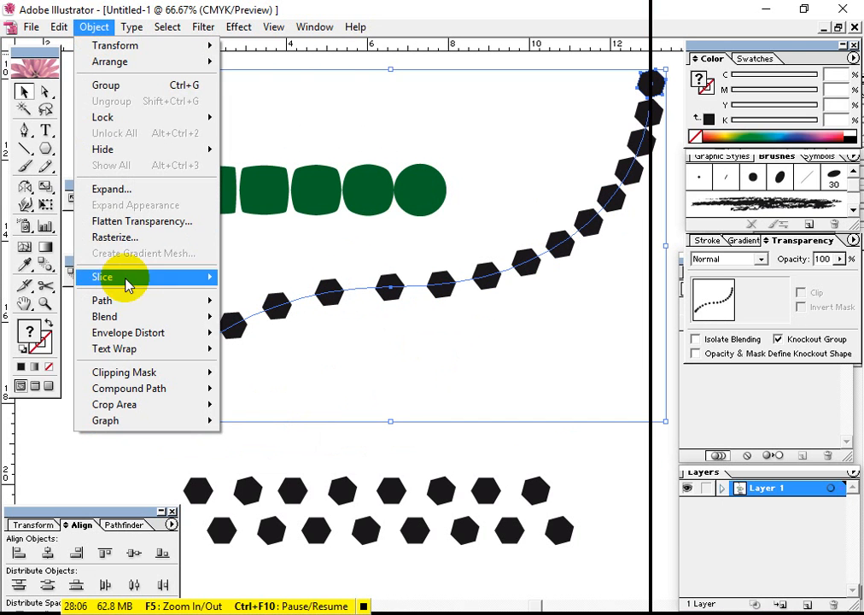
click(152, 190)
key(Return)
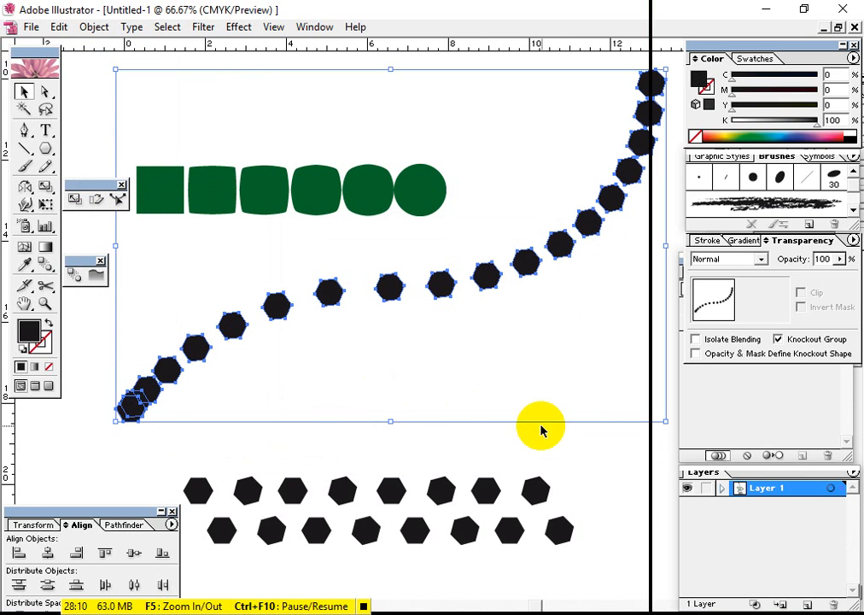
click(263, 358)
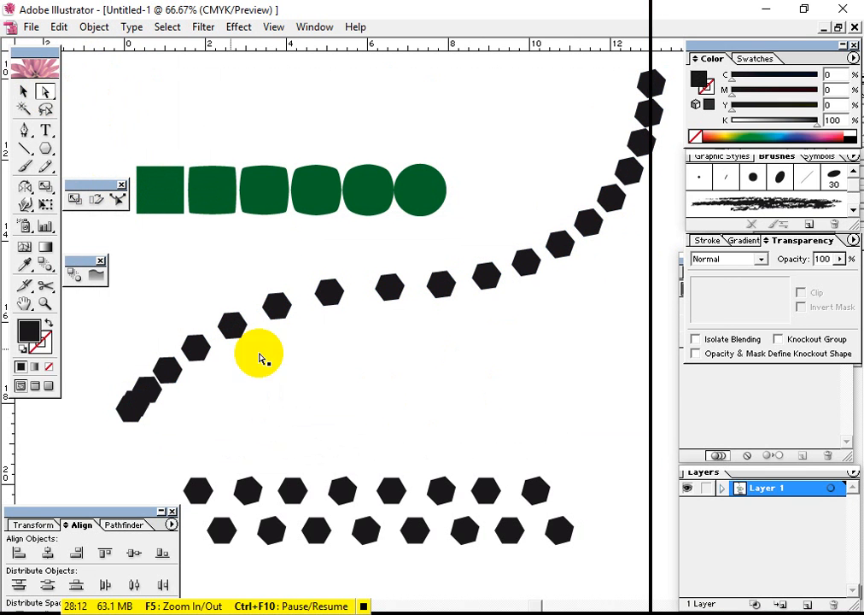
Fill the second, fourth and sixth hexagons from the curve's lower end with dark red, green and blue
click(145, 392)
click(705, 136)
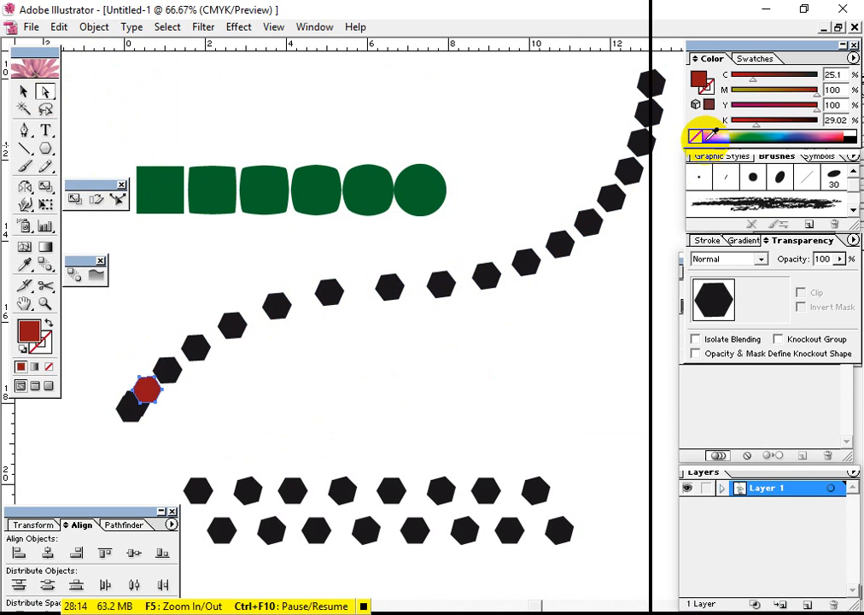
click(199, 345)
click(759, 138)
click(231, 322)
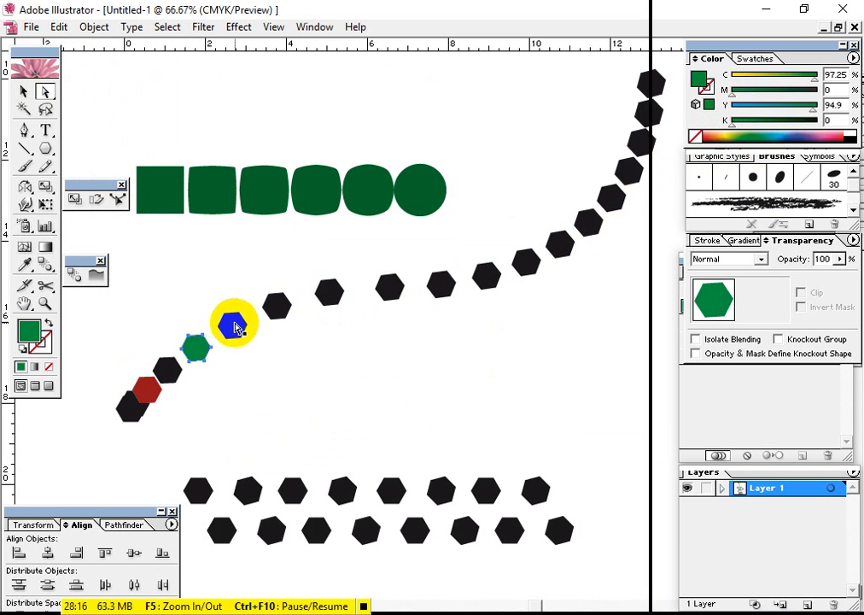
click(277, 305)
click(608, 196)
click(766, 135)
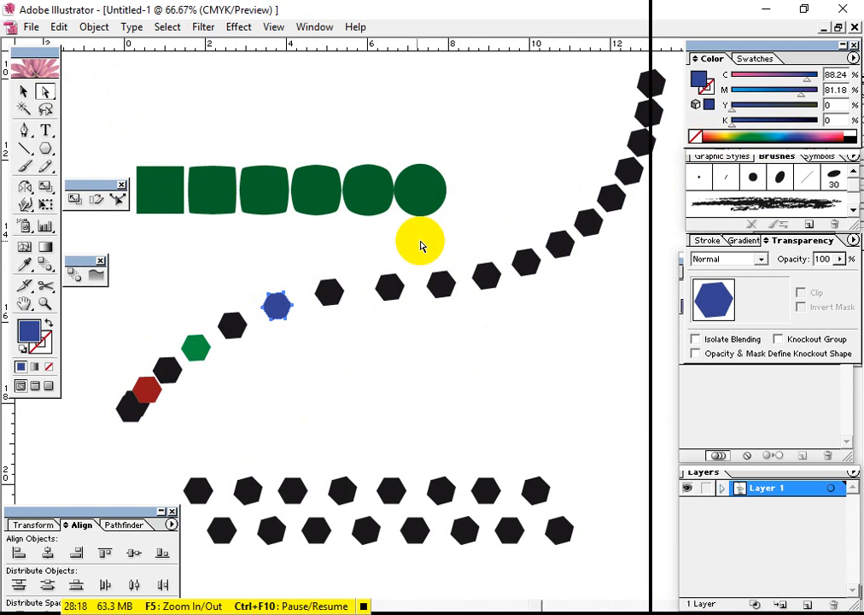
Fill the hexagon at the curve's midpoint with pink and the second one after it with bright red
click(387, 287)
click(825, 135)
click(587, 223)
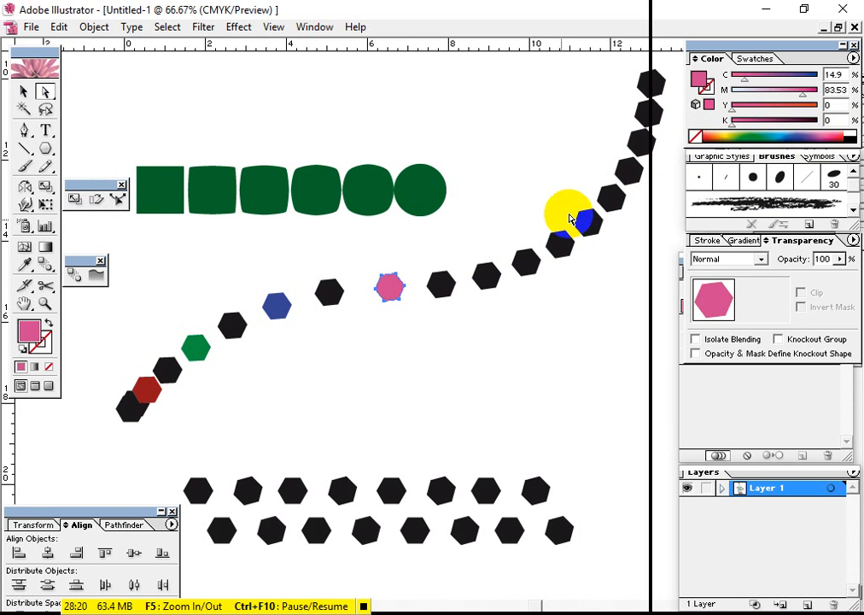
click(486, 275)
click(712, 136)
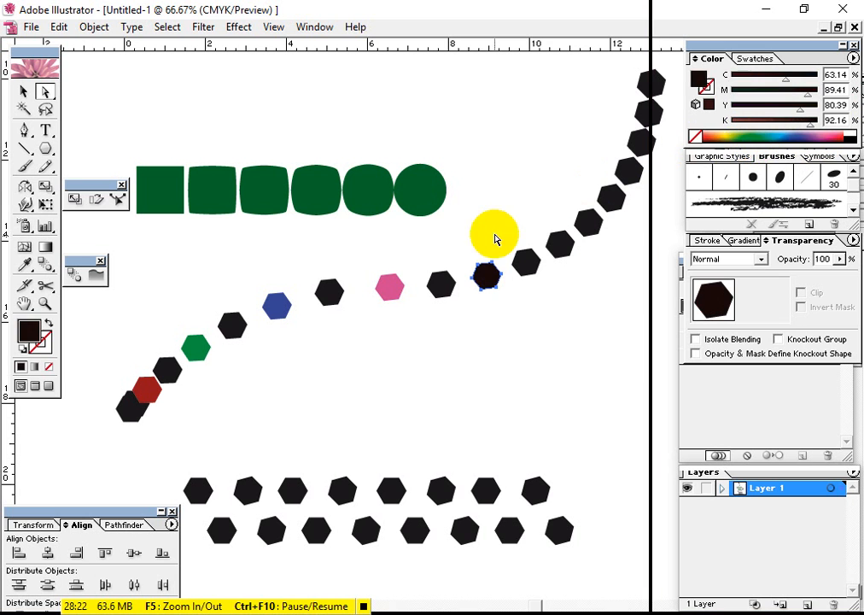
click(709, 133)
click(709, 134)
Continue alternating up the curve, filling the second hexagon after the bright red one with green and the fourth with orange
click(554, 246)
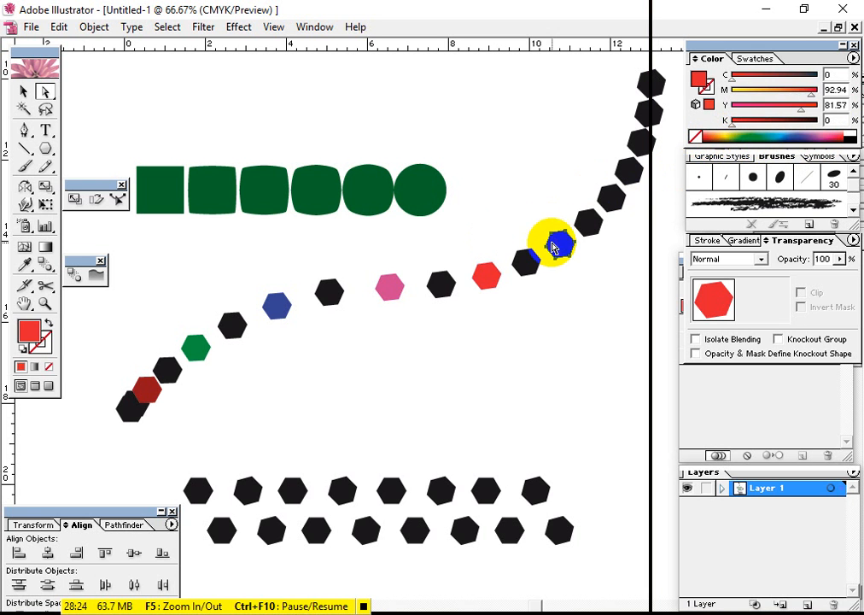
drag(772, 136, 772, 130)
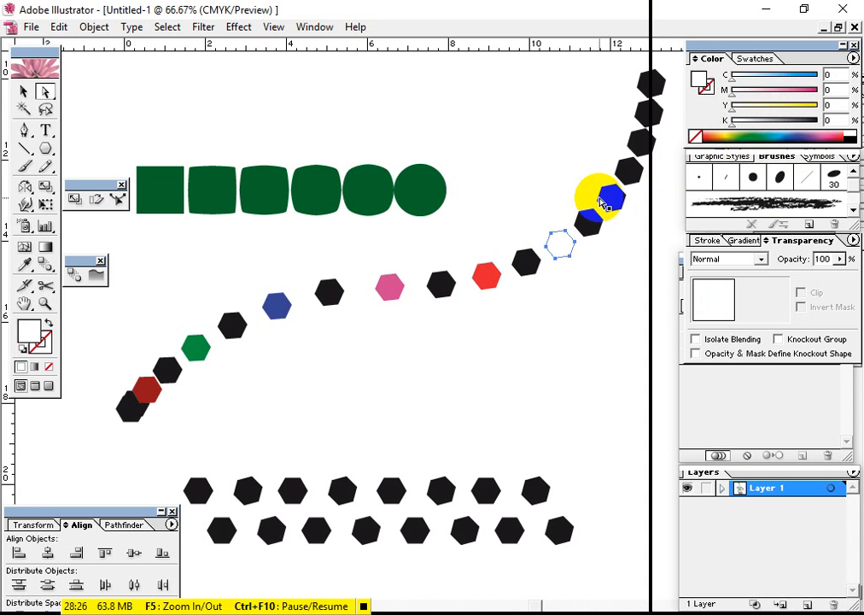
click(746, 131)
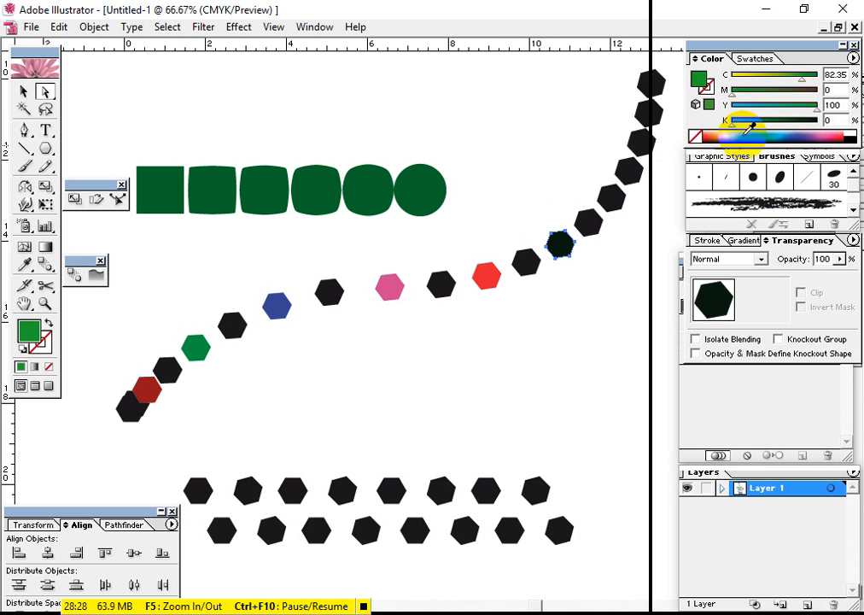
click(602, 196)
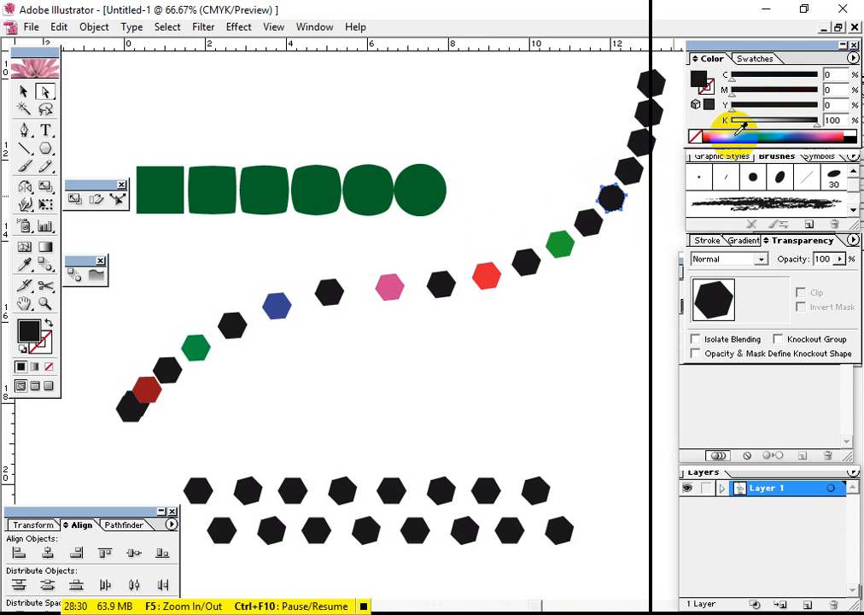
drag(715, 138, 708, 135)
Fill the third hexagon from the curve's upper end with blue and the topmost one with pinkish red
click(643, 145)
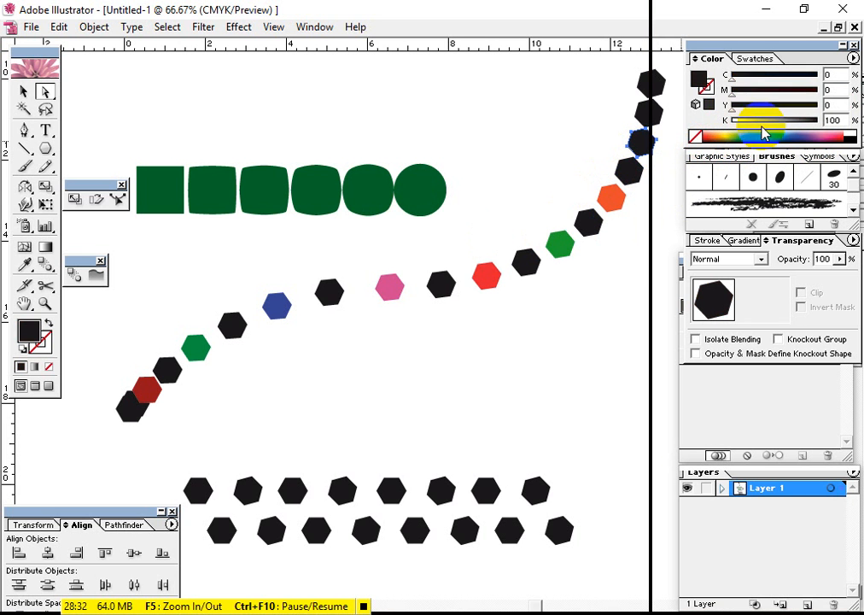
click(798, 135)
click(650, 112)
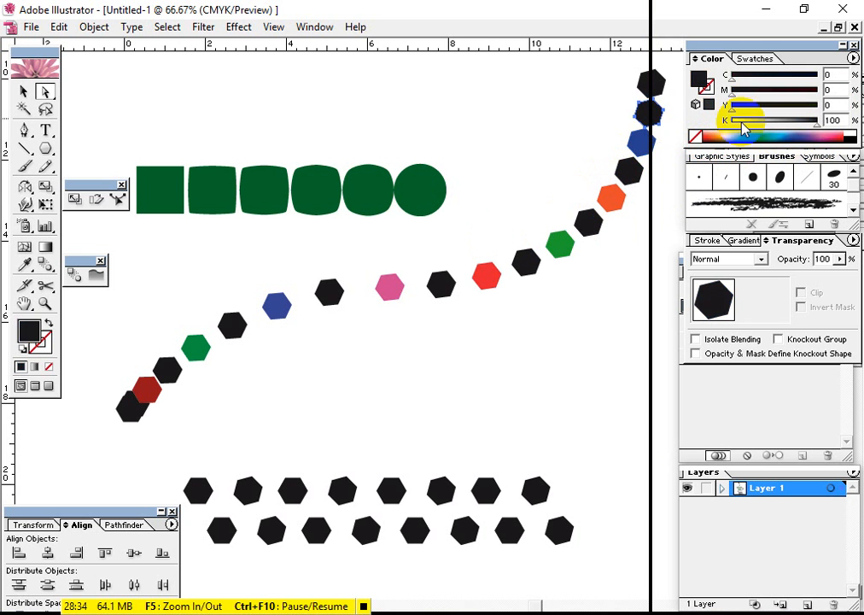
click(654, 82)
click(815, 132)
click(846, 127)
click(495, 317)
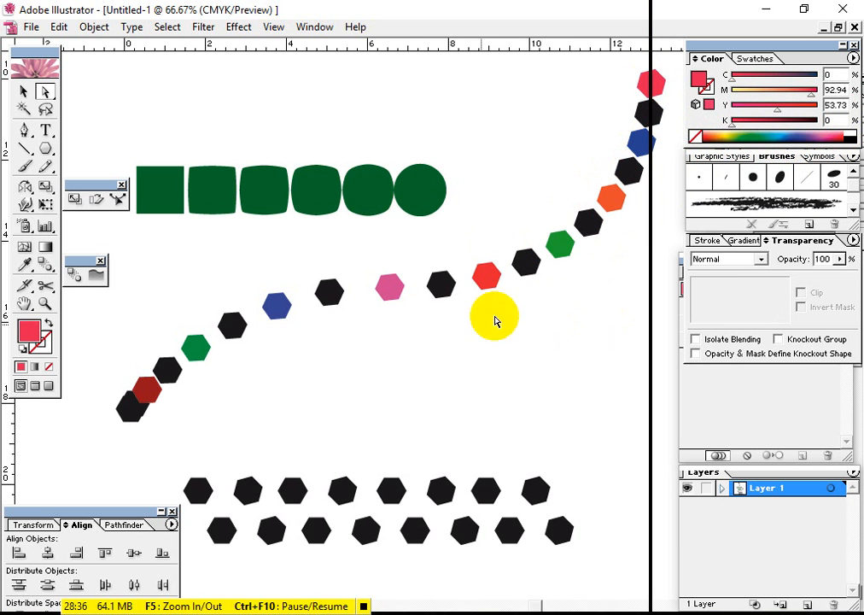
Paste the S-curve in place over the hexagons, select it and send it to the back
click(415, 286)
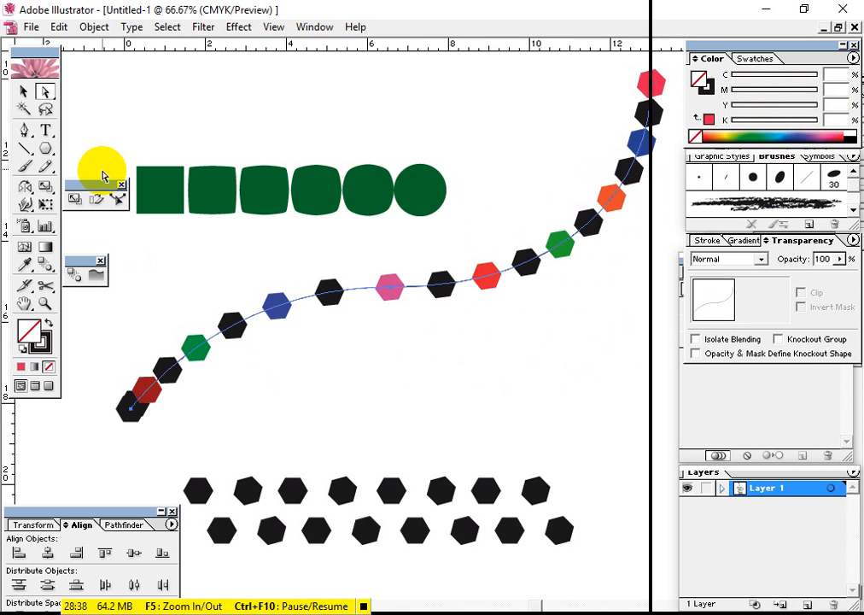
click(24, 91)
right_click(365, 293)
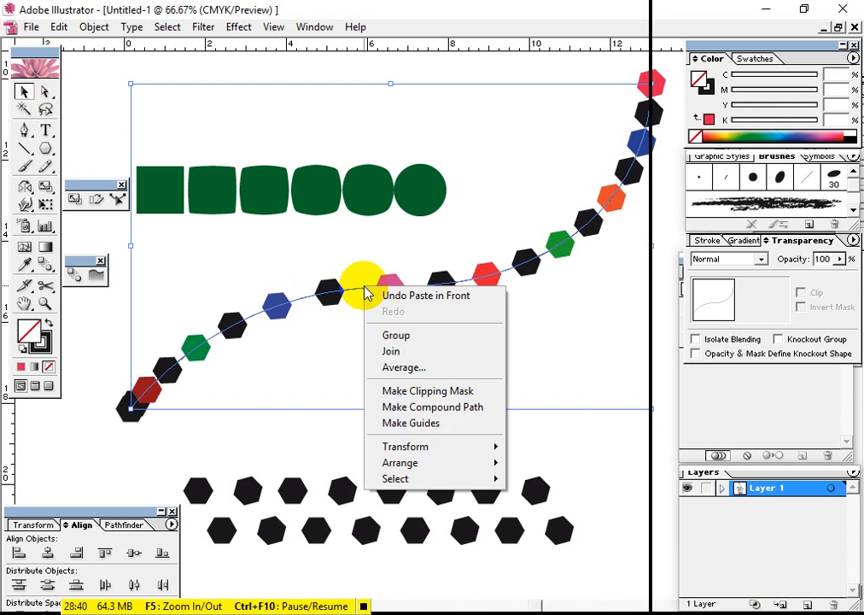
mouse_move(428, 464)
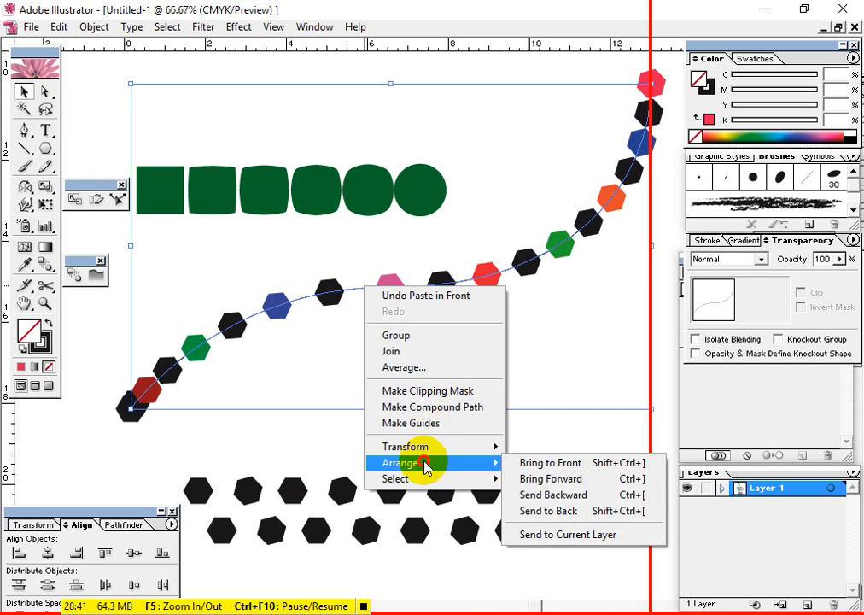
click(534, 512)
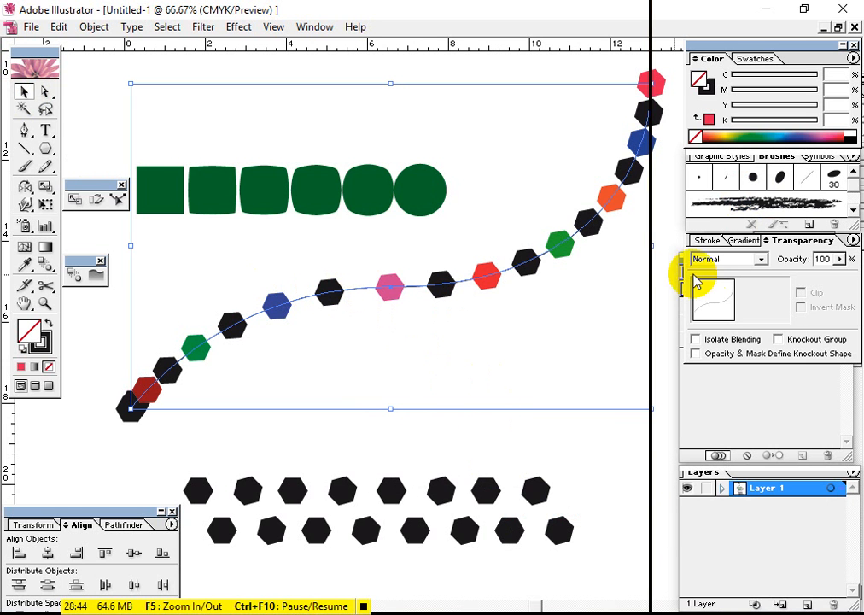
Set the S-curve's stroke weight to 5 pt and deselect it
click(702, 241)
click(716, 259)
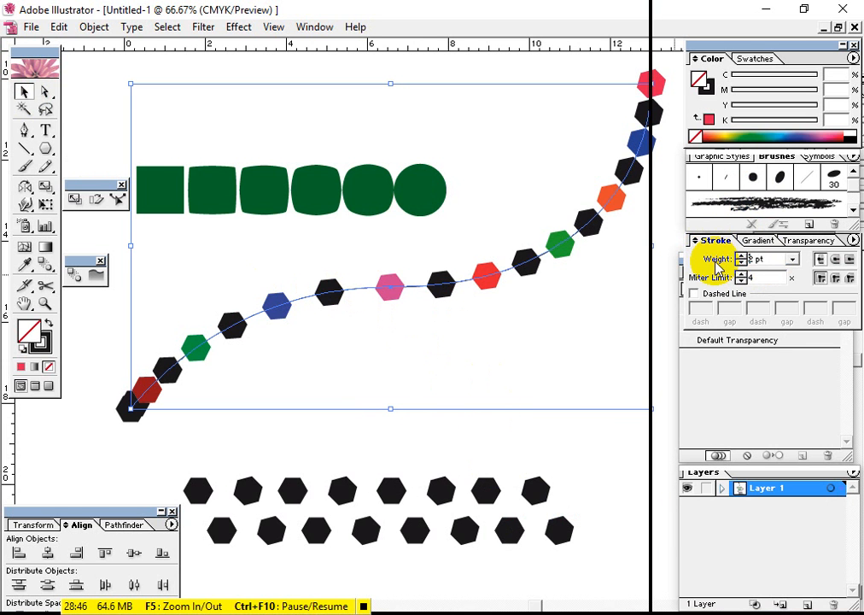
text(5)
key(Return)
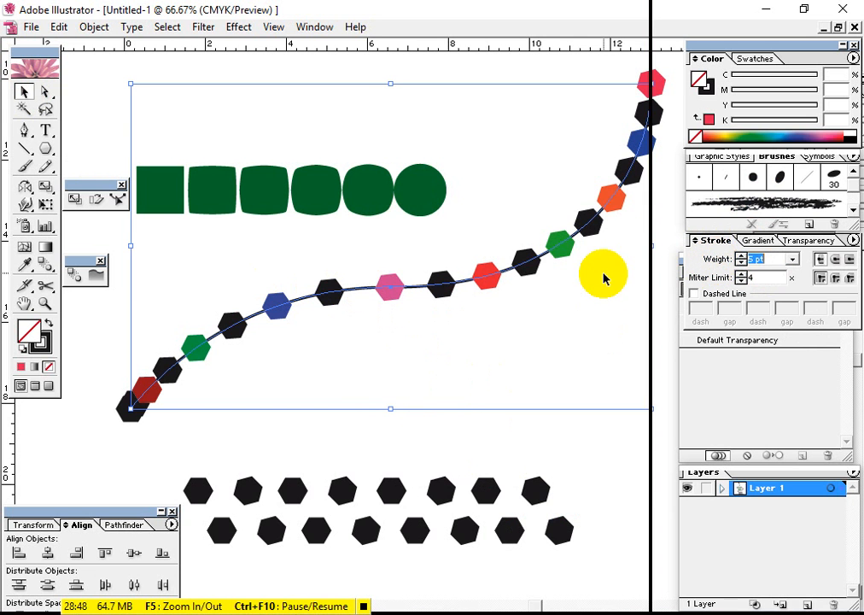
click(478, 451)
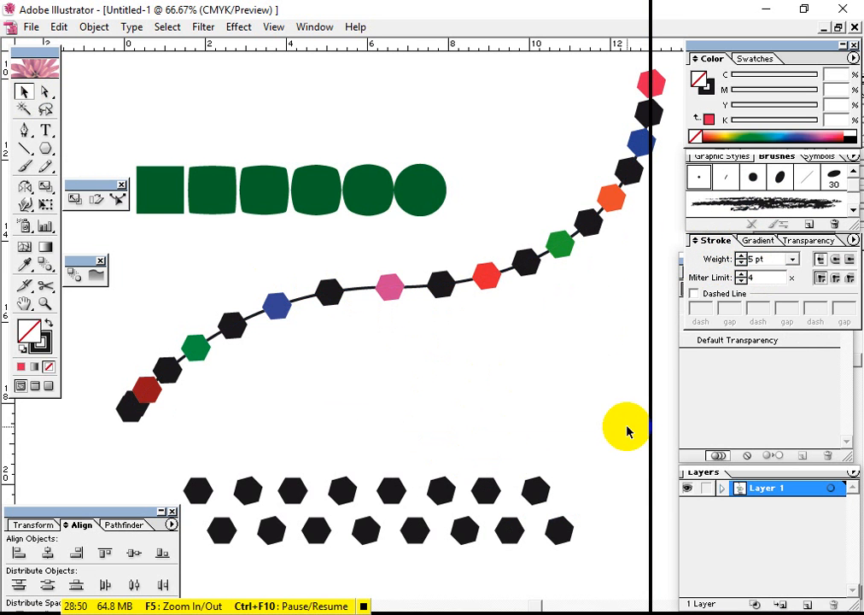
Examine the connected coloured hexagon chain and the other blend examples around it on the canvas
drag(530, 401, 426, 399)
click(98, 410)
drag(119, 365, 164, 370)
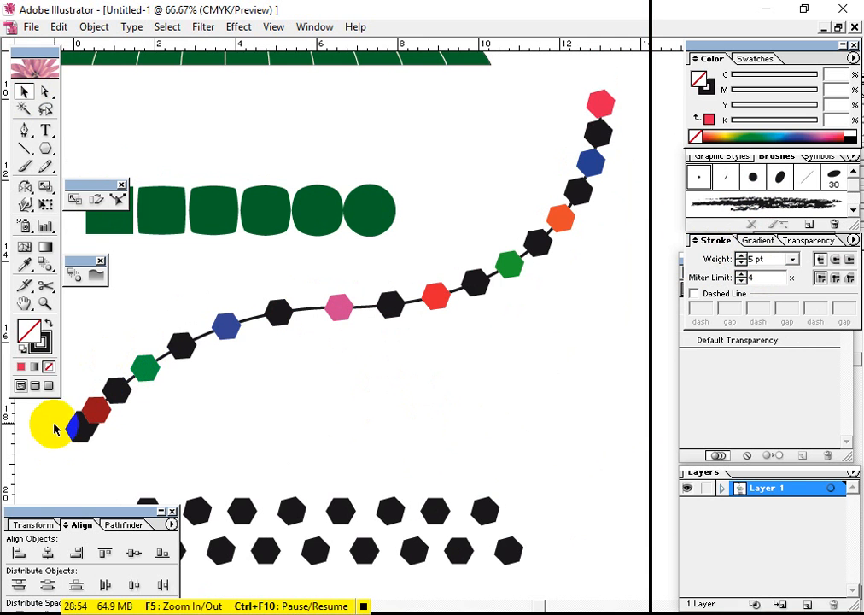
drag(54, 430, 310, 312)
drag(602, 135, 515, 301)
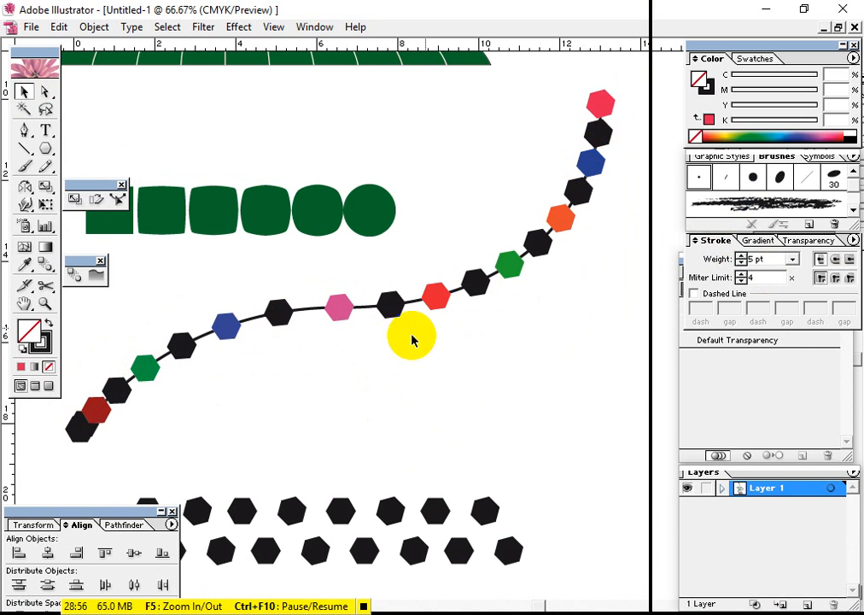
drag(446, 356, 463, 386)
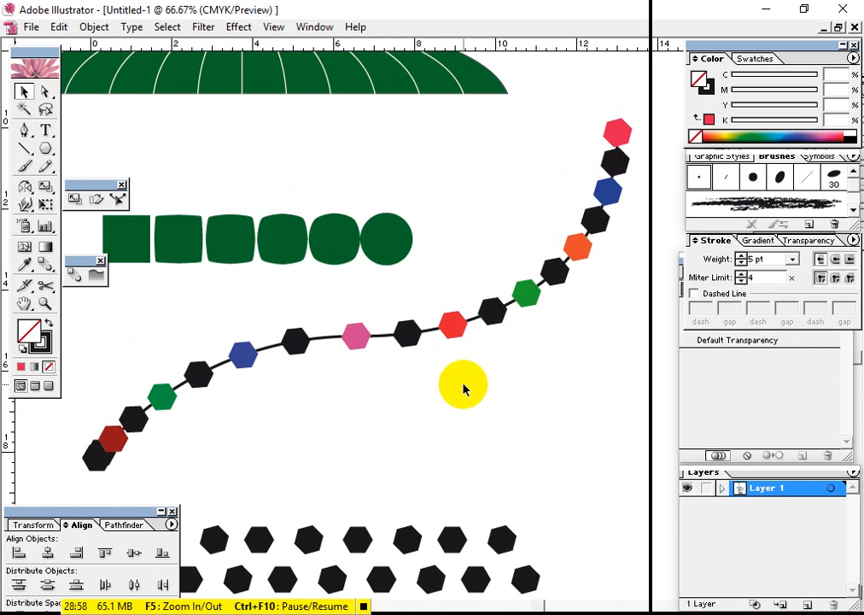
key(ctrl+minus)
key(ctrl+minus)
drag(401, 378, 511, 319)
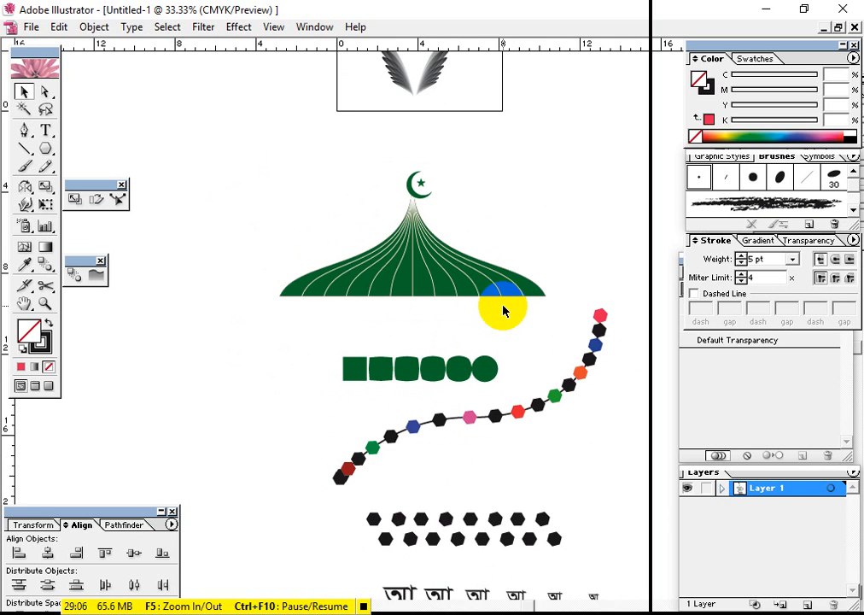
drag(460, 226, 469, 311)
drag(459, 348, 450, 220)
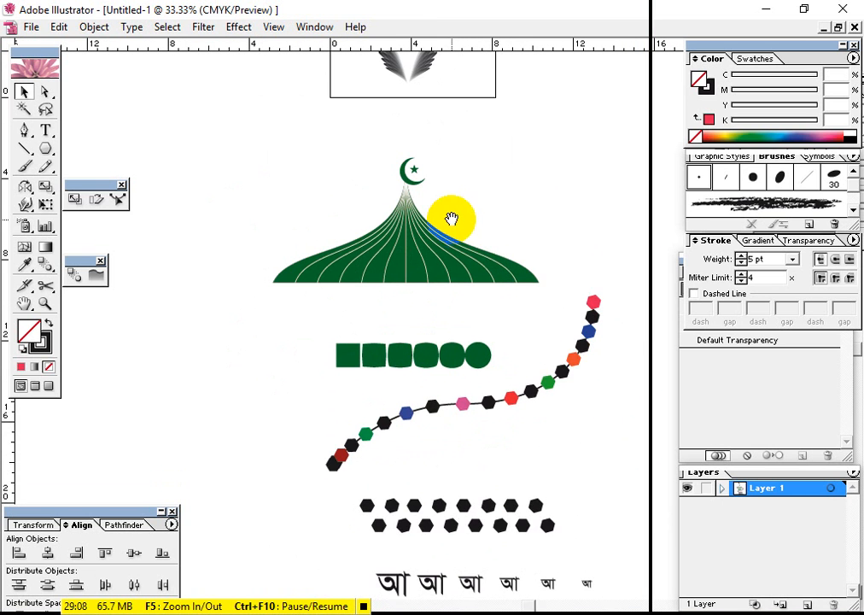
drag(454, 291, 451, 219)
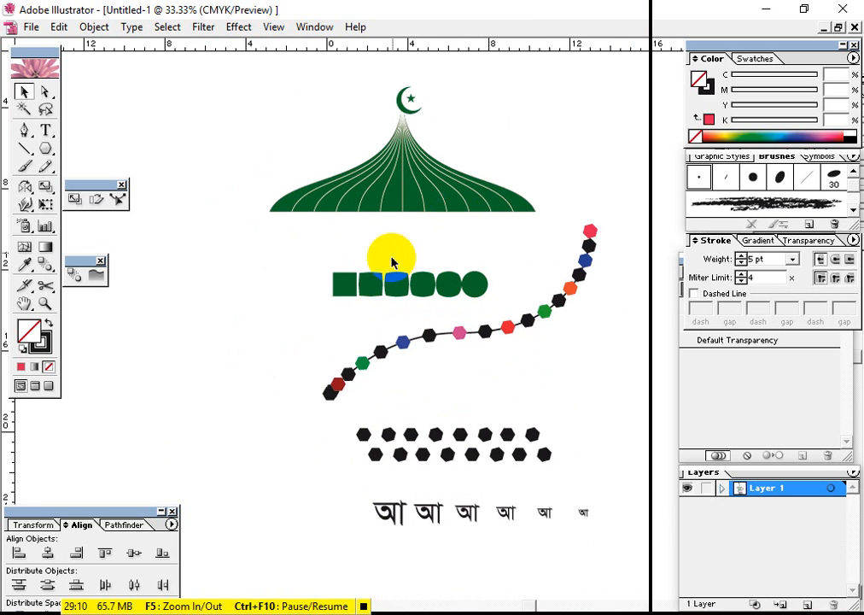
drag(365, 432, 352, 395)
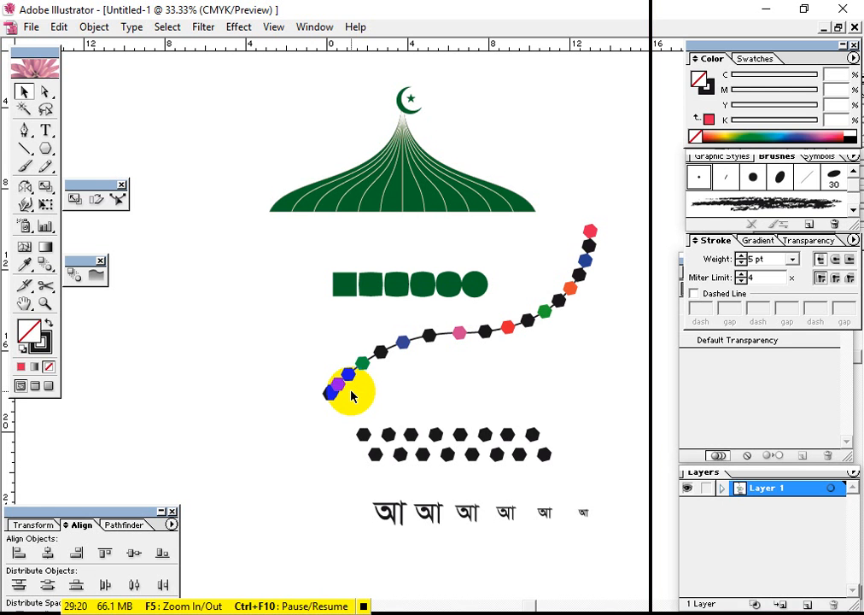
mouse_move(498, 305)
mouse_down()
mouse_move(506, 414)
mouse_move(496, 288)
mouse_move(473, 216)
mouse_up()
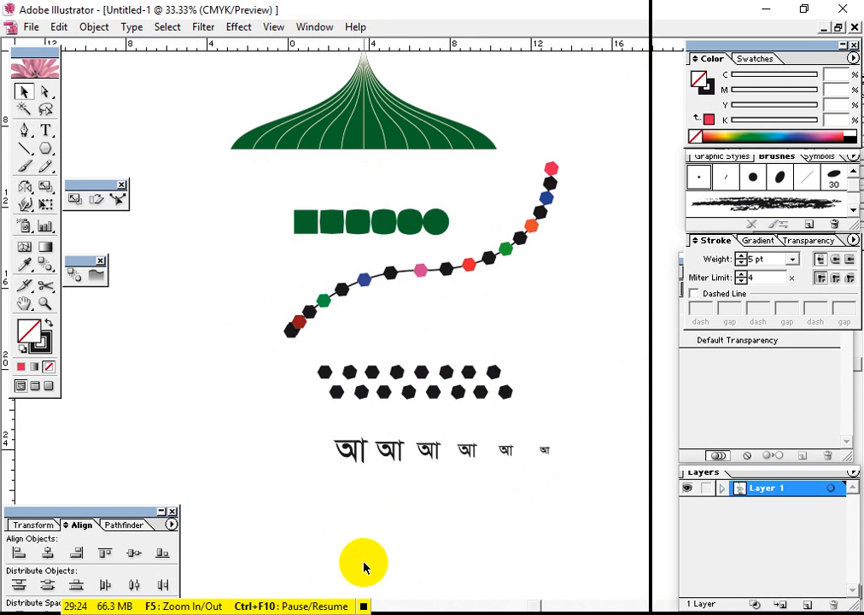
Move the coloured hexagon chain down and away from the S-curve and undo the move
click(363, 605)
click(310, 311)
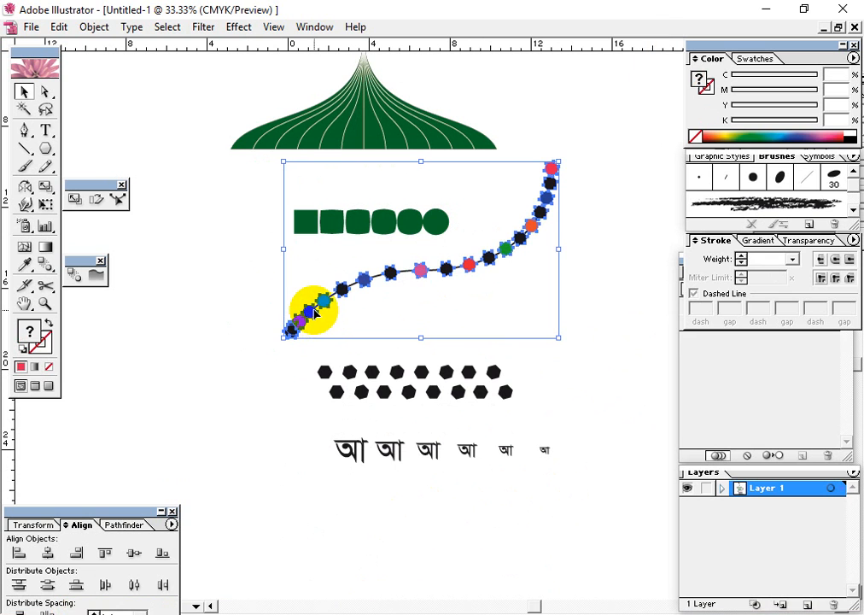
click(94, 26)
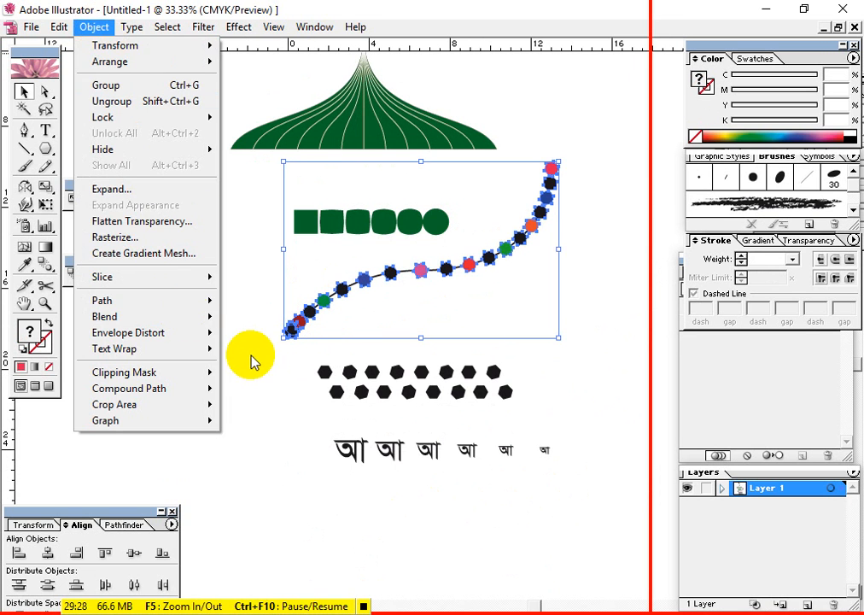
click(298, 326)
click(329, 309)
drag(329, 309, 355, 347)
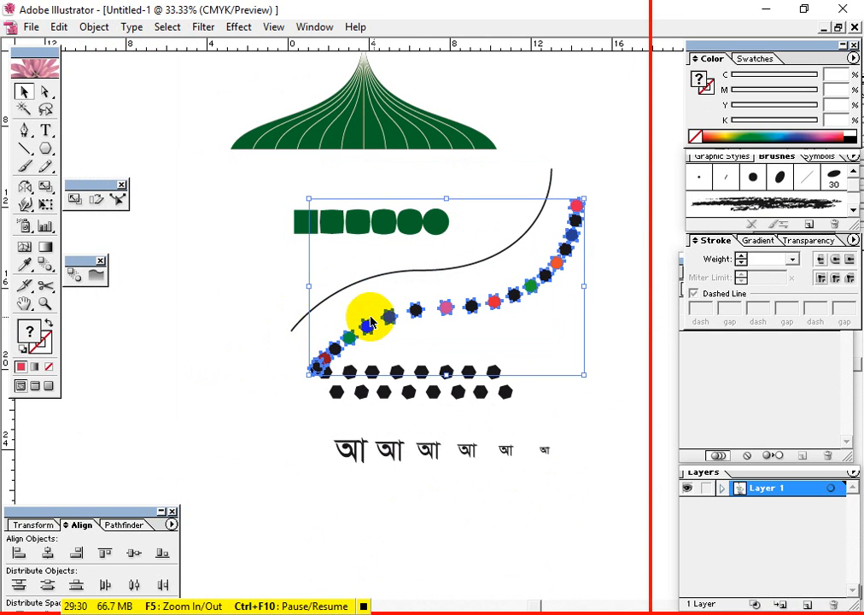
key(ctrl+z)
Select all the artwork in the document and open it in Save for Web
drag(308, 190, 284, 278)
key(ctrl+minus)
key(ctrl+minus)
key(ctrl+a)
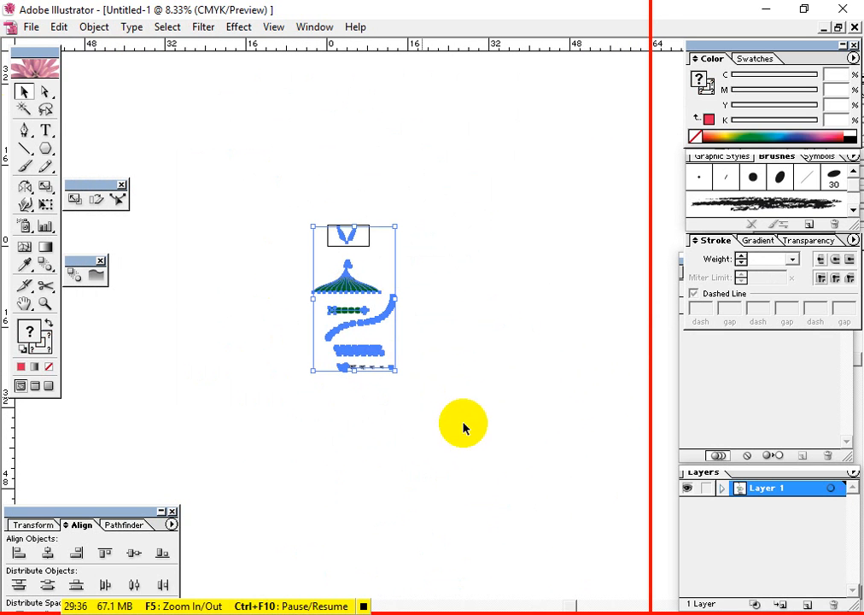
click(29, 26)
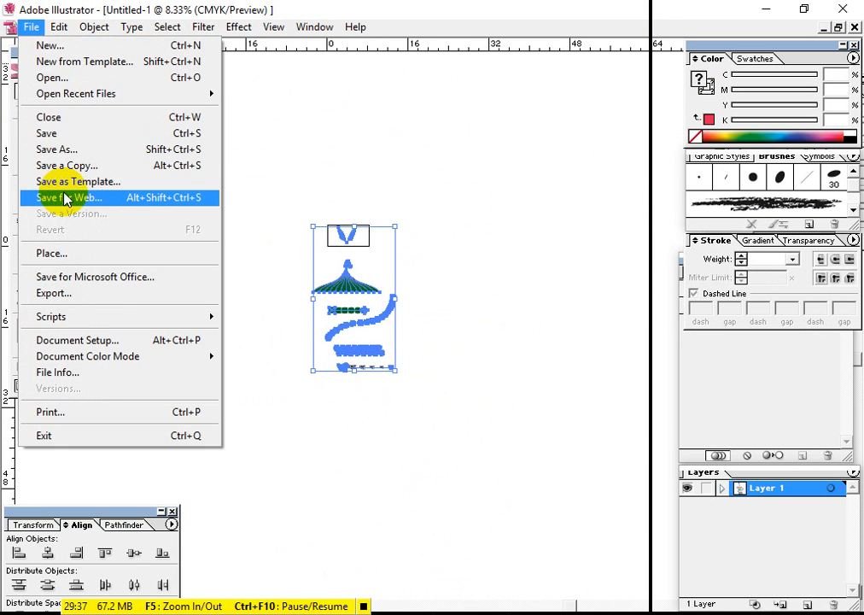
click(106, 203)
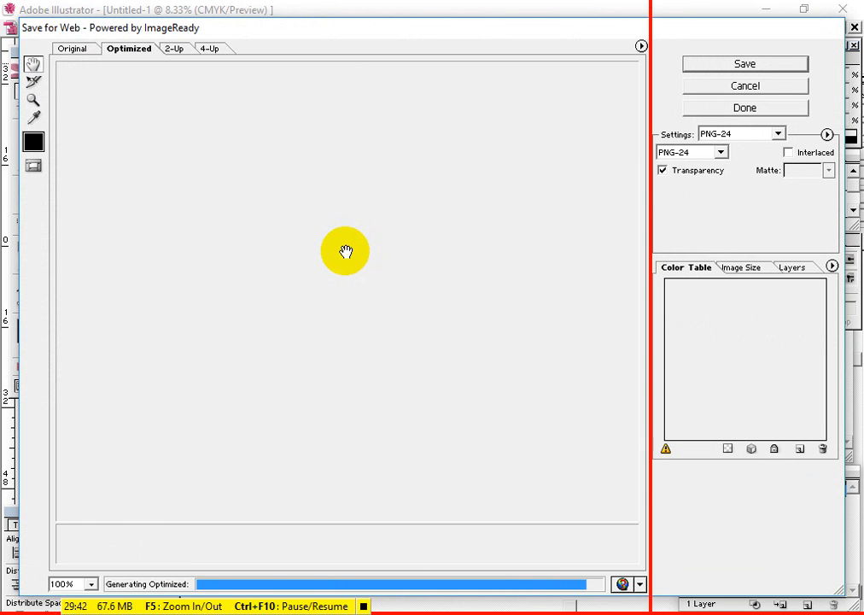
Apply the JPEG High preset to the web export and proceed to saving the optimized image
scroll(282, 235, down, 10)
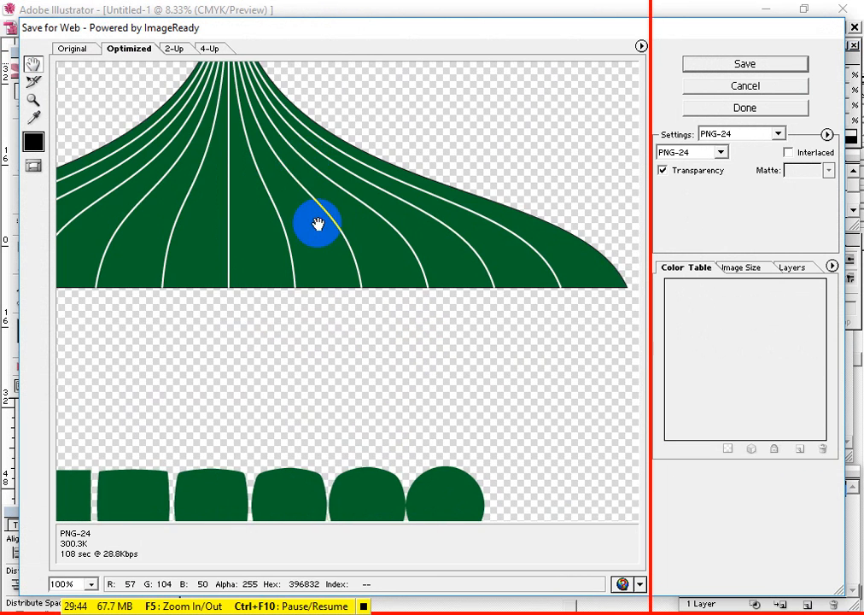
scroll(318, 224, down, 5)
click(755, 137)
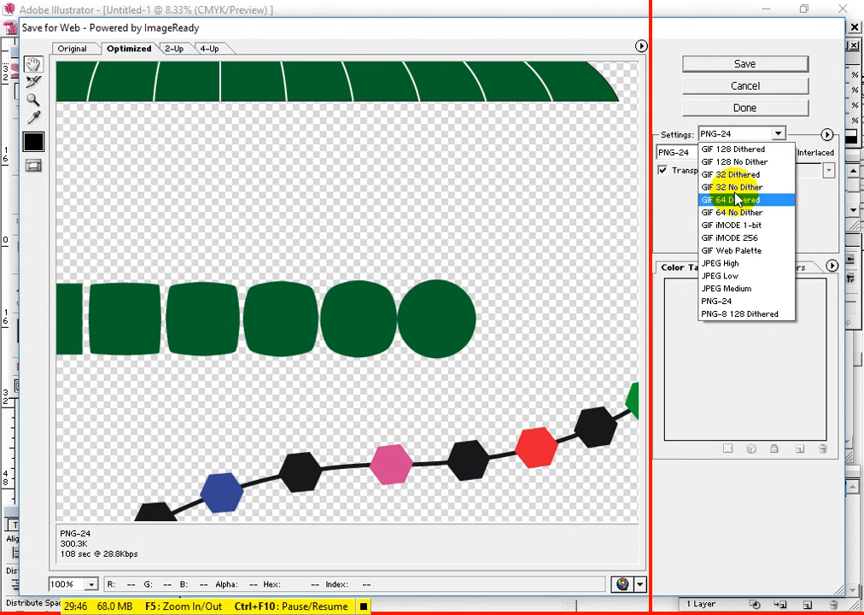
click(740, 263)
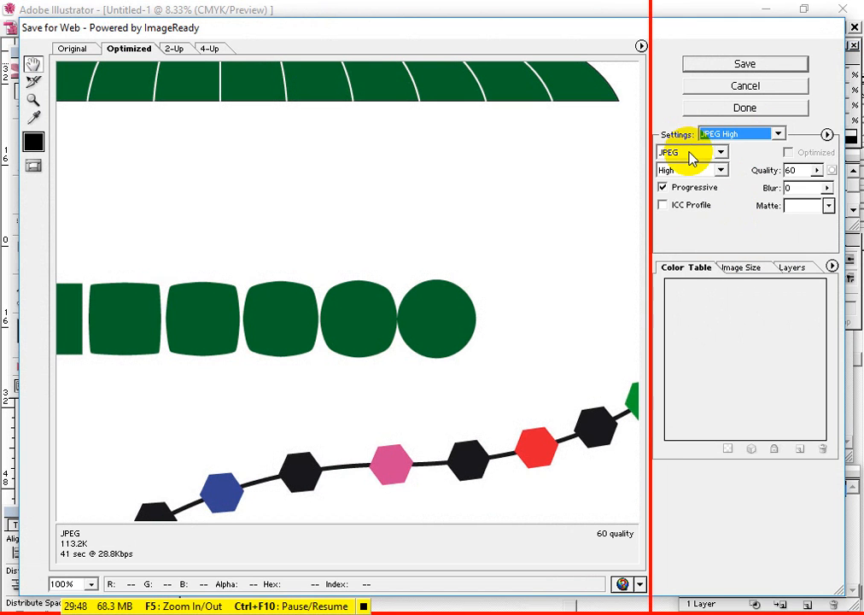
click(745, 65)
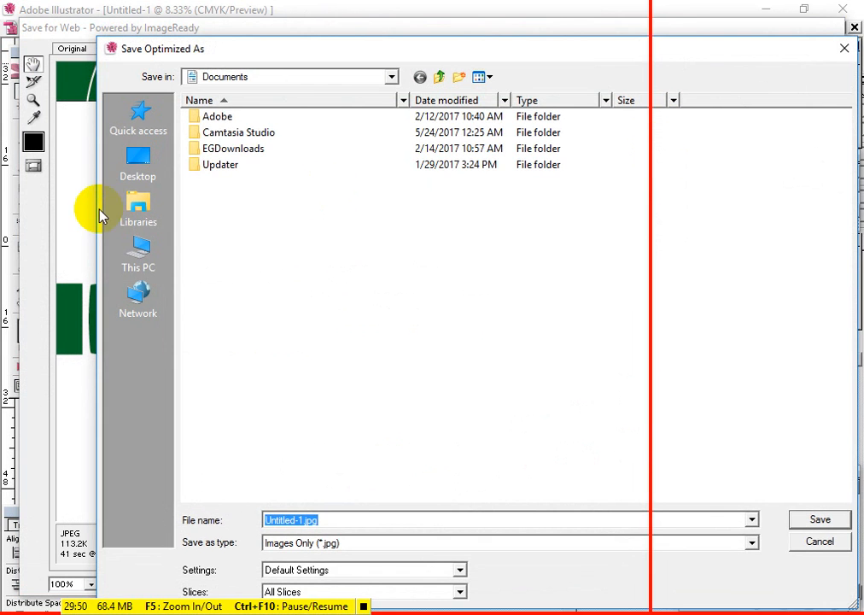
Choose the "Graphics Design live class for REGD13 class 15" folder inside REGD13 on the Desktop as the save location
click(134, 182)
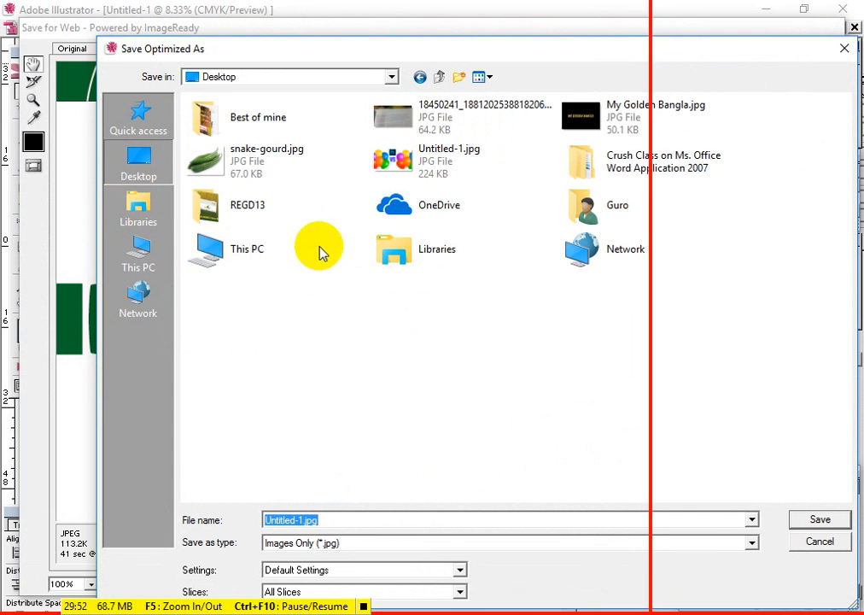
click(259, 209)
double_click(258, 209)
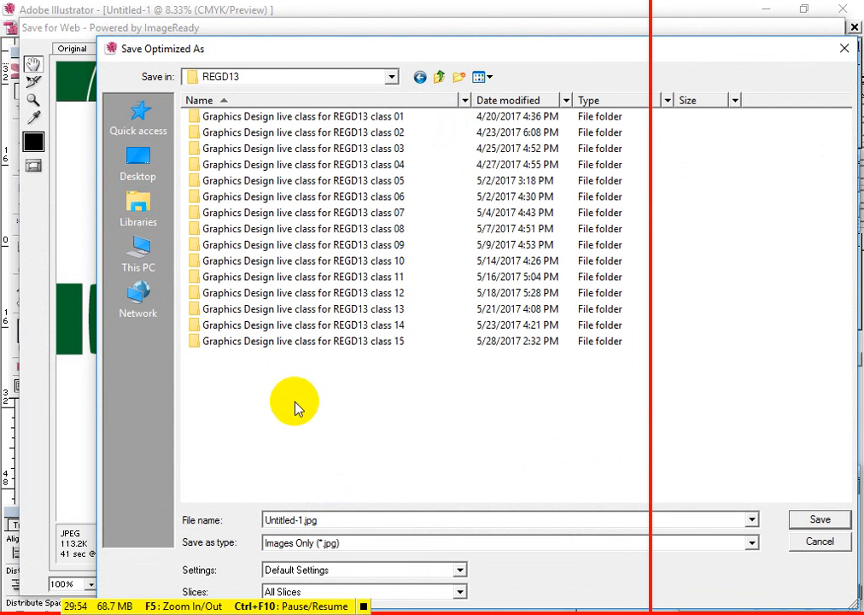
double_click(366, 341)
double_click(227, 146)
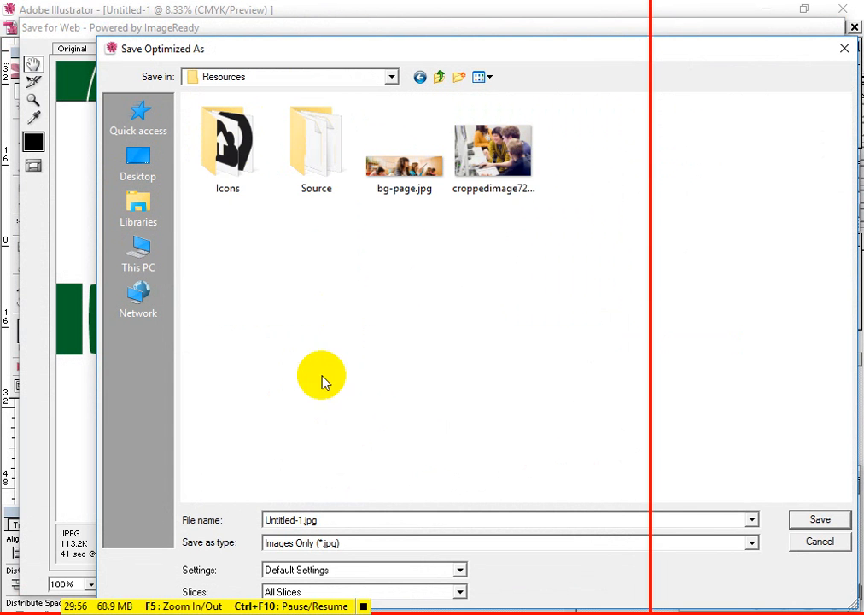
click(439, 80)
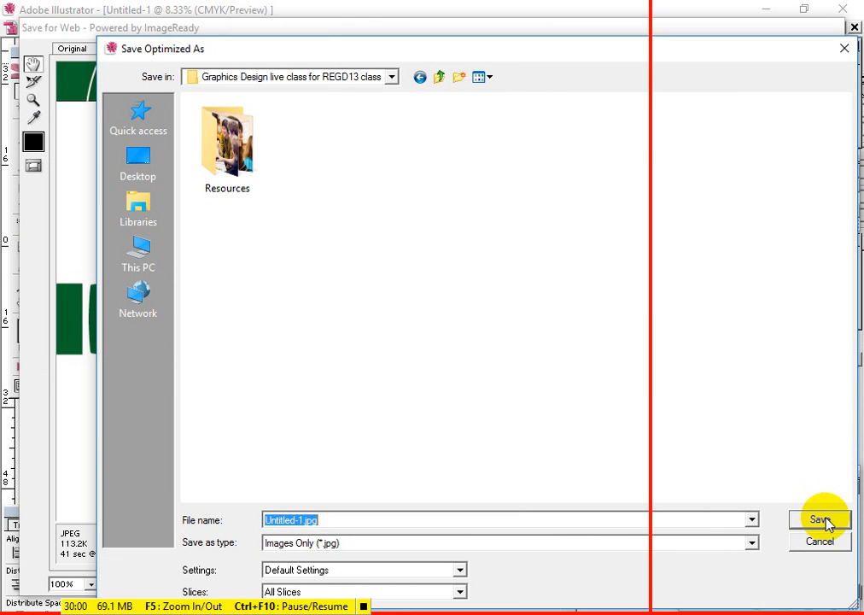